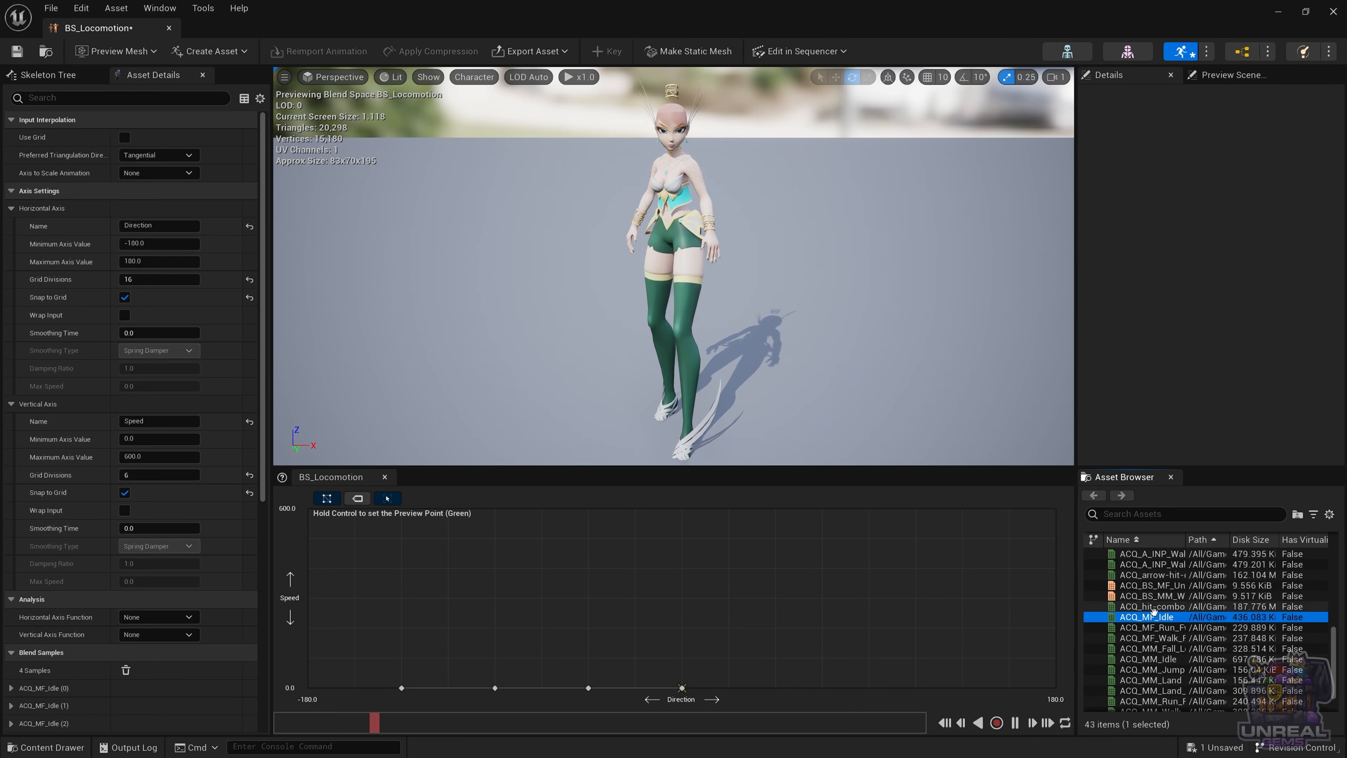
Step: Add ACQ_MF_Idle samples to the blend space at directions -180, 45, 90, 135 and 180, all at speed 0
drag(1154, 612, 289, 697)
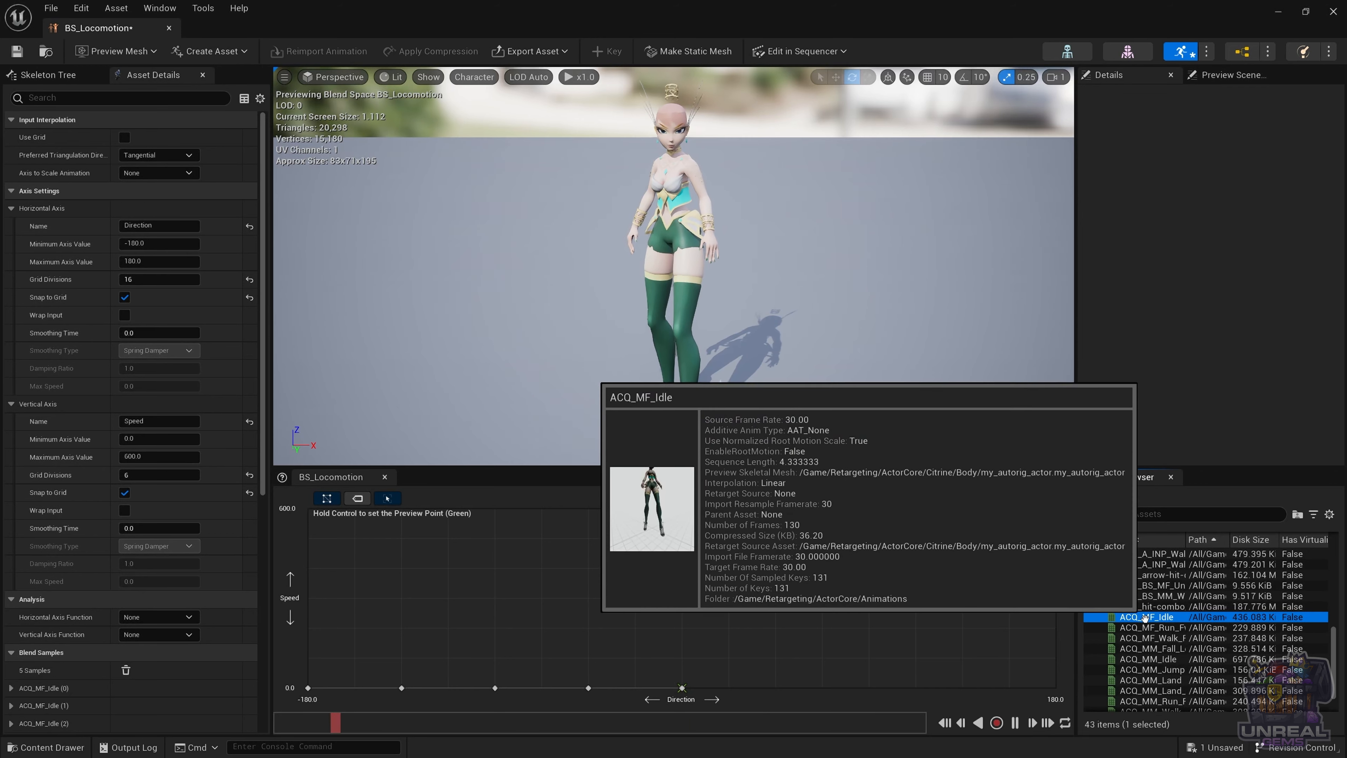
drag(1146, 617, 776, 685)
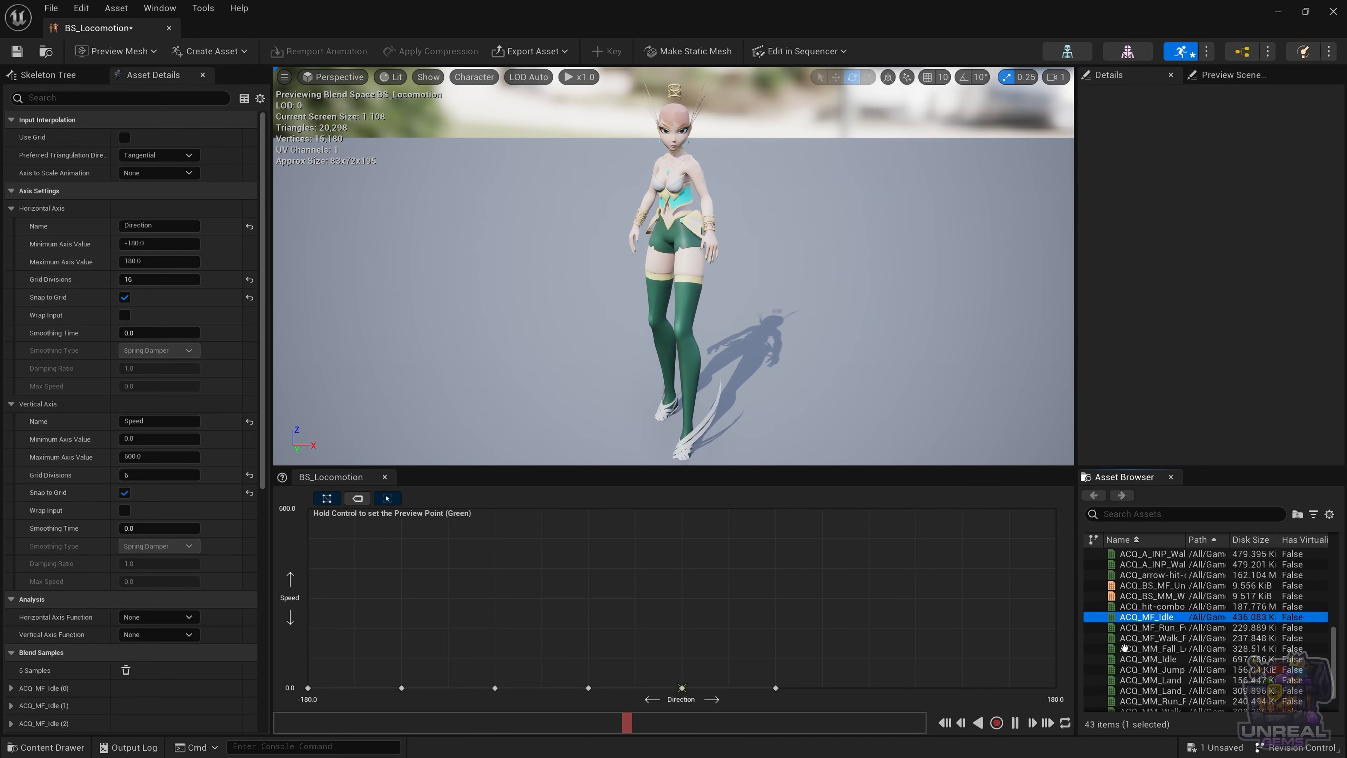
drag(1171, 622, 881, 689)
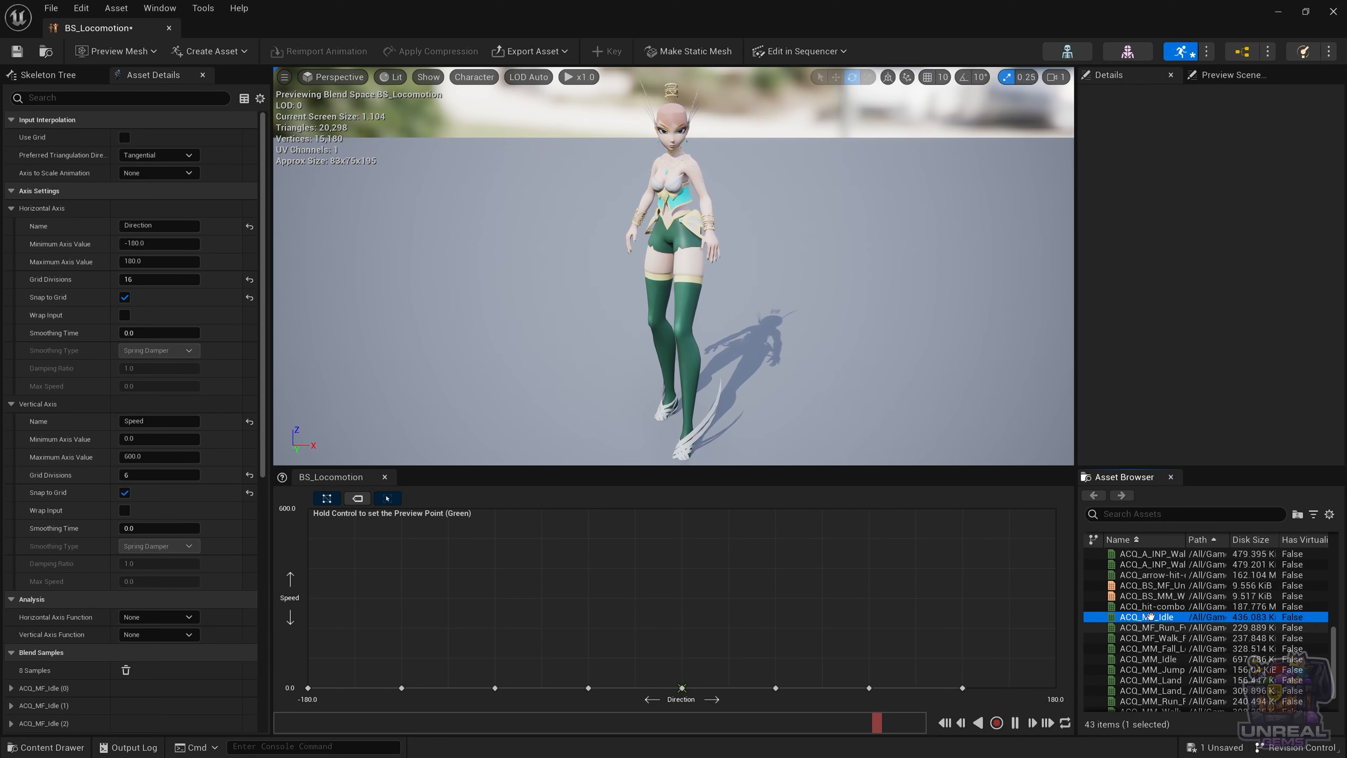
drag(1150, 616, 1056, 688)
Step: Preview the idle blend by moving the preview point across different directions and speeds on the grid
key(ctrl)
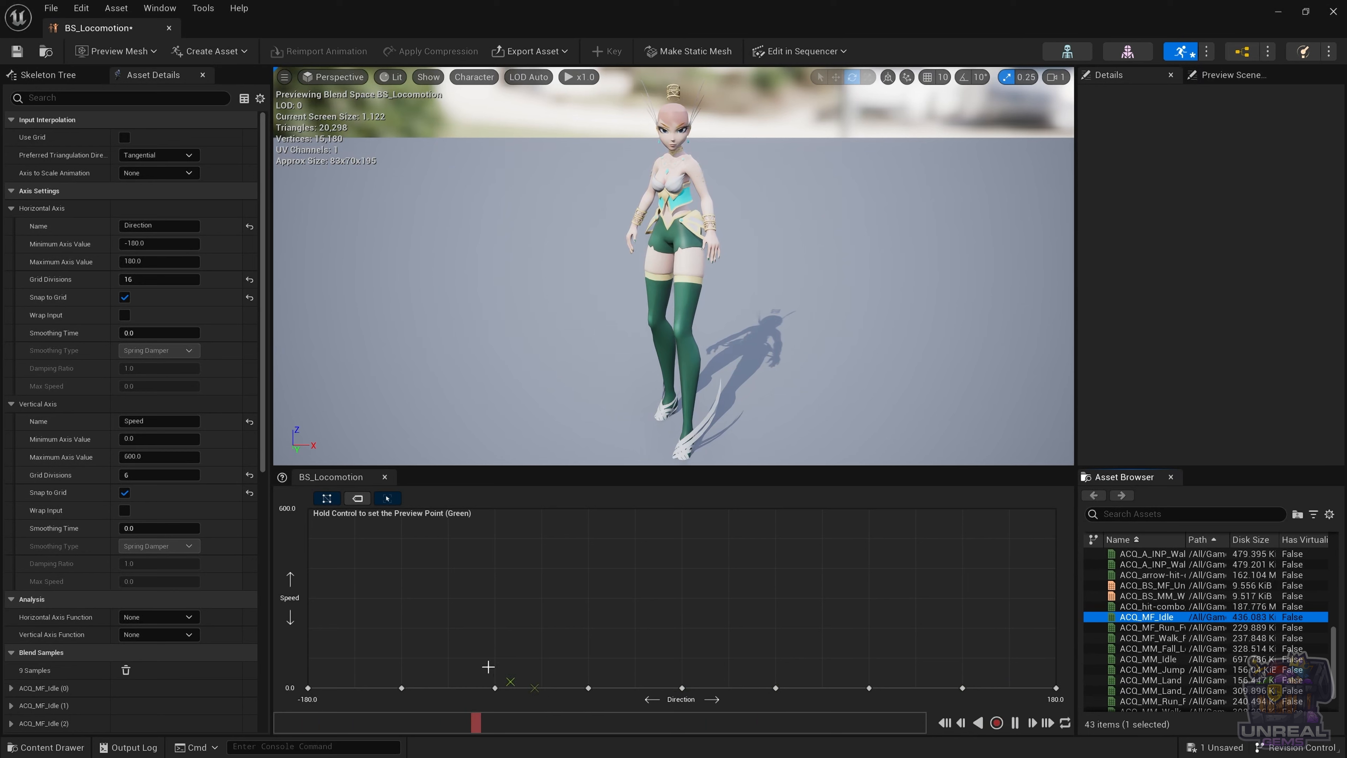
key(ctrl)
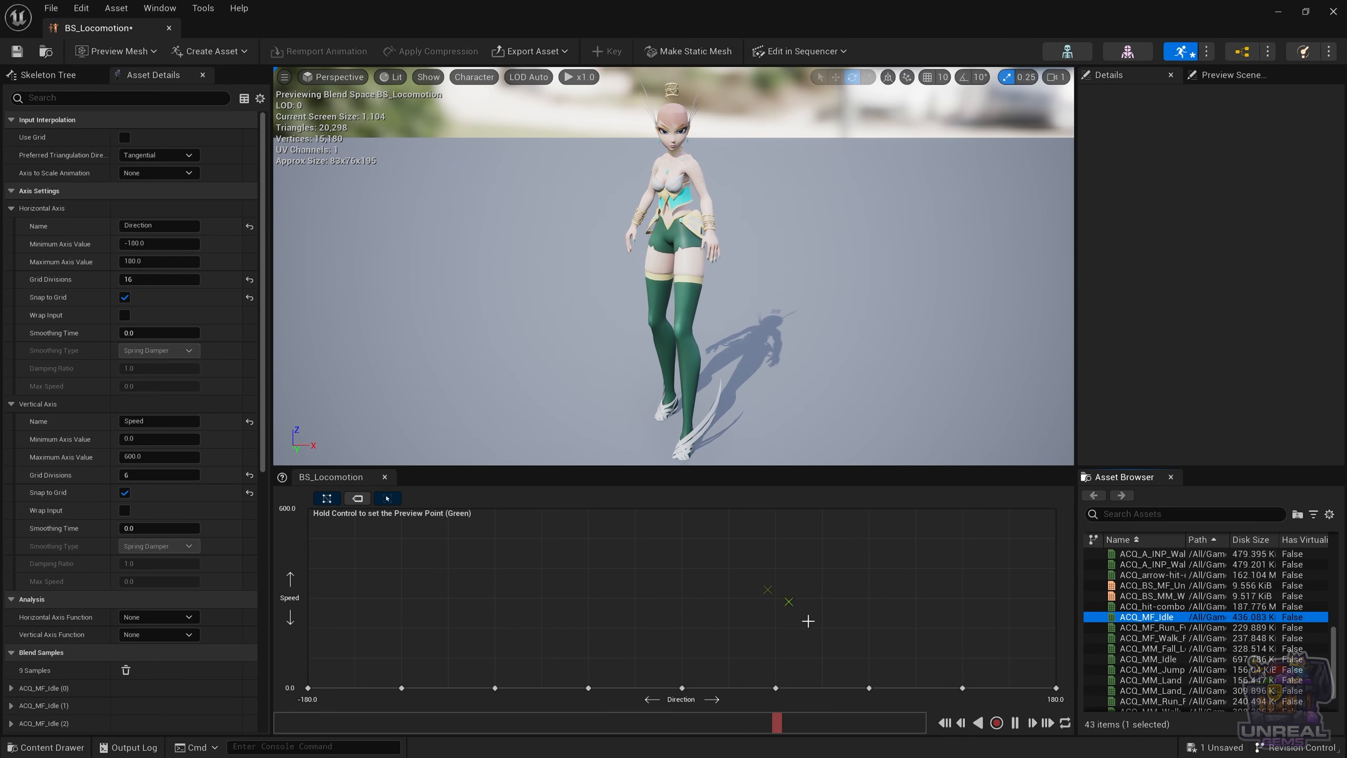
key(ctrl)
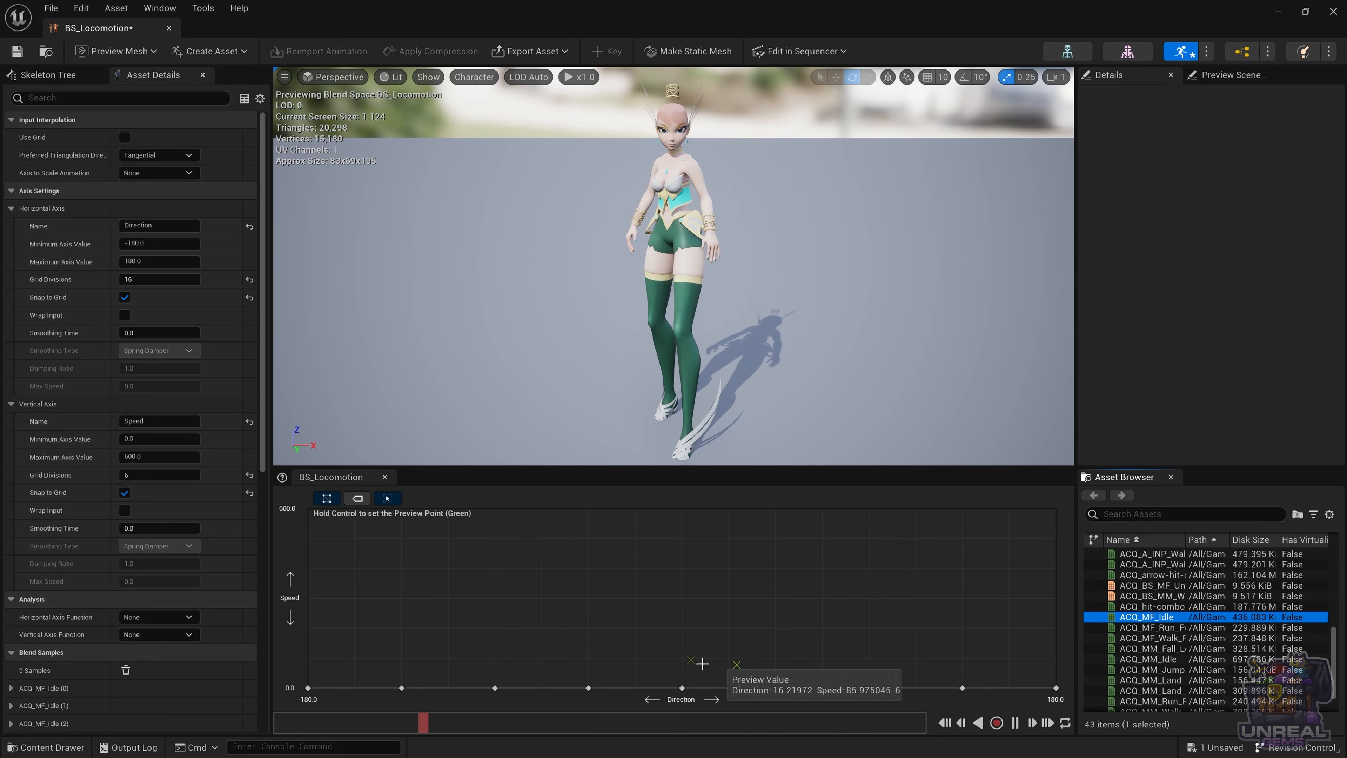
key(ctrl)
key(ctrl)
key(ctrl)
key(ctrl)
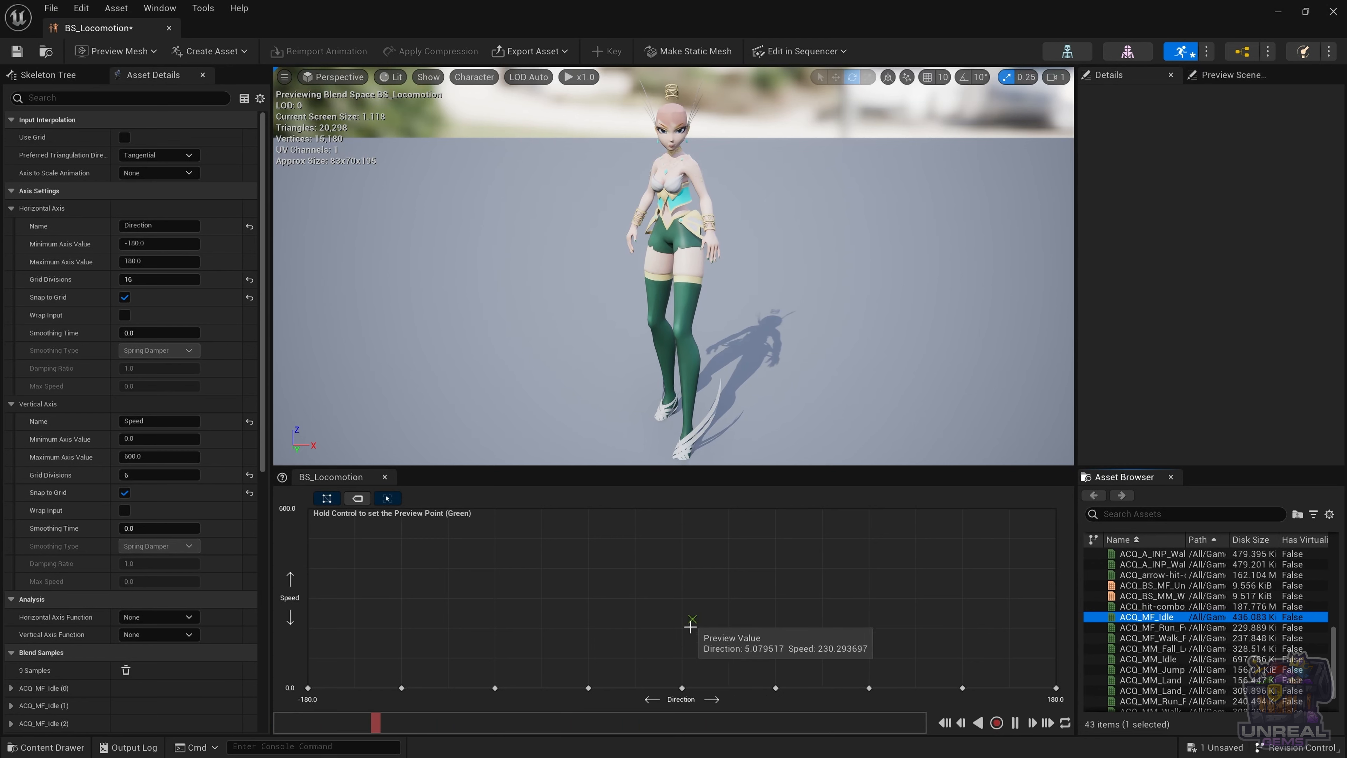
key(ctrl)
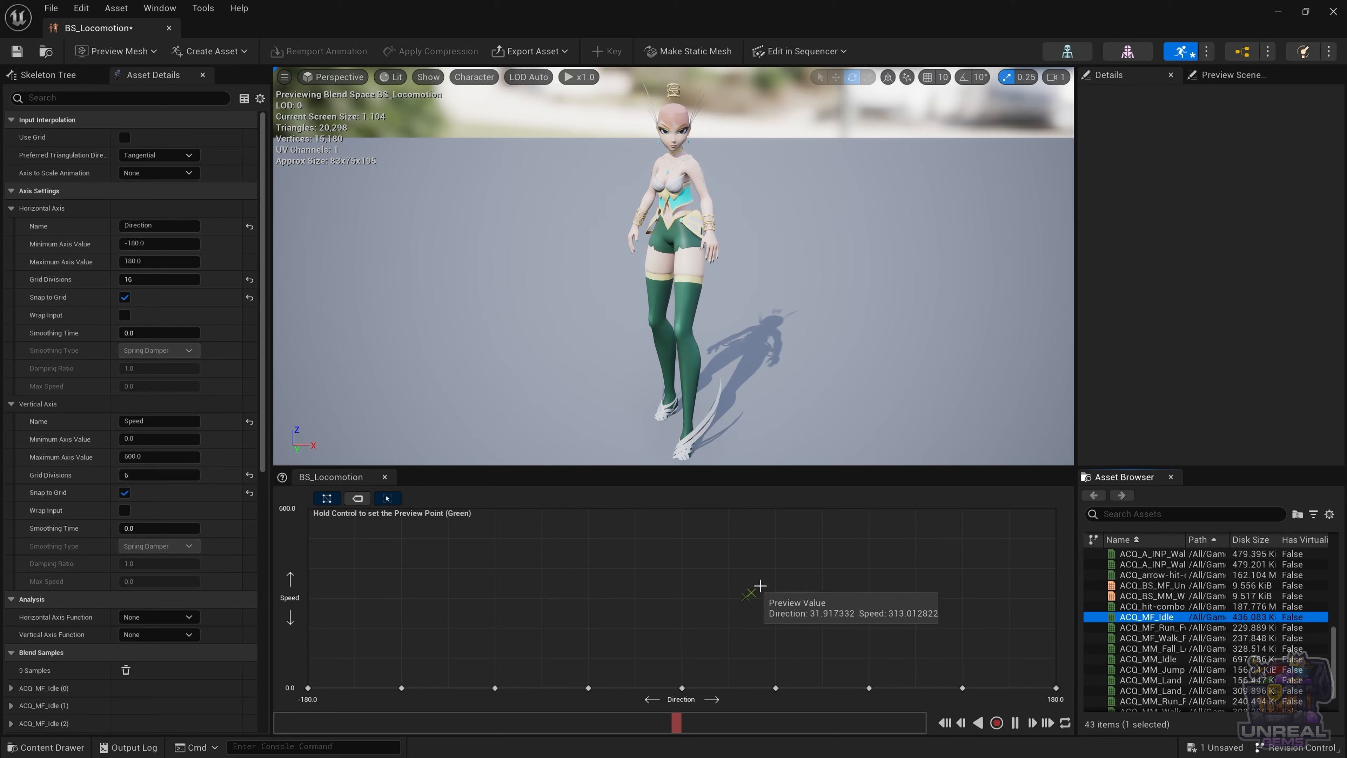
key(ctrl)
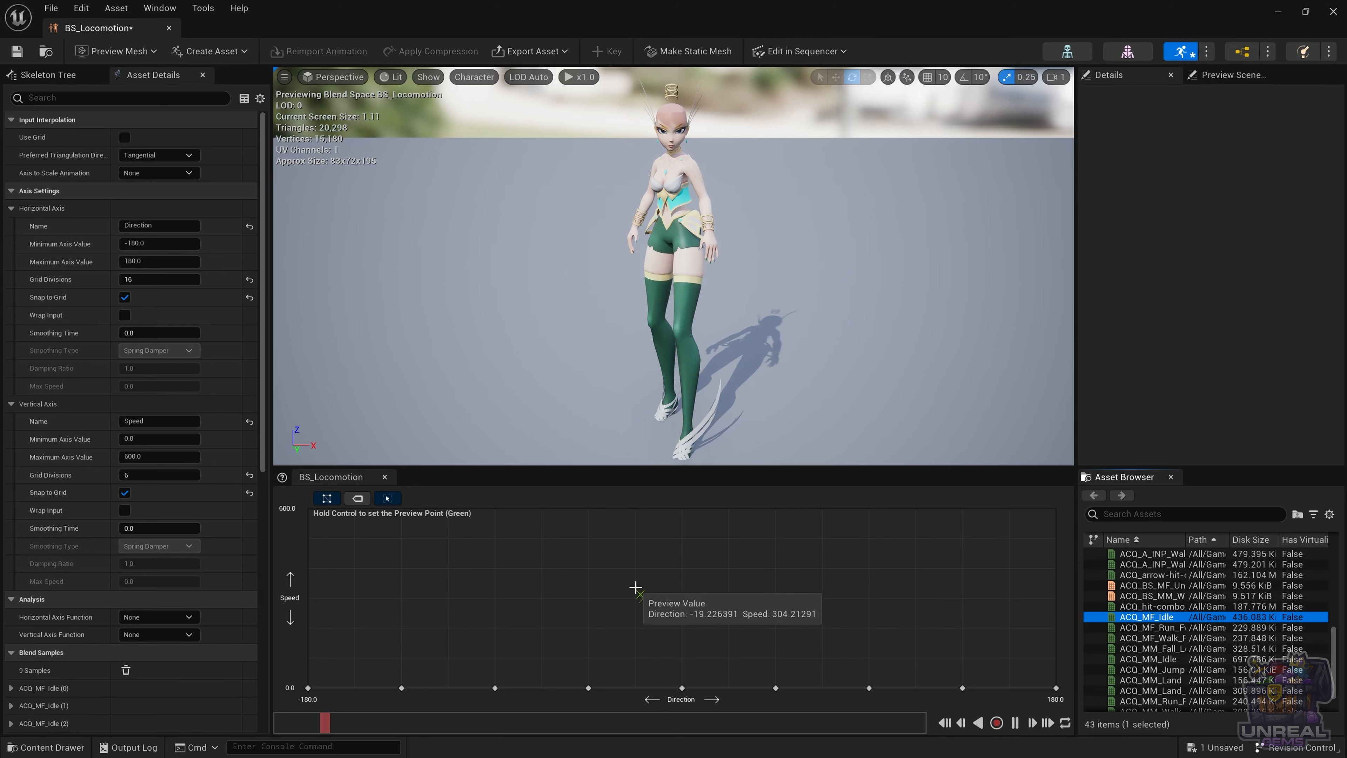
key(ctrl)
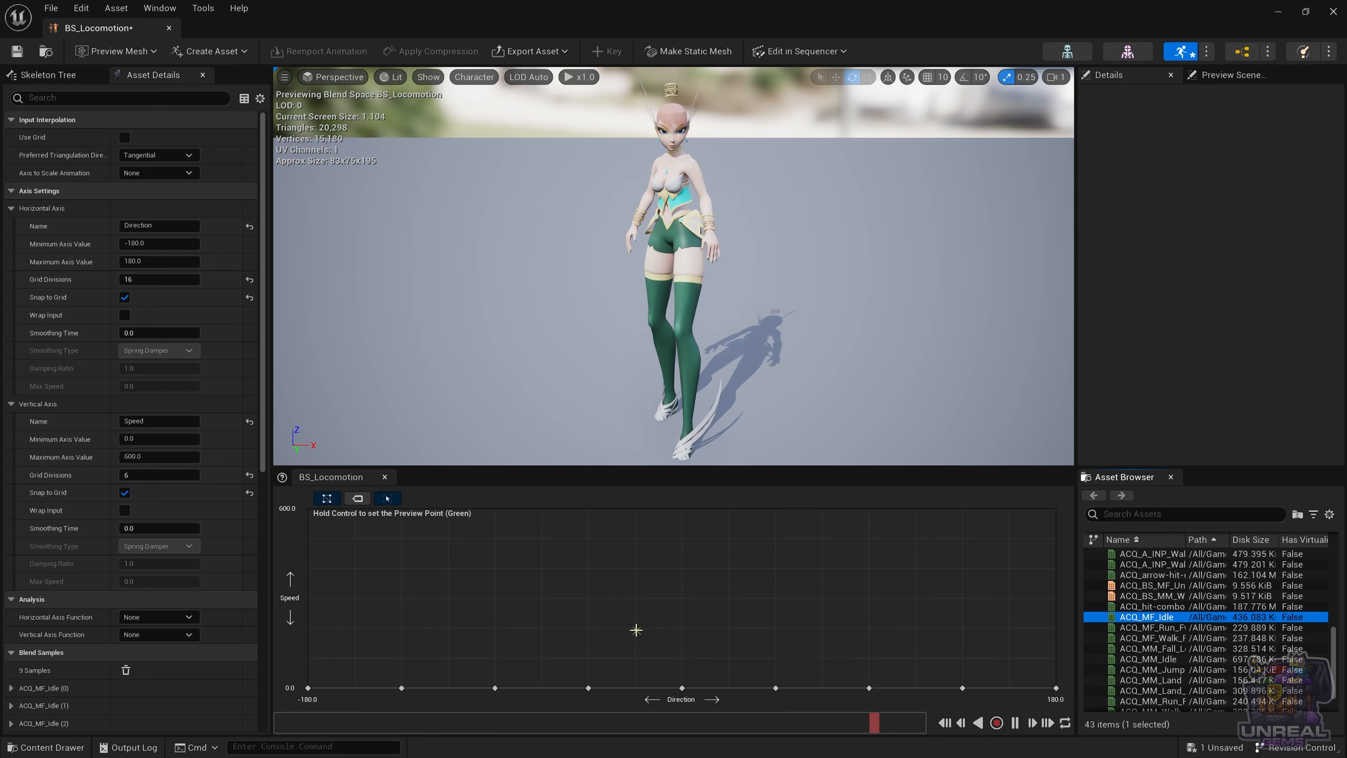
key(ctrl)
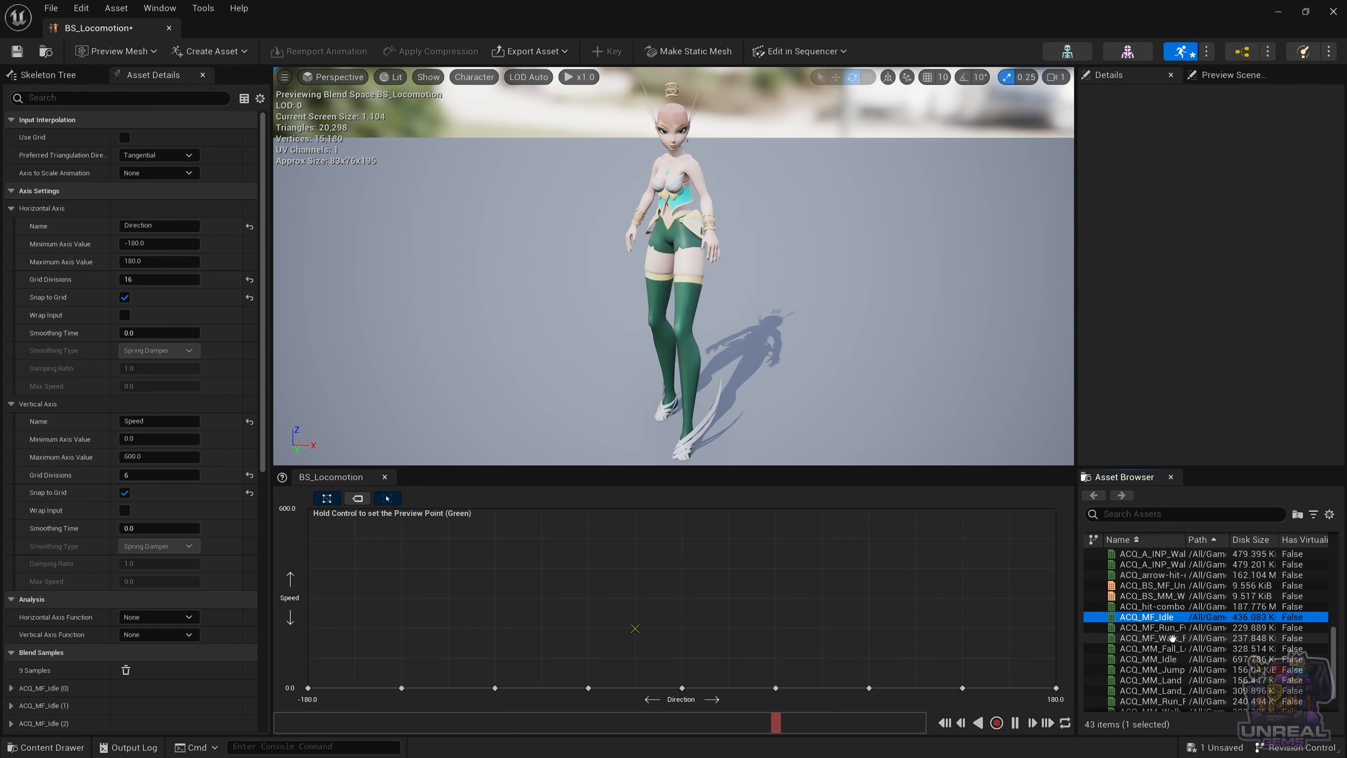
Step: Widen the Name column of the asset list so the full animation names can be read
scroll(1172, 638, down, 2)
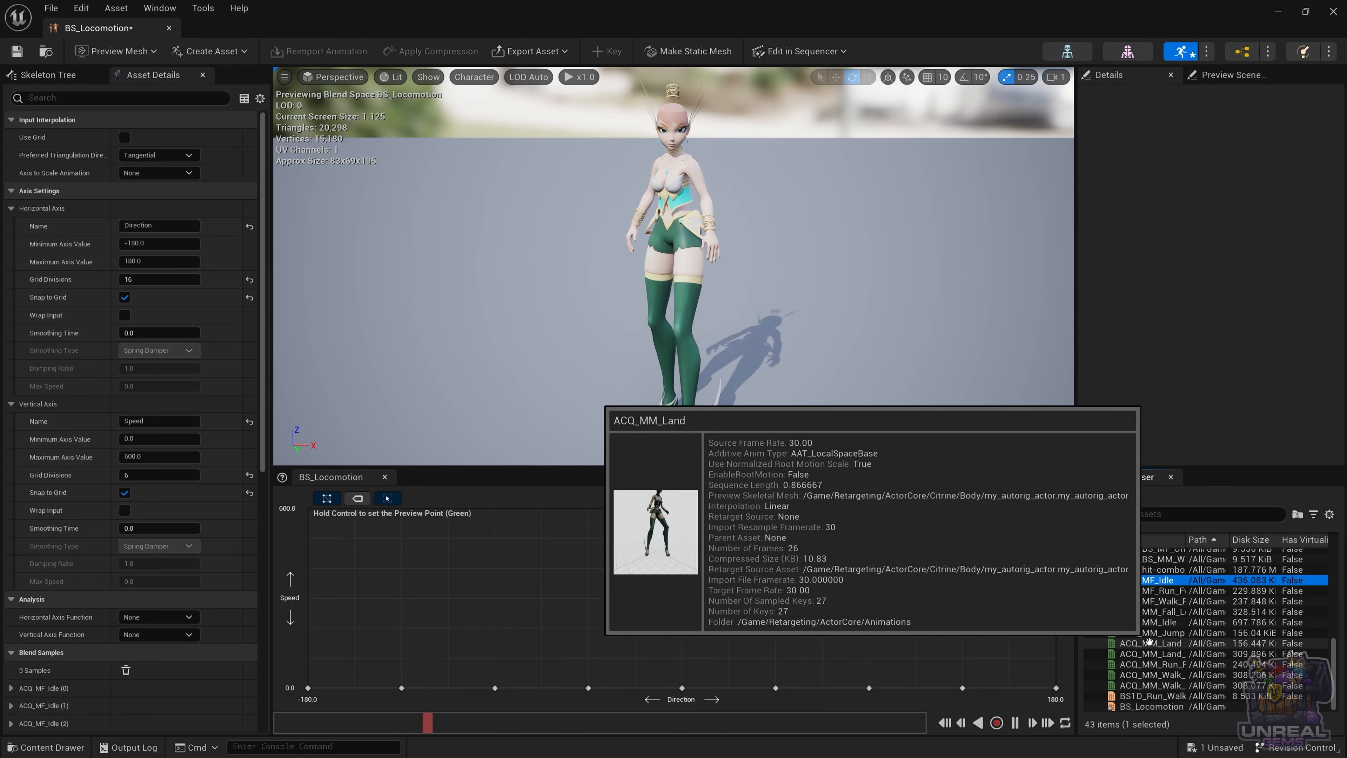
scroll(1156, 636, up, 3)
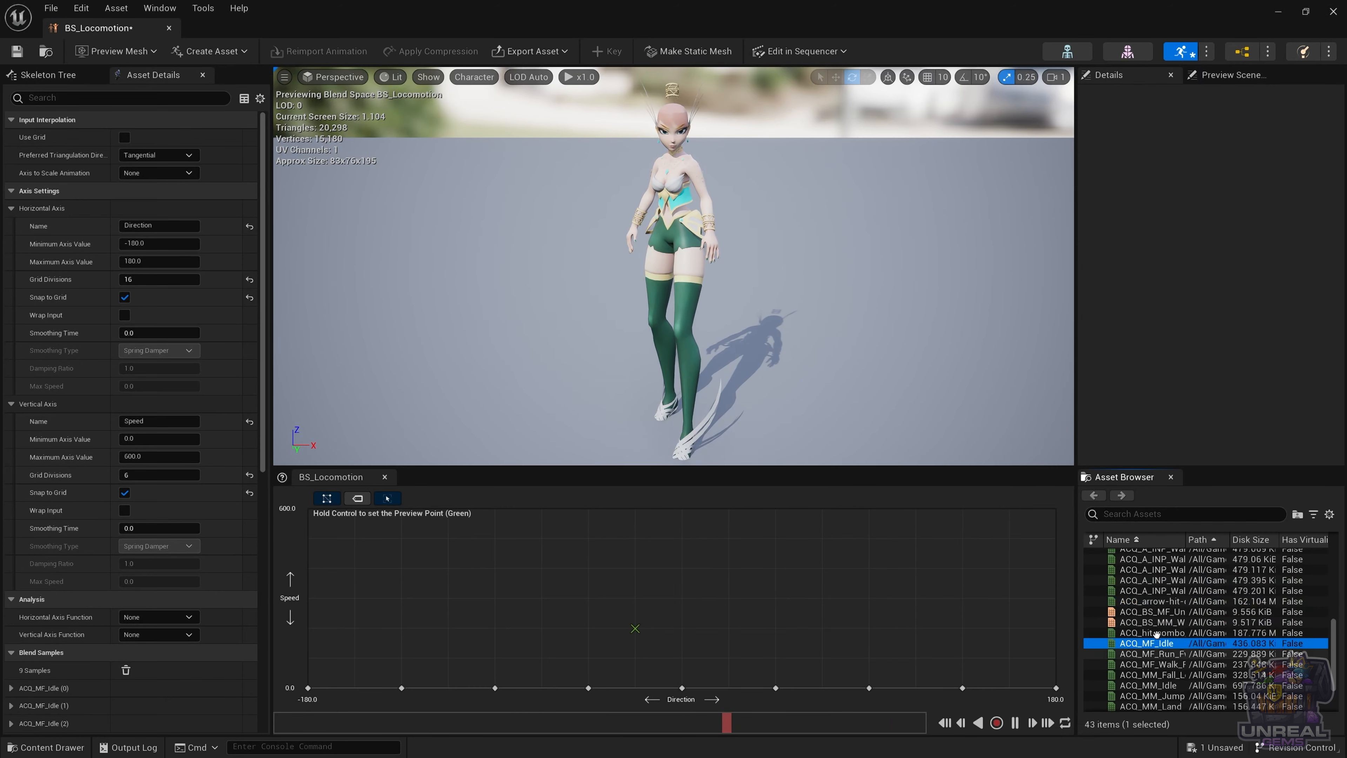
scroll(1159, 631, up, 4)
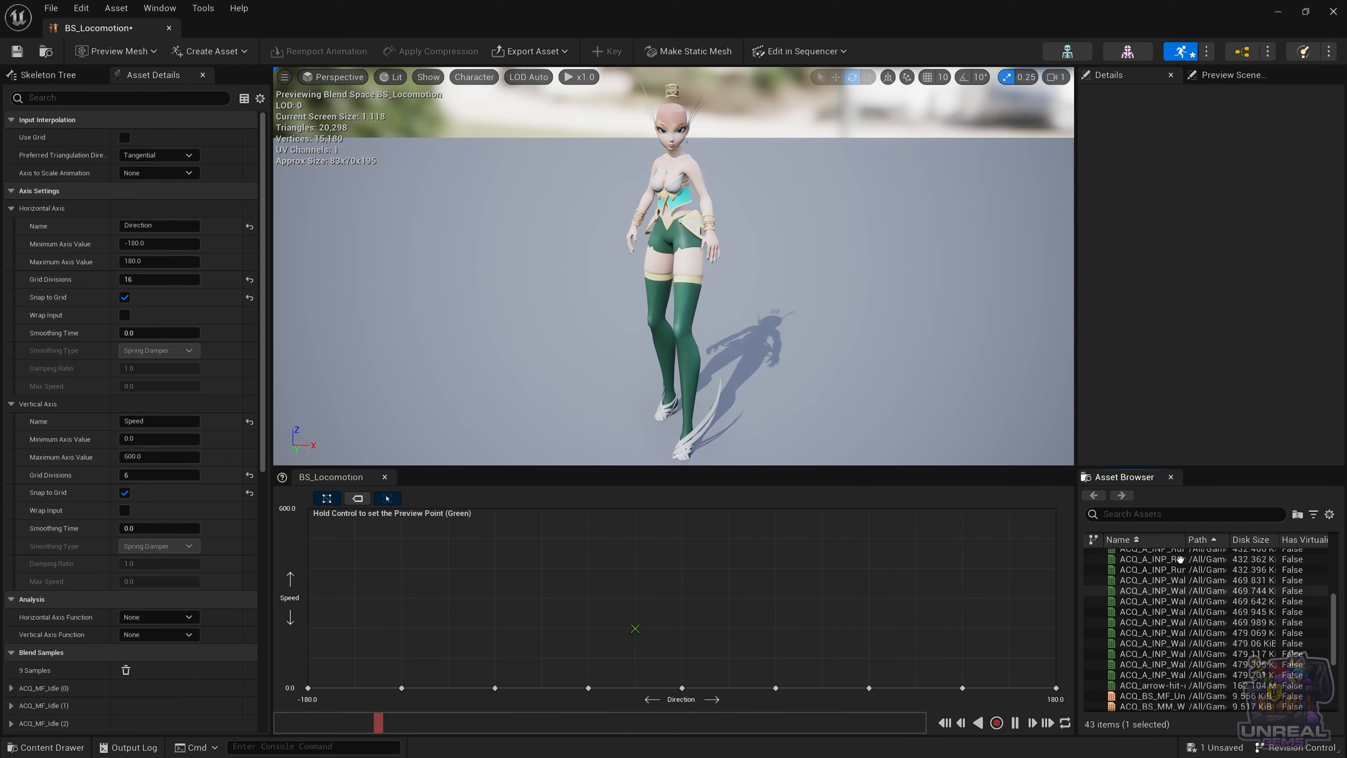
drag(1186, 539, 1235, 540)
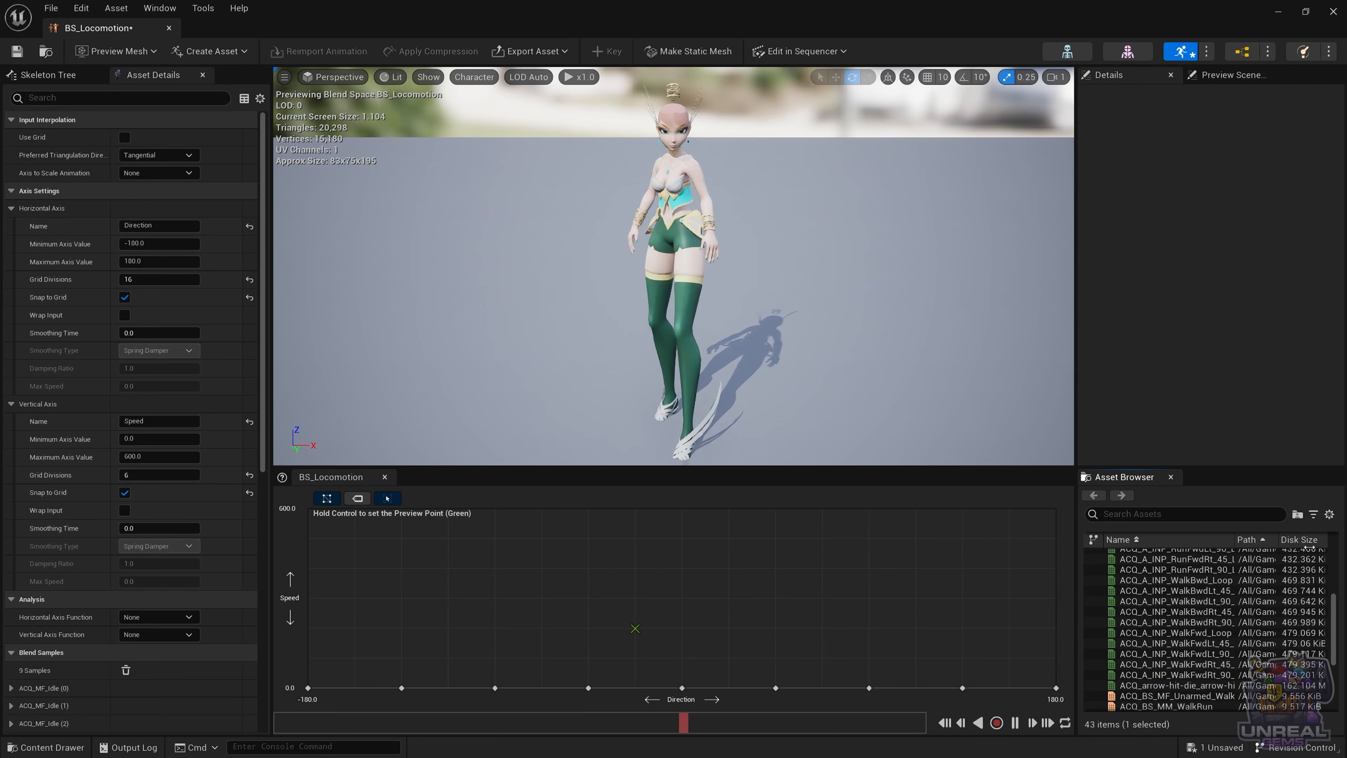
Step: Find ACQ_A_INP_WalkFwd_Loop and add it as a sample at direction 0 and speed 200
scroll(1168, 628, up, 4)
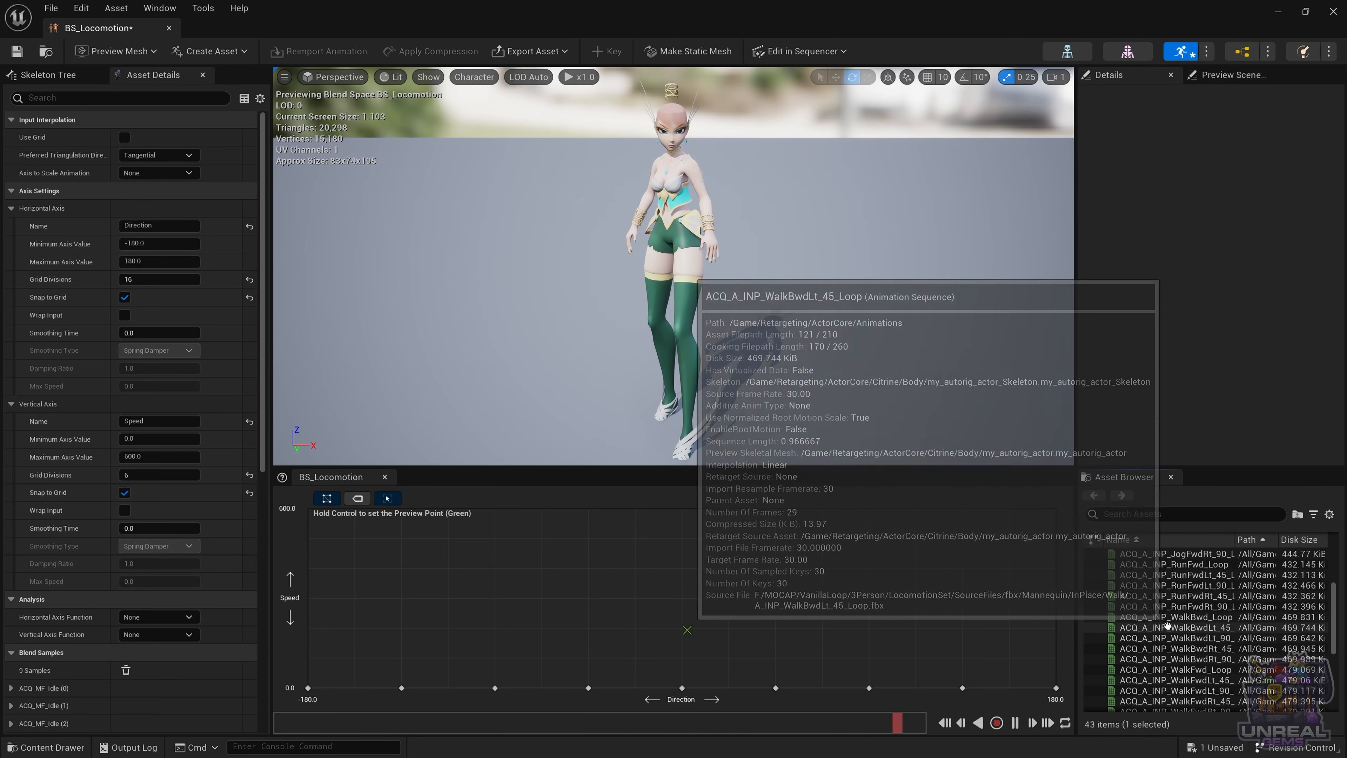
scroll(1167, 626, down, 3)
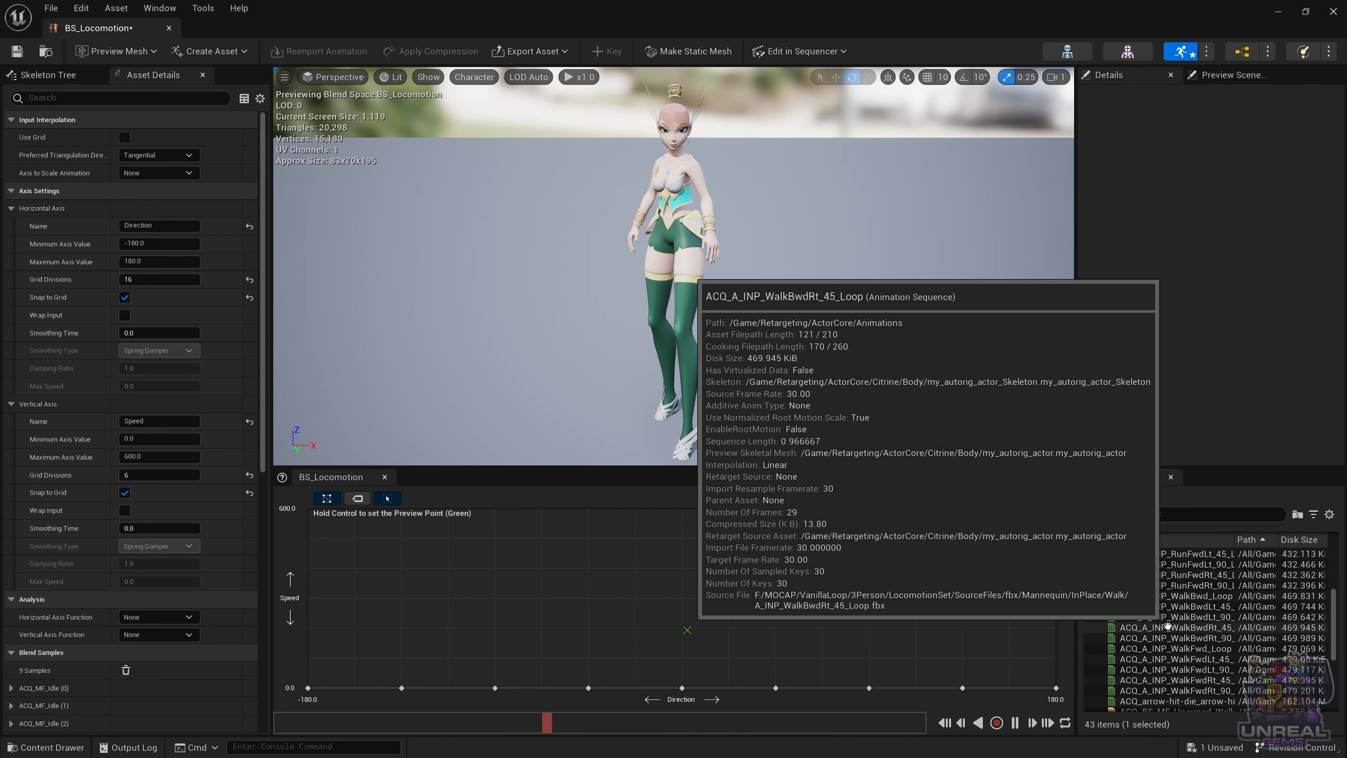
scroll(1167, 626, down, 1)
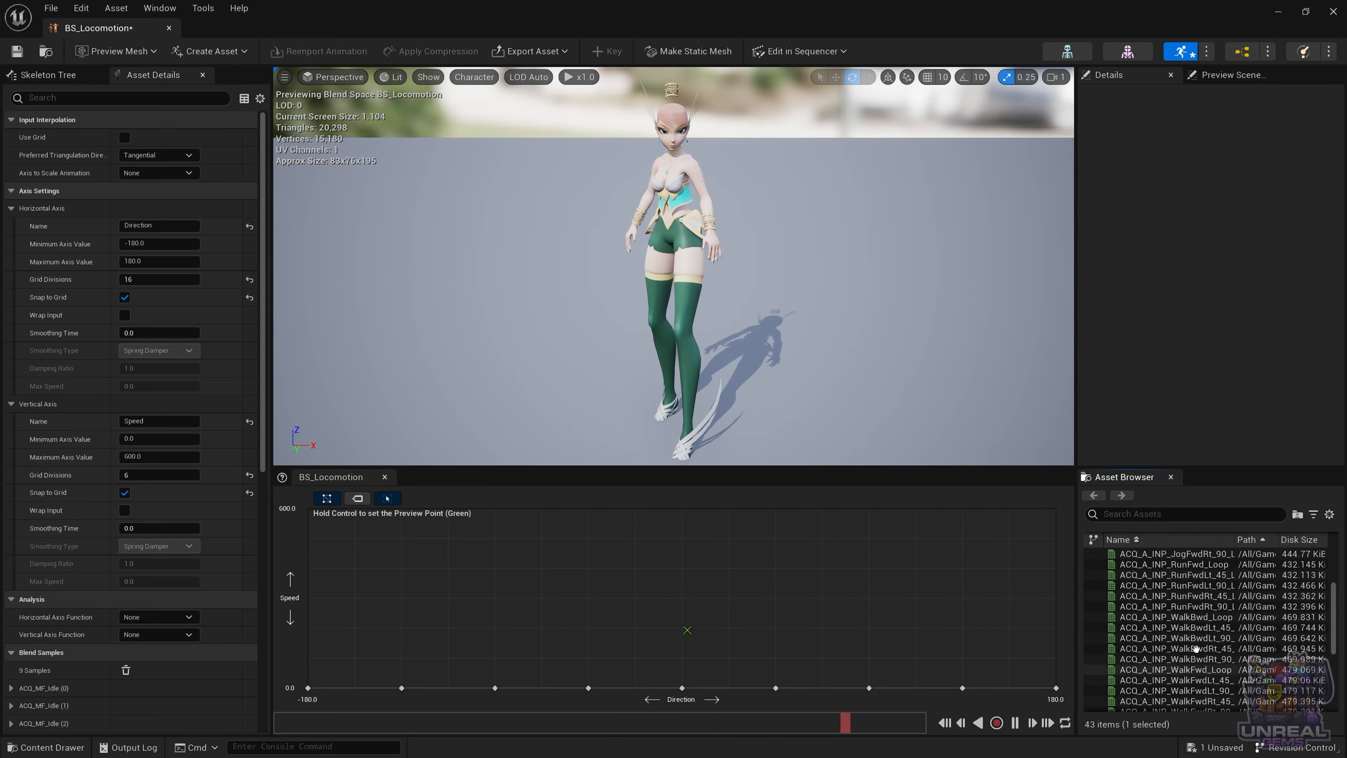
scroll(1177, 606, up, 3)
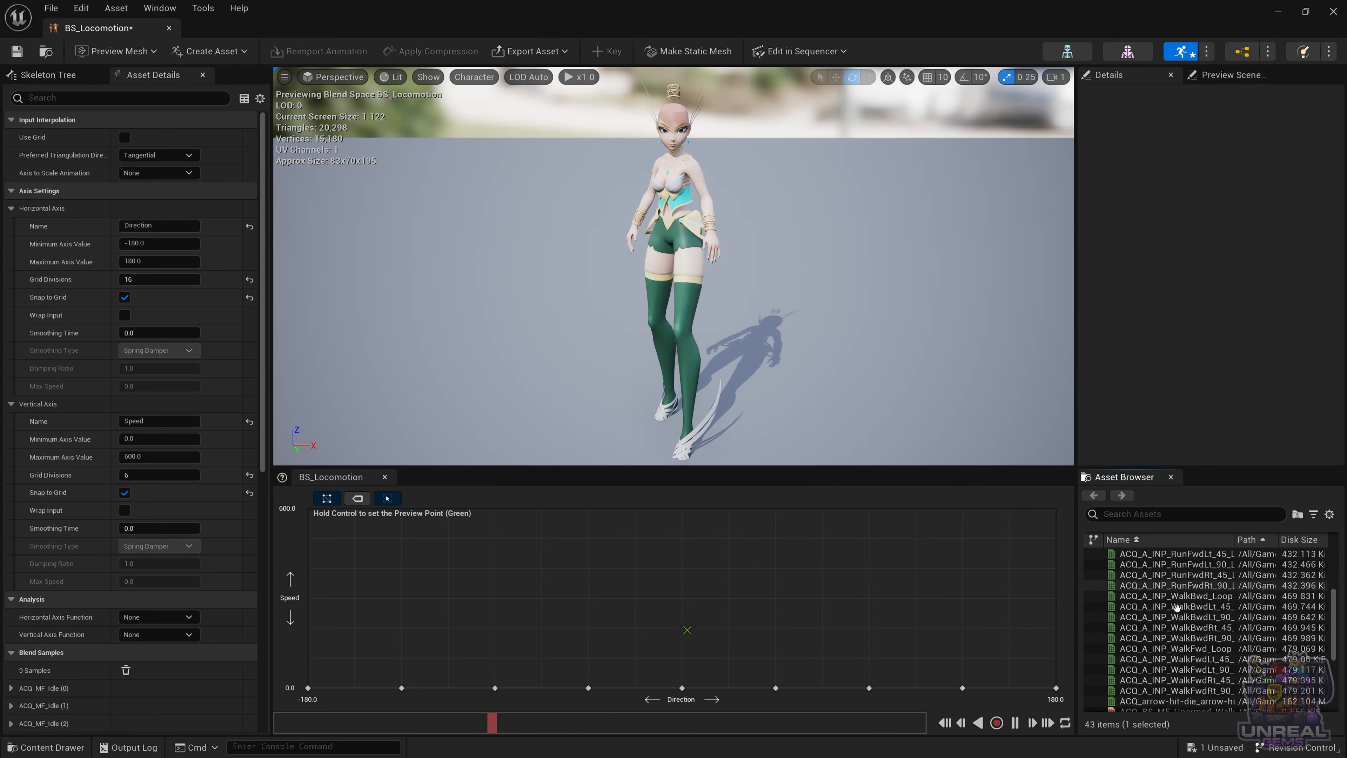
scroll(1183, 616, down, 2)
scroll(1197, 629, down, 1)
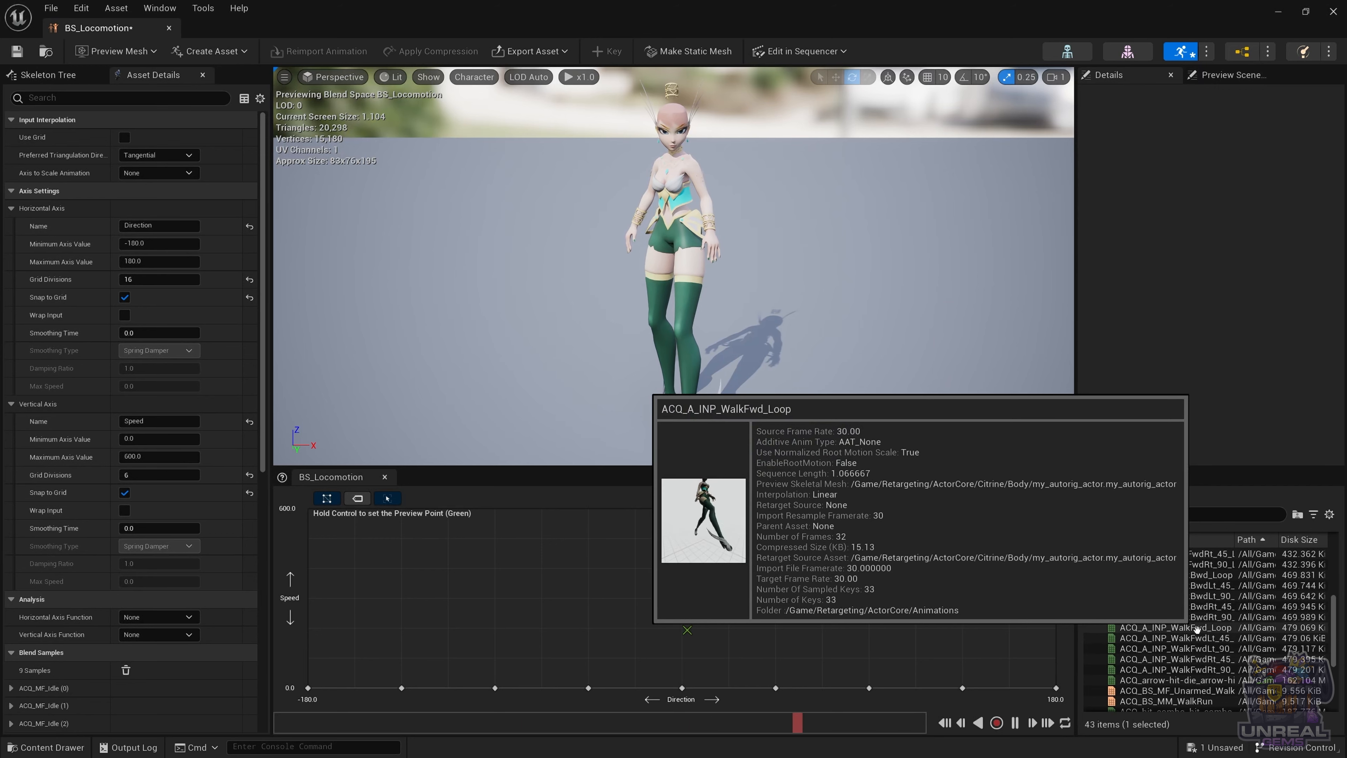
drag(1197, 629, 683, 630)
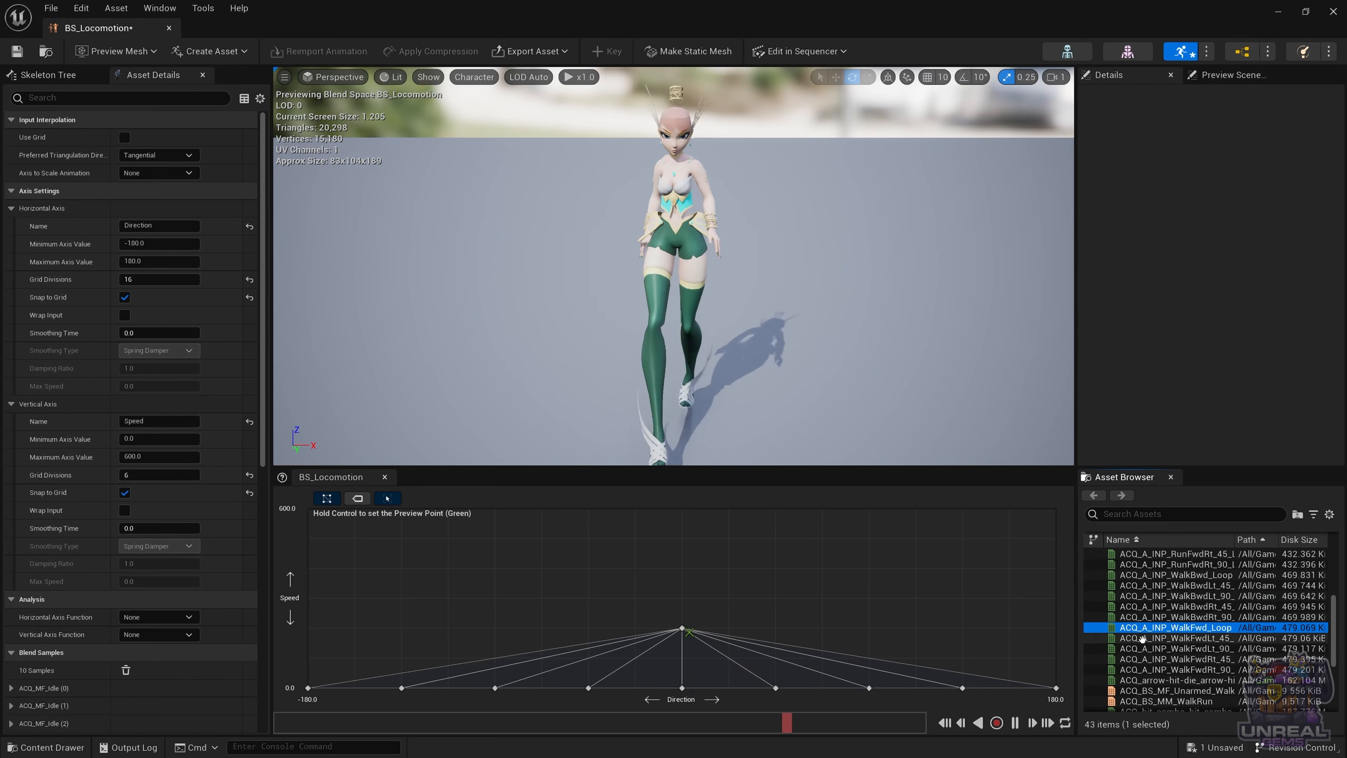
Step: Add the WalkFwdLt_45 loop at direction -45 and the WalkFwdLt_90 loop at direction -90, both at speed 200, previewing each
click(1201, 639)
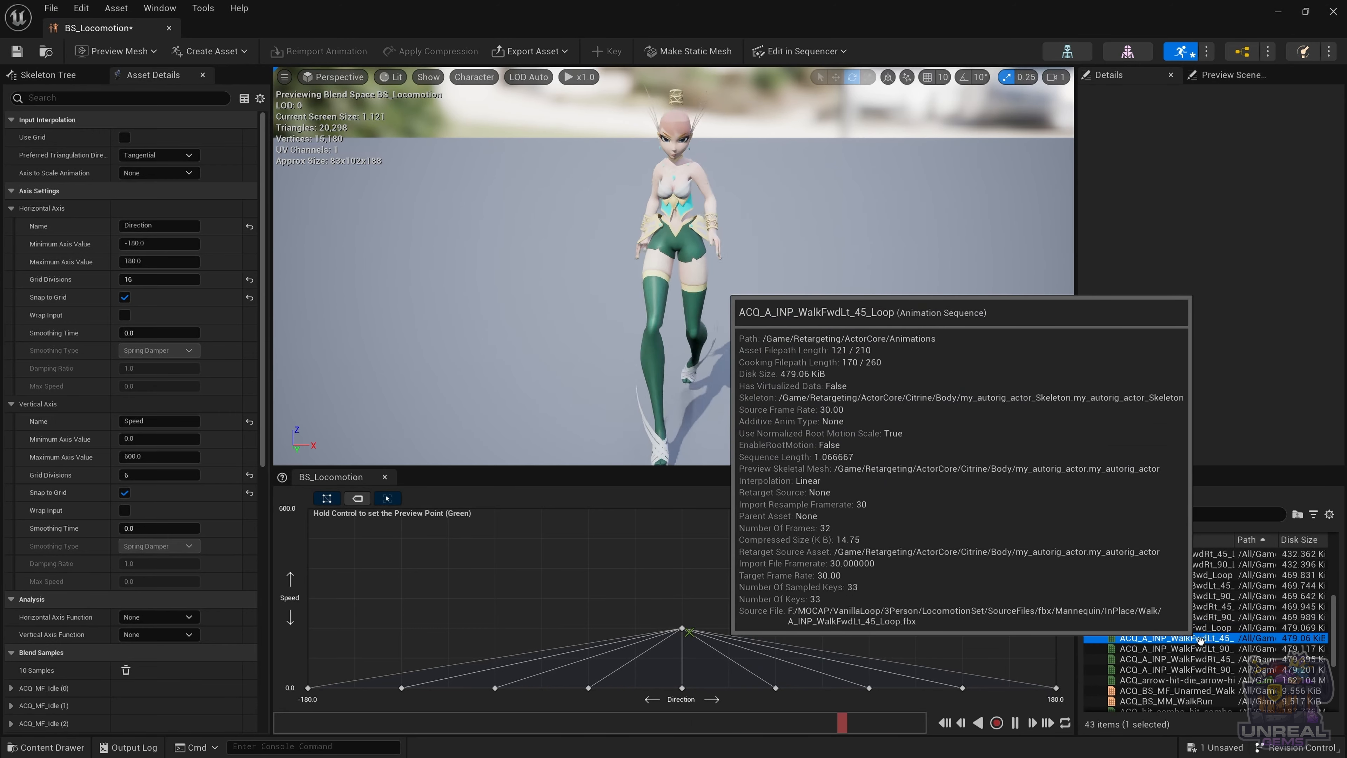
drag(1202, 639, 579, 637)
key(ctrl)
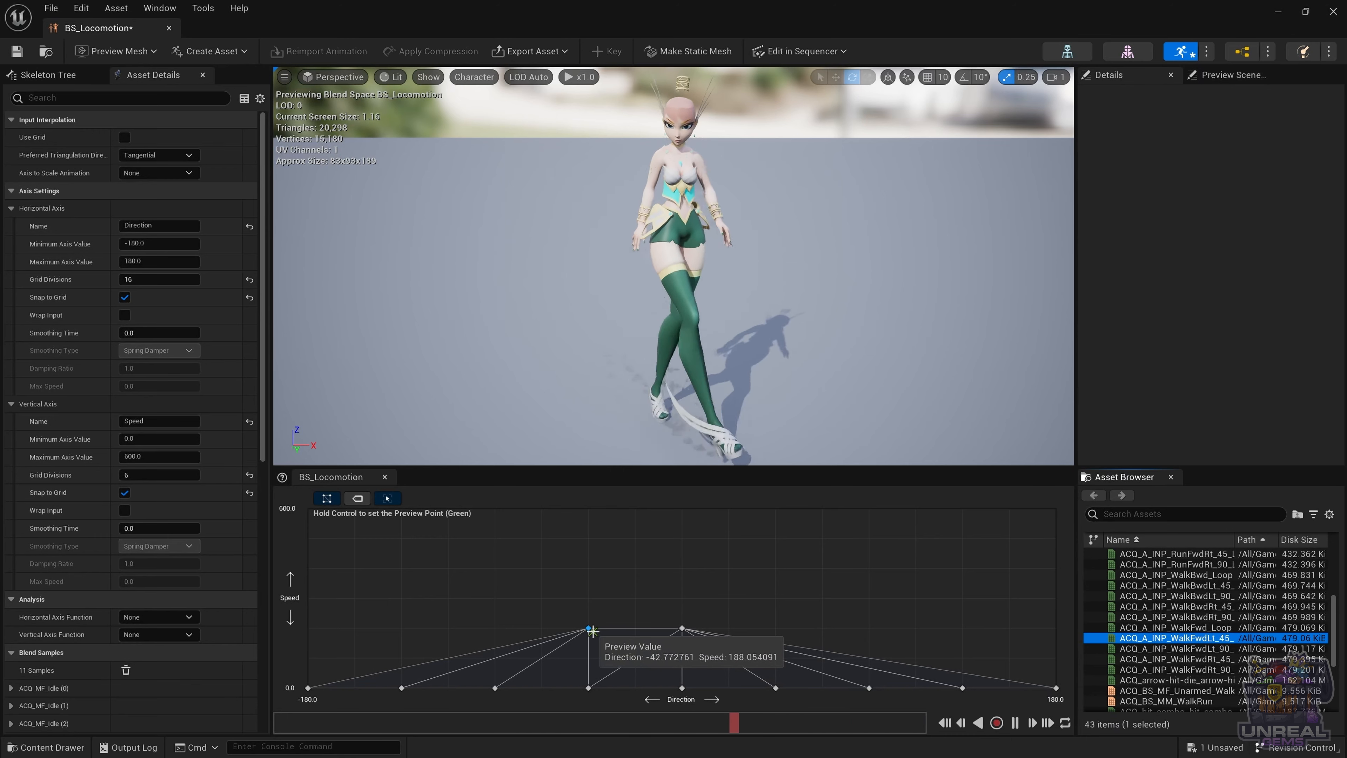
mouse_move(1197, 640)
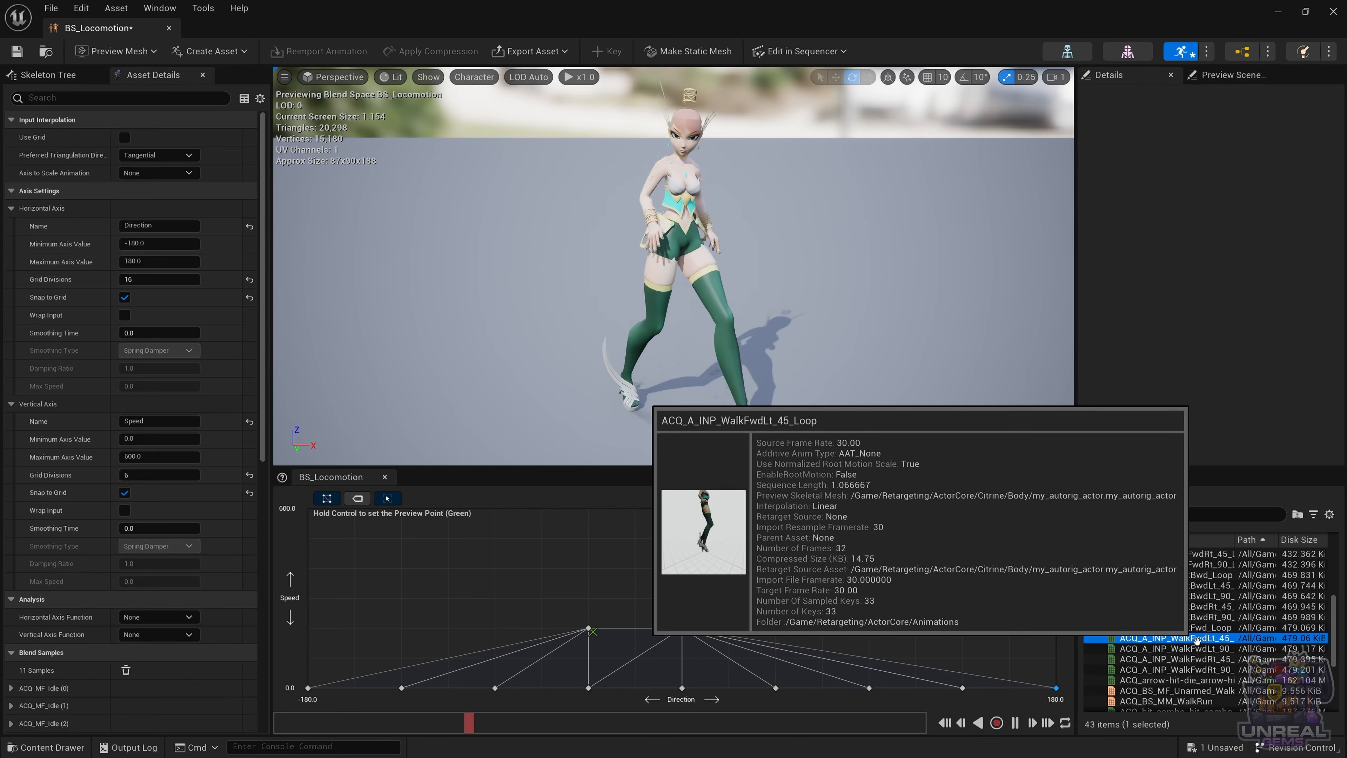
drag(1197, 649, 496, 627)
key(ctrl)
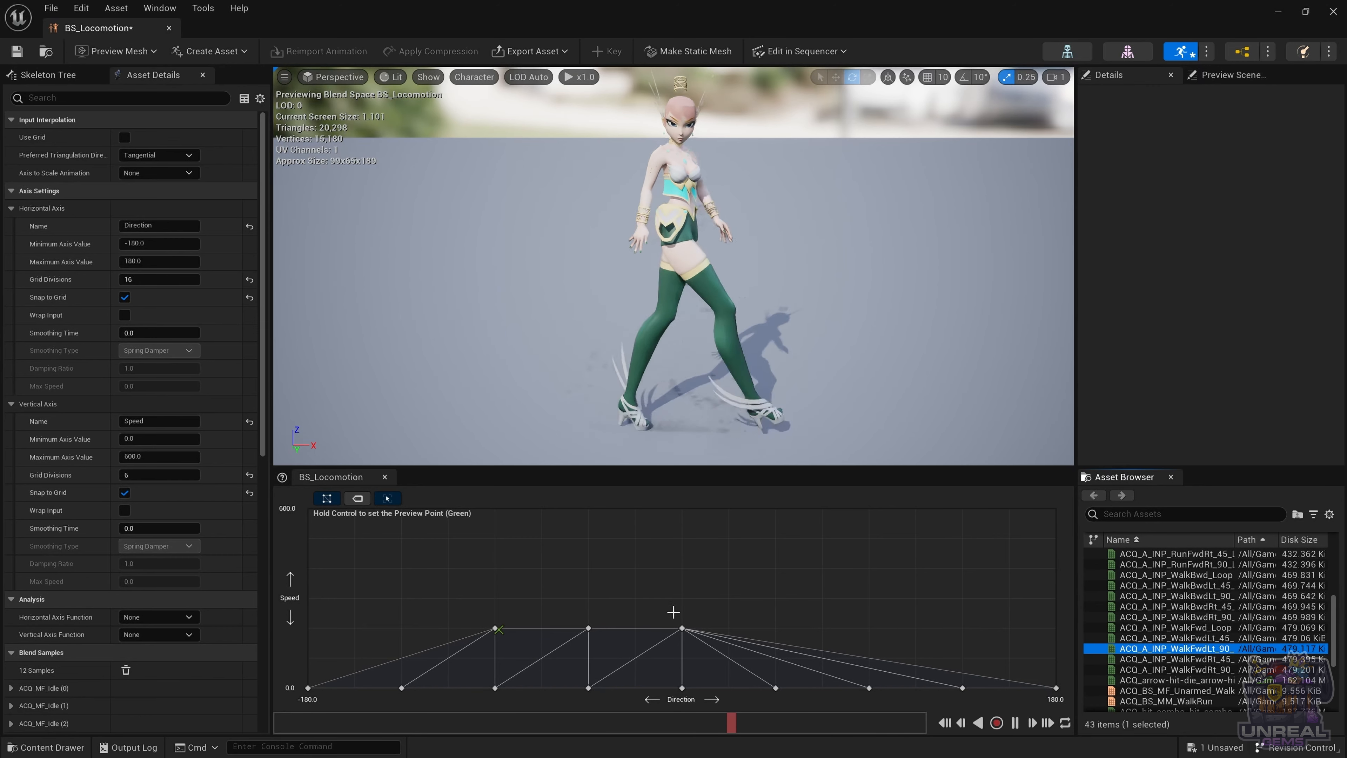
Step: Add the WalkFwdRt_45 loop at direction 45 and the WalkFwdRt_90 loop at direction 90, both at speed 200
mouse_move(1205, 659)
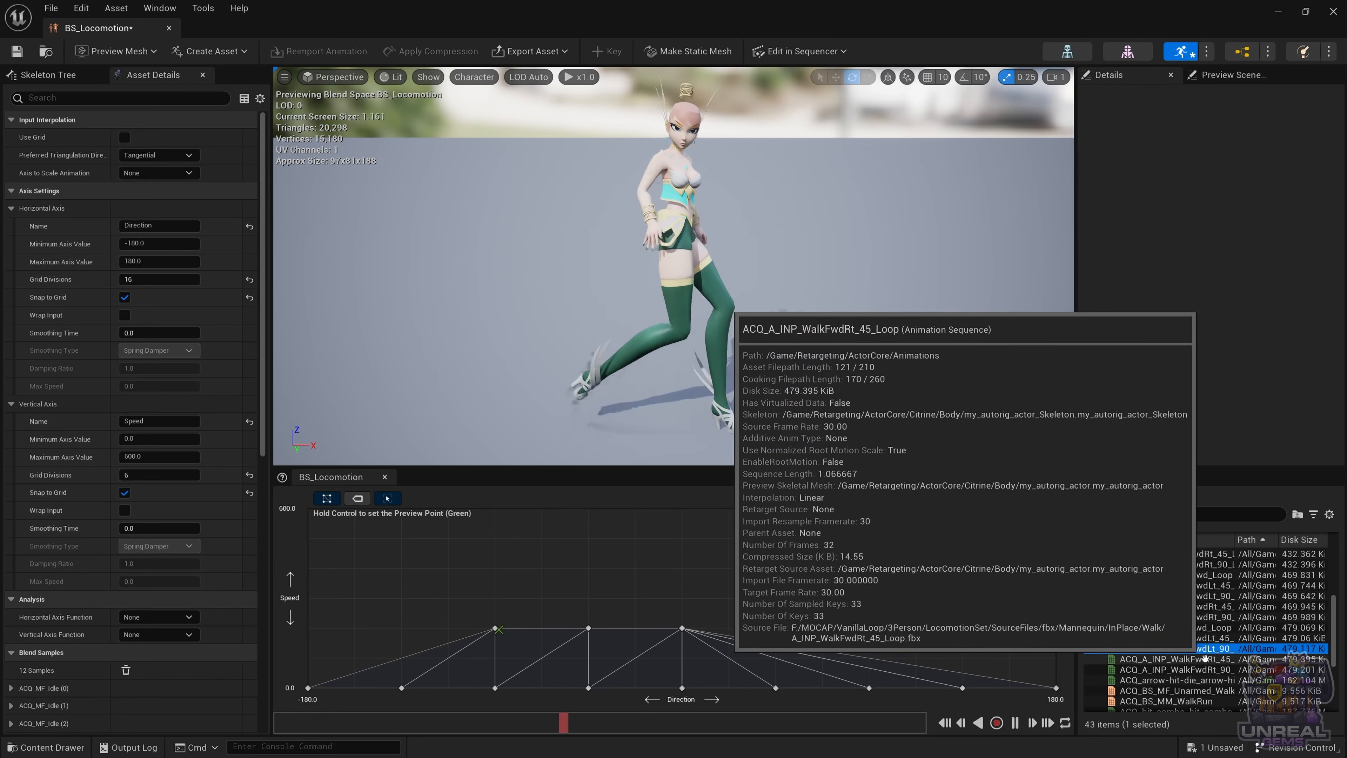
drag(1206, 659, 779, 634)
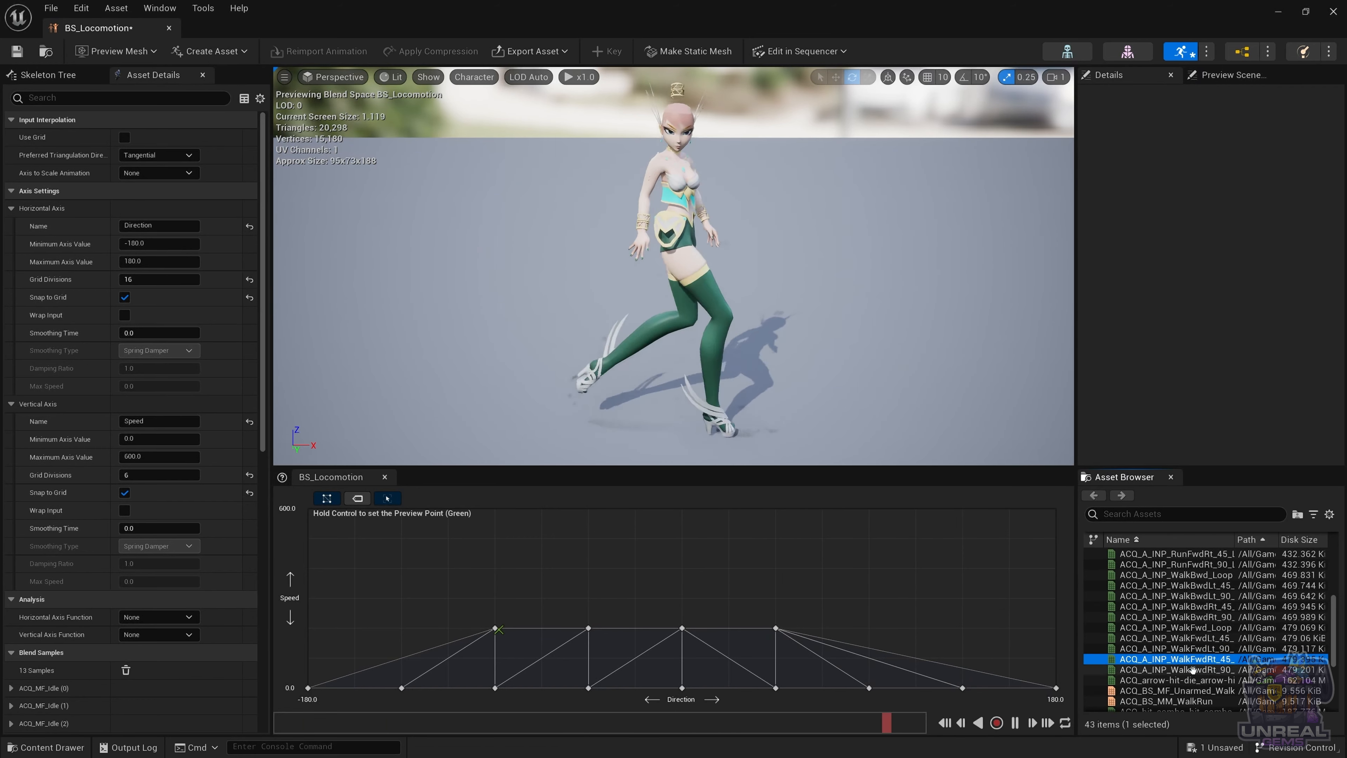
drag(1178, 669, 866, 630)
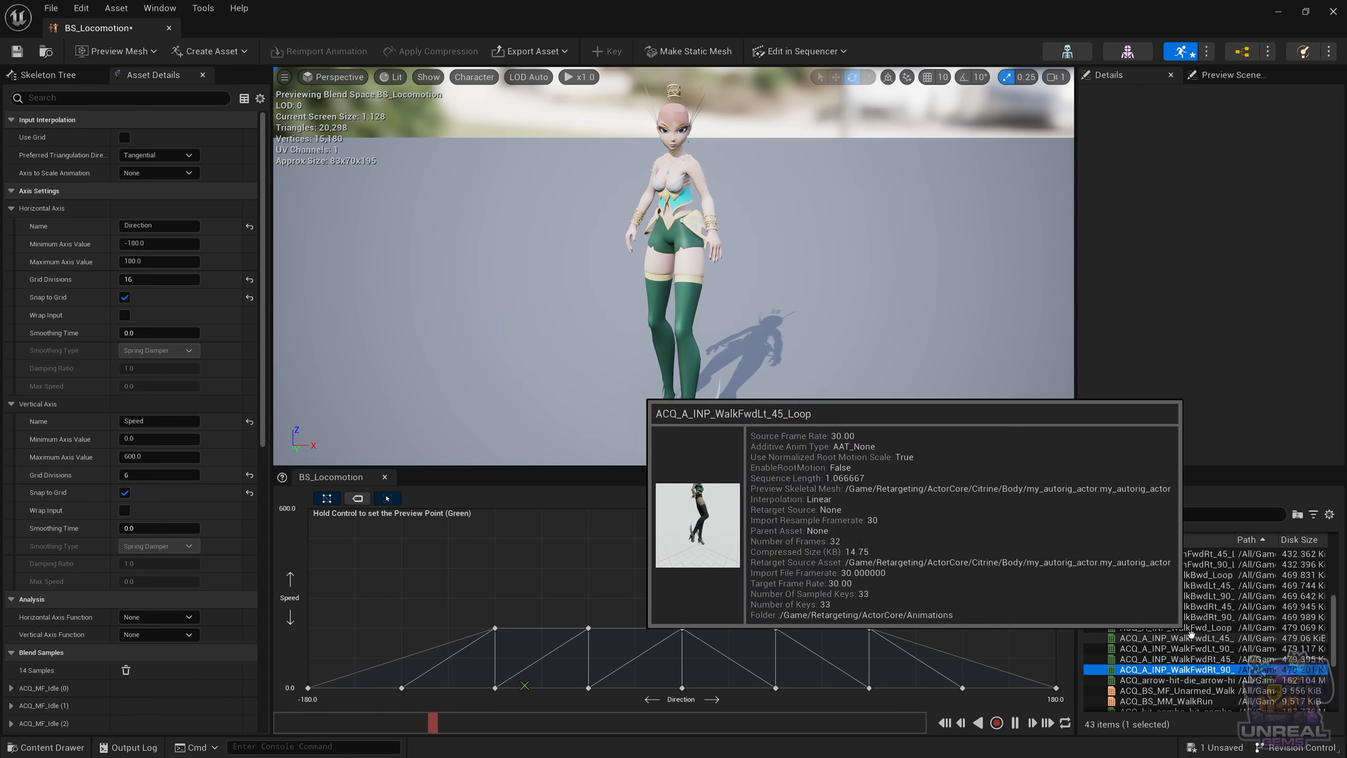
Step: Add ACQ_A_INP_JogFwd_Loop as a sample at direction 0 and speed 600, and preview the walk-to-jog blend
scroll(1181, 623, up, 5)
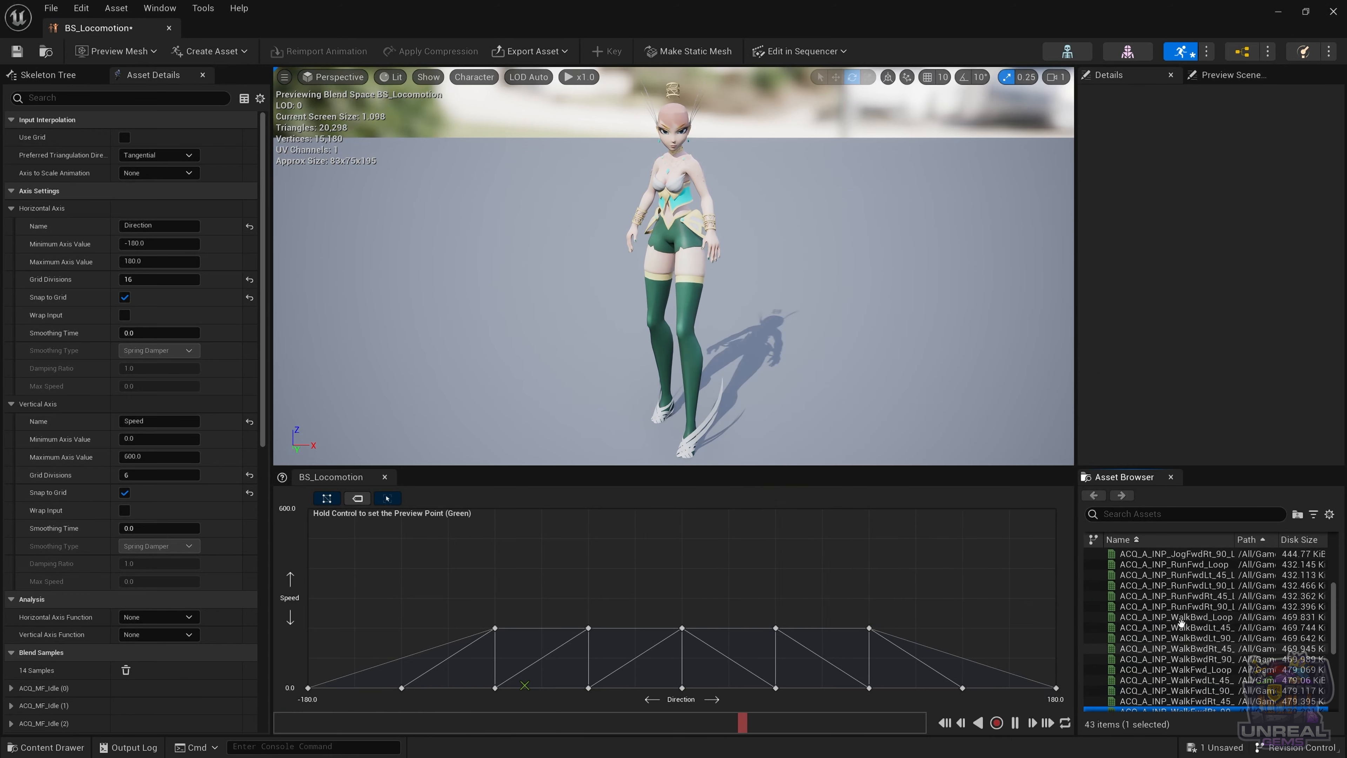
scroll(1188, 626, up, 3)
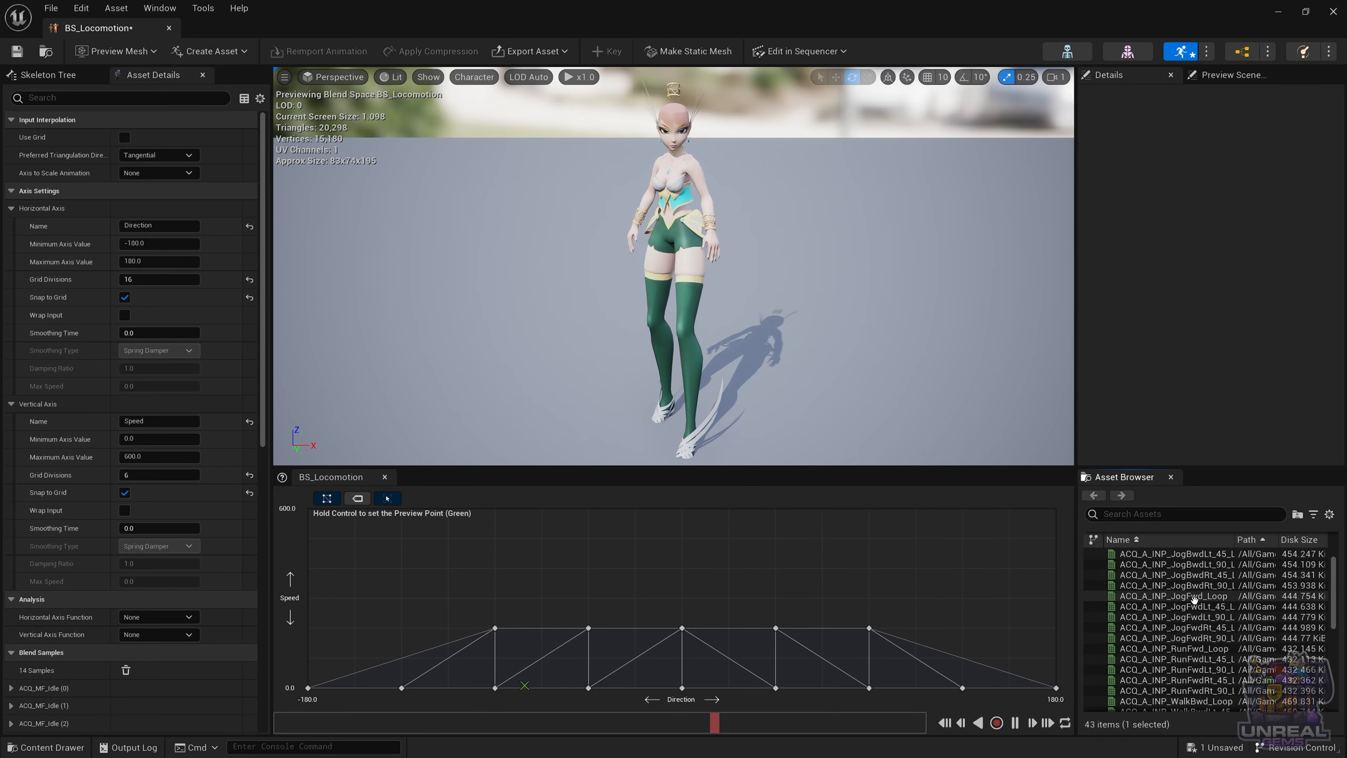
click(1196, 596)
drag(1195, 596, 687, 513)
key(ctrl)
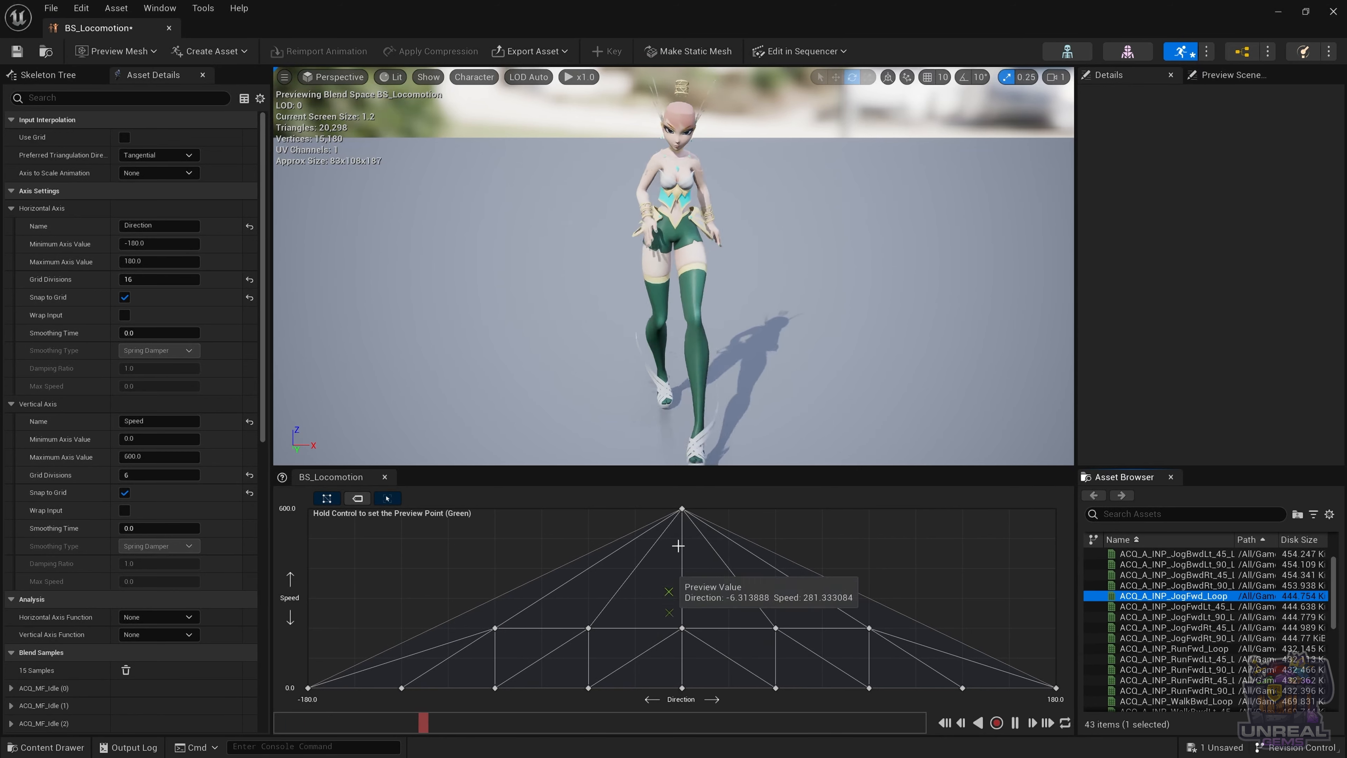
Step: Add the JogFwdLt_45 loop at direction -45 and the JogFwdLt_90 loop at direction -90, both at speed 600
click(1220, 606)
drag(1220, 606, 588, 509)
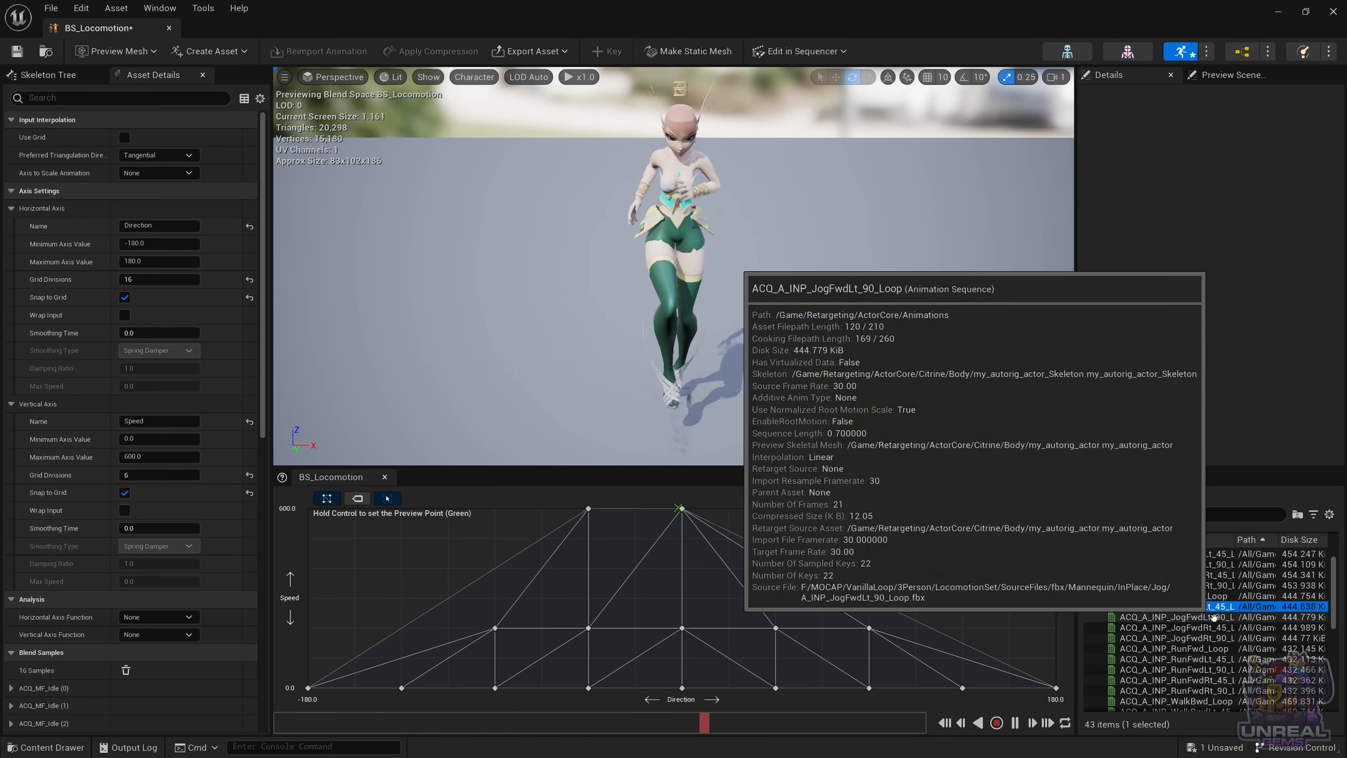
click(1218, 618)
drag(1217, 618, 504, 512)
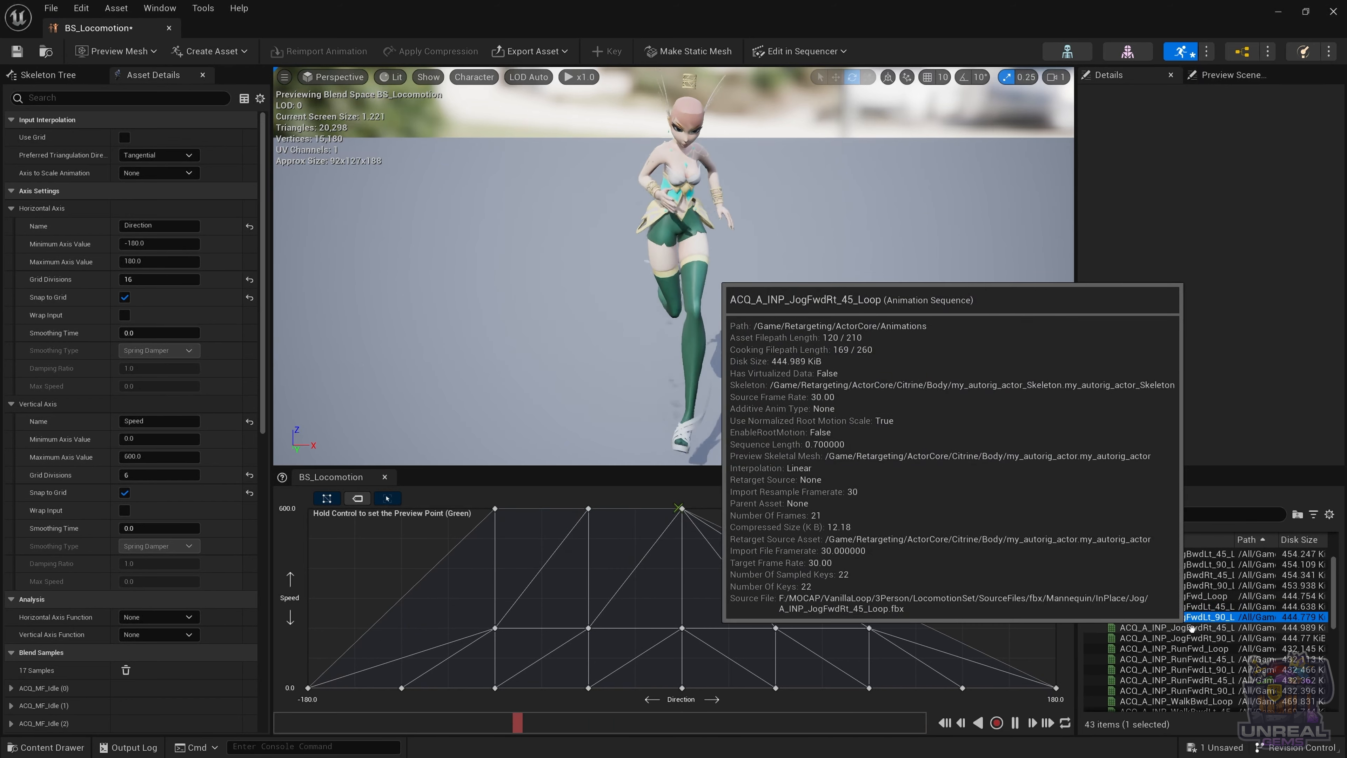
Step: Add the JogFwdRt_45 loop at direction 45 and the JogFwdRt_90 loop at direction 90, both at speed 600
click(1178, 627)
drag(1177, 628, 775, 510)
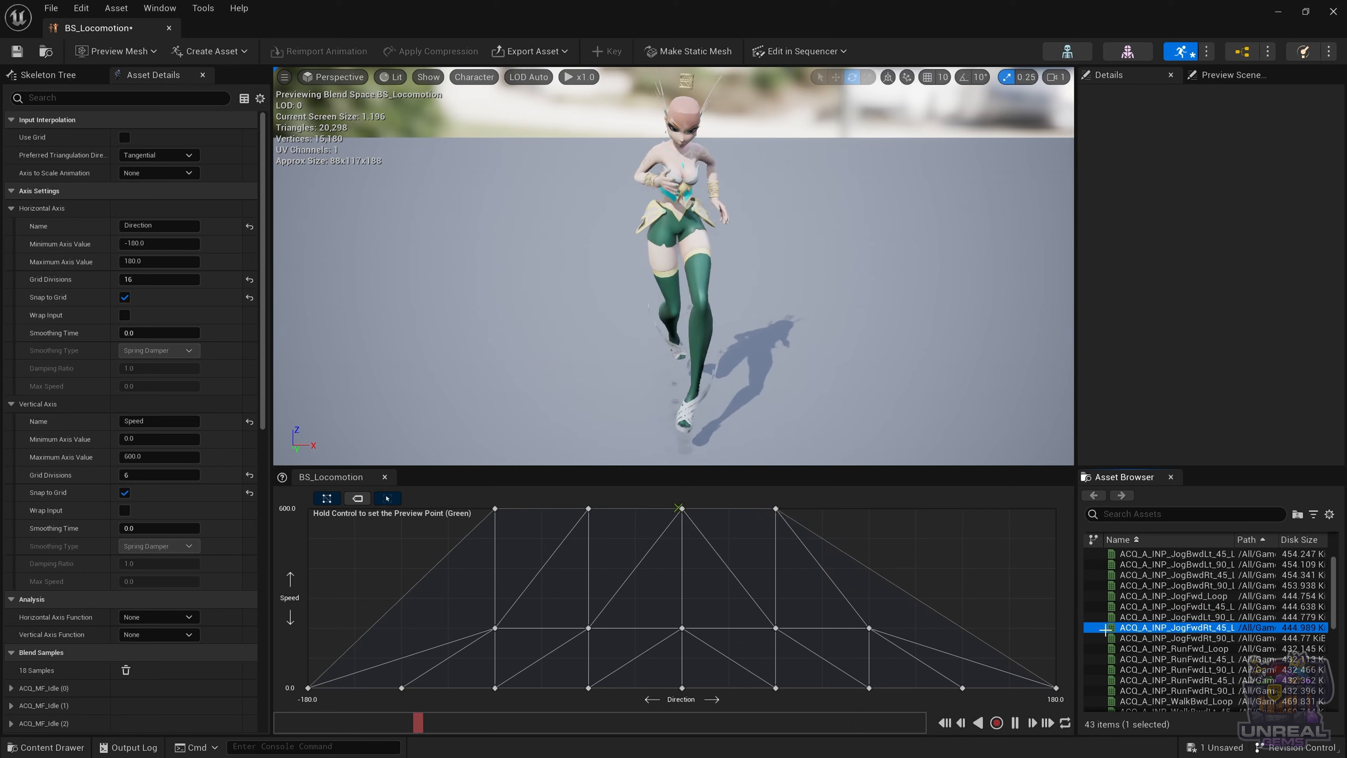
drag(1214, 640, 866, 523)
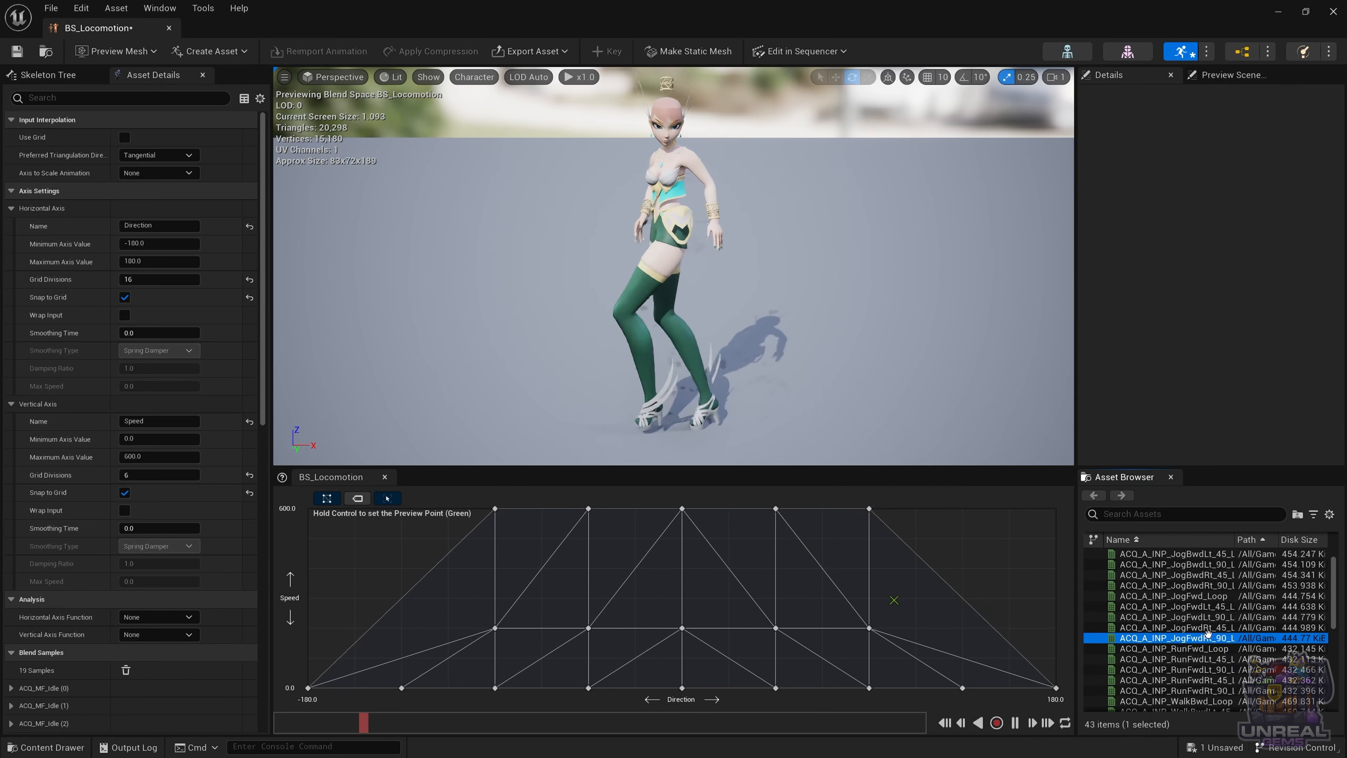
Step: Add the JogBwd_Loop at direction 180 and the JogBwdLt_45 loop at direction 135, both at speed 600
mouse_move(1180, 644)
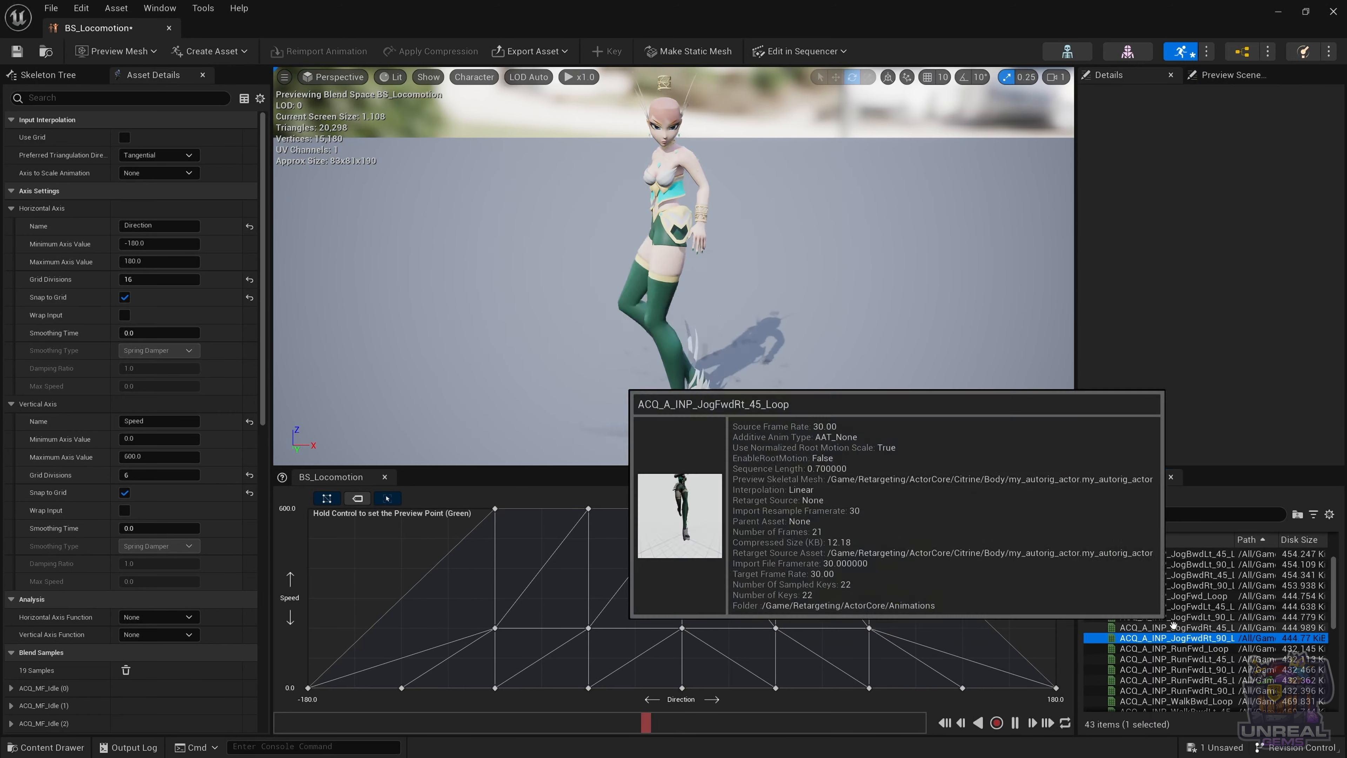
mouse_move(872, 620)
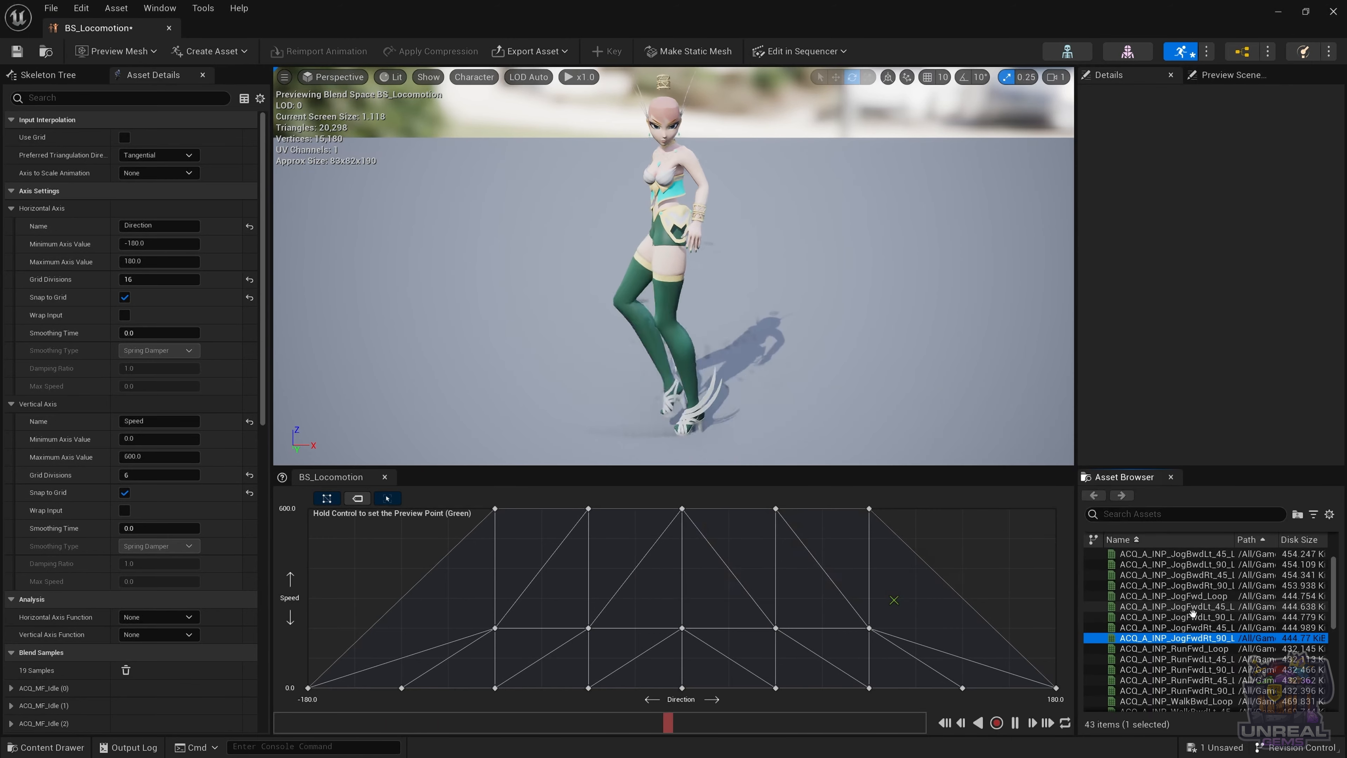
scroll(1186, 611, up, 2)
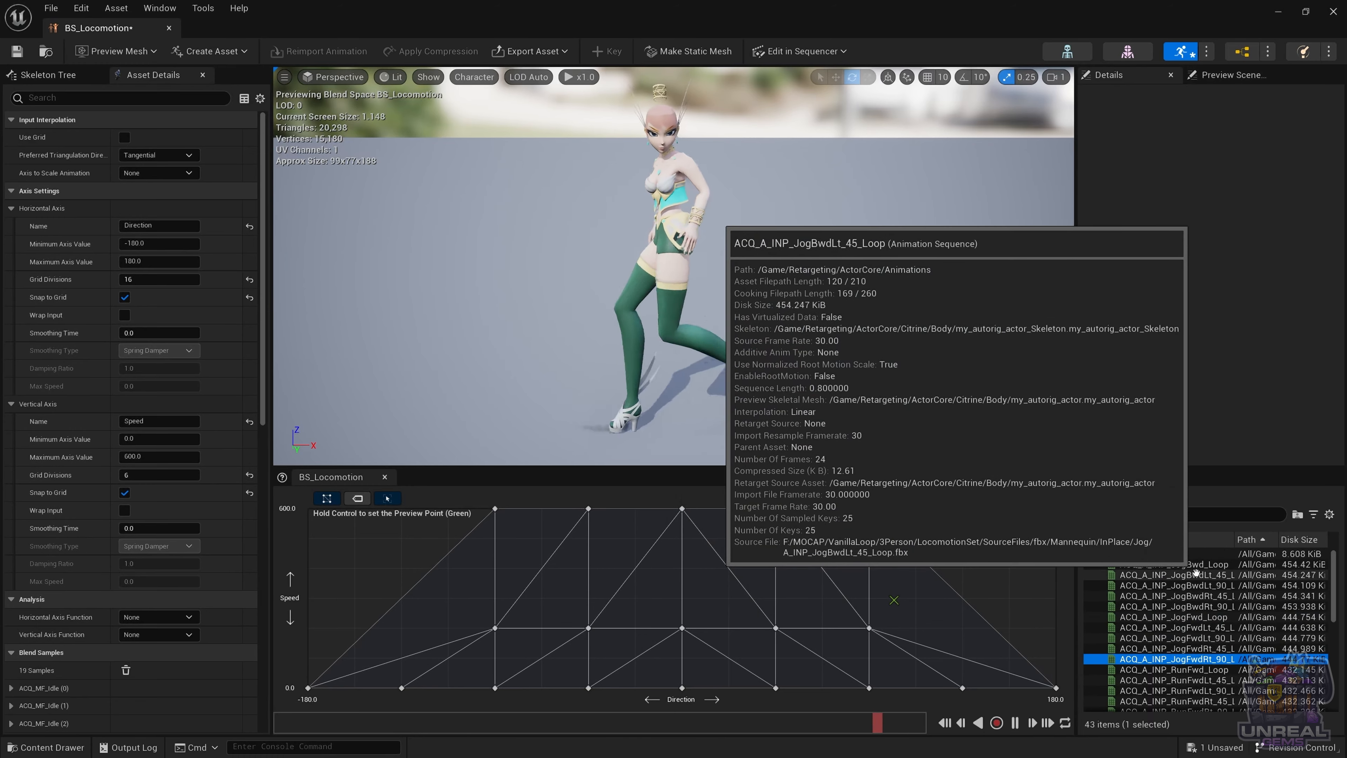
drag(1203, 564, 1062, 567)
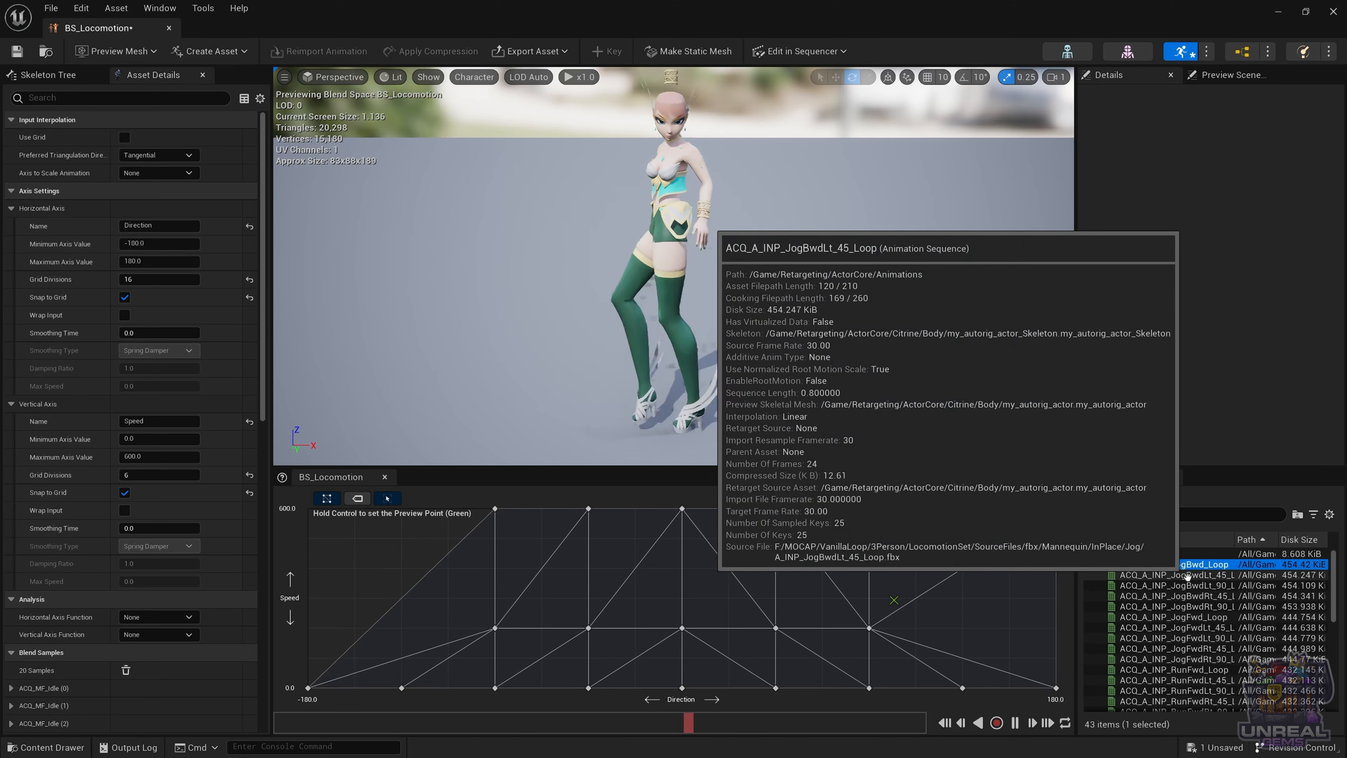
drag(1188, 578, 974, 529)
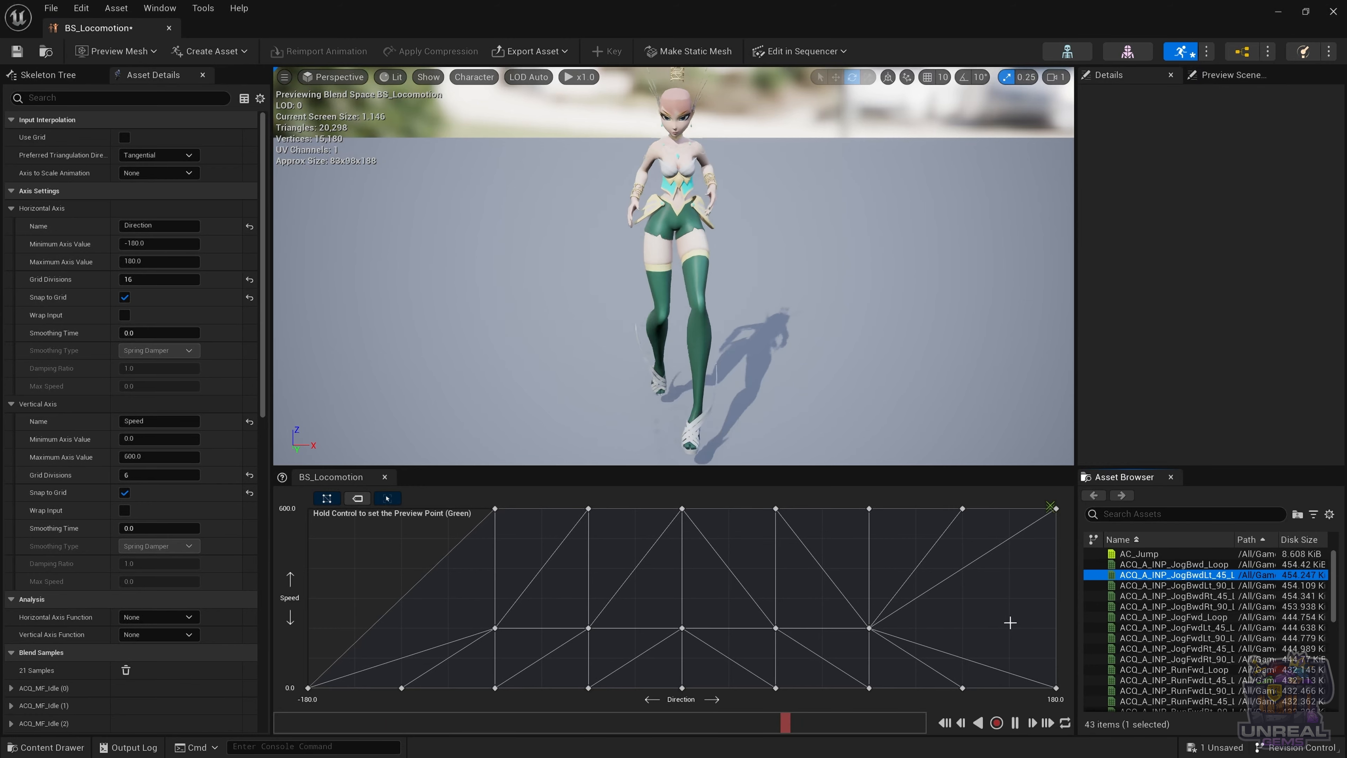
Step: Add the backward walk loops at speed 200: WalkBwdLt_45 at direction 135, WalkBwdRt_45 at -135, and WalkBwd_Loop at both 180 and -180
scroll(1155, 635, down, 5)
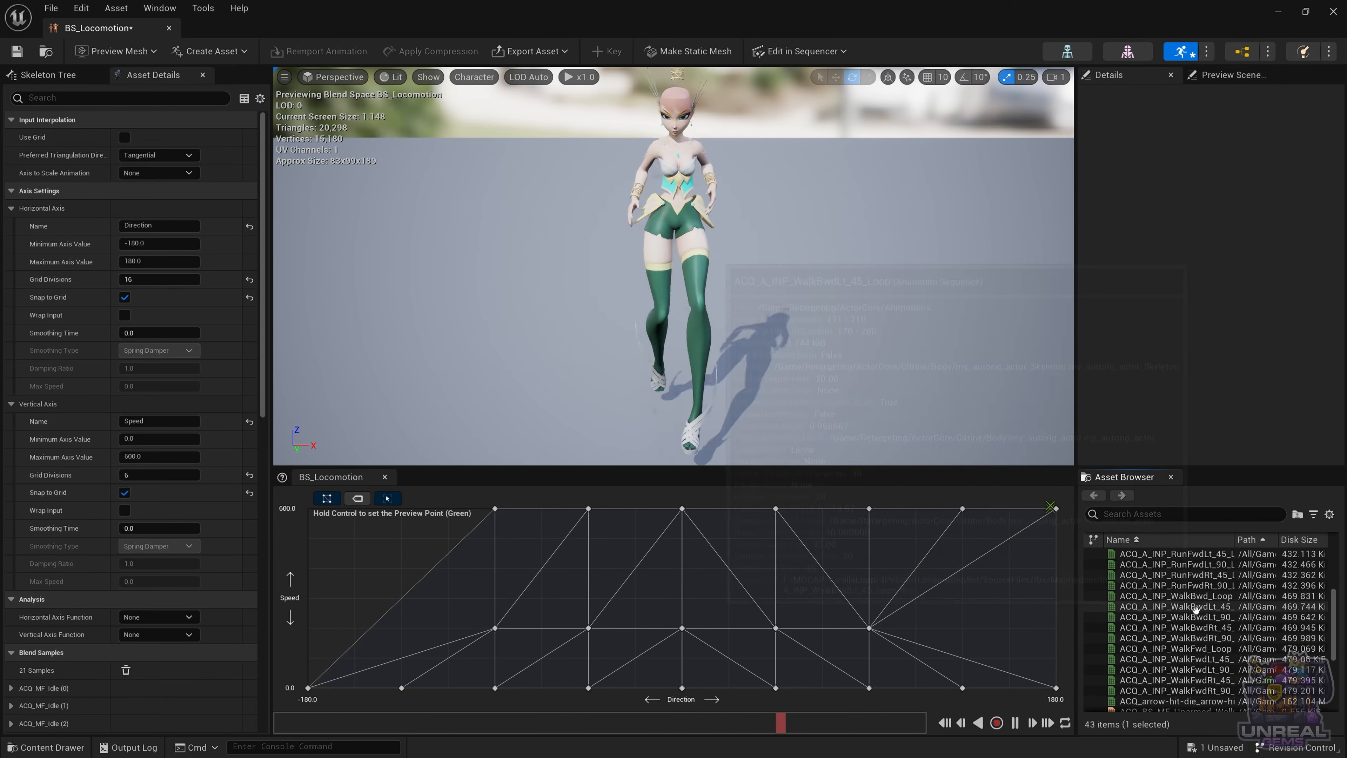
drag(1196, 607, 977, 647)
key(ctrl)
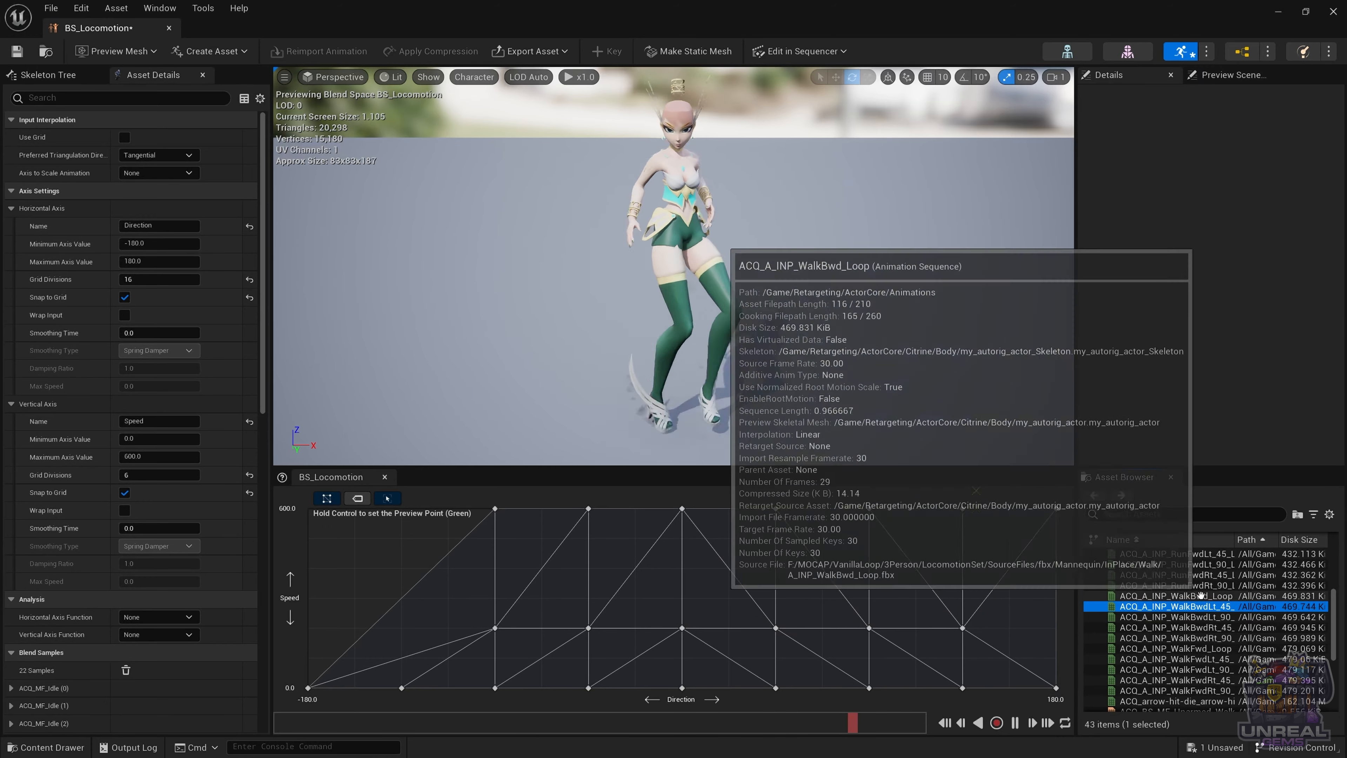
drag(1175, 596, 1025, 628)
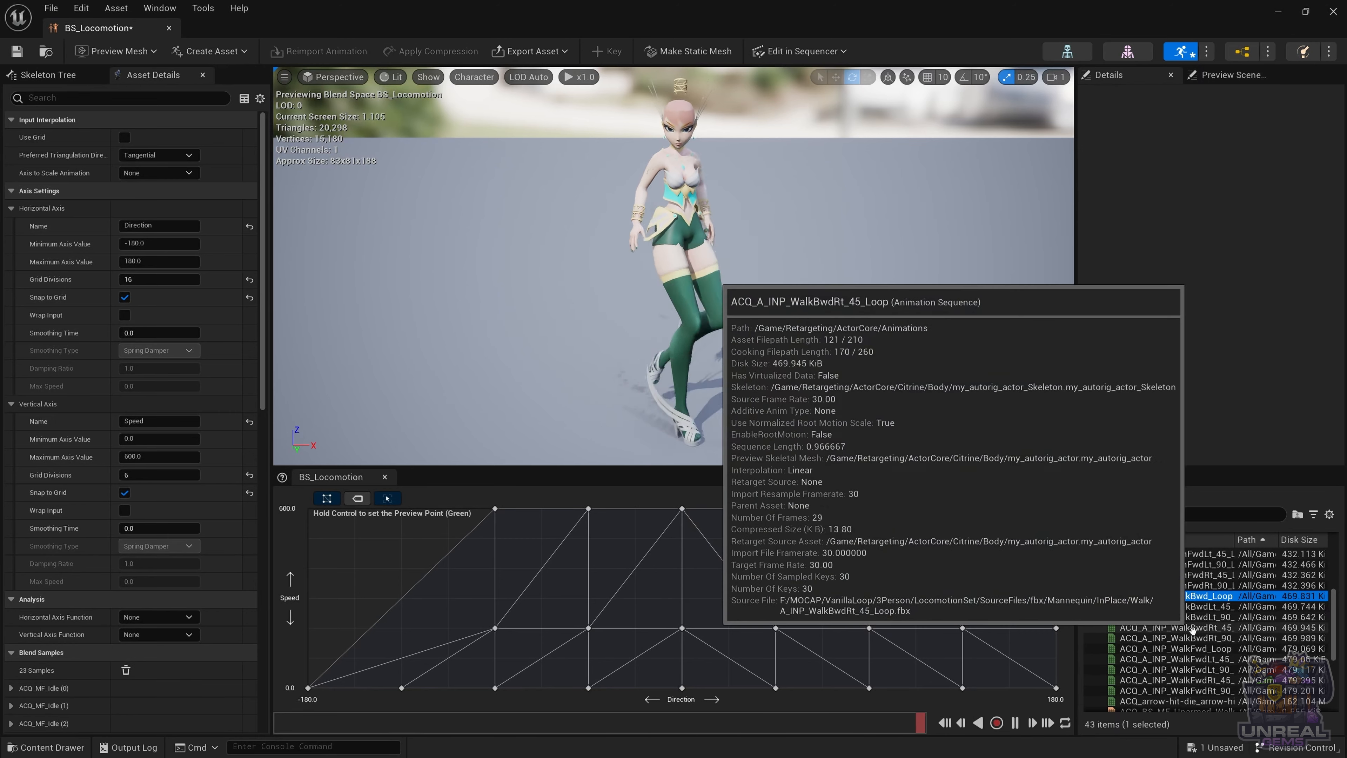
drag(1192, 628, 401, 628)
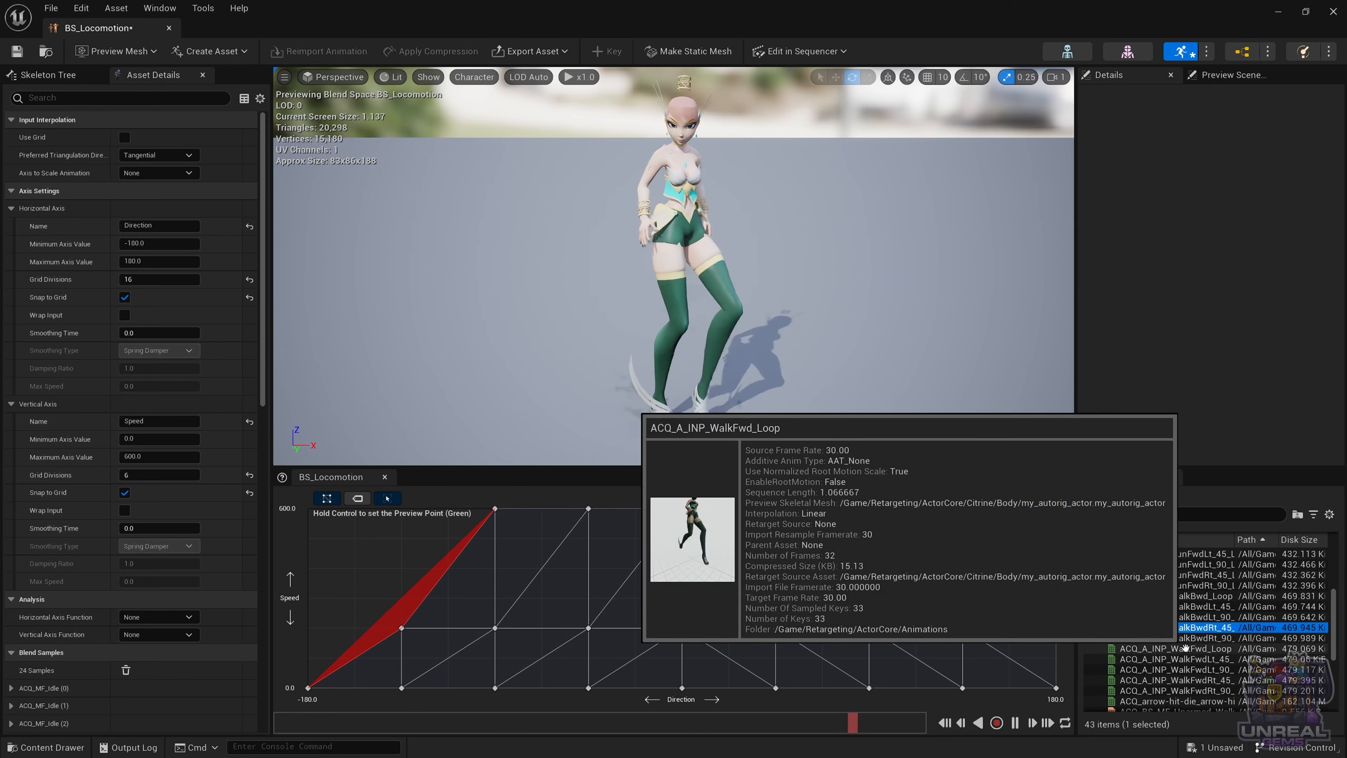
drag(1175, 596, 316, 627)
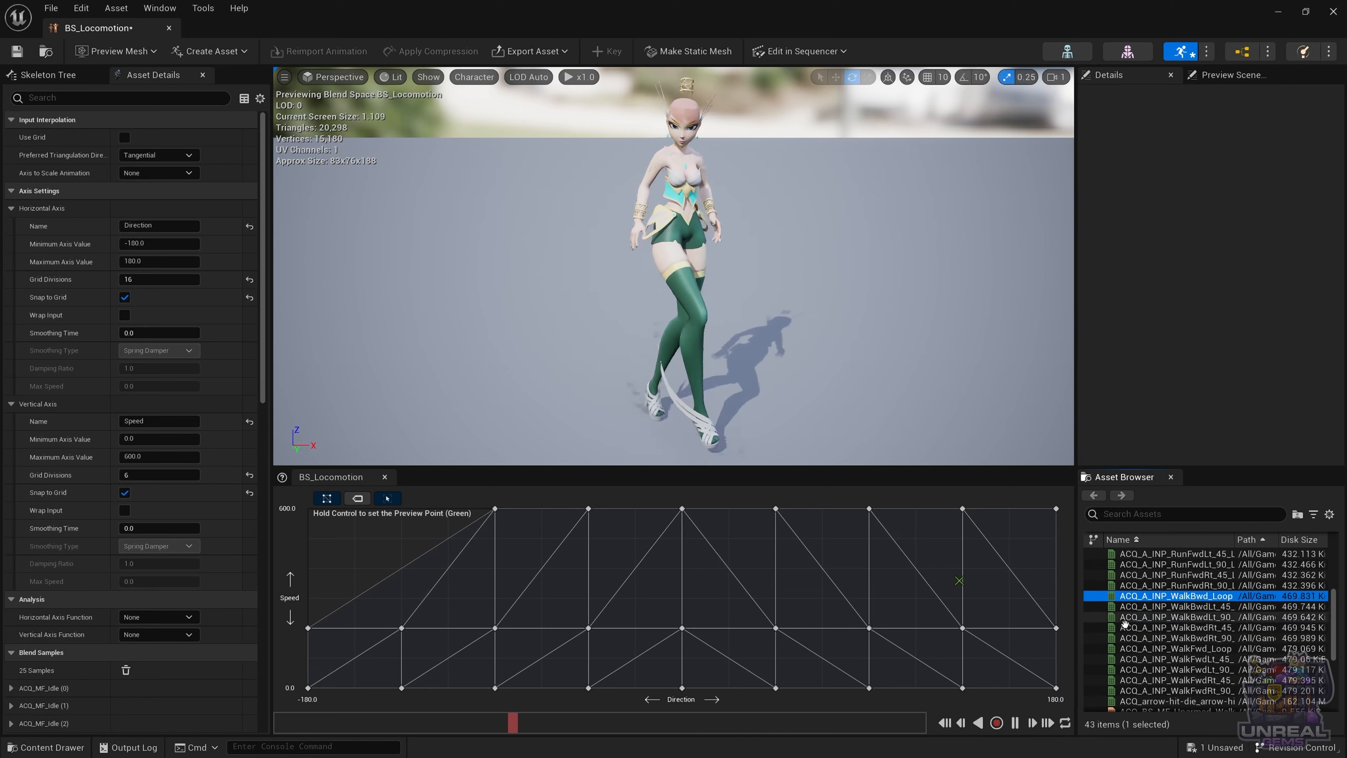
Step: Add the JogBwdRt_45 loop at direction -135 and JogBwd_Loop at direction -180, both at speed 600, and save the blend space
scroll(1194, 621, up, 2)
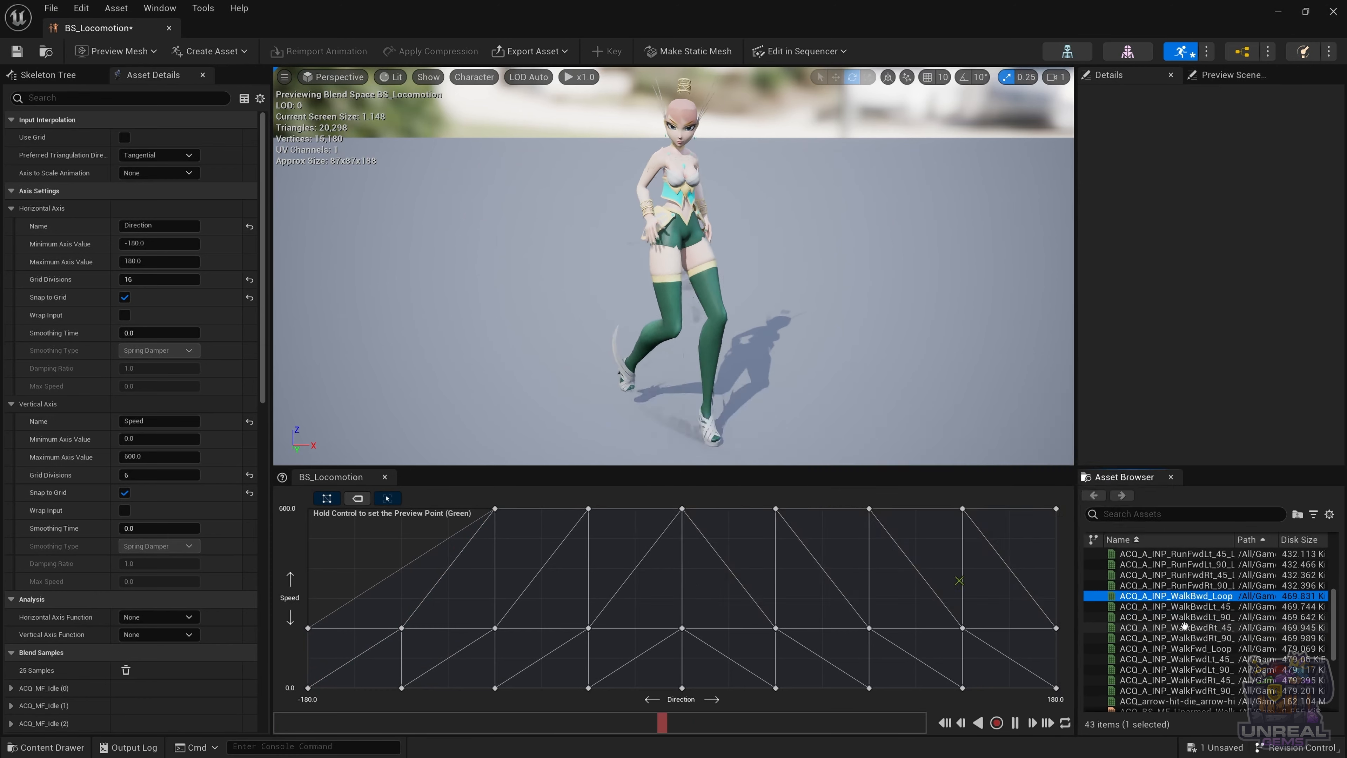
scroll(1185, 627, up, 2)
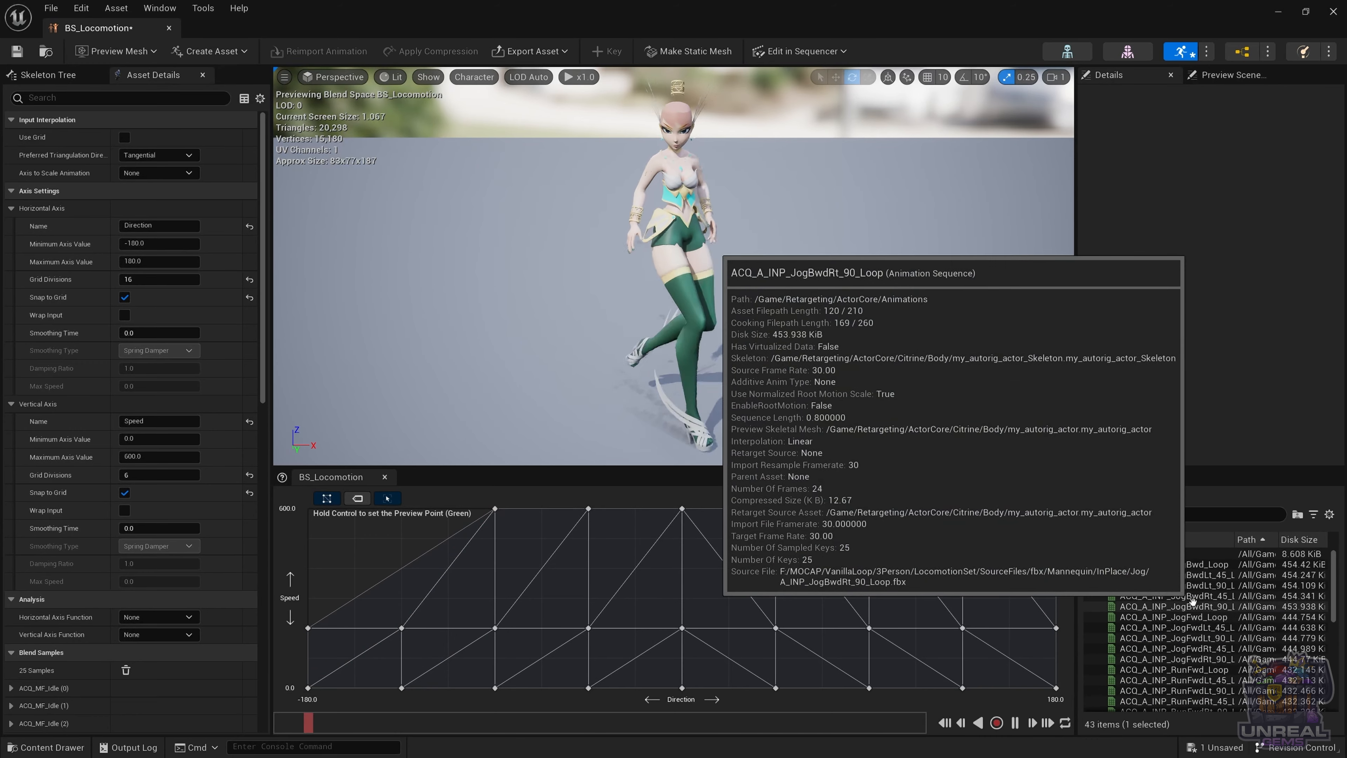
click(1183, 596)
drag(1183, 595, 415, 512)
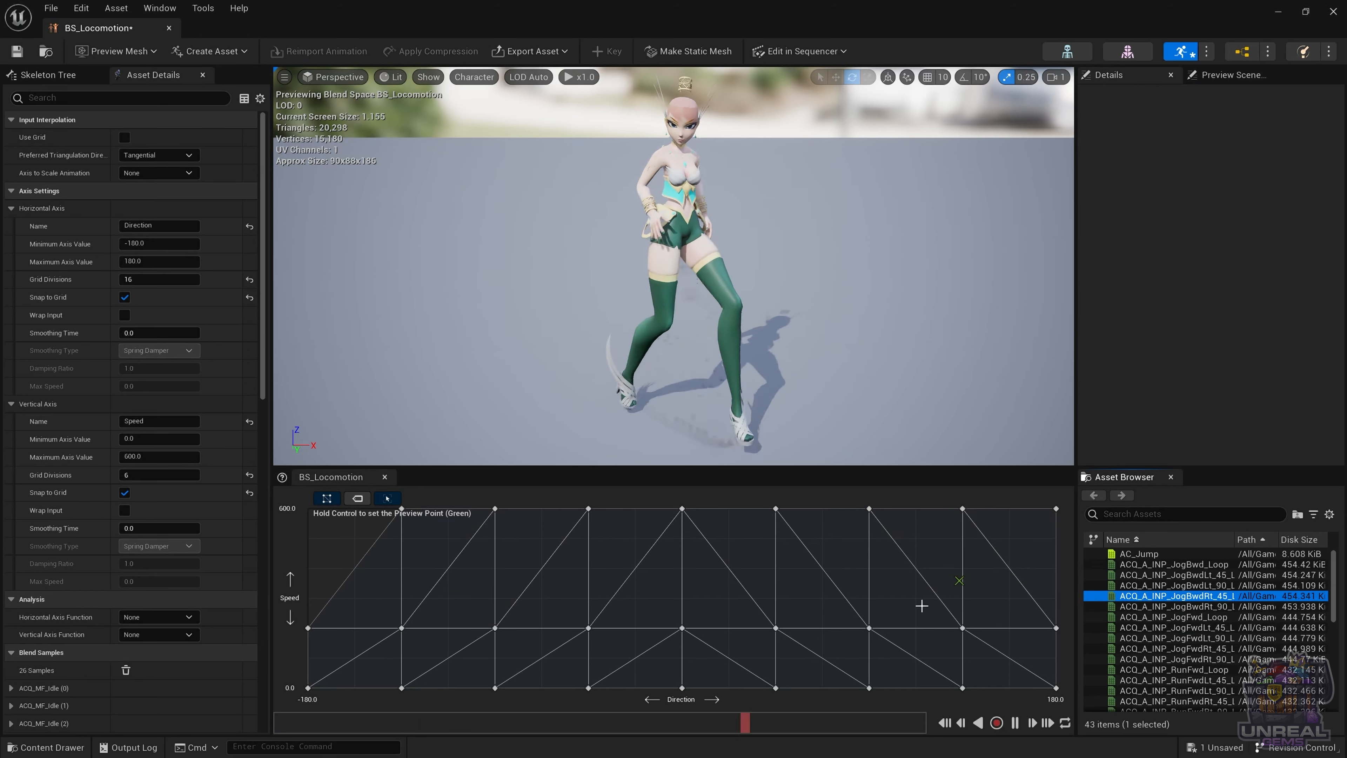
mouse_move(1204, 608)
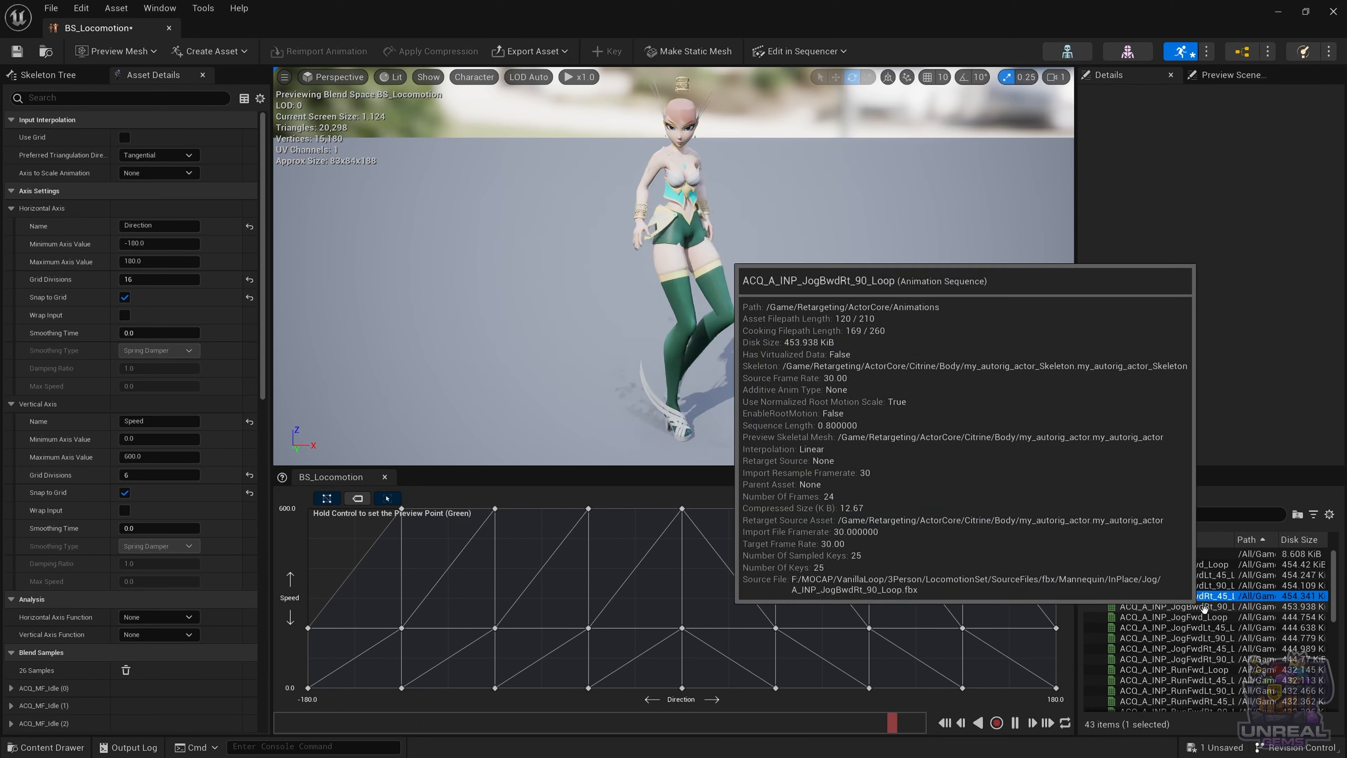
drag(1175, 564, 305, 517)
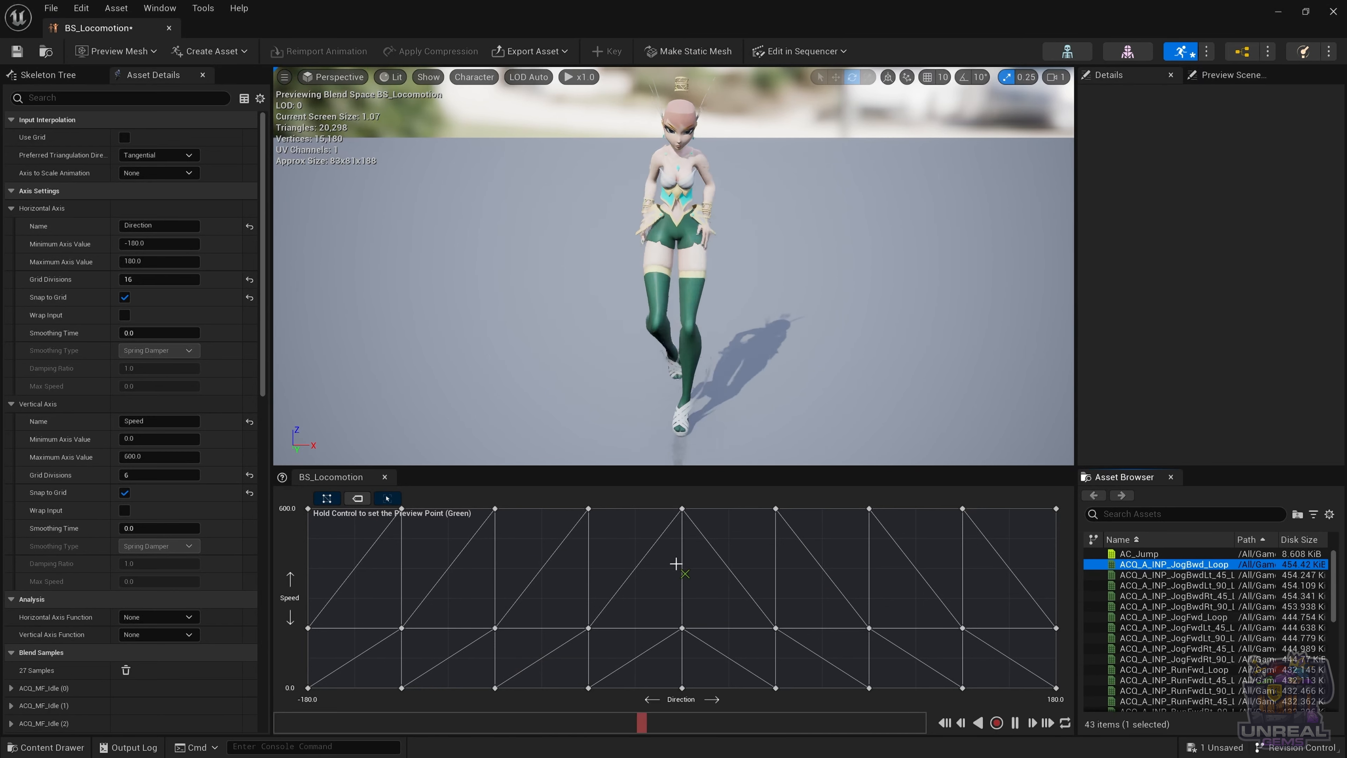
click(17, 51)
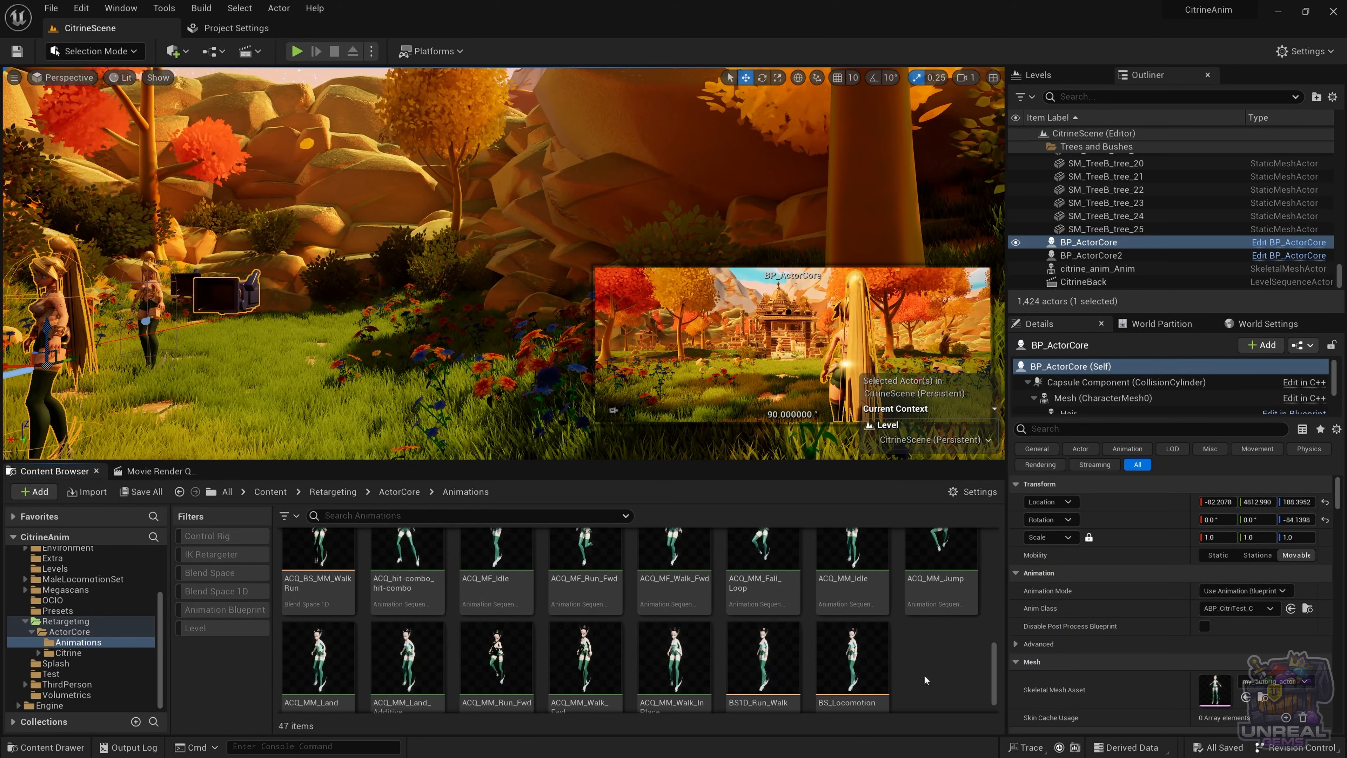
Step: Duplicate the ACQ_ABP_Manny animation blueprint in the ActorCore Animations folder
right_click(924, 674)
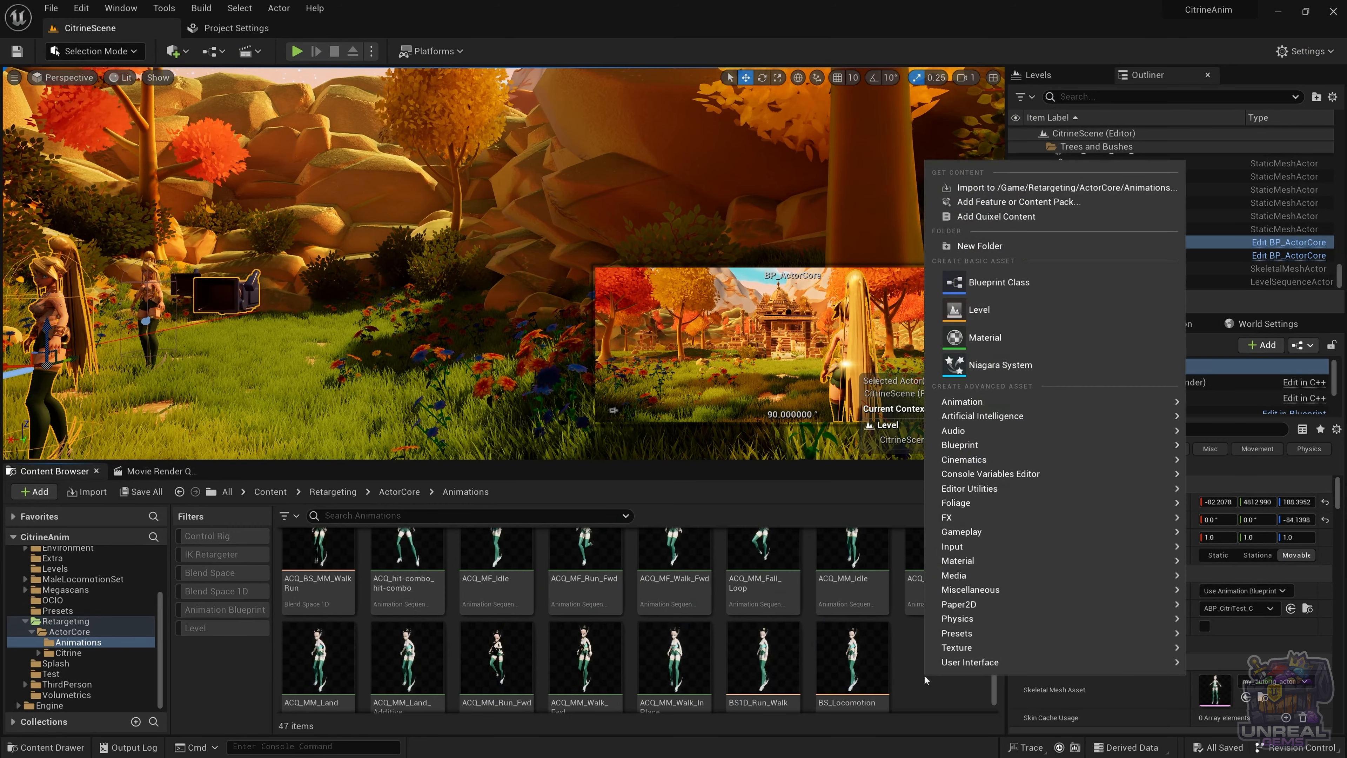
click(914, 659)
scroll(491, 637, up, 3)
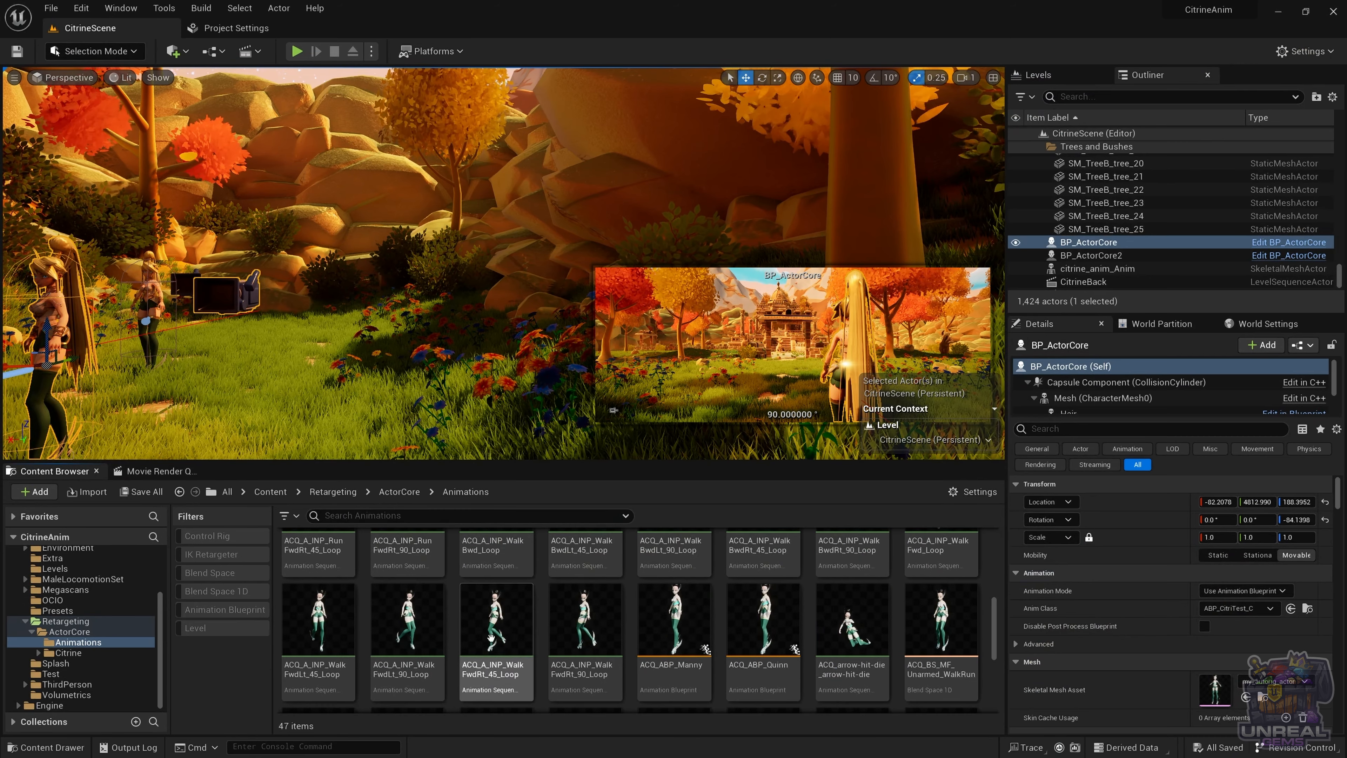
mouse_move(683, 632)
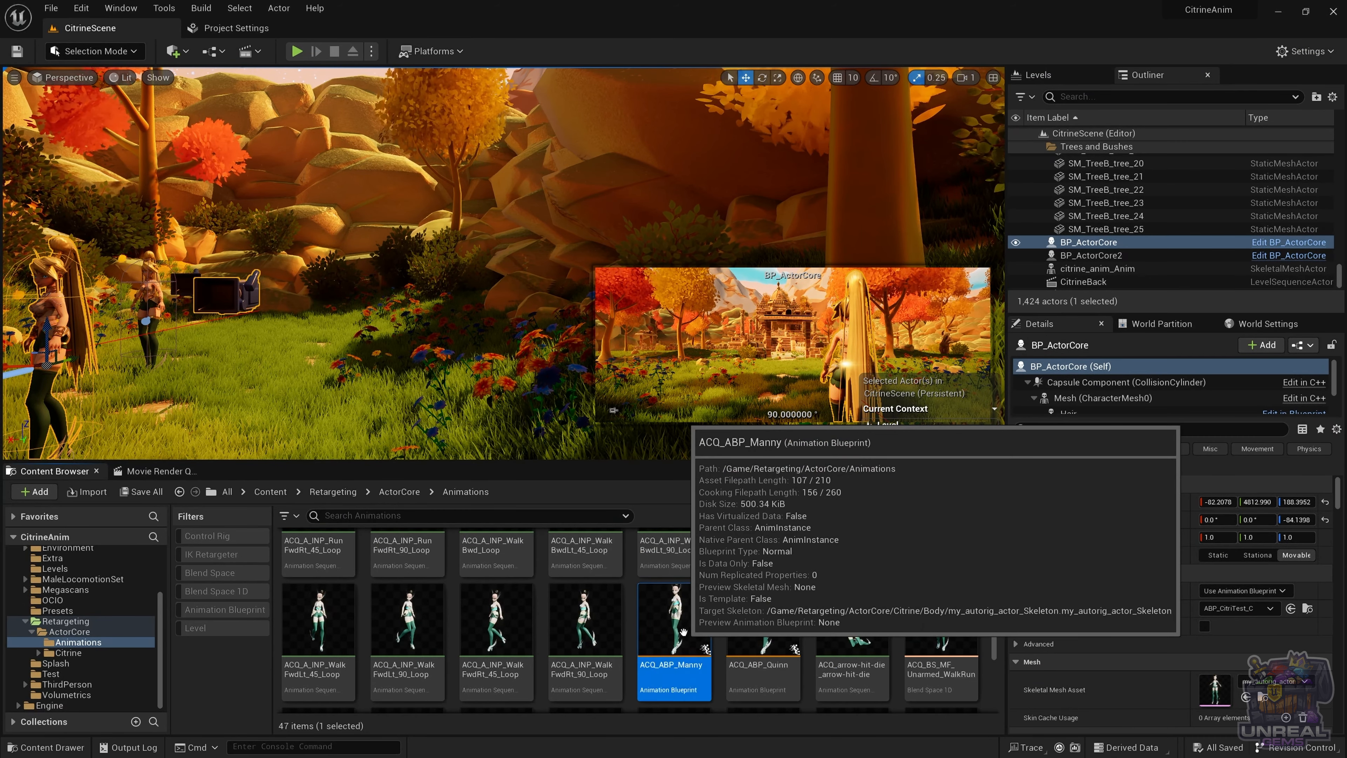
key(ctrl+d)
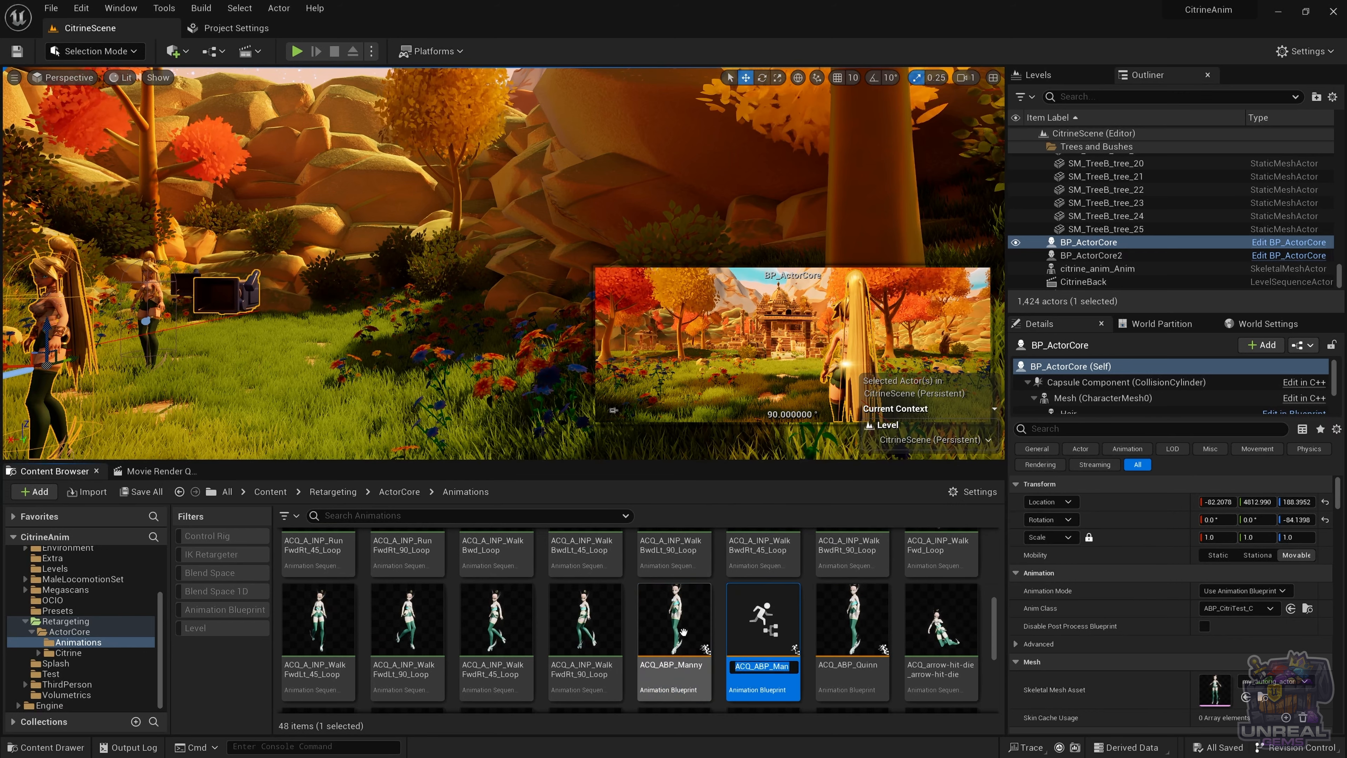
Step: Rename the duplicated animation blueprint as ABP_BlendSpace
key(Right)
key(BackSpace)
key(BackSpace)
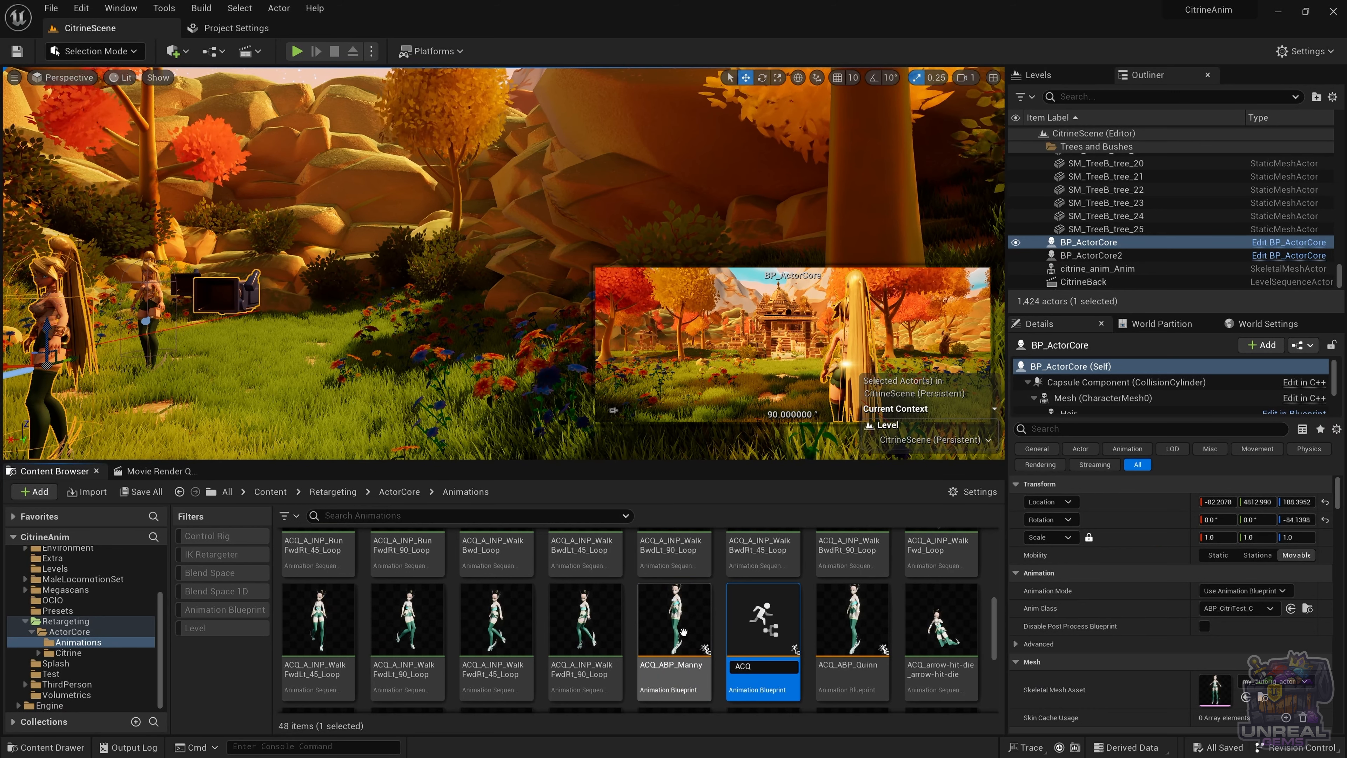
key(BackSpace)
key(BackSpace)
key(BackSpace)
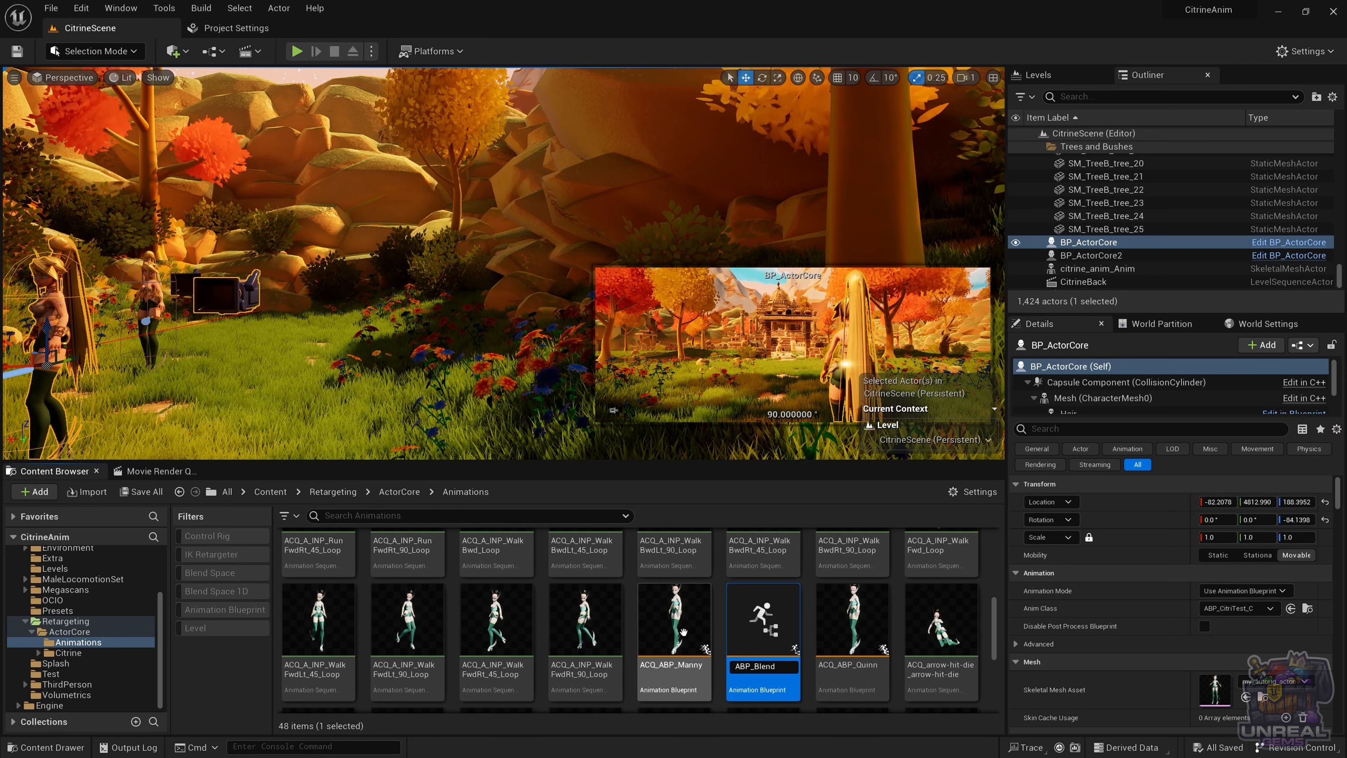
text(e)
key(Return)
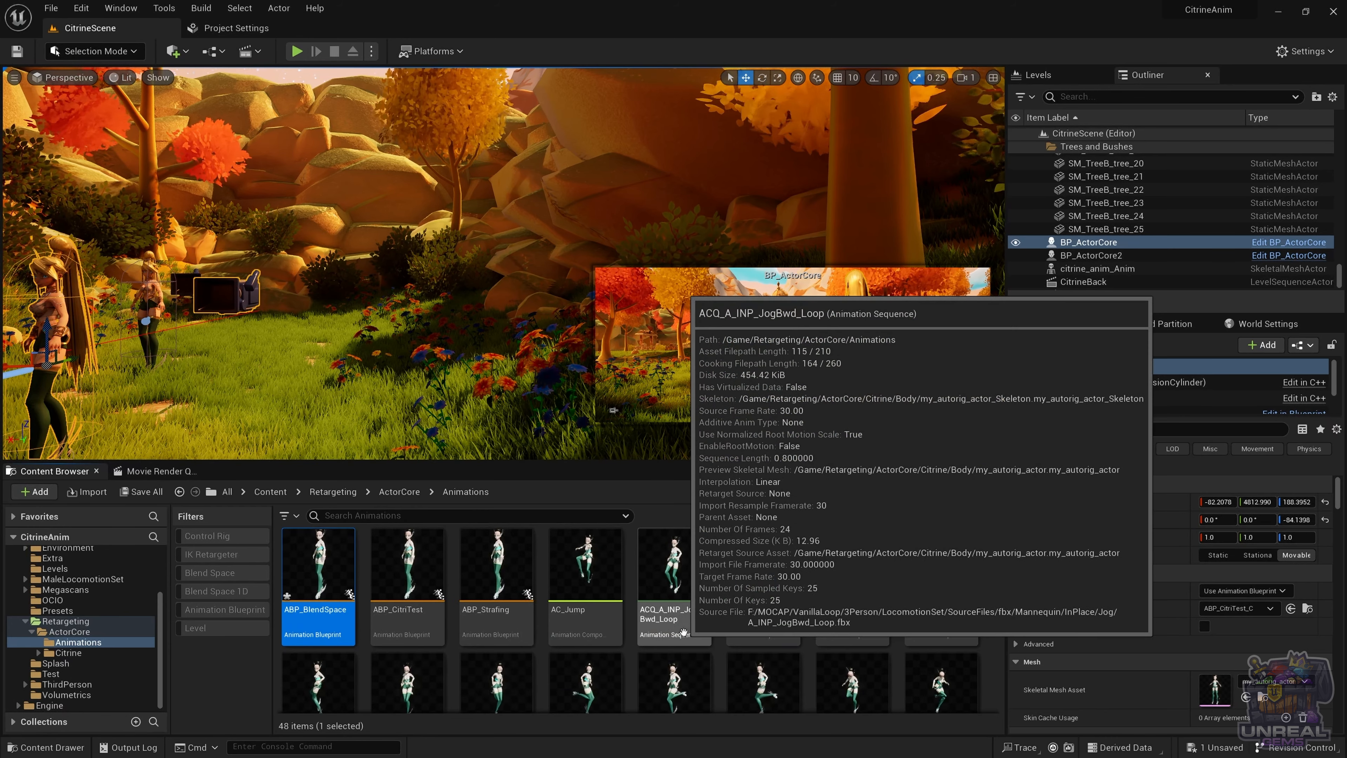
Step: Open ABP_BlendSpace and expand the References and Essential Movement Data variable categories beside its Event Graph
double_click(319, 565)
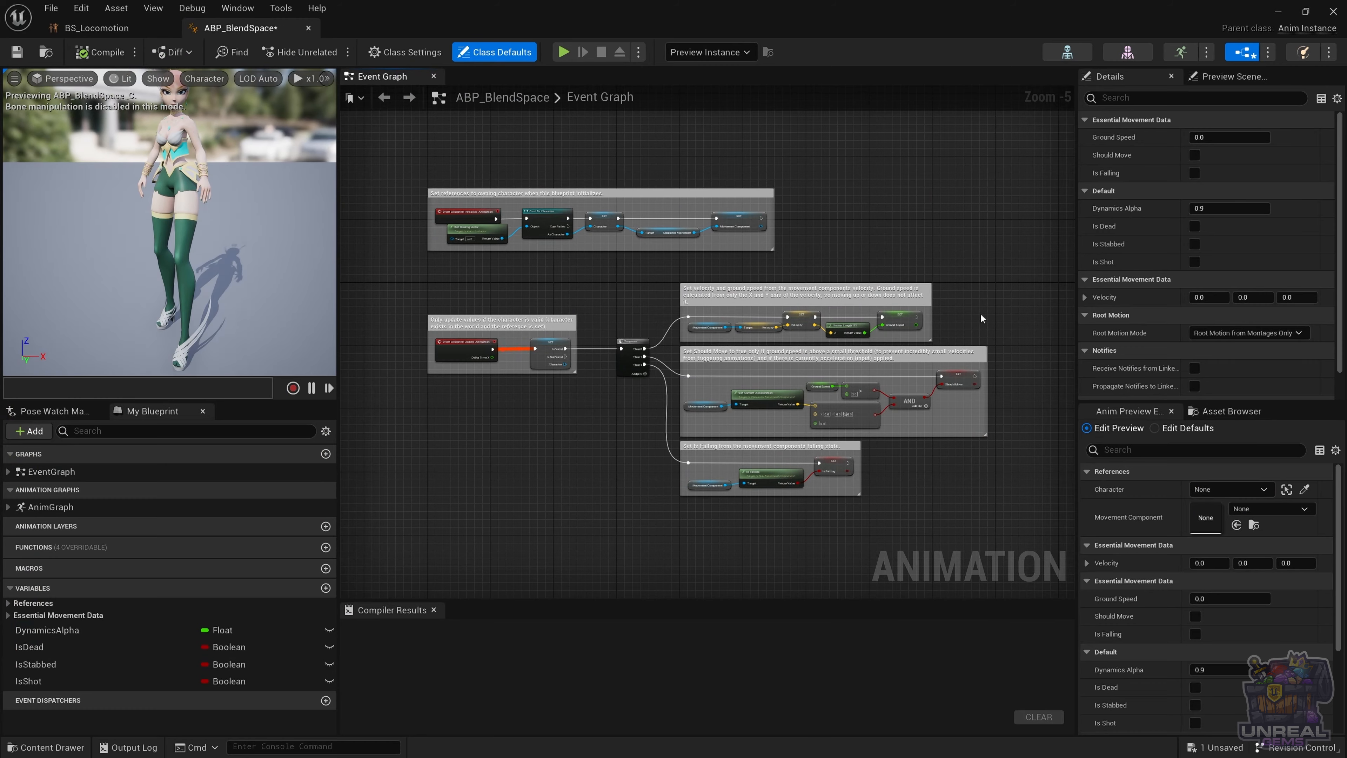
scroll(980, 317, up, 3)
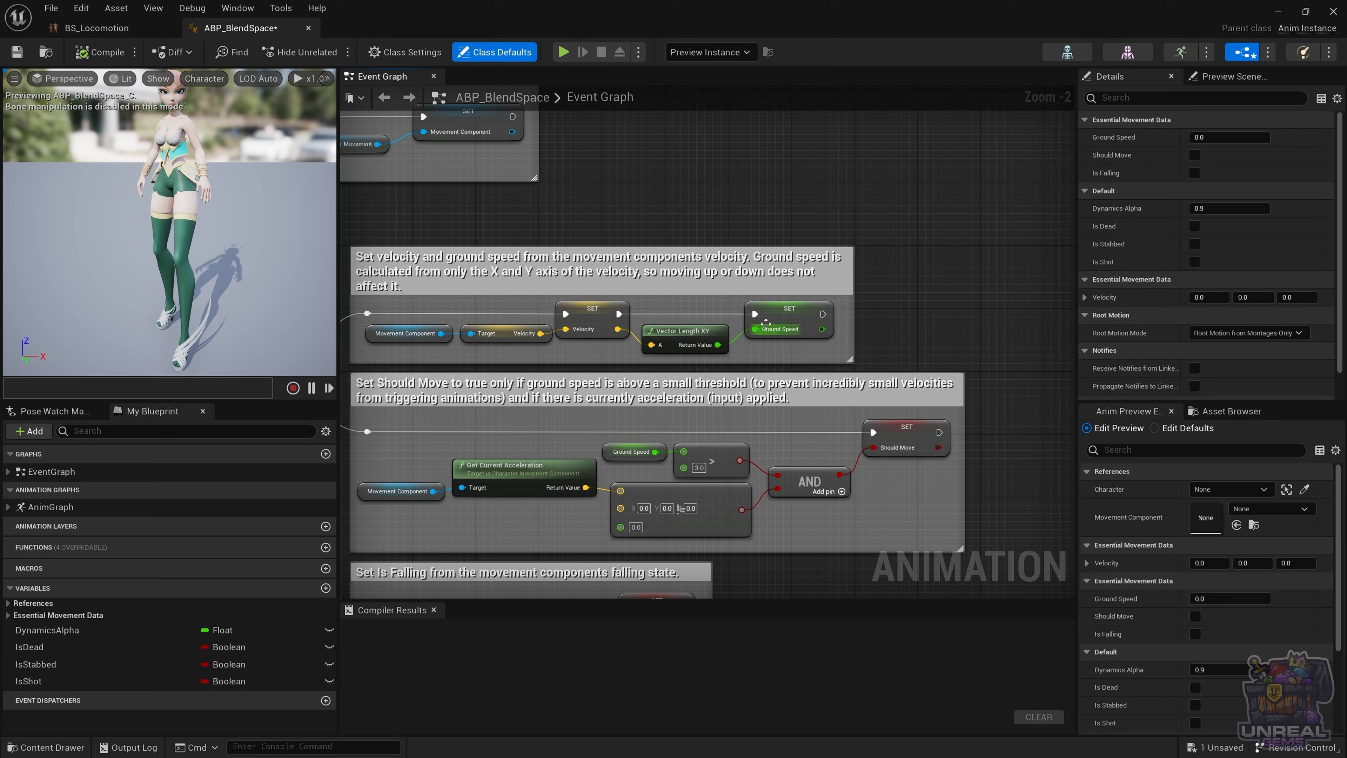
click(10, 617)
click(11, 603)
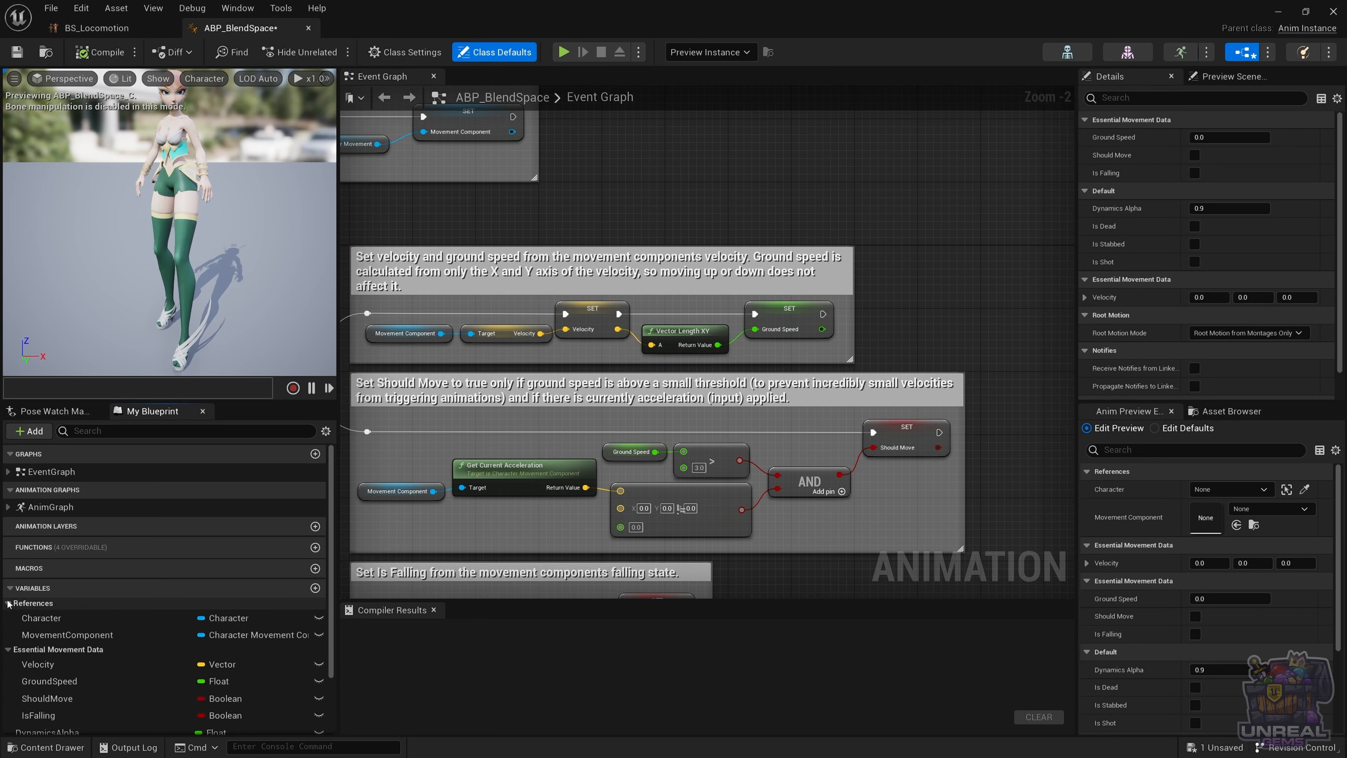
Step: Create a Float variable named GroundDirection in the Essential Movement Data category and place its Set node after the Set Ground Speed node
scroll(106, 637, down, 1)
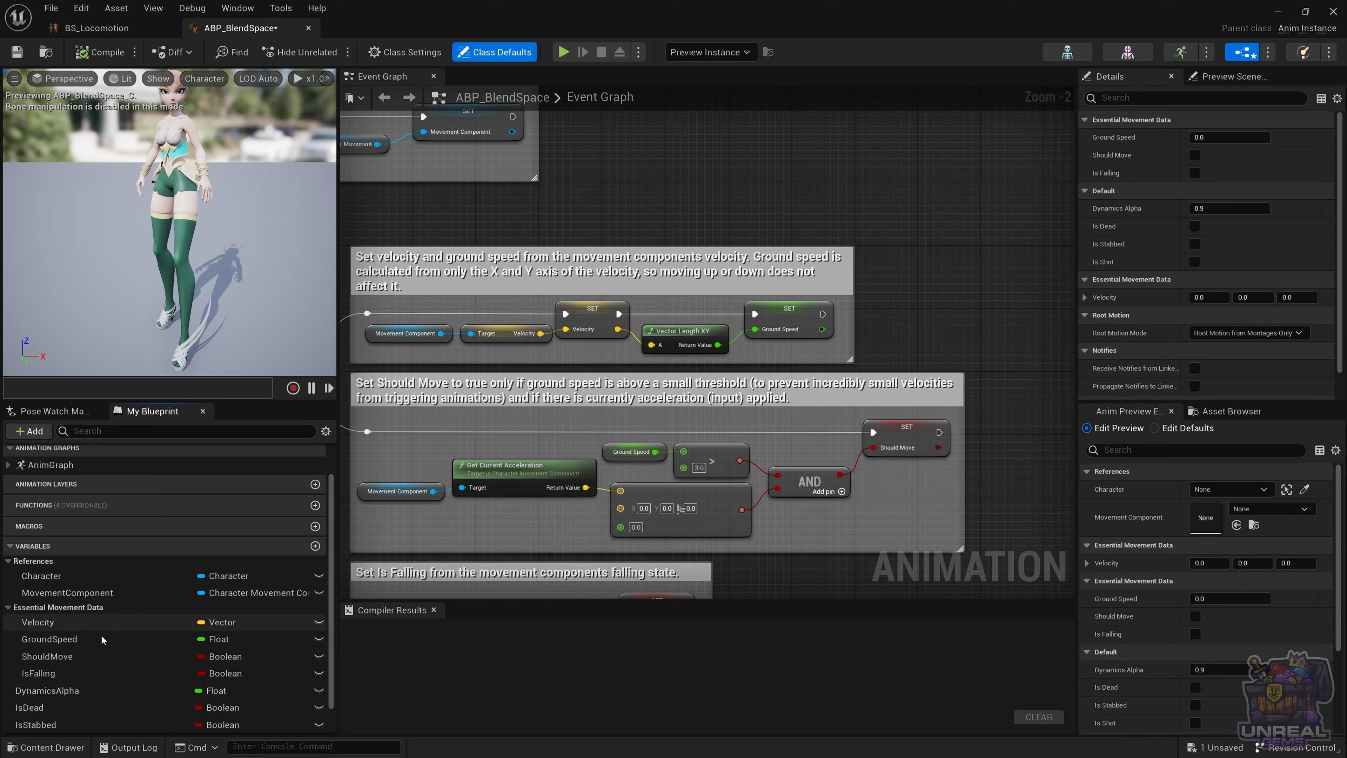
click(82, 640)
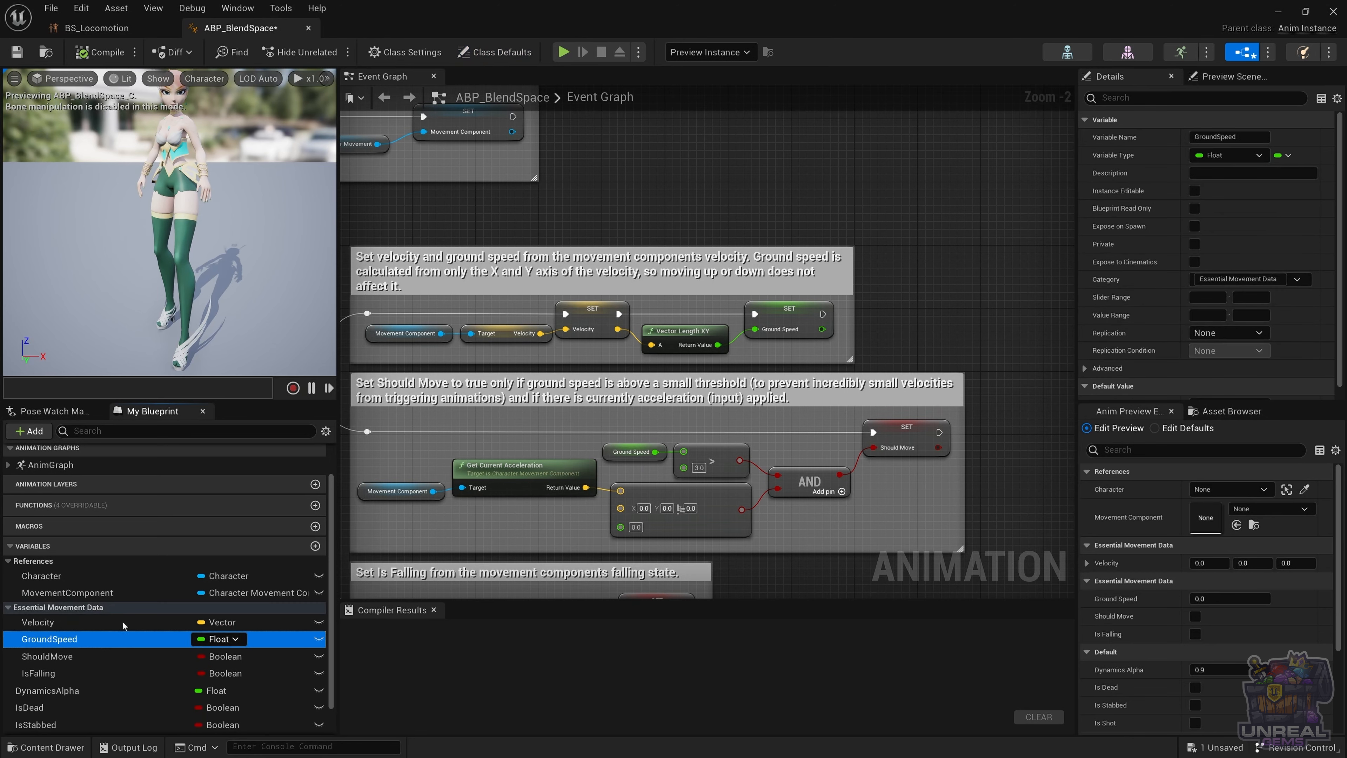
click(315, 546)
key(BackSpace)
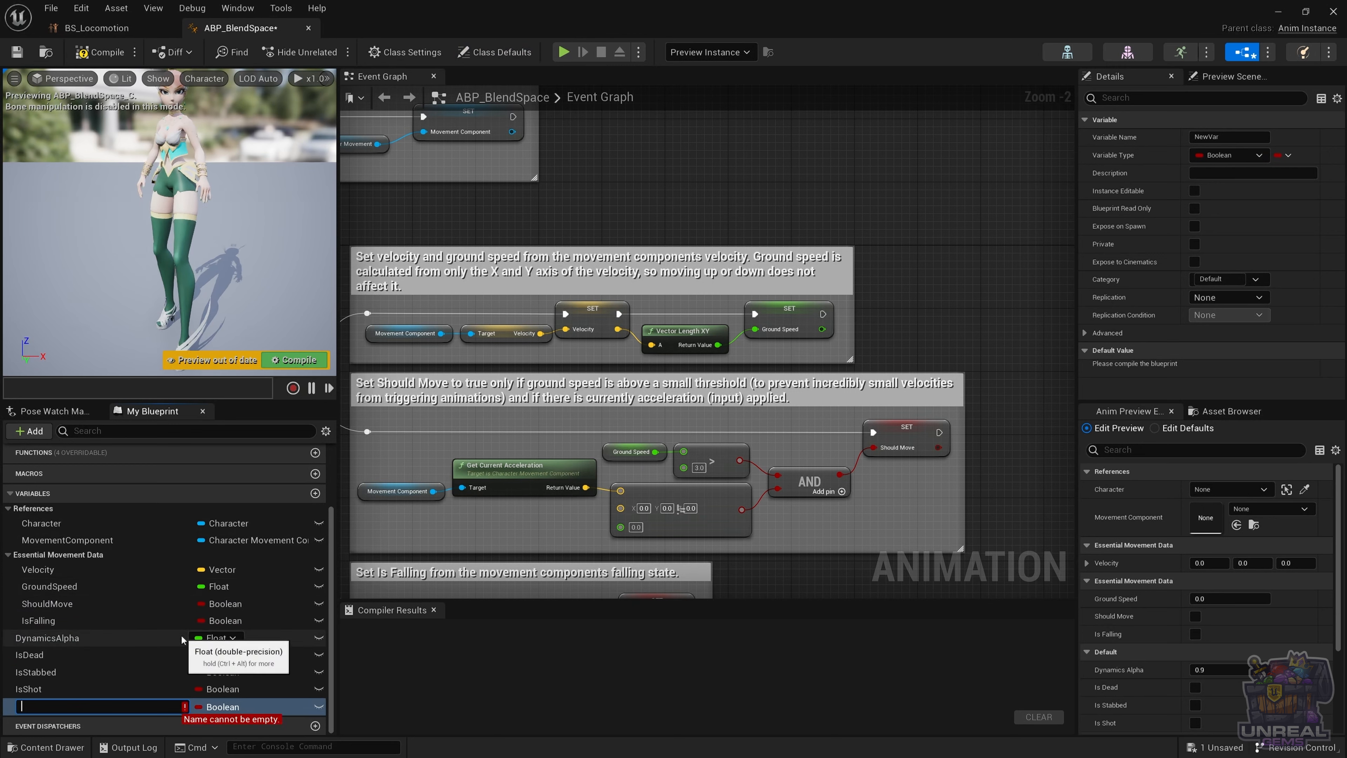
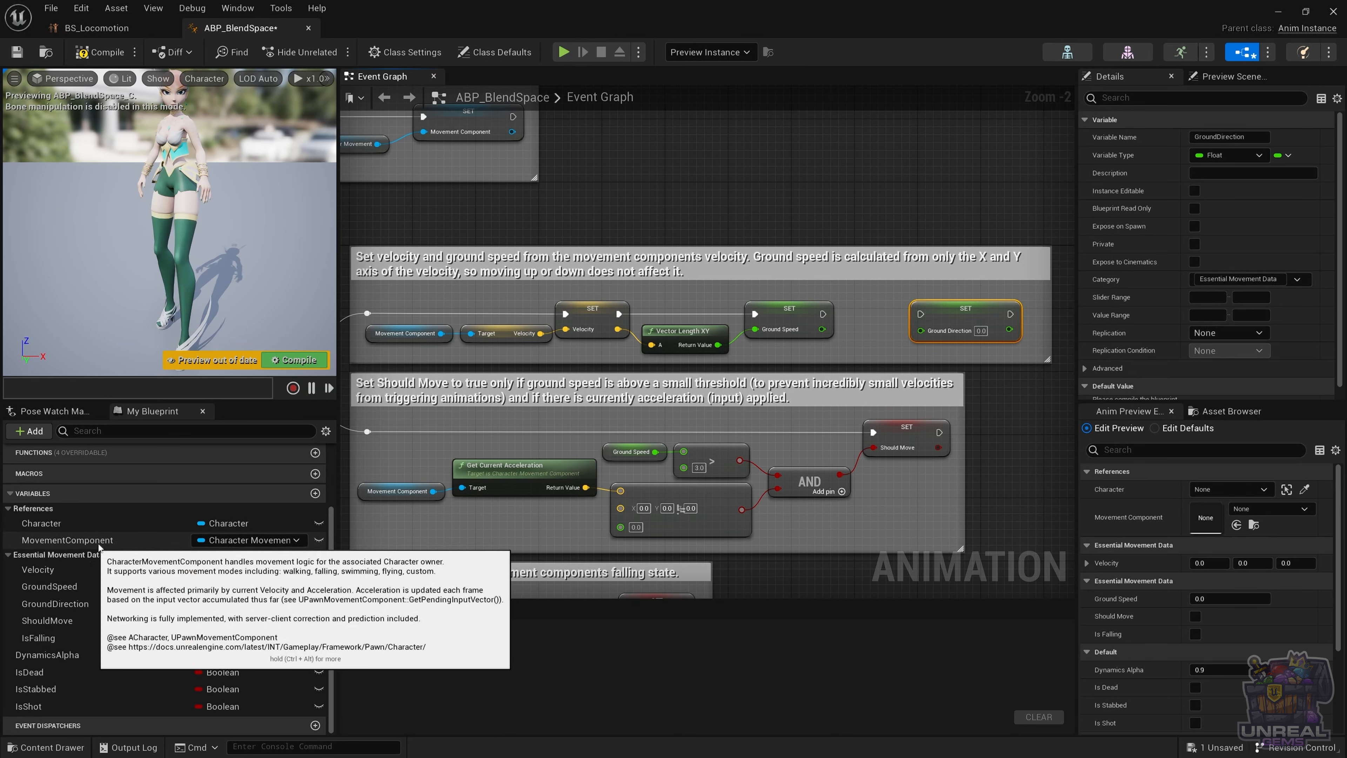
Step: Place a Get node for the Character variable below the Set Ground Speed node in the Event Graph
click(68, 541)
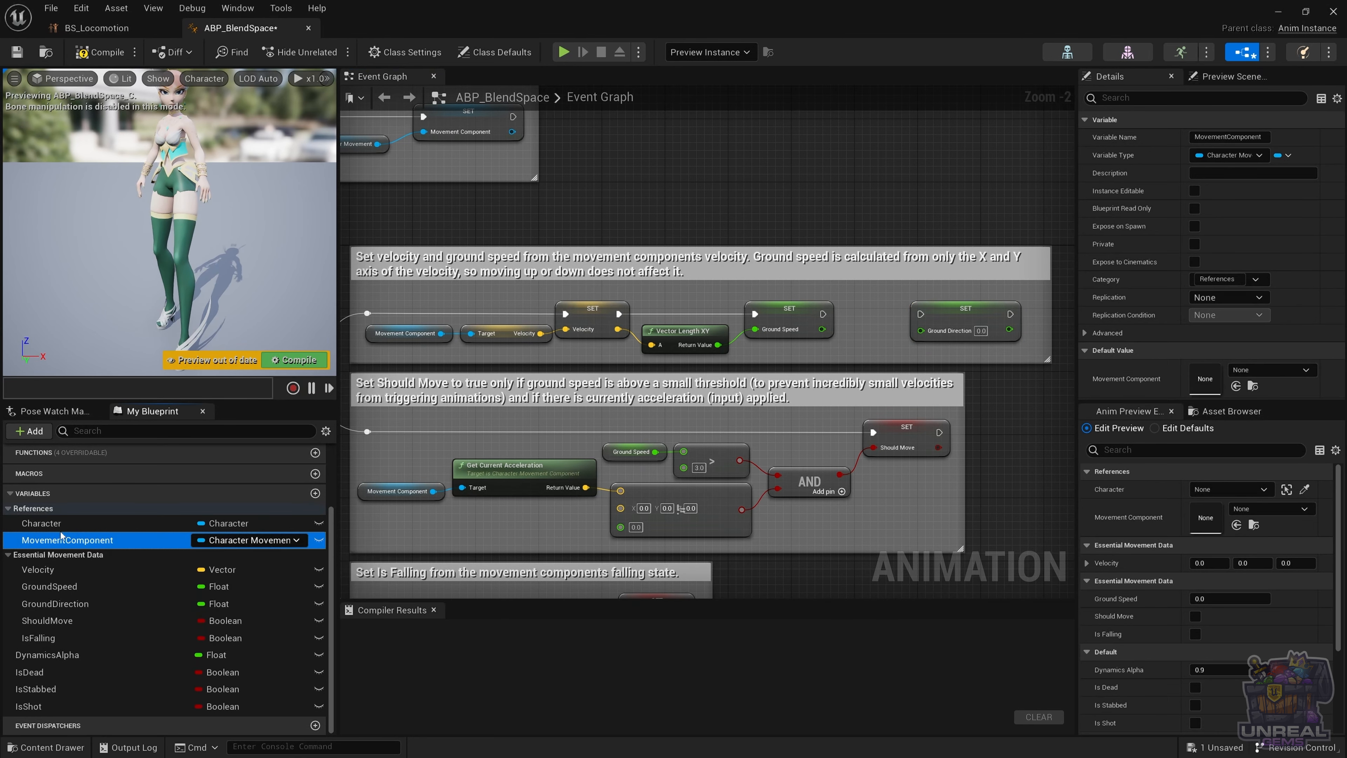
click(42, 523)
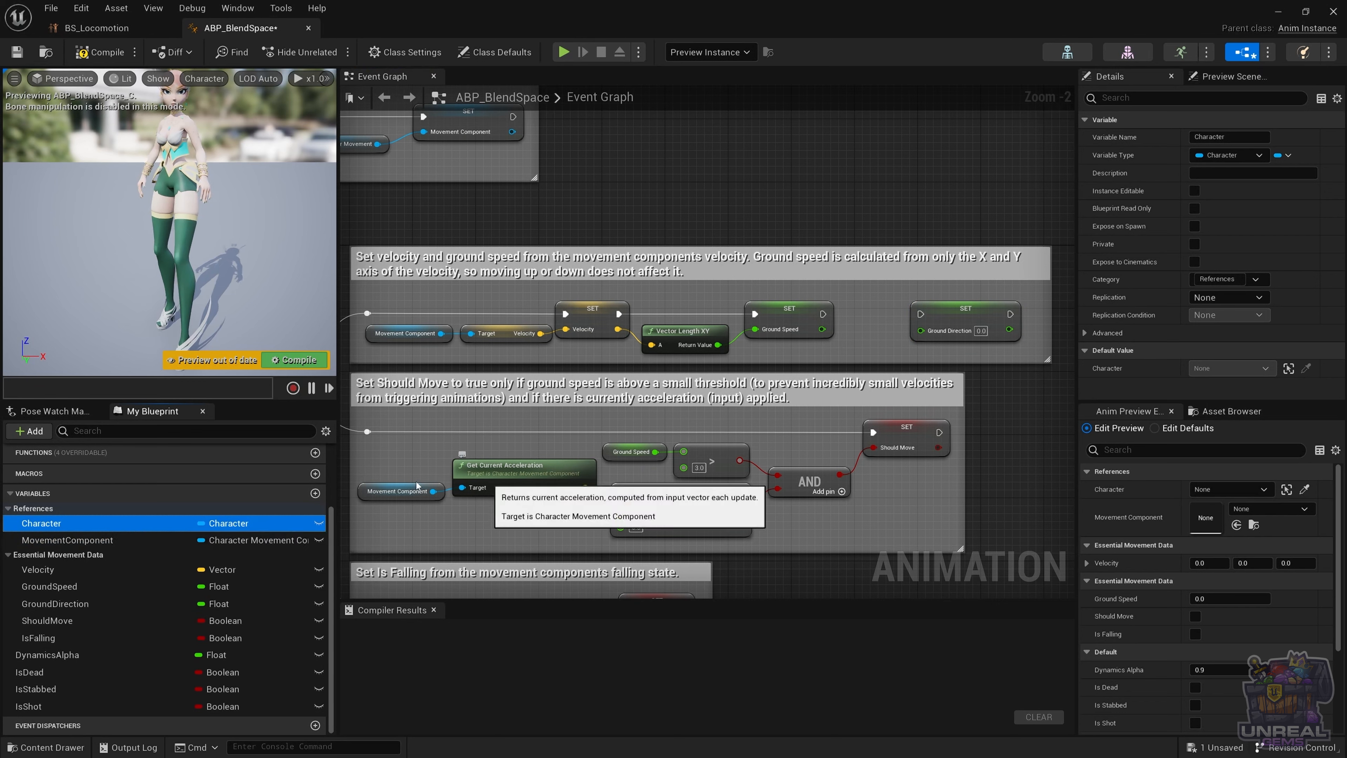
drag(44, 525, 795, 355)
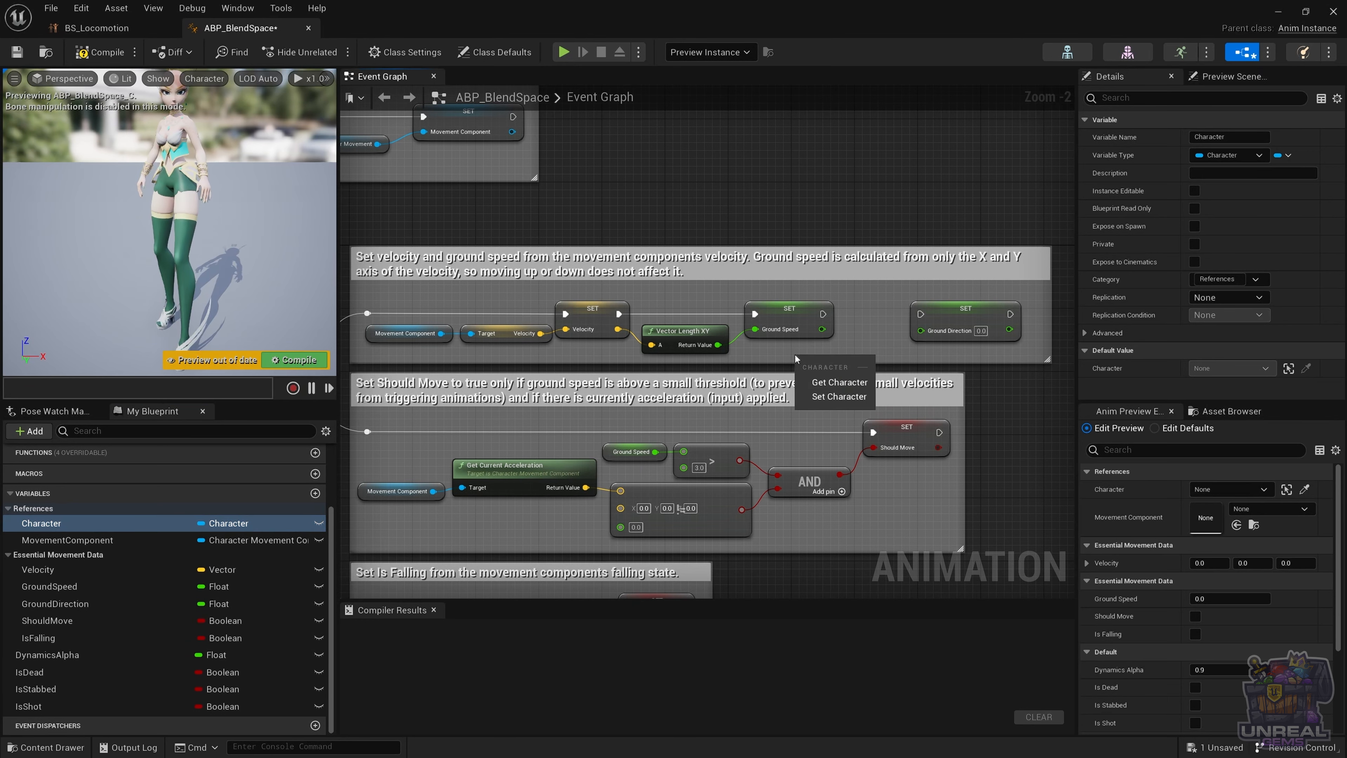
click(836, 382)
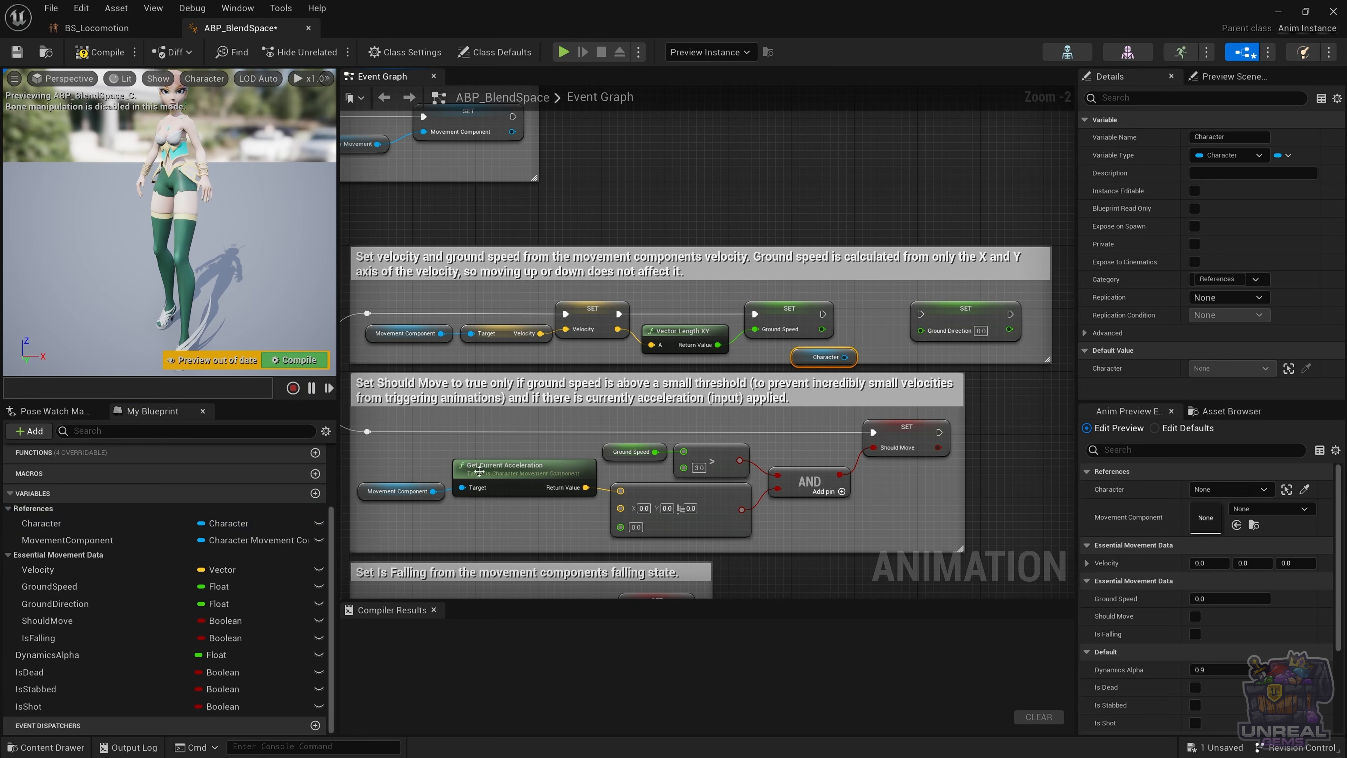
Step: Place a Get Velocity node beside Set Ground Direction and create a Calculate Direction node from its output
drag(127, 569, 769, 397)
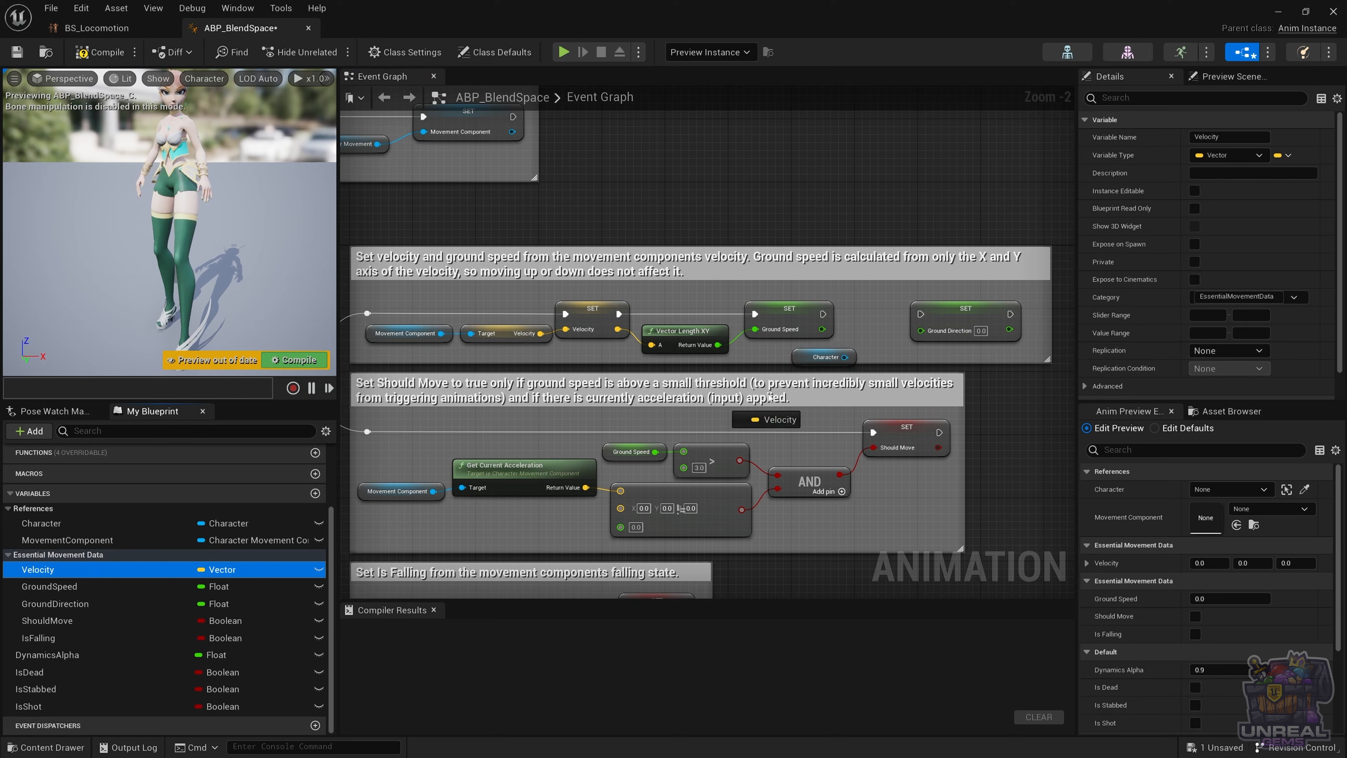
drag(855, 320, 854, 317)
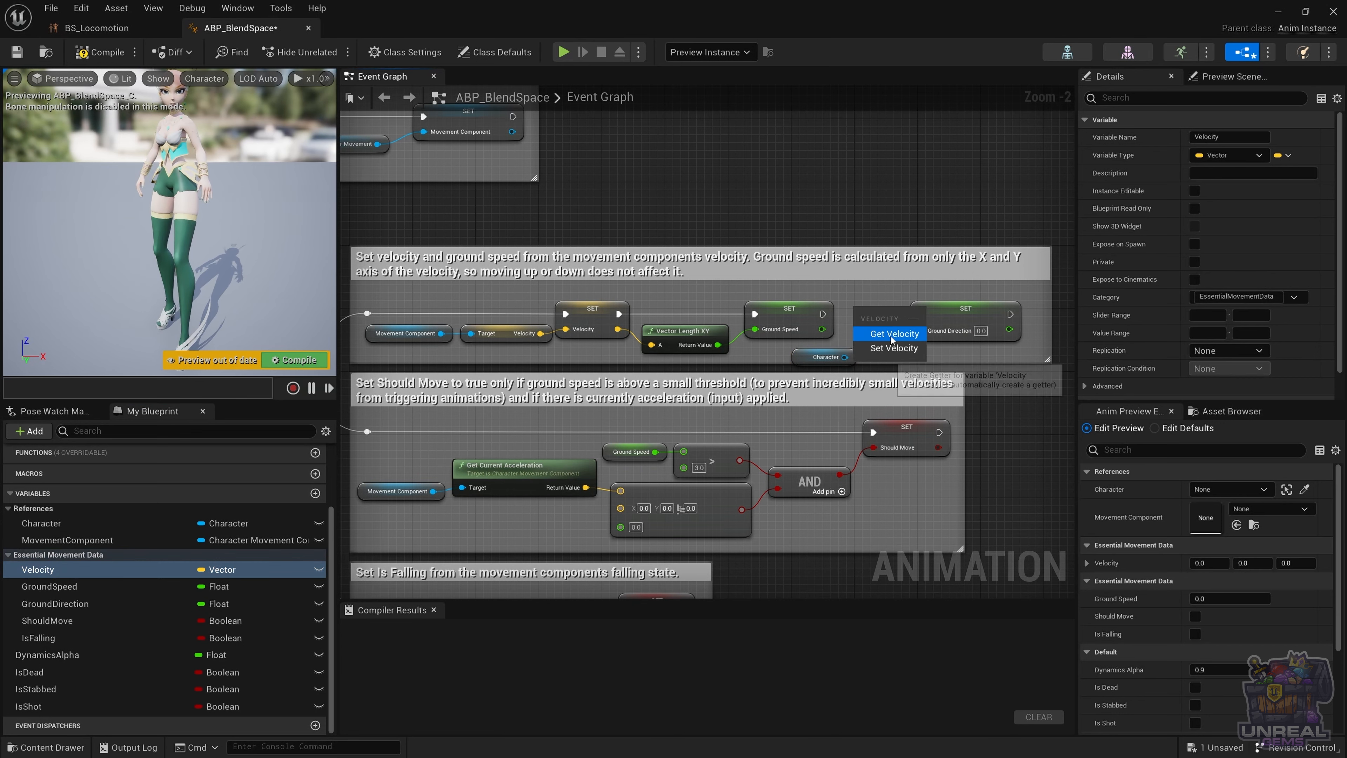
click(881, 333)
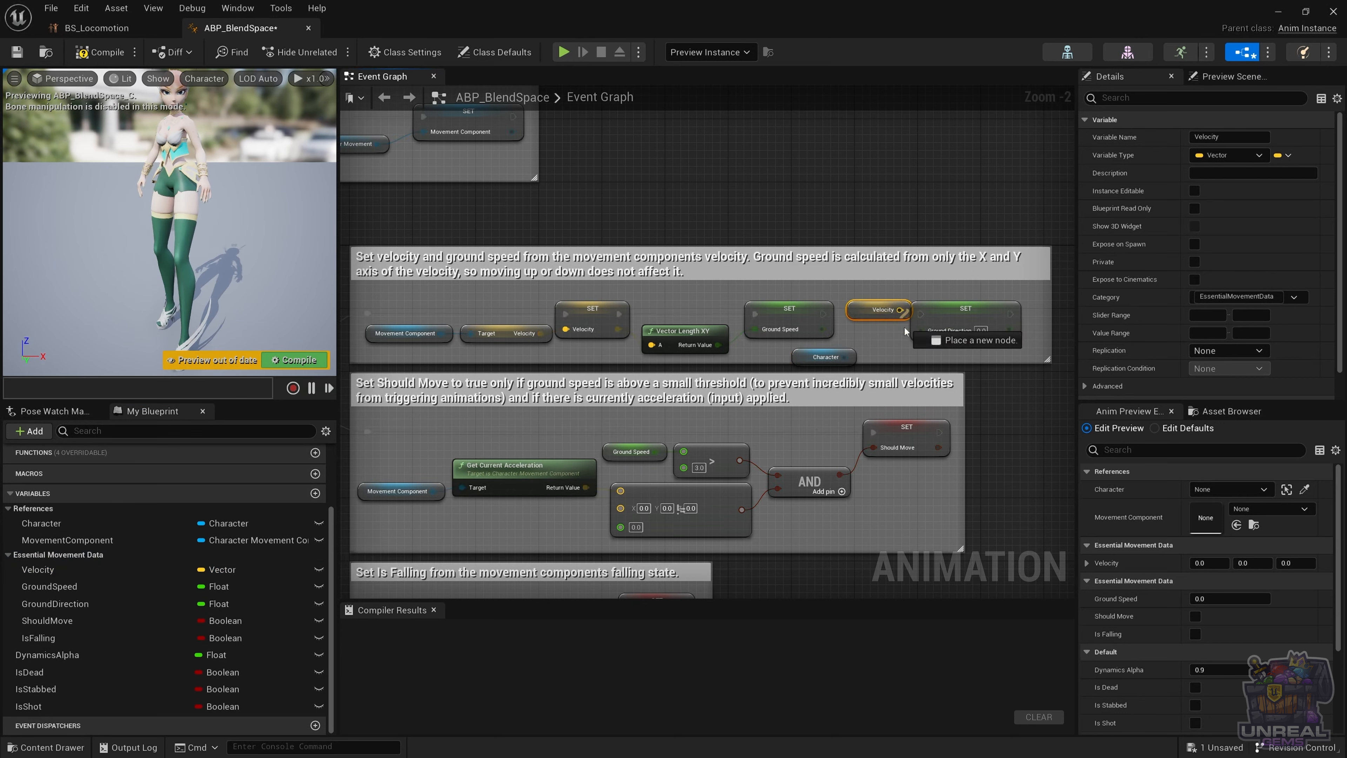
drag(901, 309, 897, 344)
text(calc)
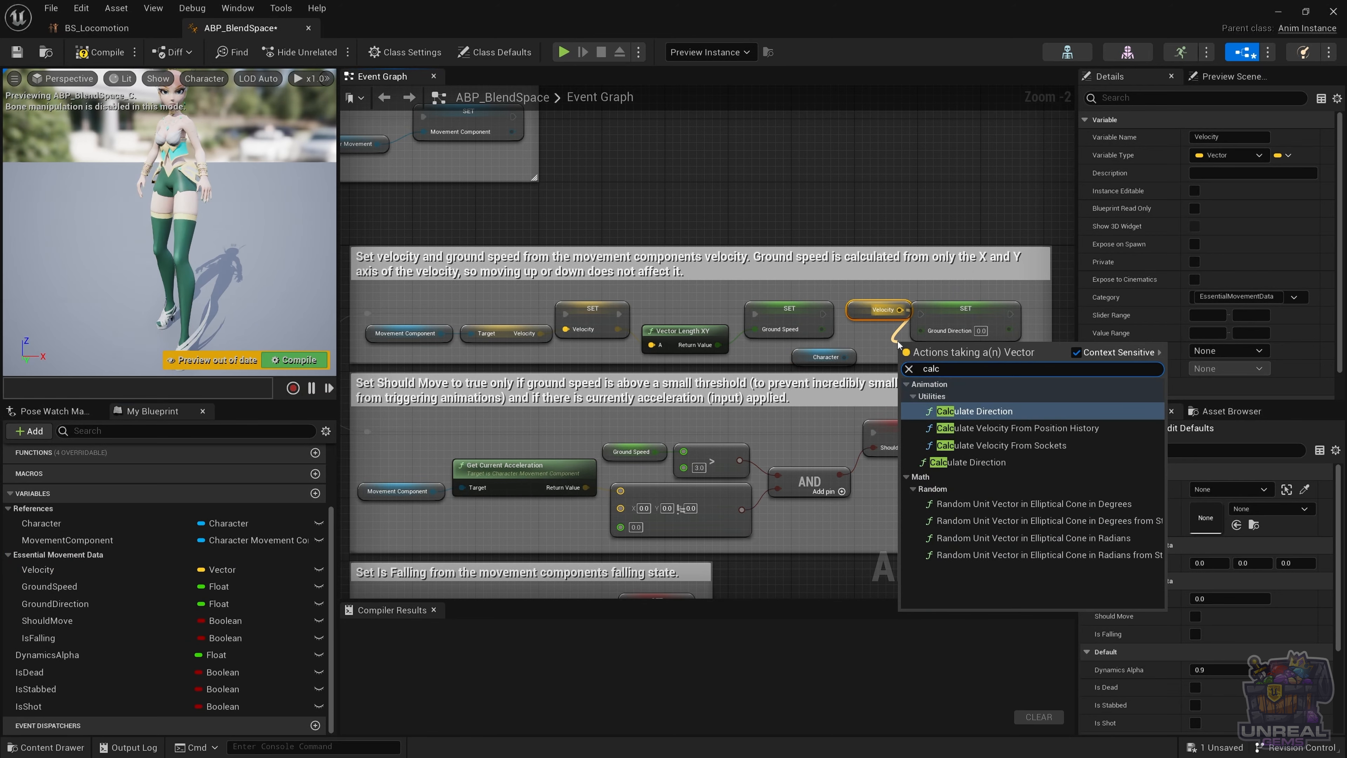
key(Return)
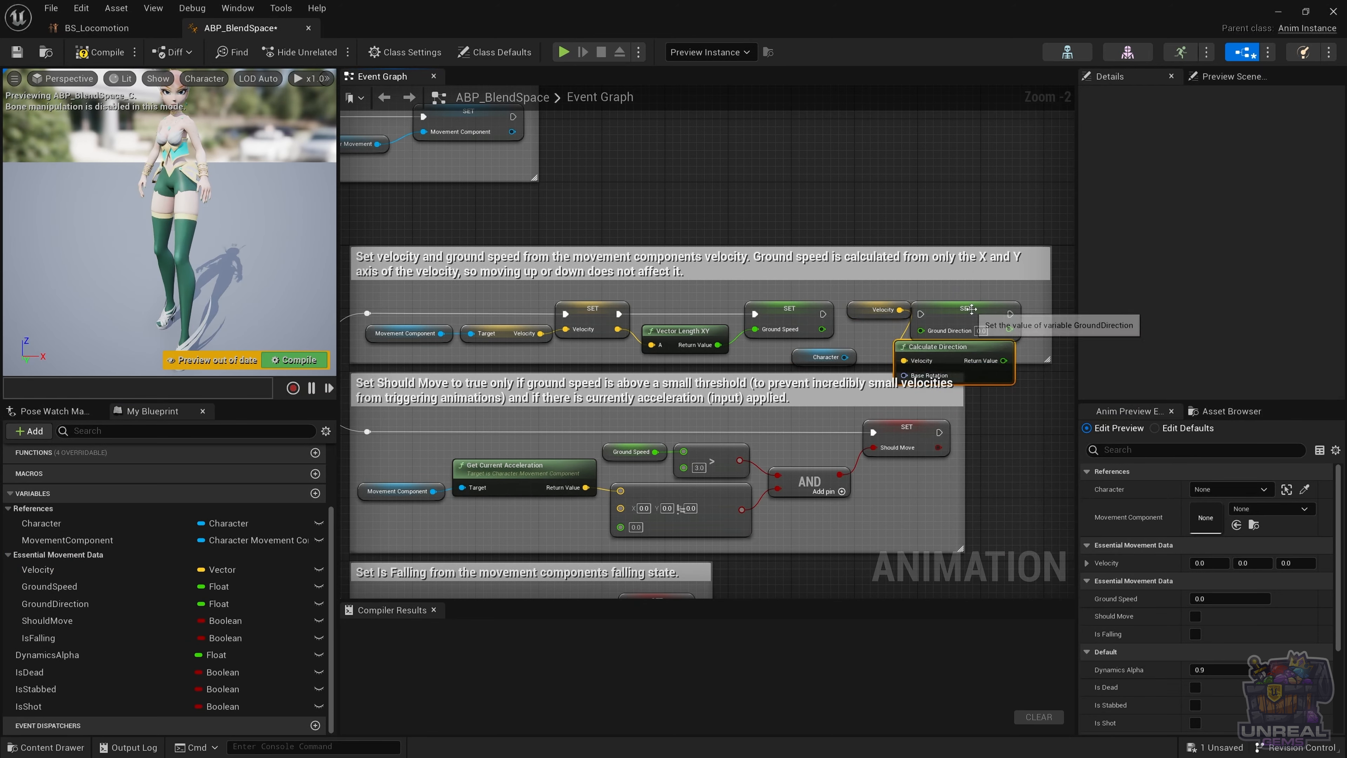
Step: Space out the Set Ground Direction, Velocity and Calculate Direction nodes so they no longer overlap
drag(961, 315, 1043, 308)
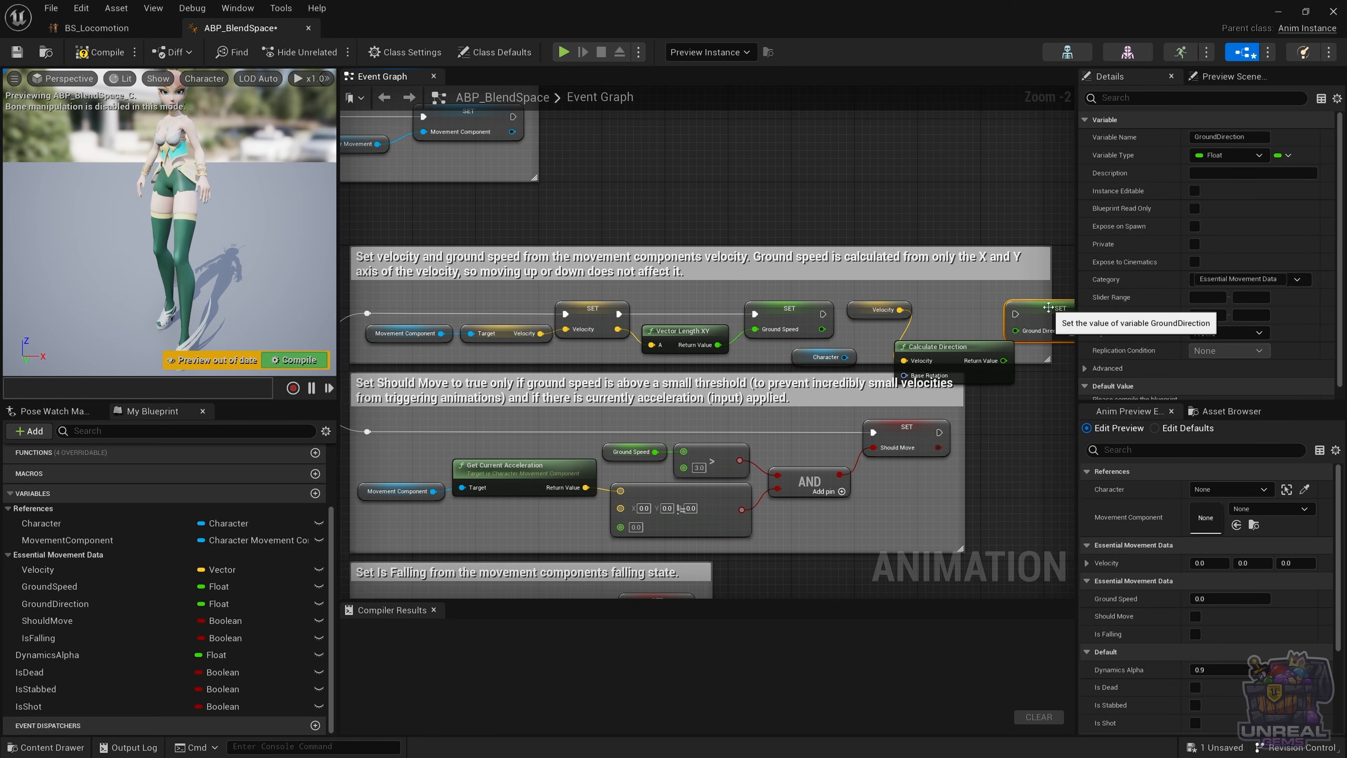
scroll(1045, 308, up, 2)
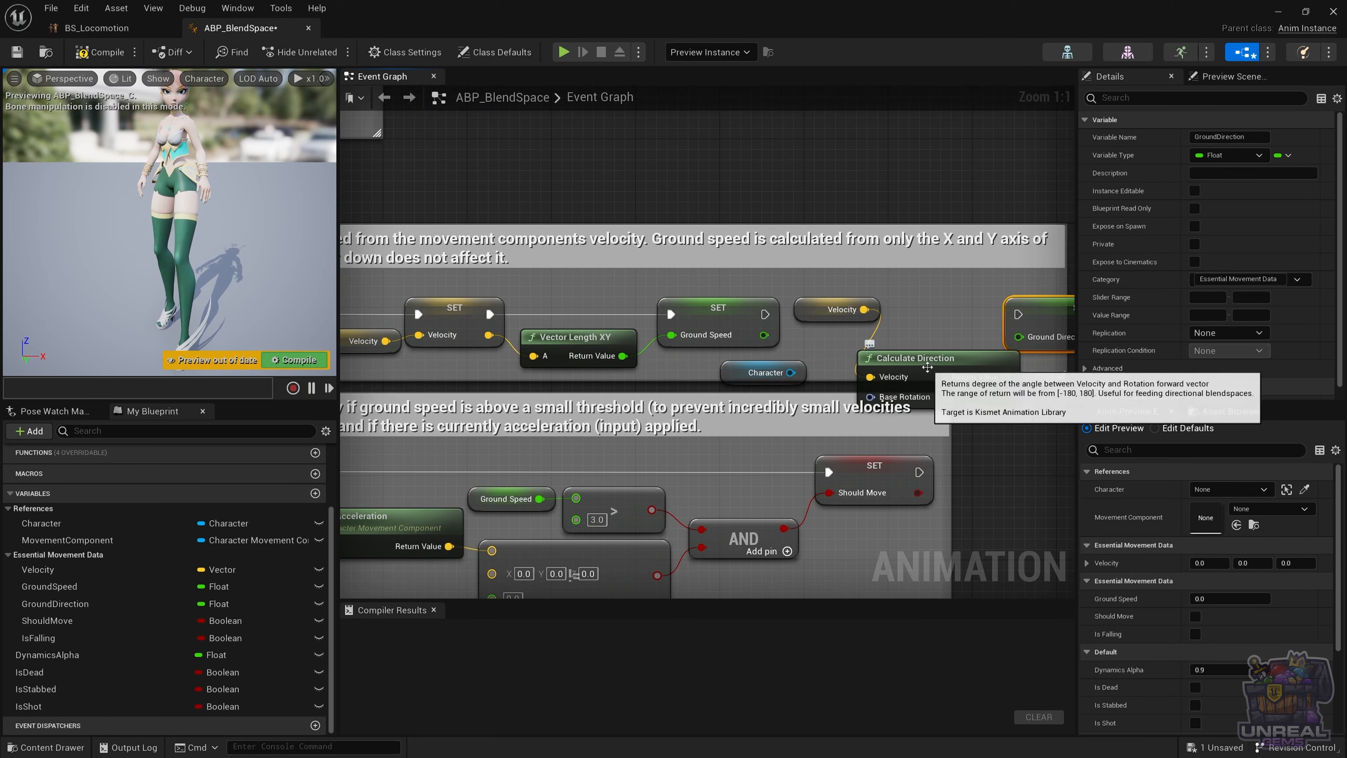
drag(803, 312, 689, 366)
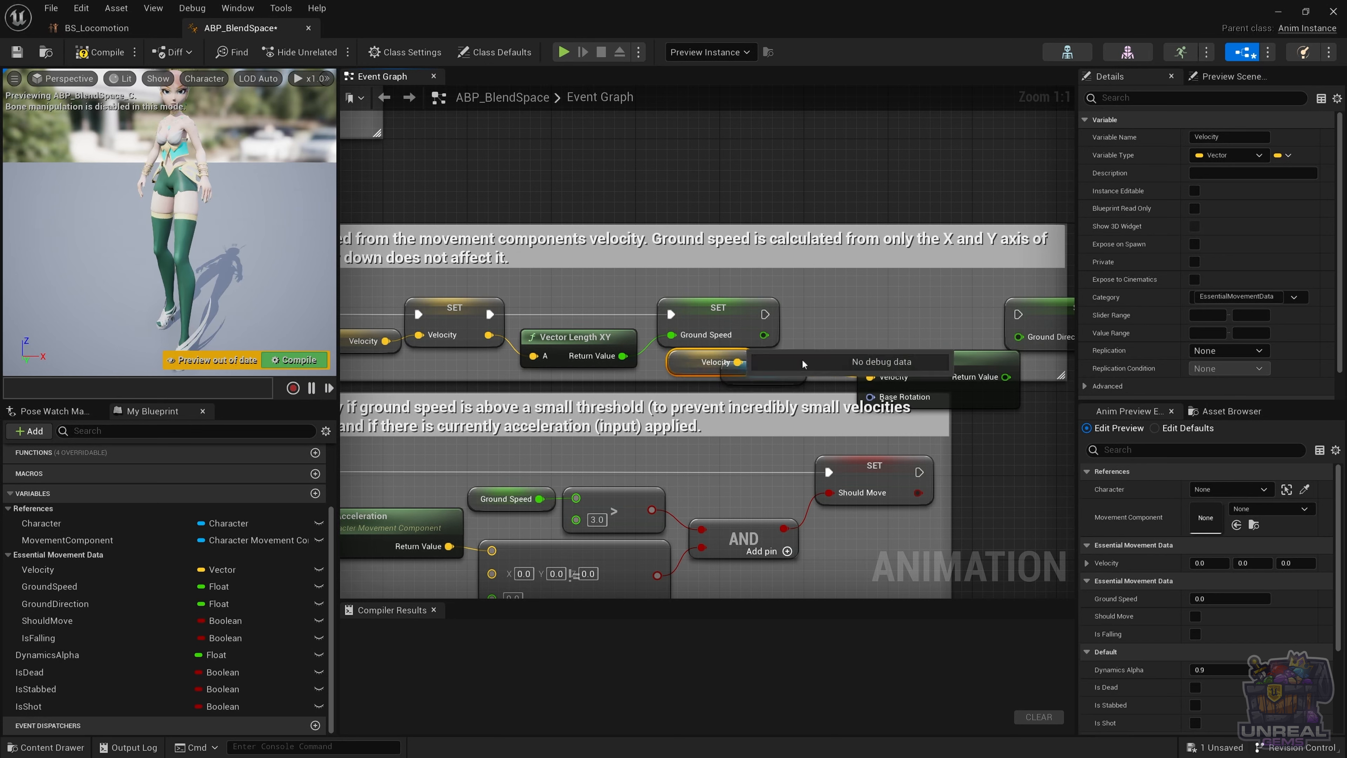
drag(958, 355, 922, 355)
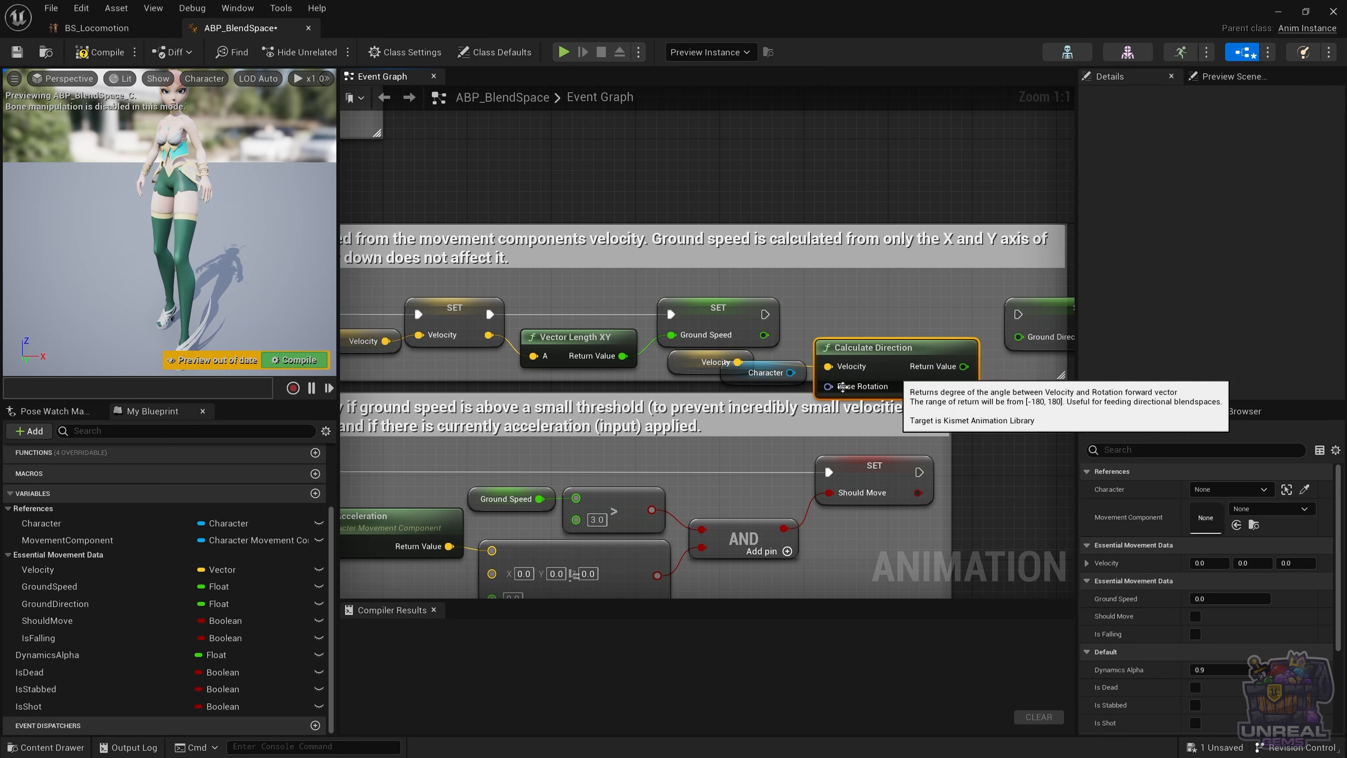
Step: Move the Character node clear of Velocity and create a Get Actor Rotation node from its output
mouse_move(738, 380)
mouse_down()
mouse_move(671, 403)
mouse_move(630, 397)
mouse_move(720, 397)
mouse_up()
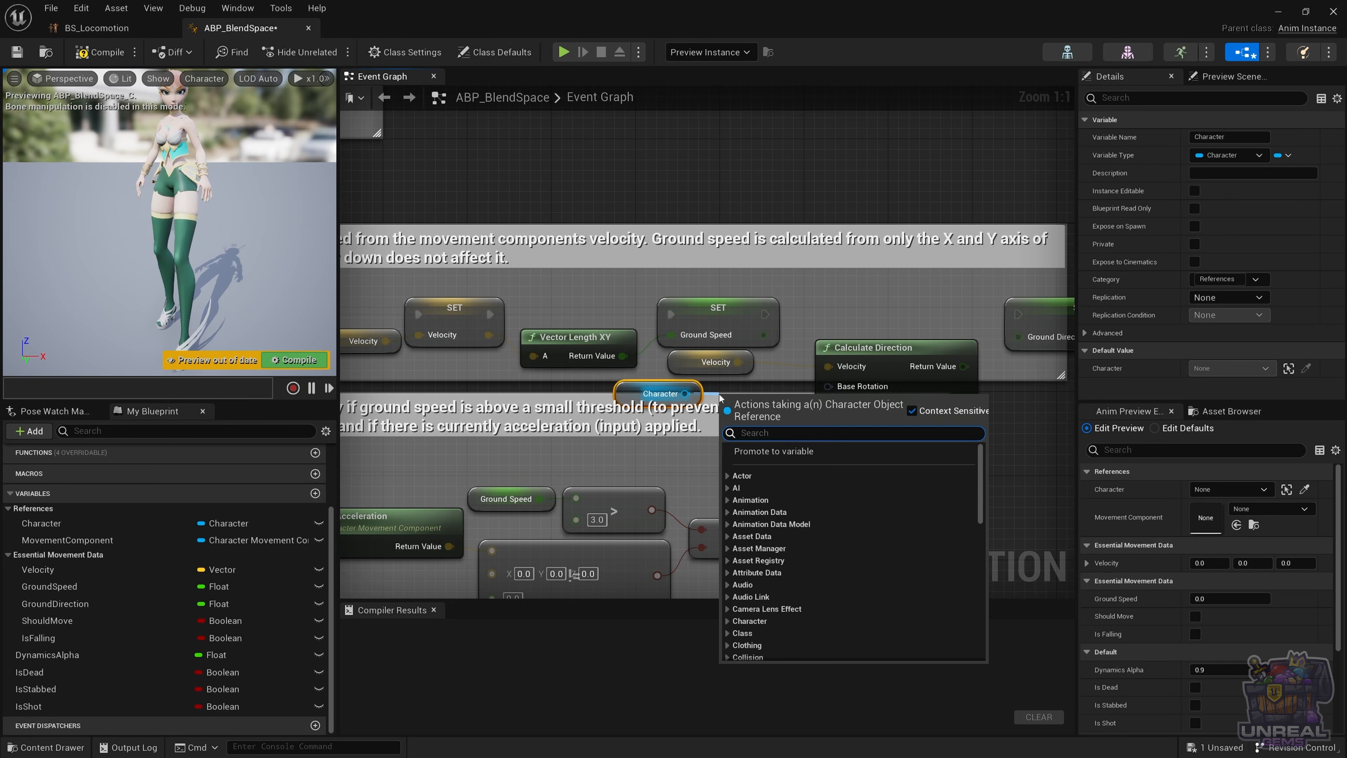
text(get ac)
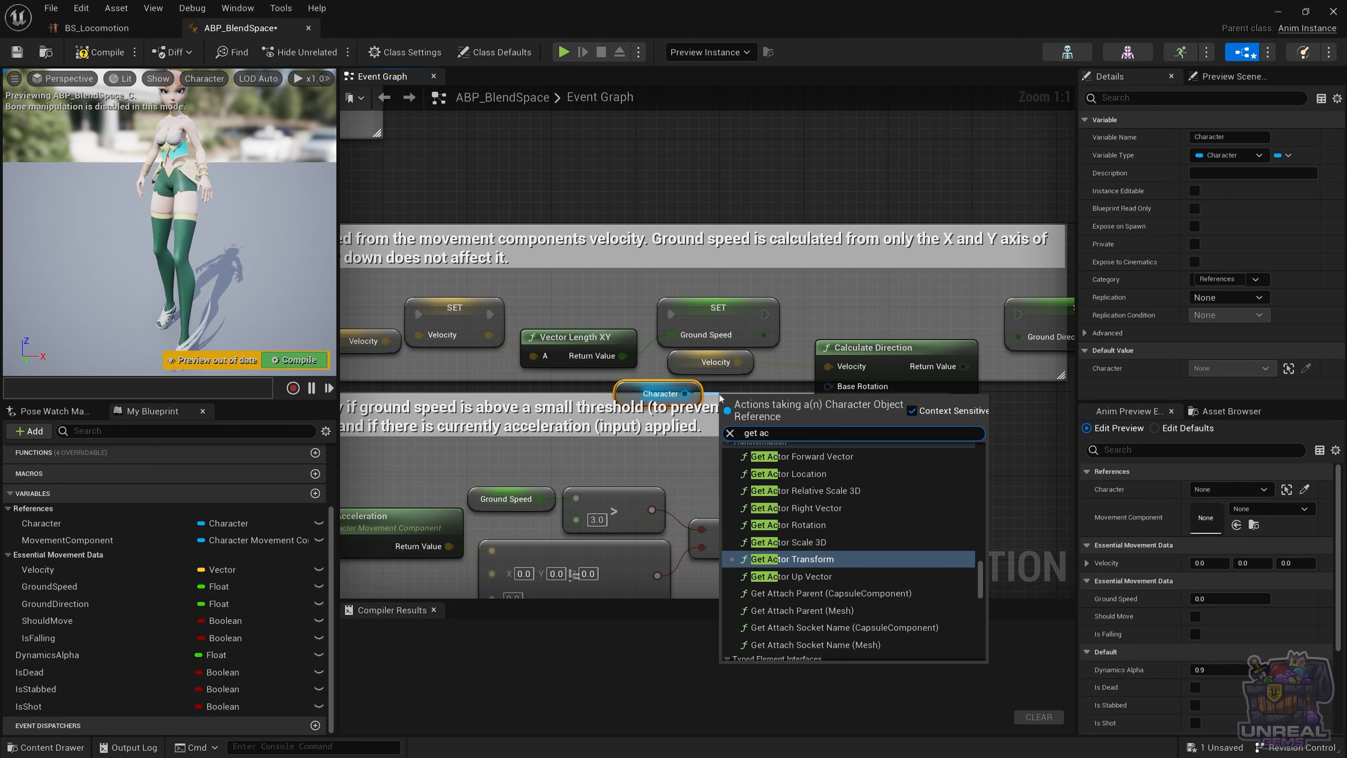
key(Up)
key(Up)
key(Return)
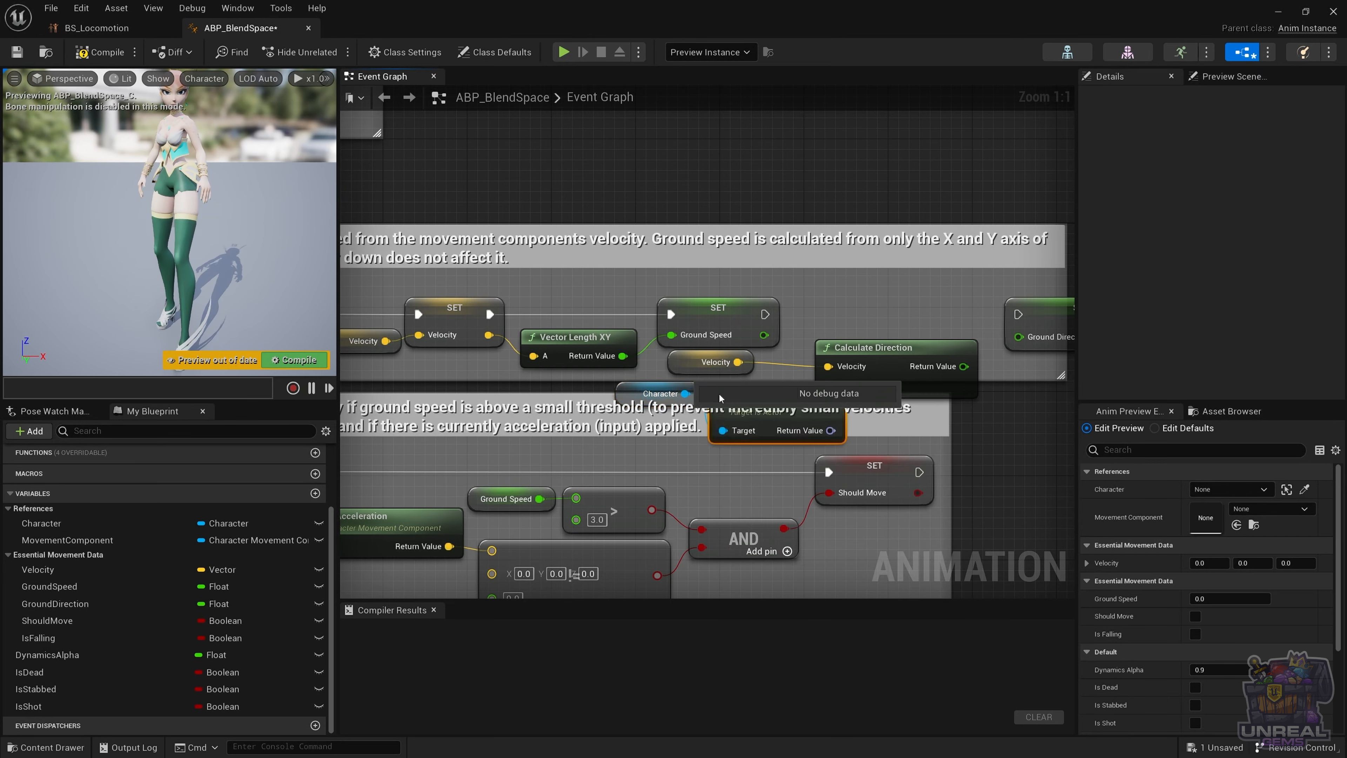
Step: Wire Get Actor Rotation into Base Rotation, Calculate Direction's result into Ground Direction, and Set Ground Speed's execution output into Set Ground Direction
drag(831, 431, 840, 394)
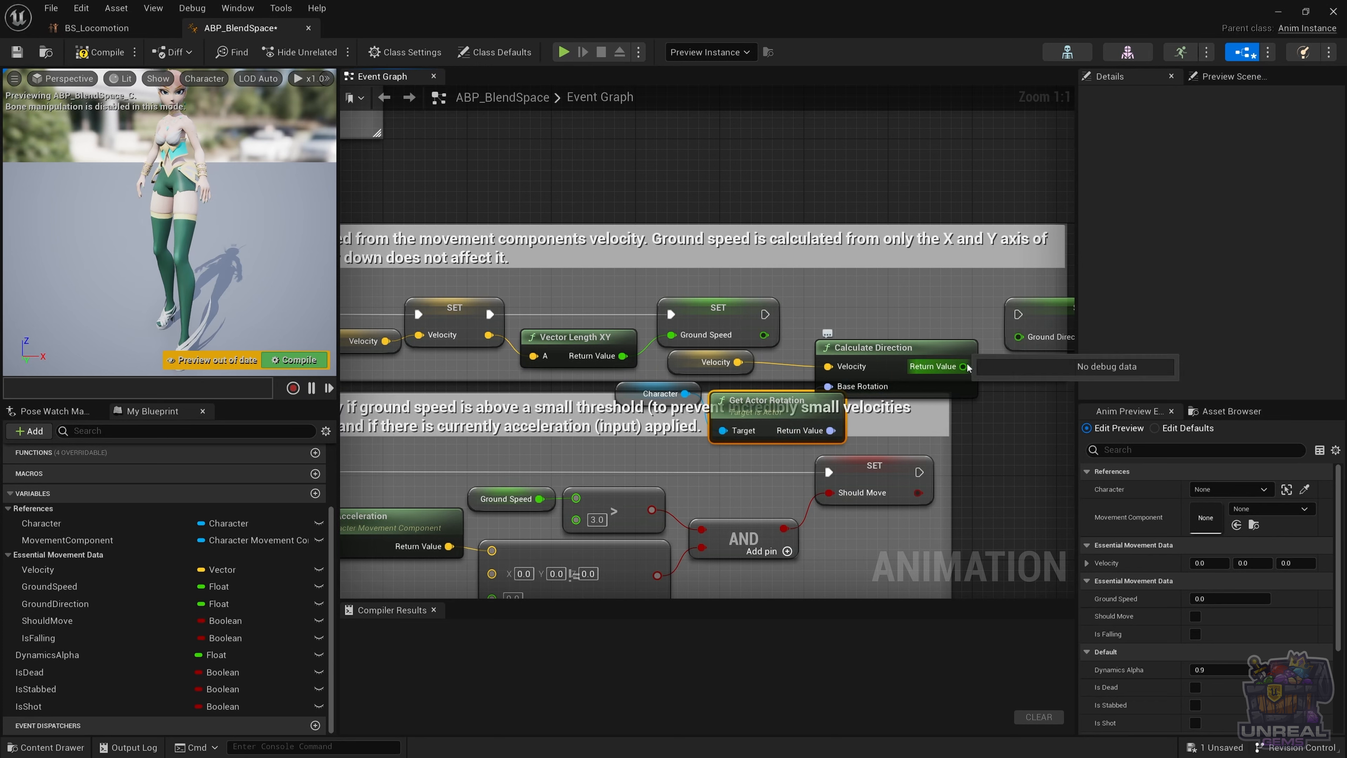
drag(964, 367, 1017, 337)
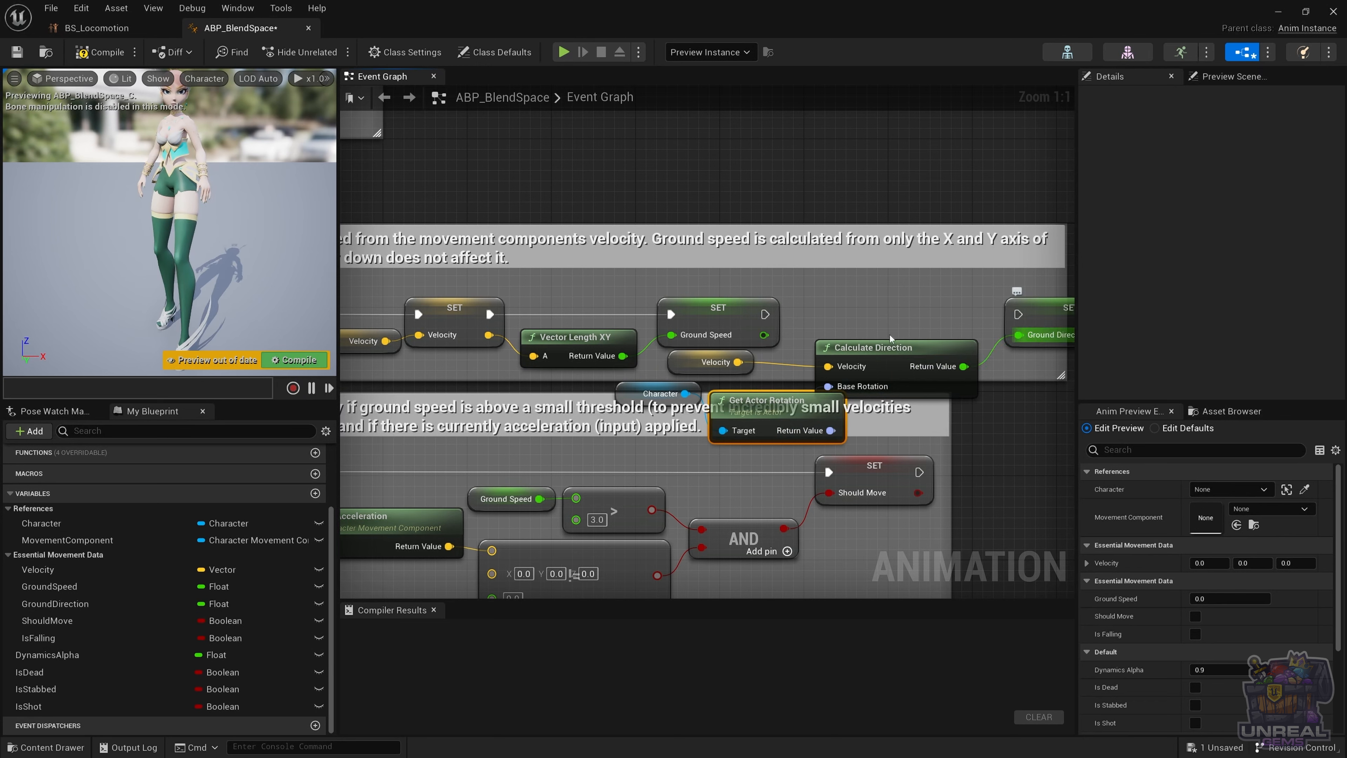
drag(764, 314, 1024, 314)
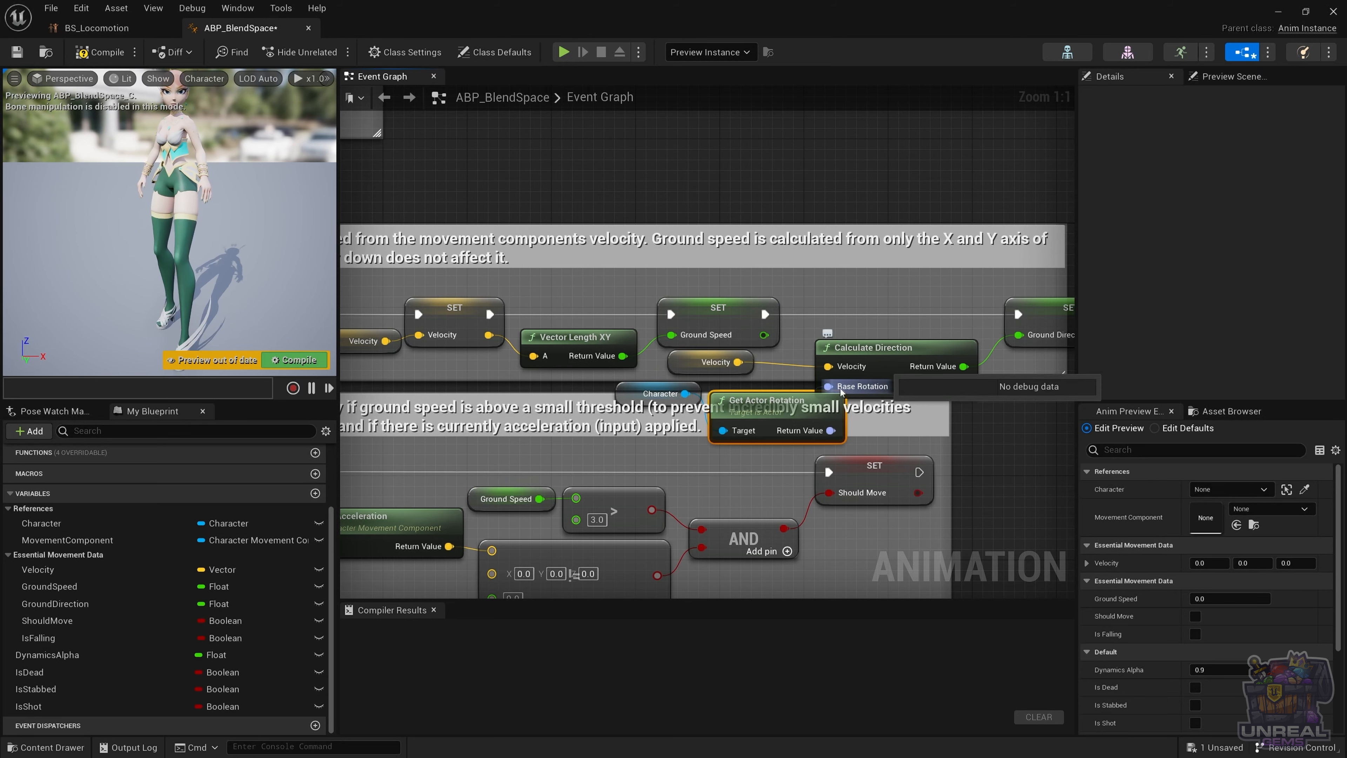
Step: Widen the velocity and ground speed comment box so that it encloses the Set Ground Direction node
scroll(1007, 416, down, 2)
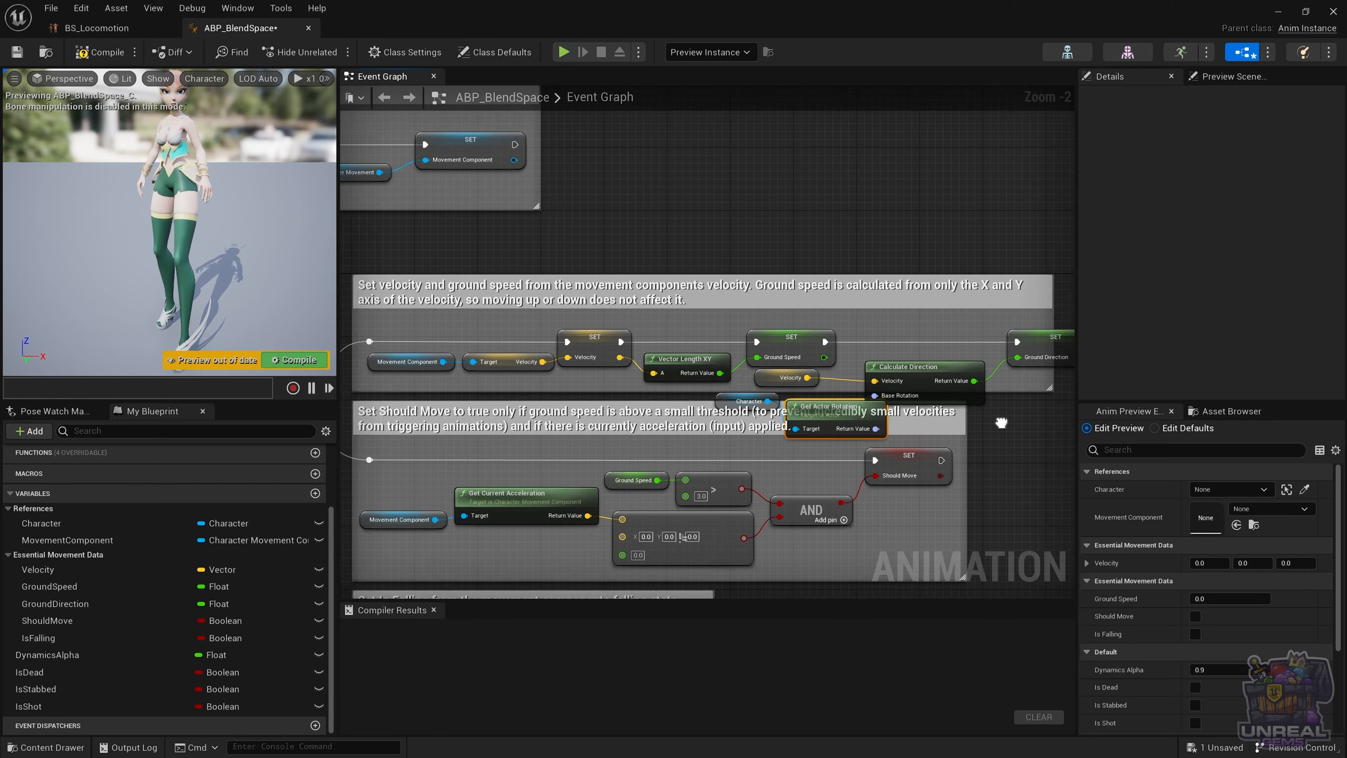
right_drag(999, 420, 785, 408)
scroll(789, 406, up, 2)
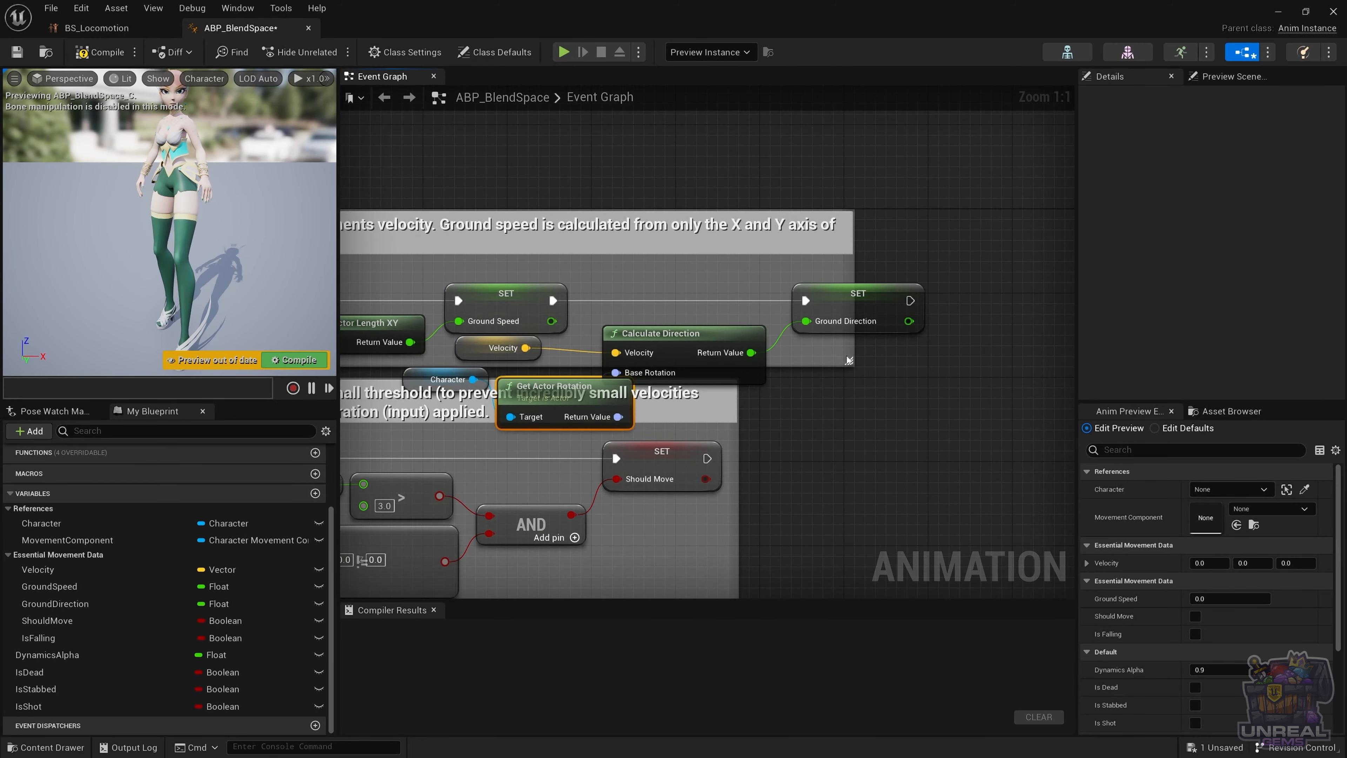
drag(851, 361, 971, 355)
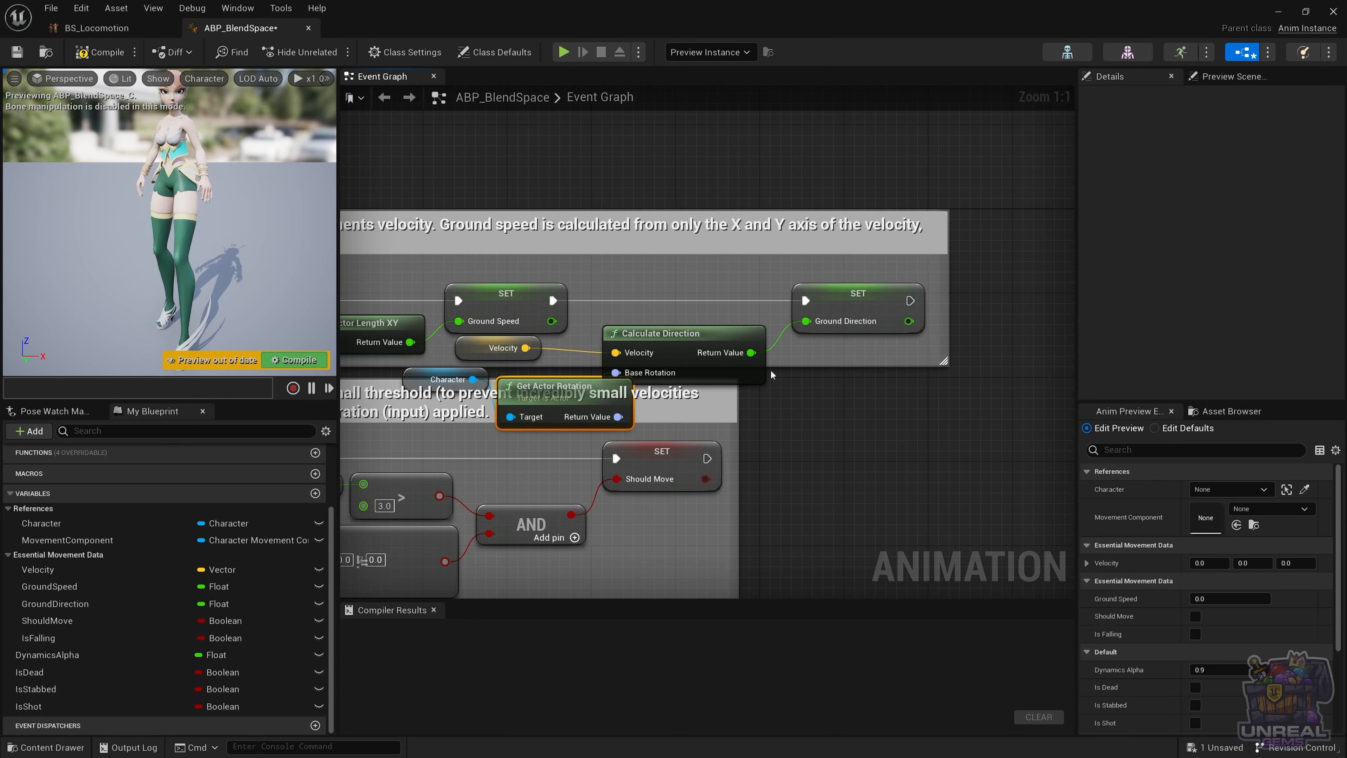
Step: Shift the Calculate Direction, both ground Set nodes, Velocity and Get Actor Rotation nodes up towards the comment box
drag(671, 334, 667, 314)
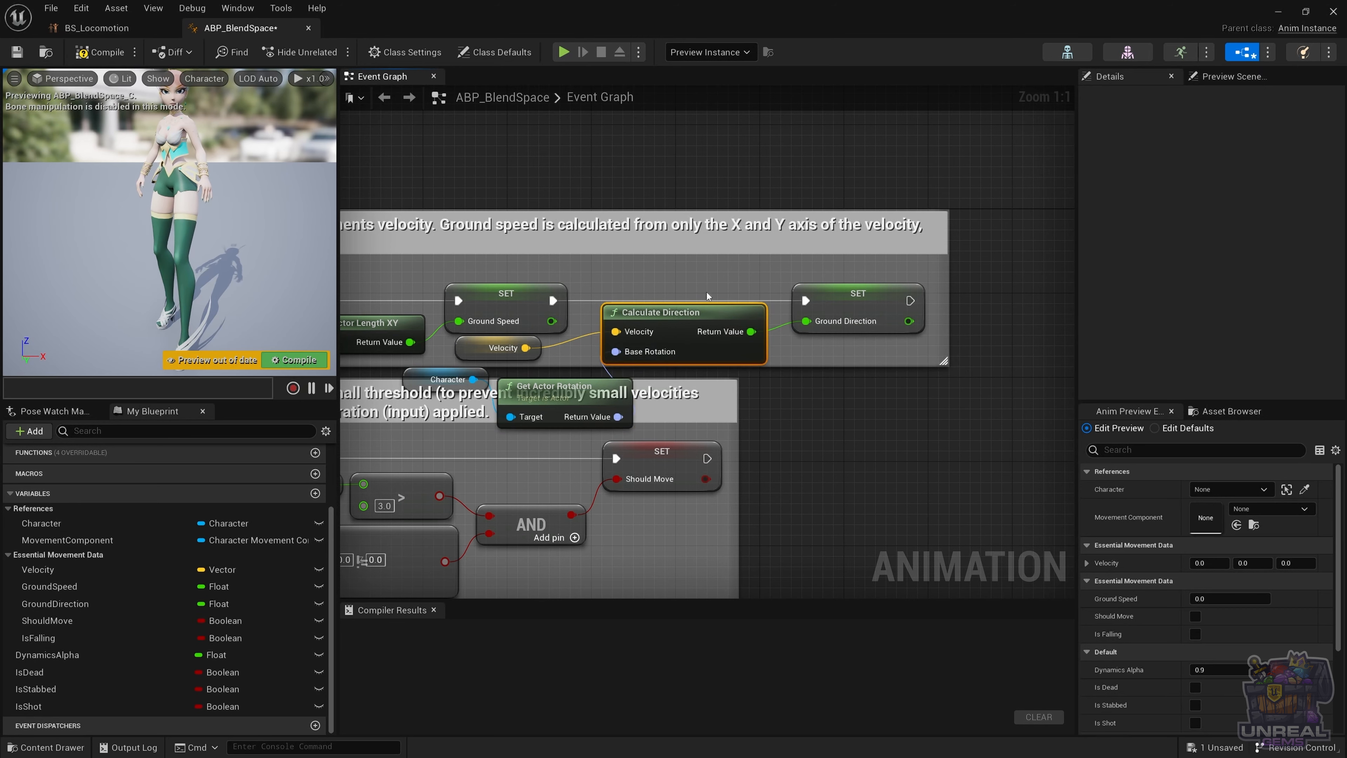
shift+drag(851, 311, 851, 279)
drag(717, 284, 727, 316)
drag(501, 308, 502, 287)
drag(476, 348, 486, 326)
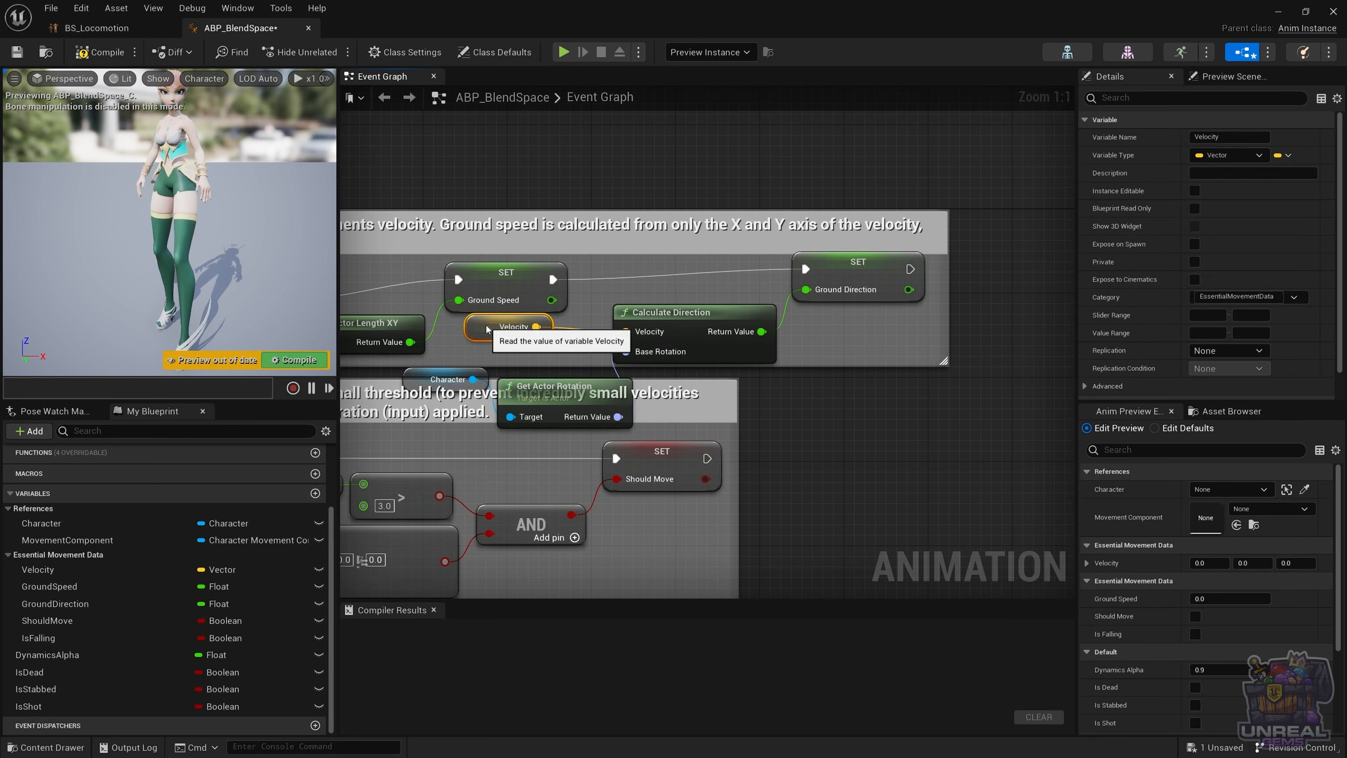
drag(552, 386, 521, 355)
Step: Extend the comment box upward and raise the Set Ground Speed and Set Ground Direction nodes in line within it
drag(595, 212, 595, 163)
click(851, 263)
shift+click(505, 268)
drag(505, 268, 505, 237)
drag(505, 237, 505, 226)
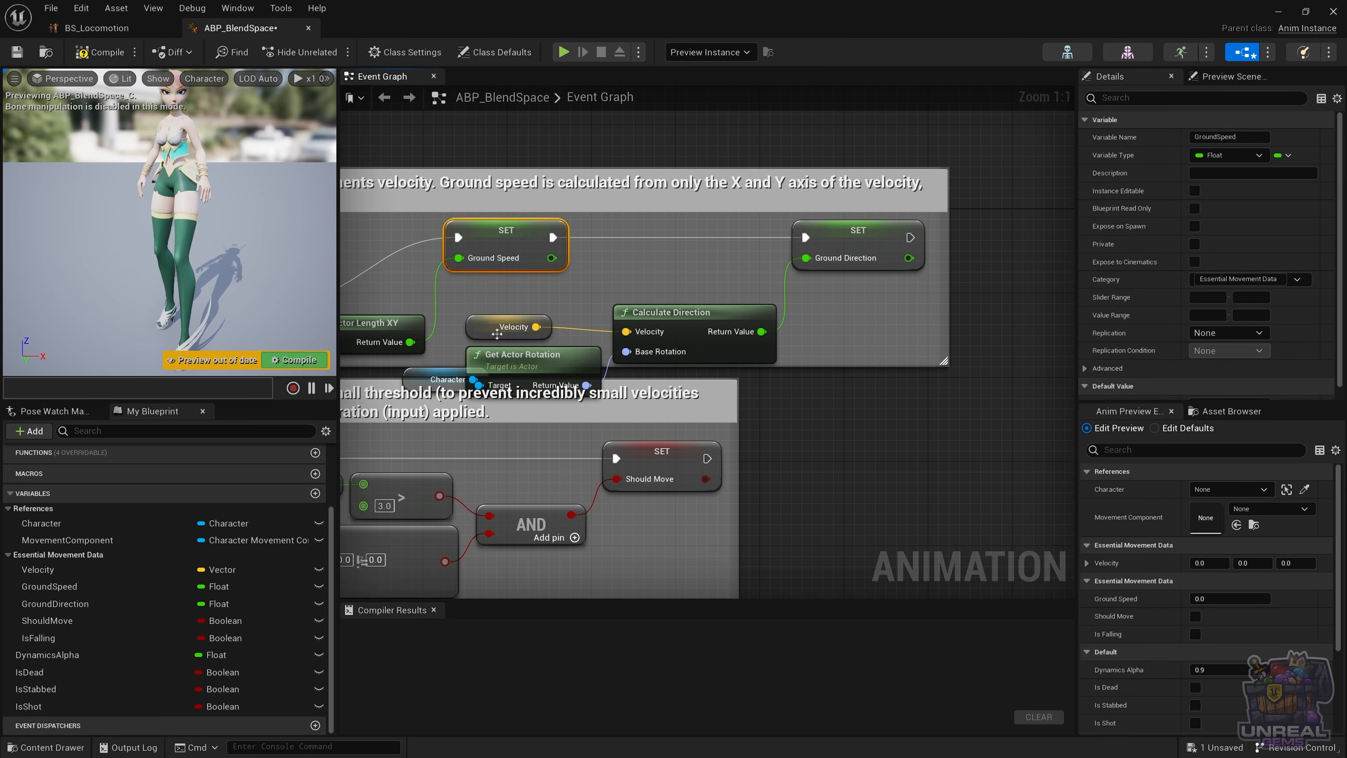
Step: Move the Velocity, Calculate Direction and Get Actor Rotation nodes up inside the comment box, around the gap between the Set nodes
drag(498, 333, 497, 302)
drag(667, 316, 646, 263)
drag(541, 361, 530, 329)
drag(645, 260, 655, 260)
right_drag(676, 360, 823, 351)
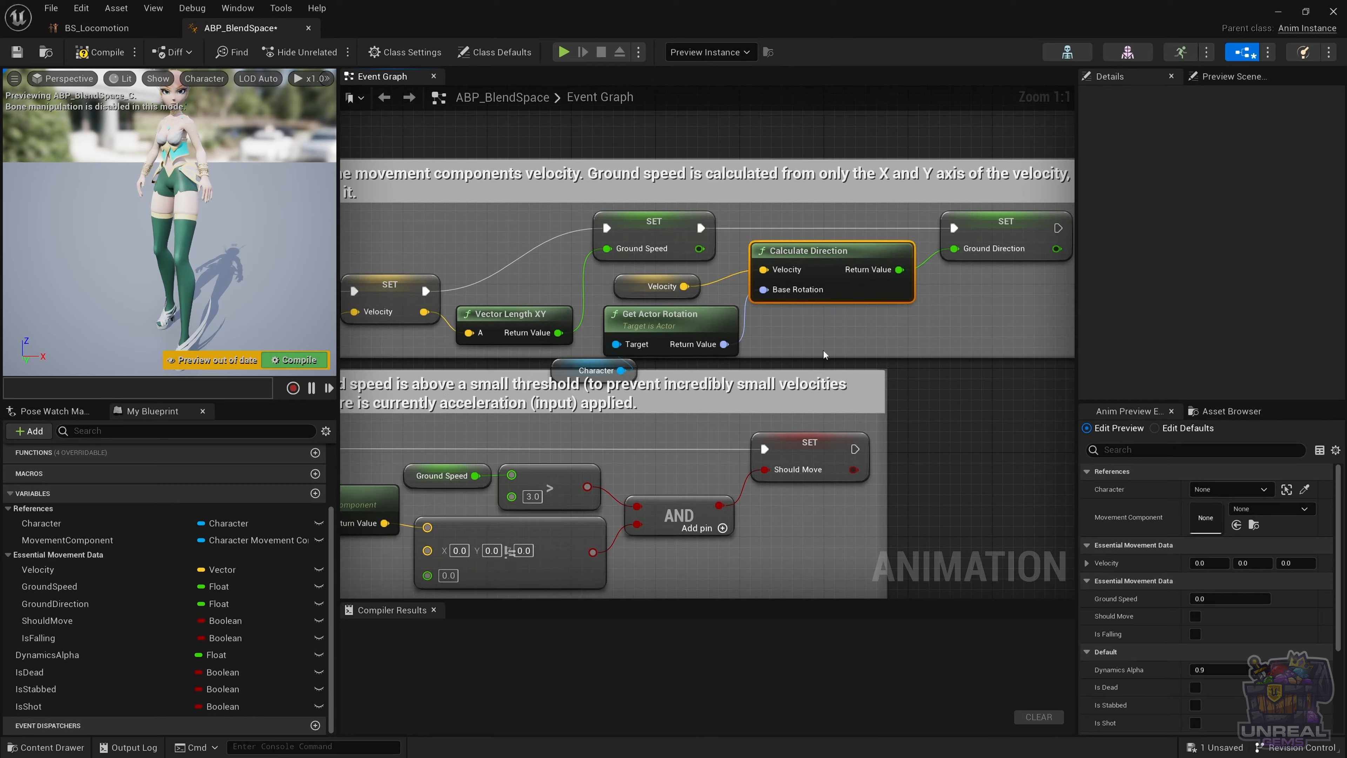
Step: Align Set Velocity and Vector Length XY with the Set Ground Speed node and place Character before Get Actor Rotation
drag(393, 291, 394, 228)
drag(517, 324, 517, 271)
drag(562, 372, 425, 329)
click(631, 286)
click(773, 344)
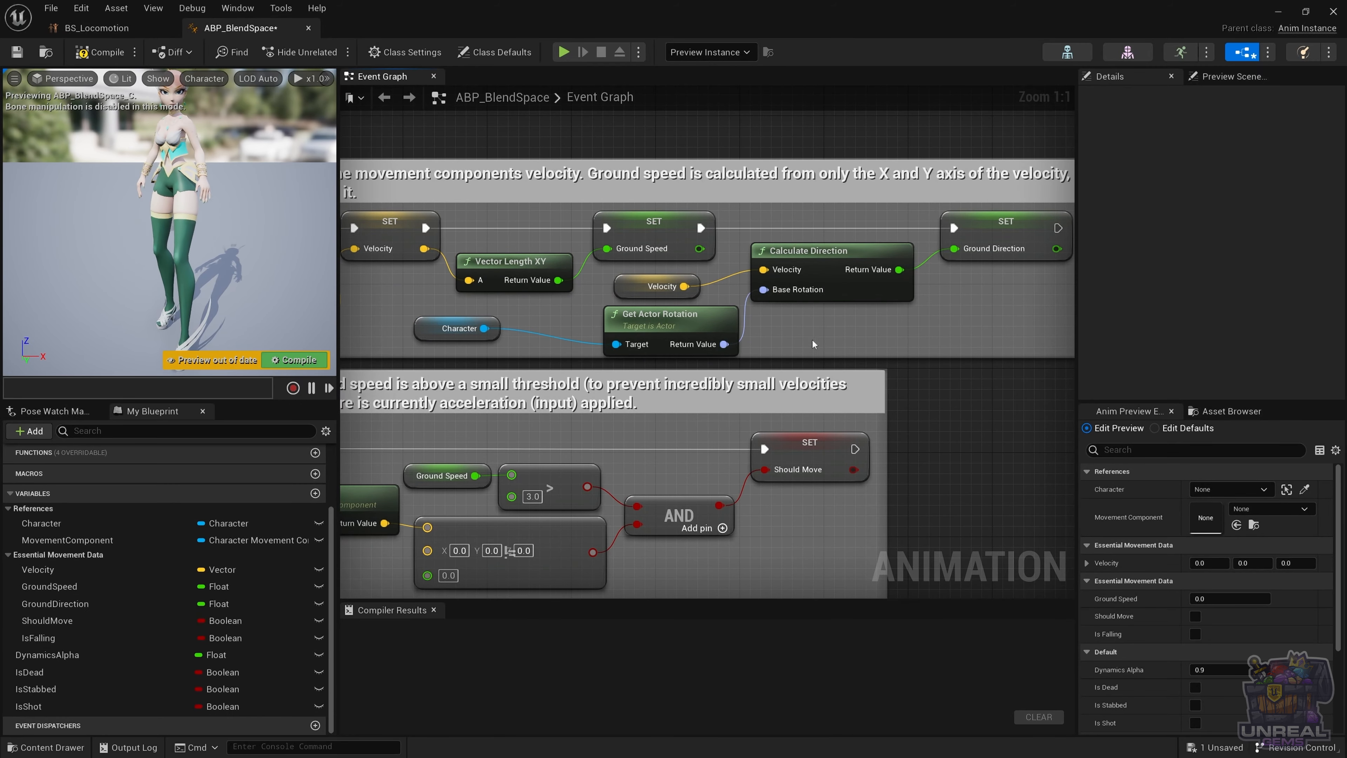
Step: Compile and save the ABP_BlendSpace animation blueprint
scroll(845, 363, down, 4)
scroll(845, 364, up, 2)
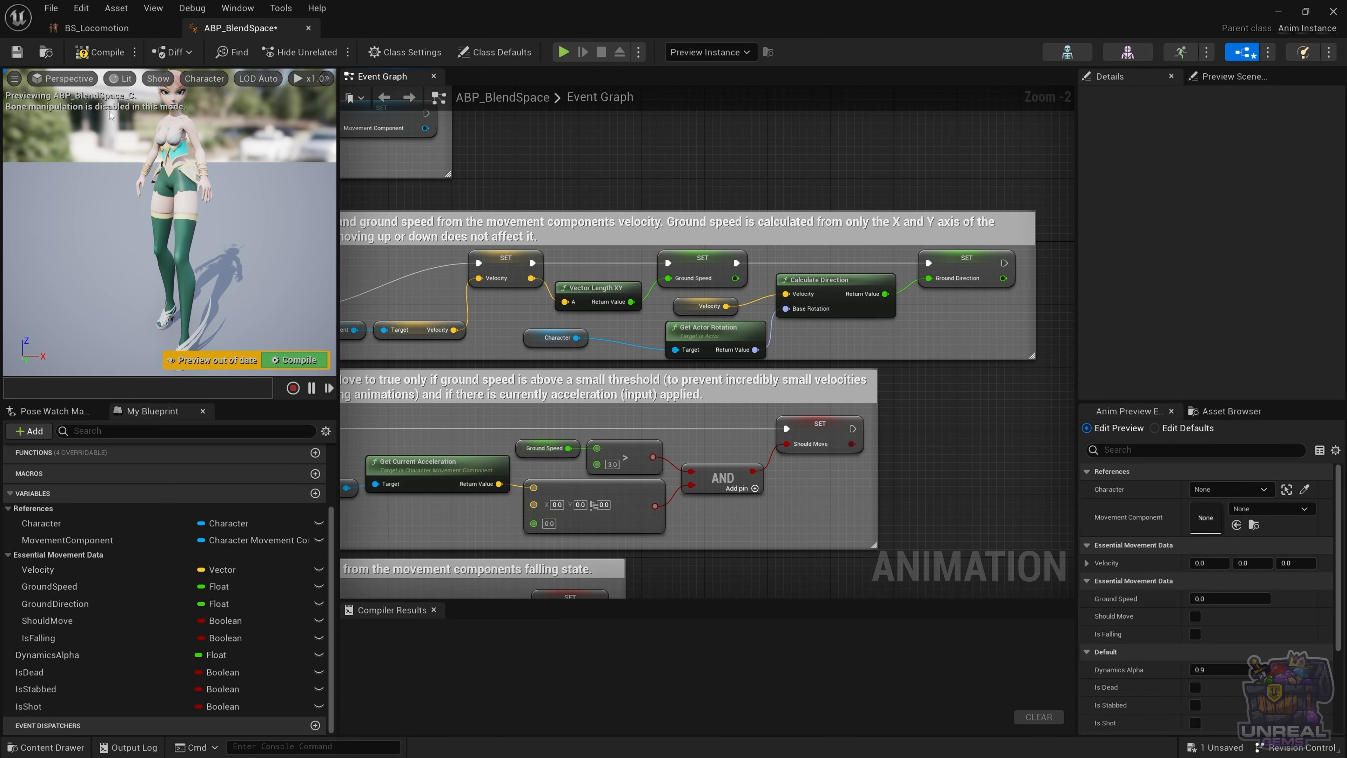
click(99, 51)
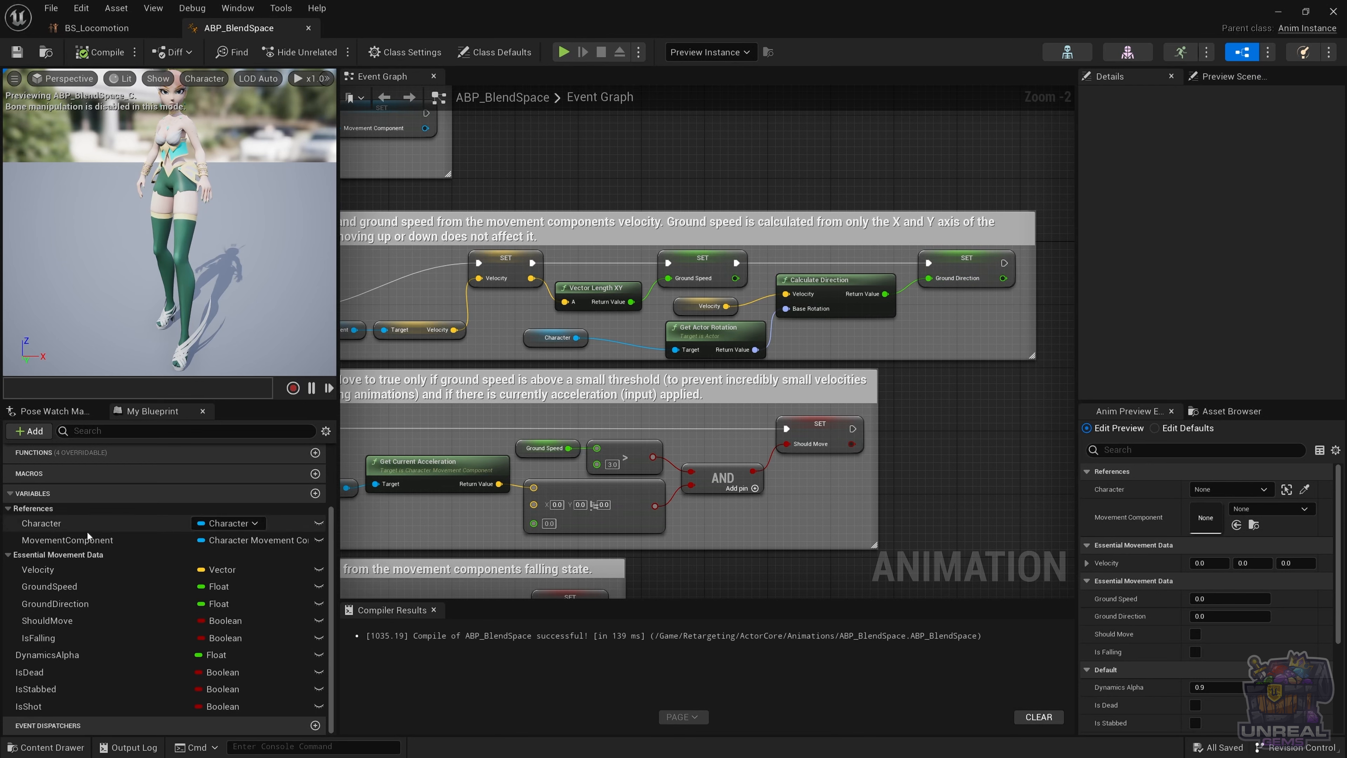
Step: Open the Walk / Run state inside the AnimGraph's Locomotion state machine
scroll(84, 528, up, 3)
double_click(54, 496)
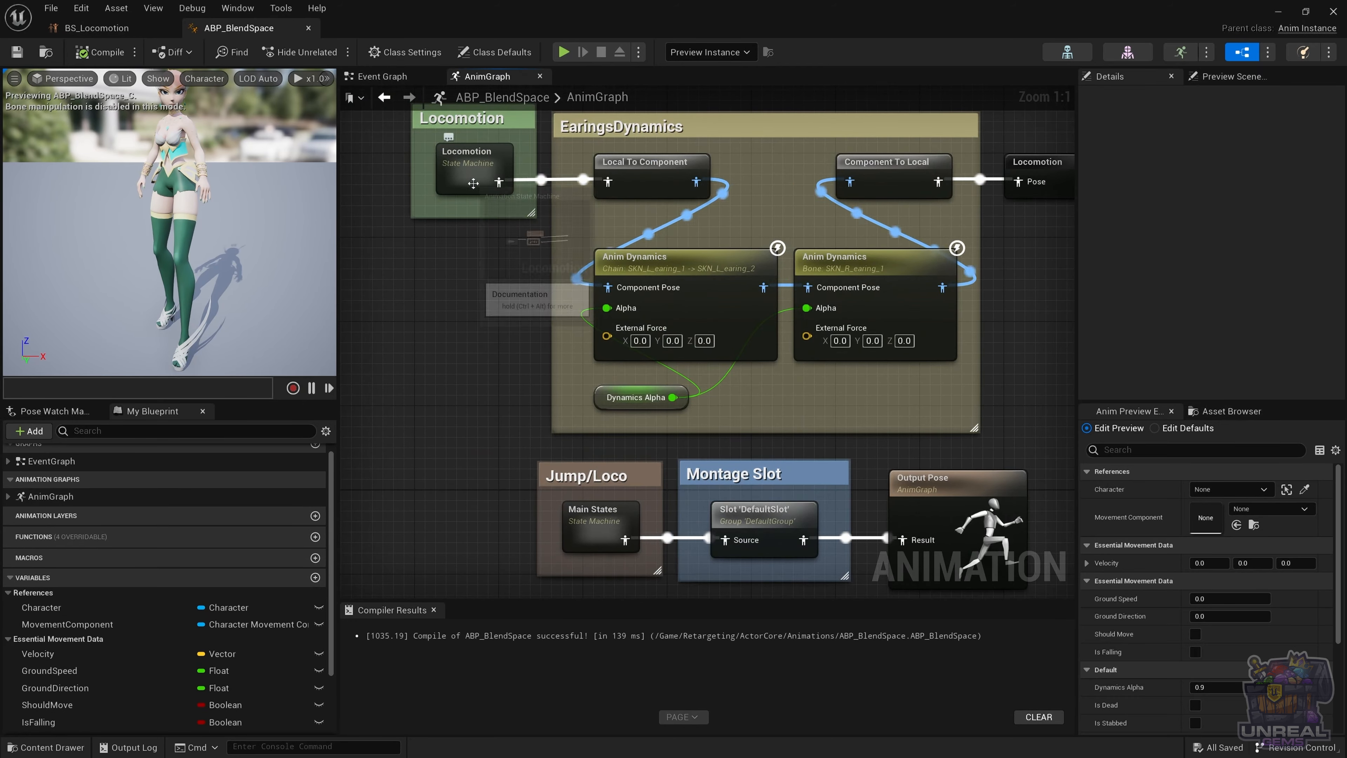
right_drag(468, 201, 465, 272)
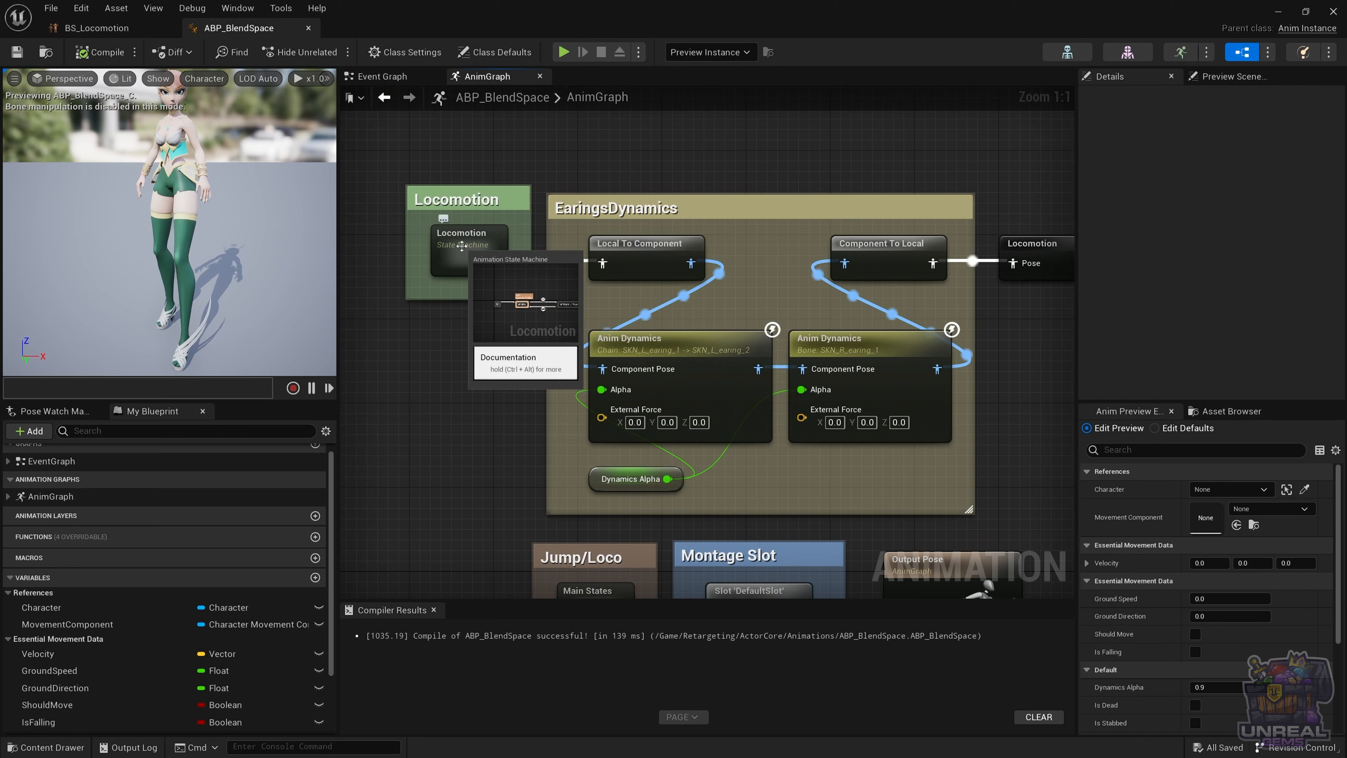
double_click(462, 245)
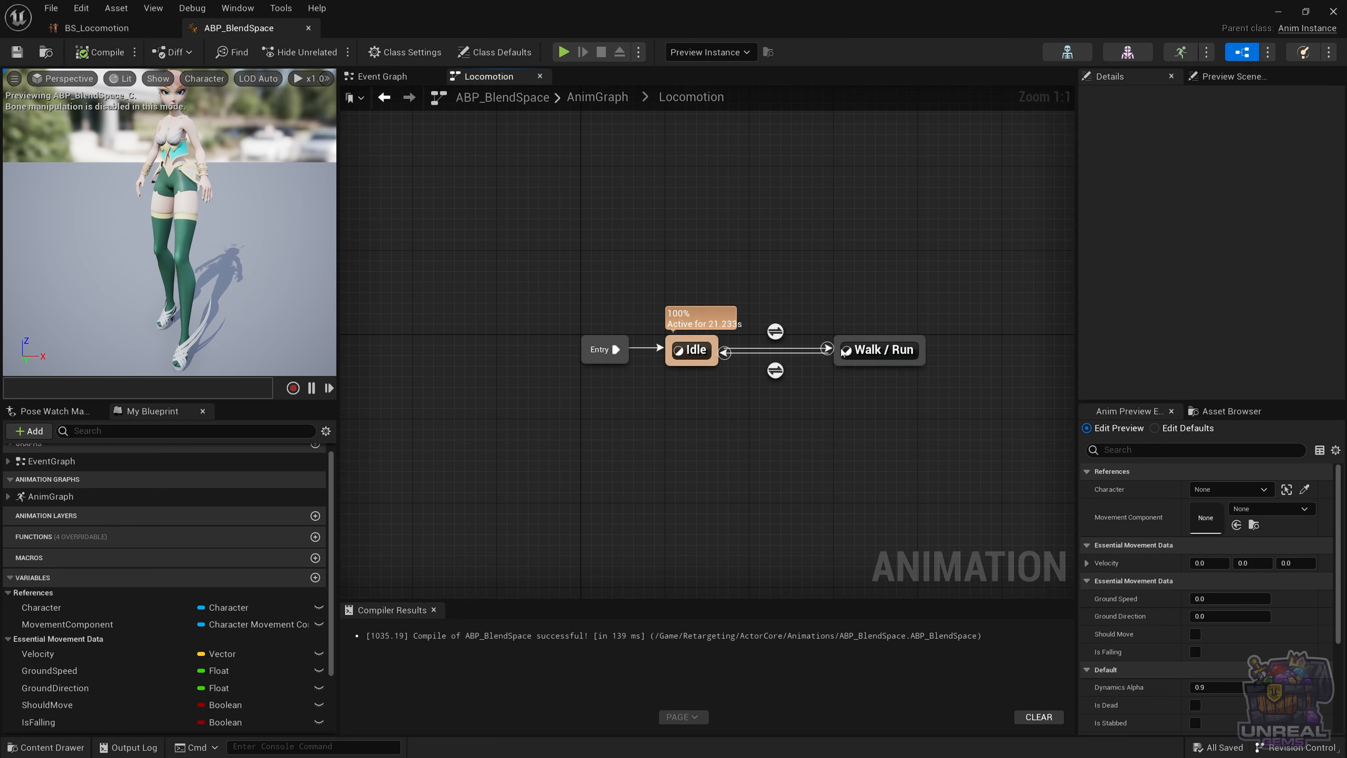
double_click(882, 349)
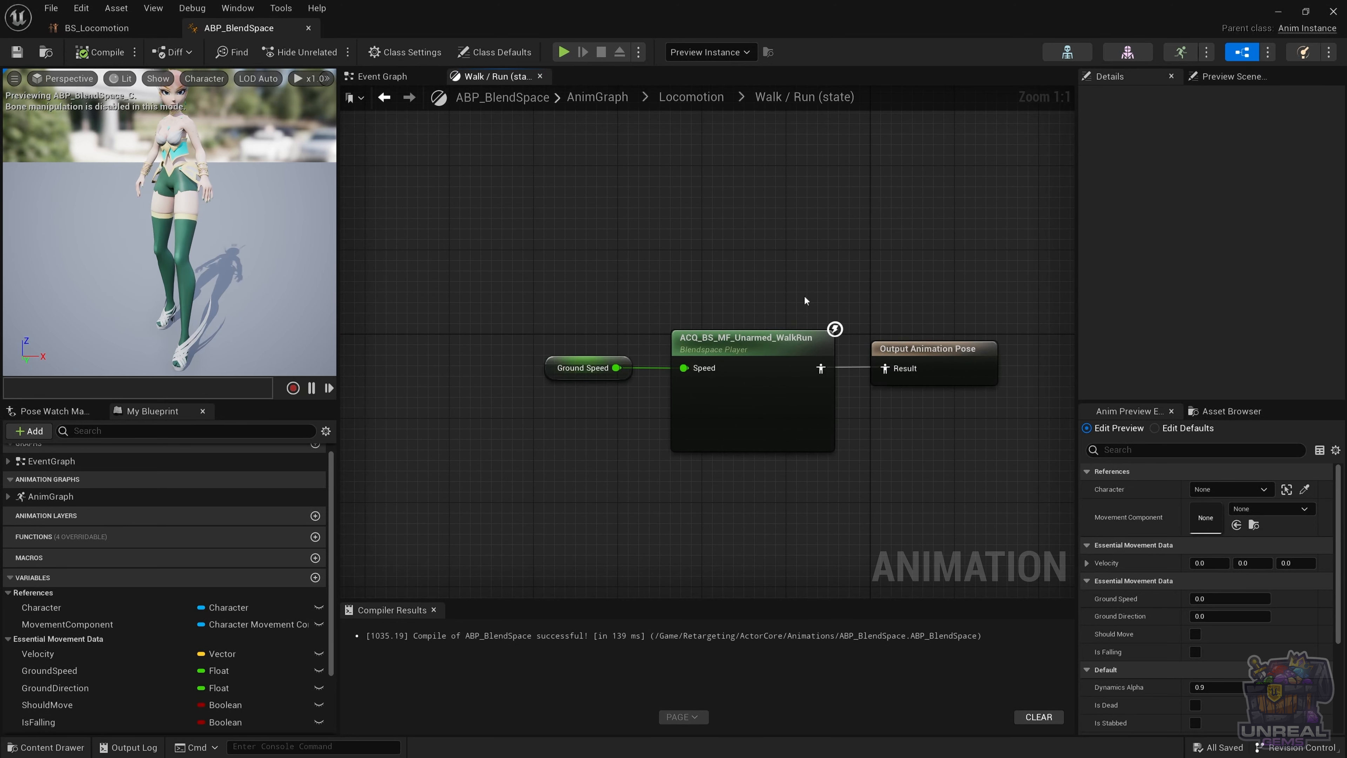
Step: Delete the ACQ_BS_MF_Unarmed_WalkRun blend space player from the Walk / Run state
click(742, 350)
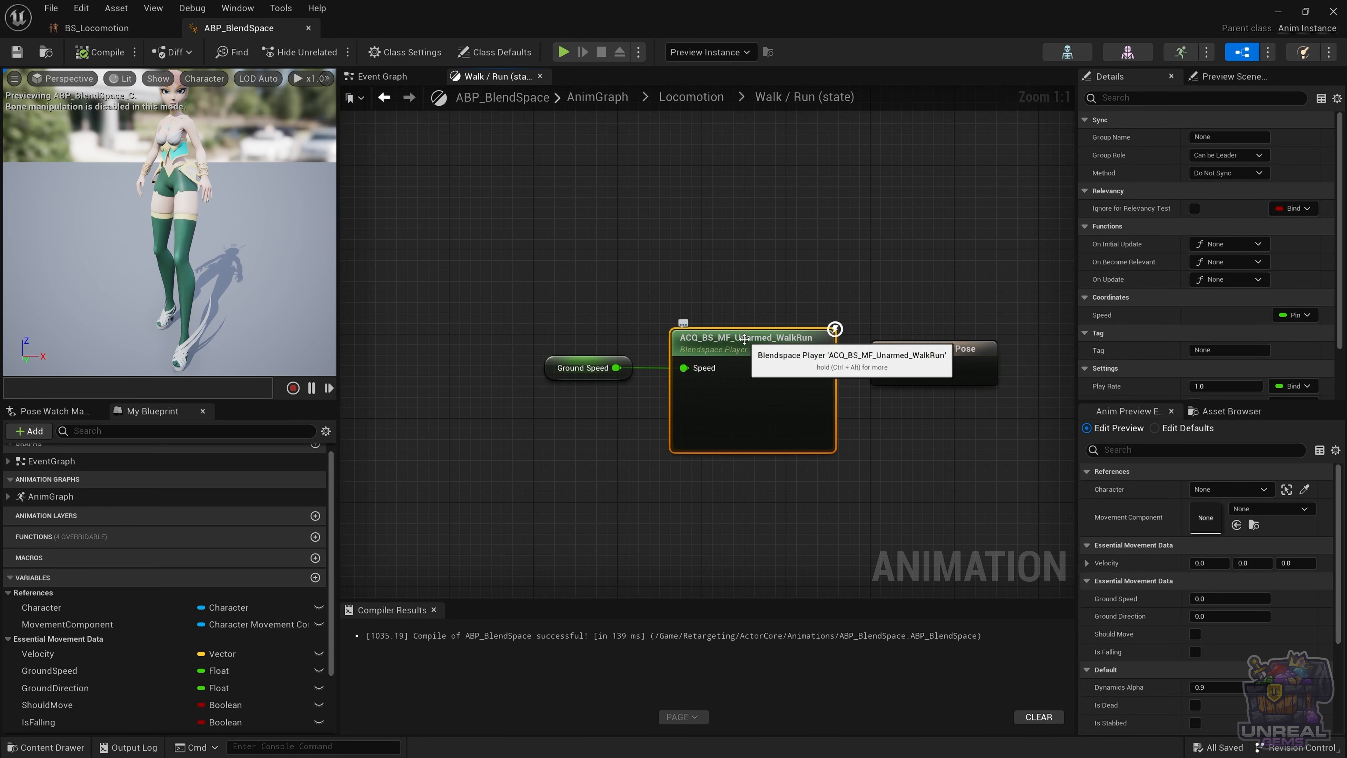
key(Delete)
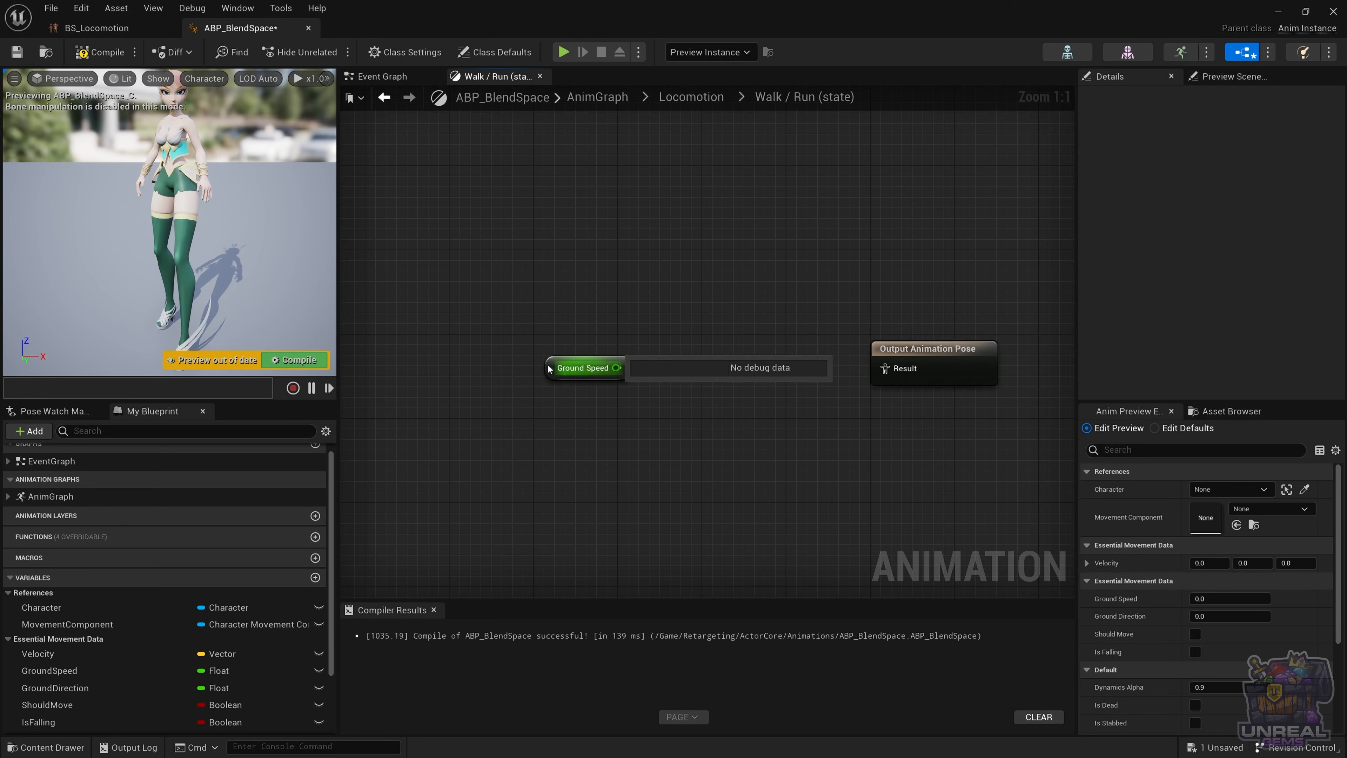
Step: Delete the leftover Ground Speed node and add a BS_Locomotion blend space player to the Walk / Run state
click(583, 368)
key(Delete)
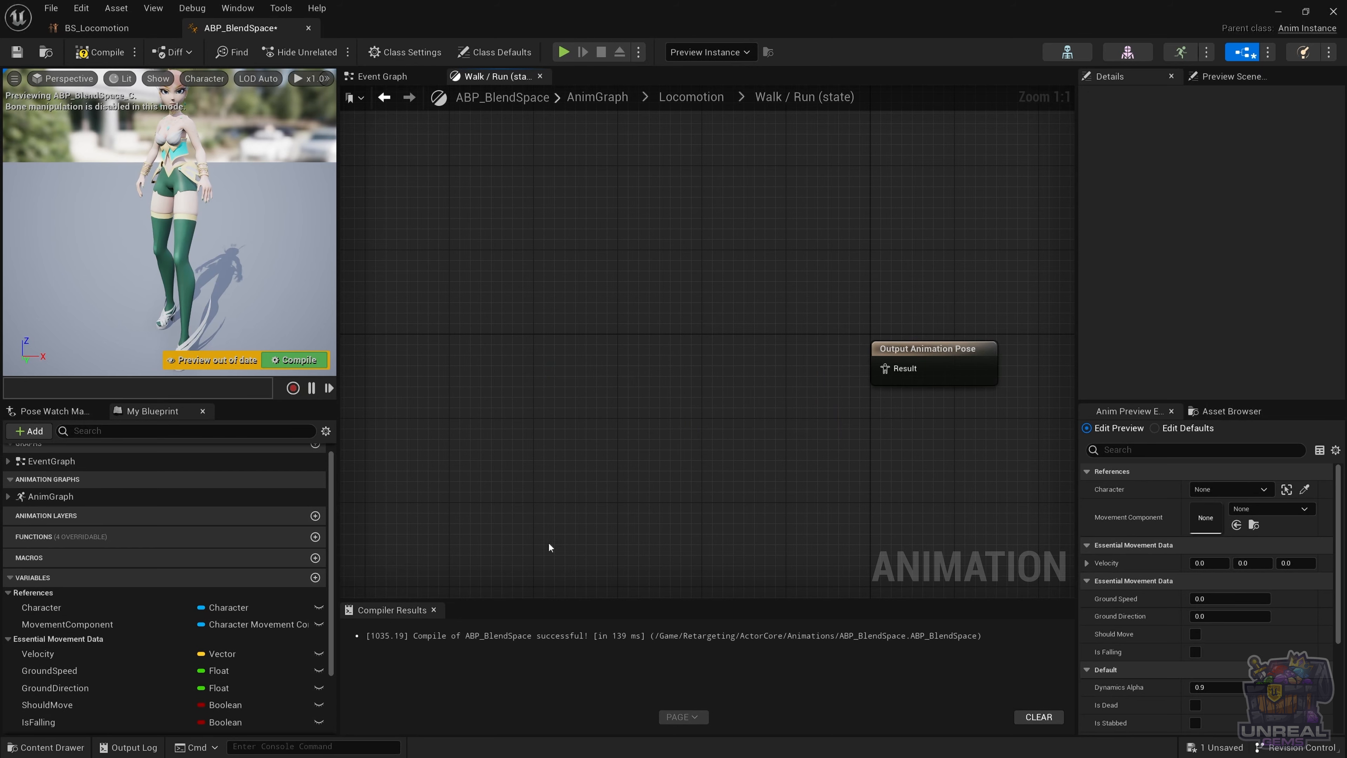
click(1250, 411)
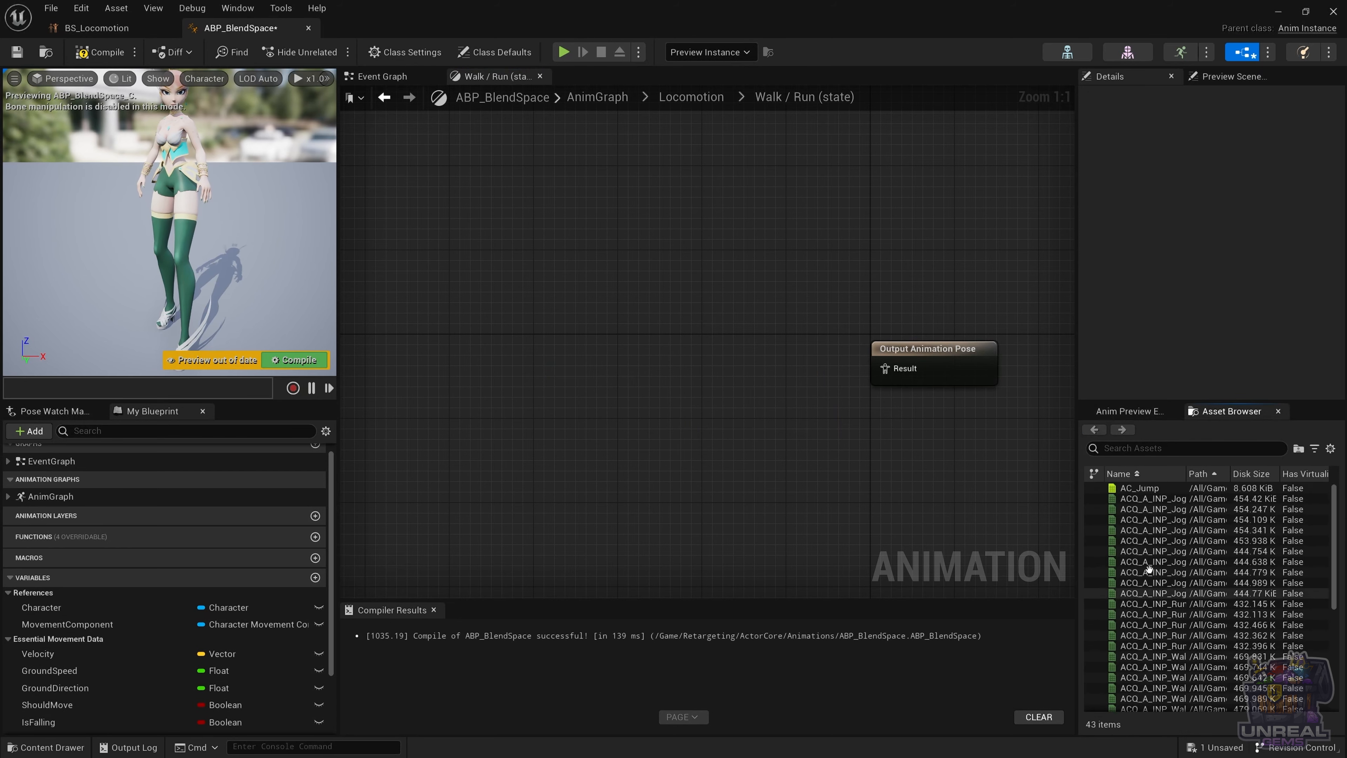
scroll(1149, 569, down, 5)
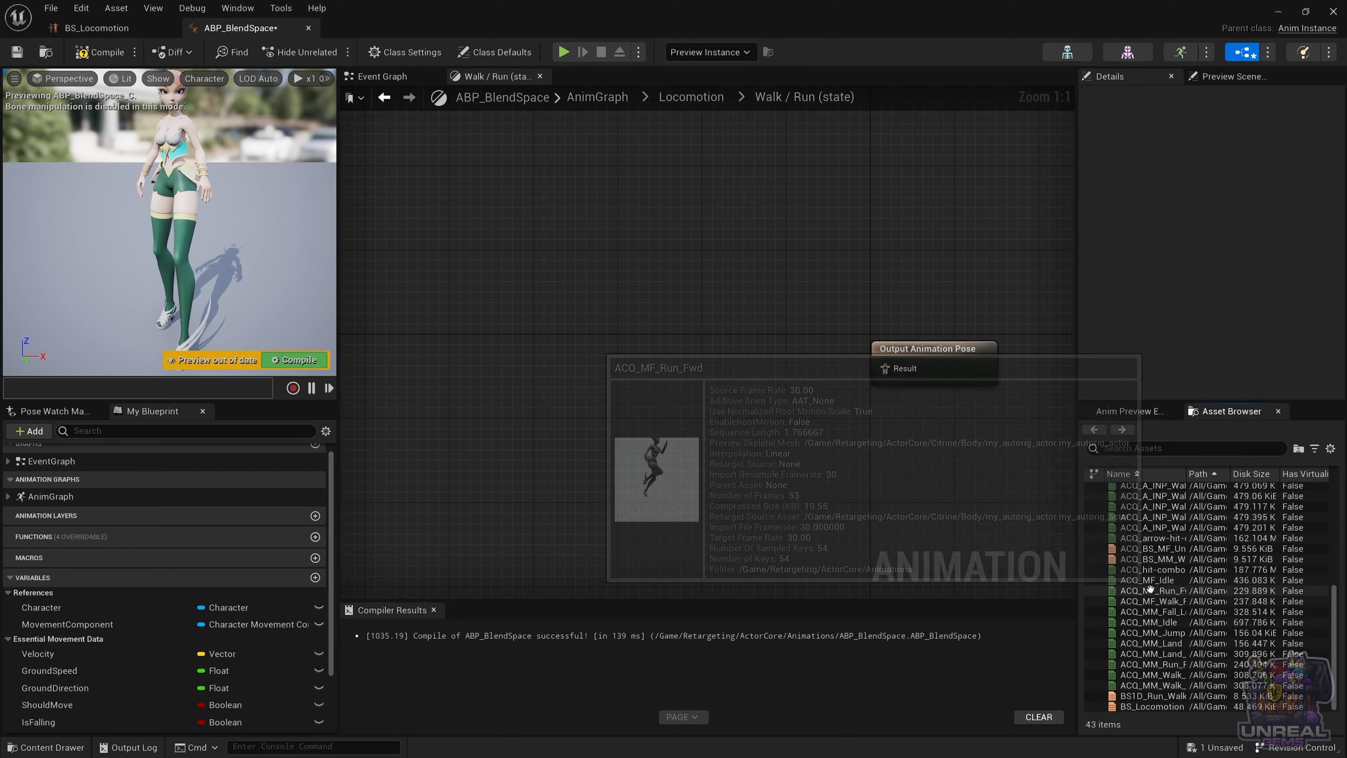
drag(1133, 706, 654, 372)
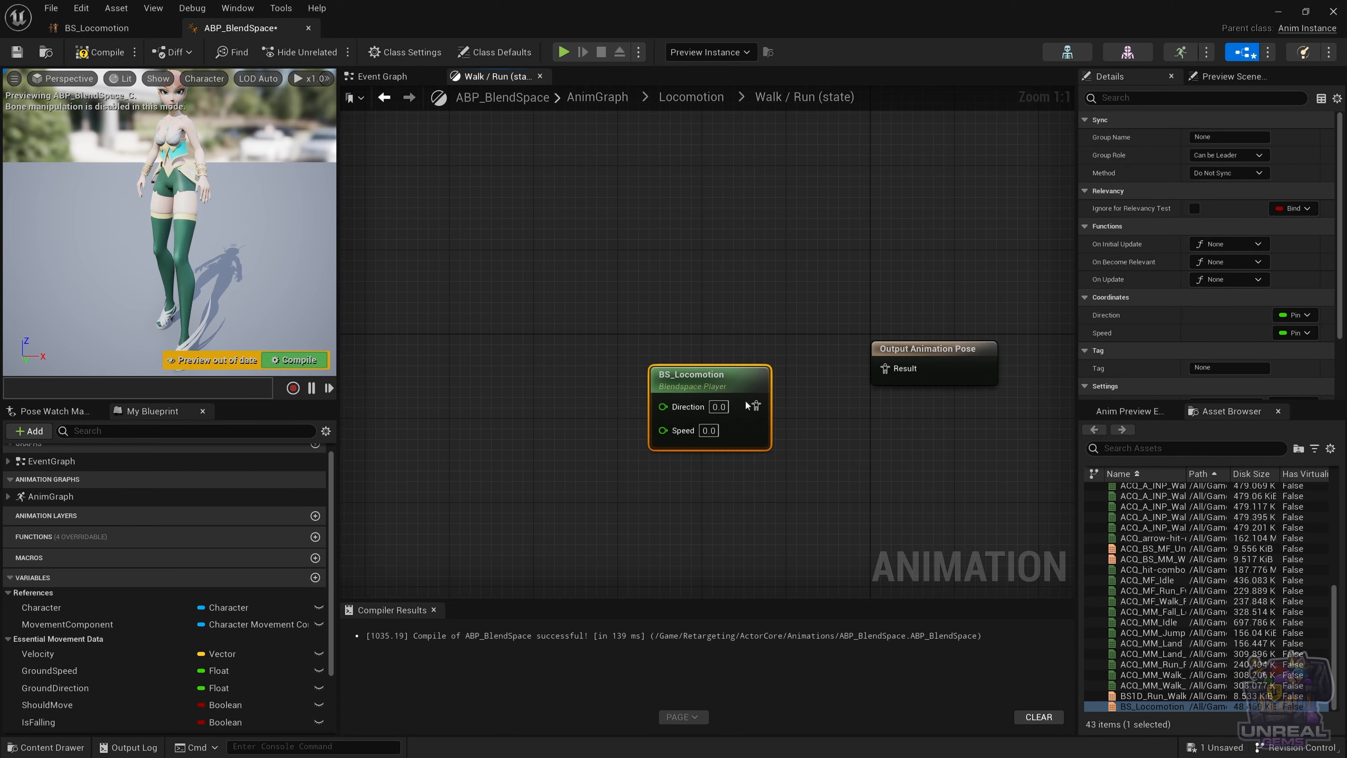
Step: Connect the BS_Locomotion pose to Output Animation Pose's Result and straighten the connection between the two nodes
drag(754, 402, 865, 387)
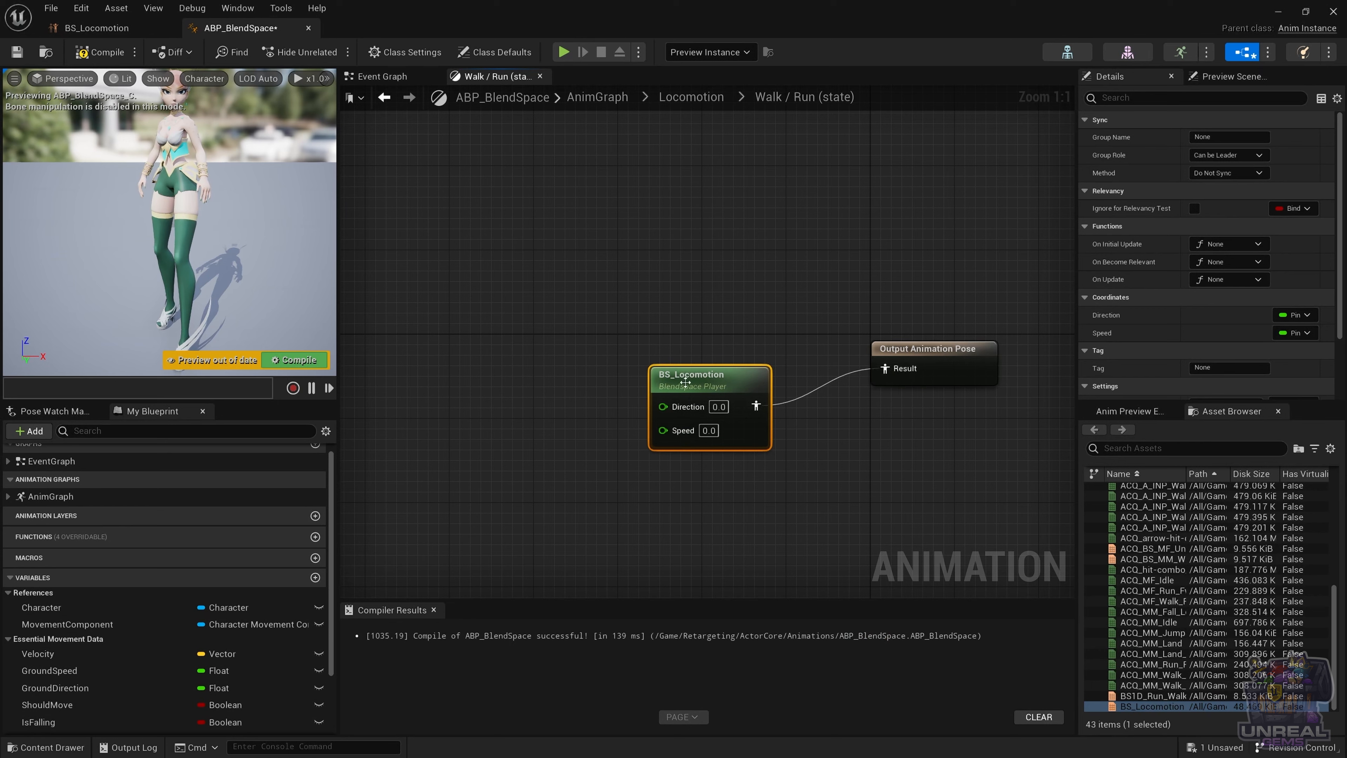
drag(685, 383, 670, 346)
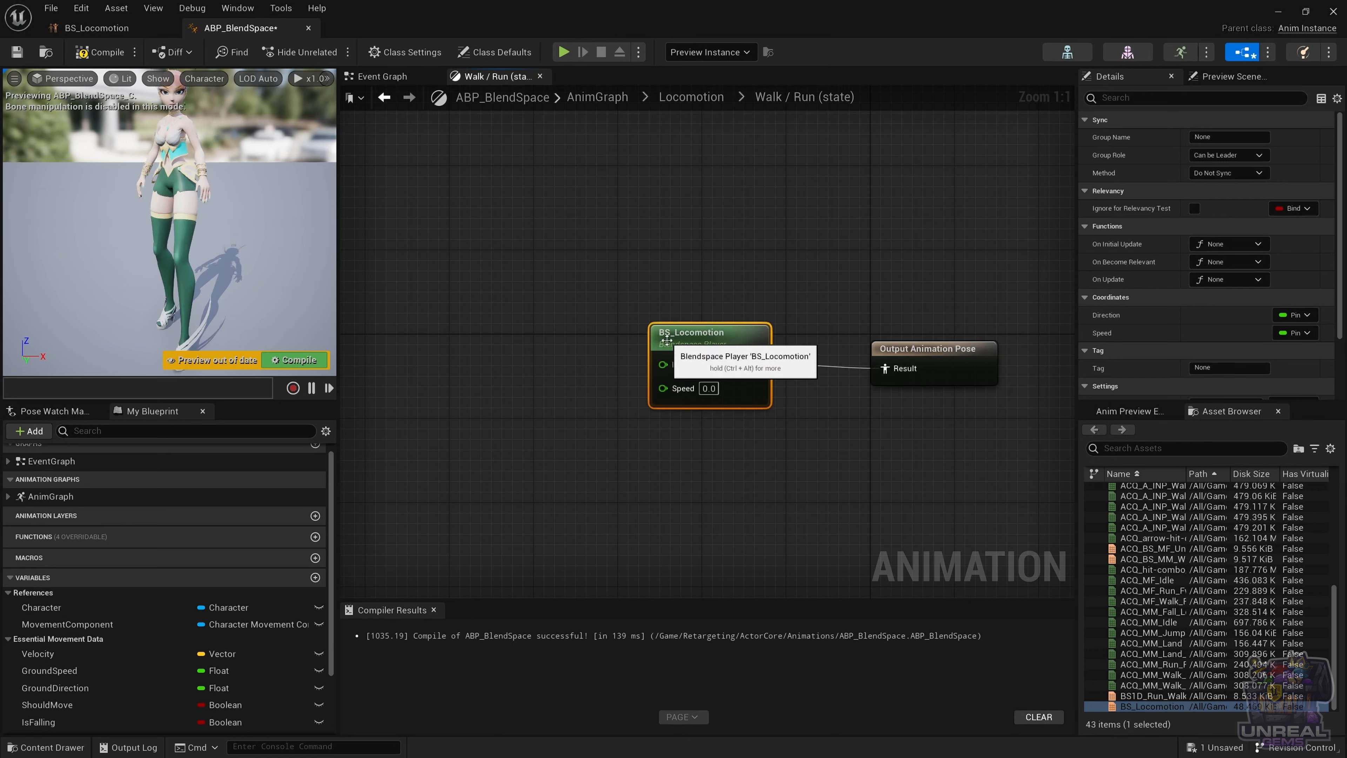
drag(905, 403, 906, 409)
key(q)
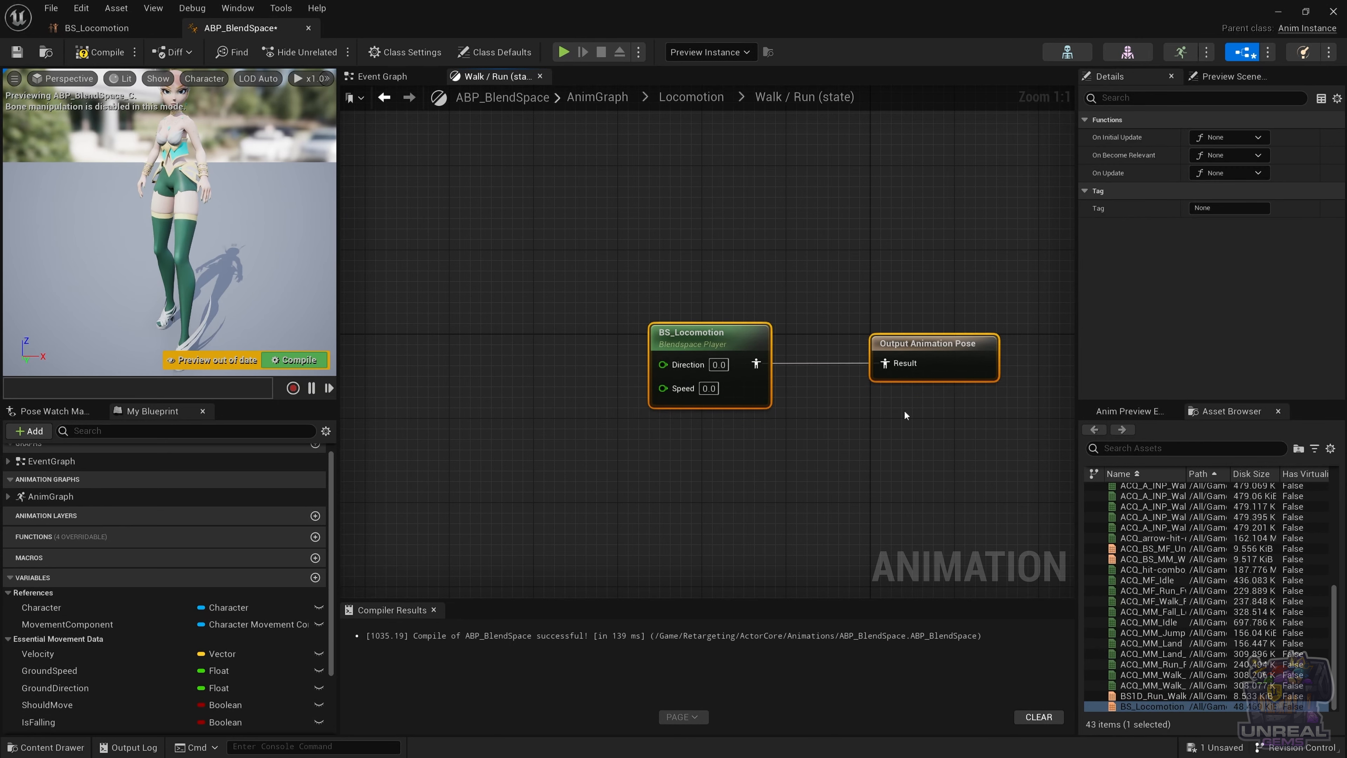
Step: Feed GroundSpeed into BS_Locomotion's Speed and GroundDirection into its Direction, with the Ground Speed node below Ground Direction
drag(65, 672, 578, 450)
drag(659, 406, 660, 389)
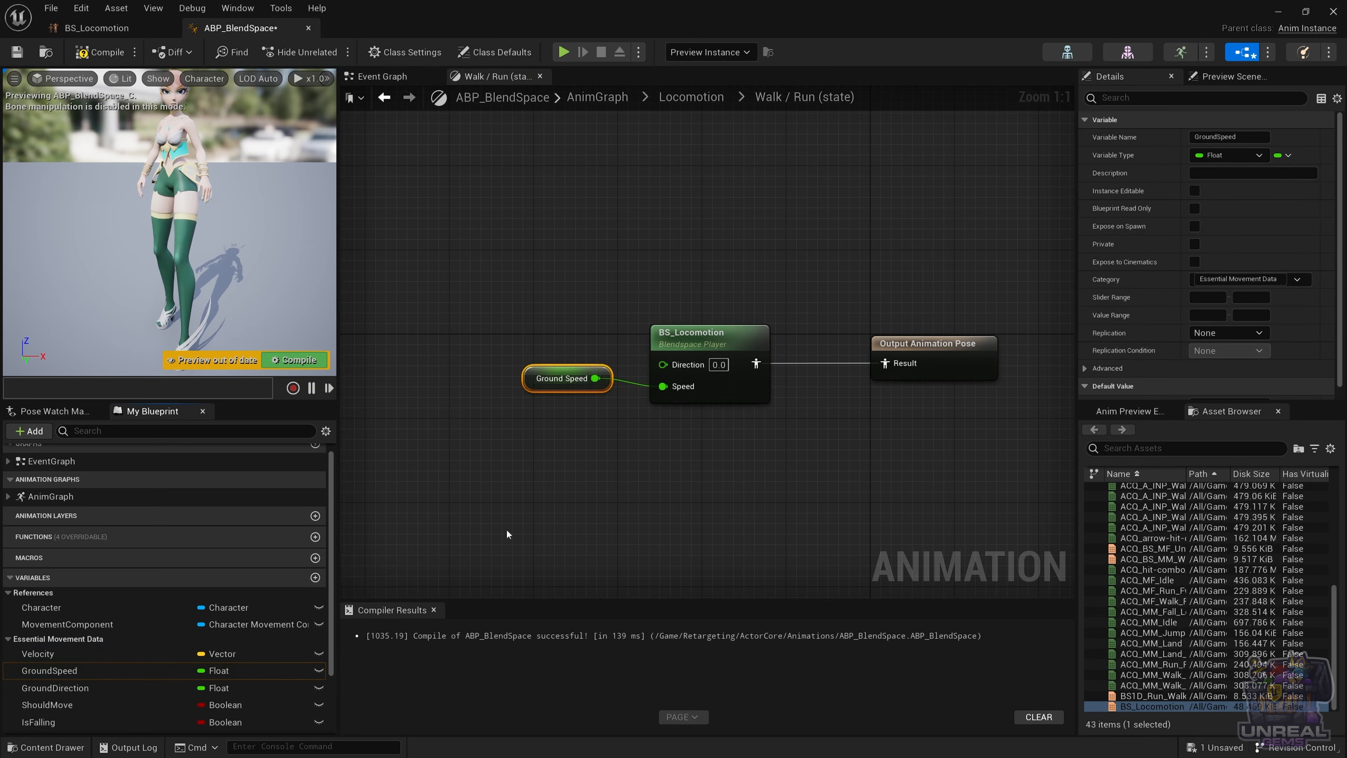
drag(69, 687, 607, 413)
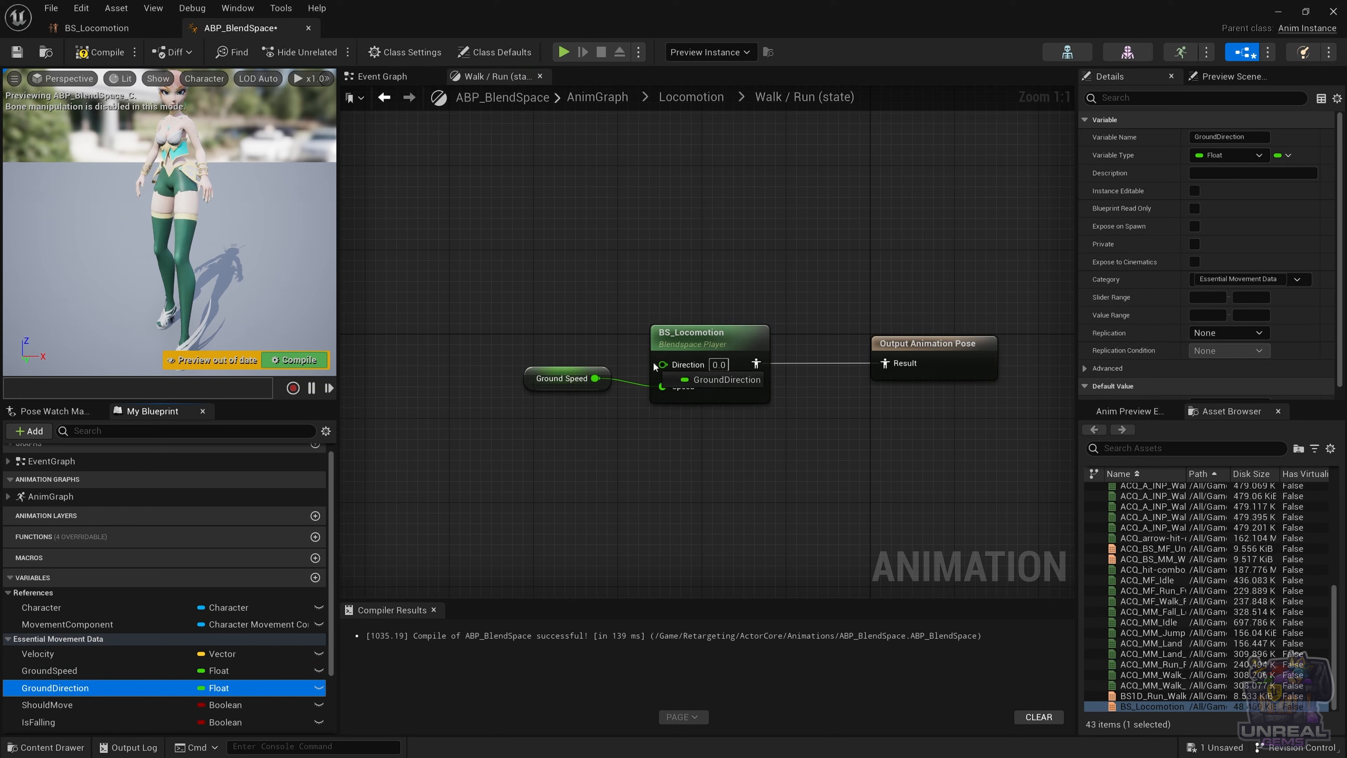
drag(654, 365, 658, 365)
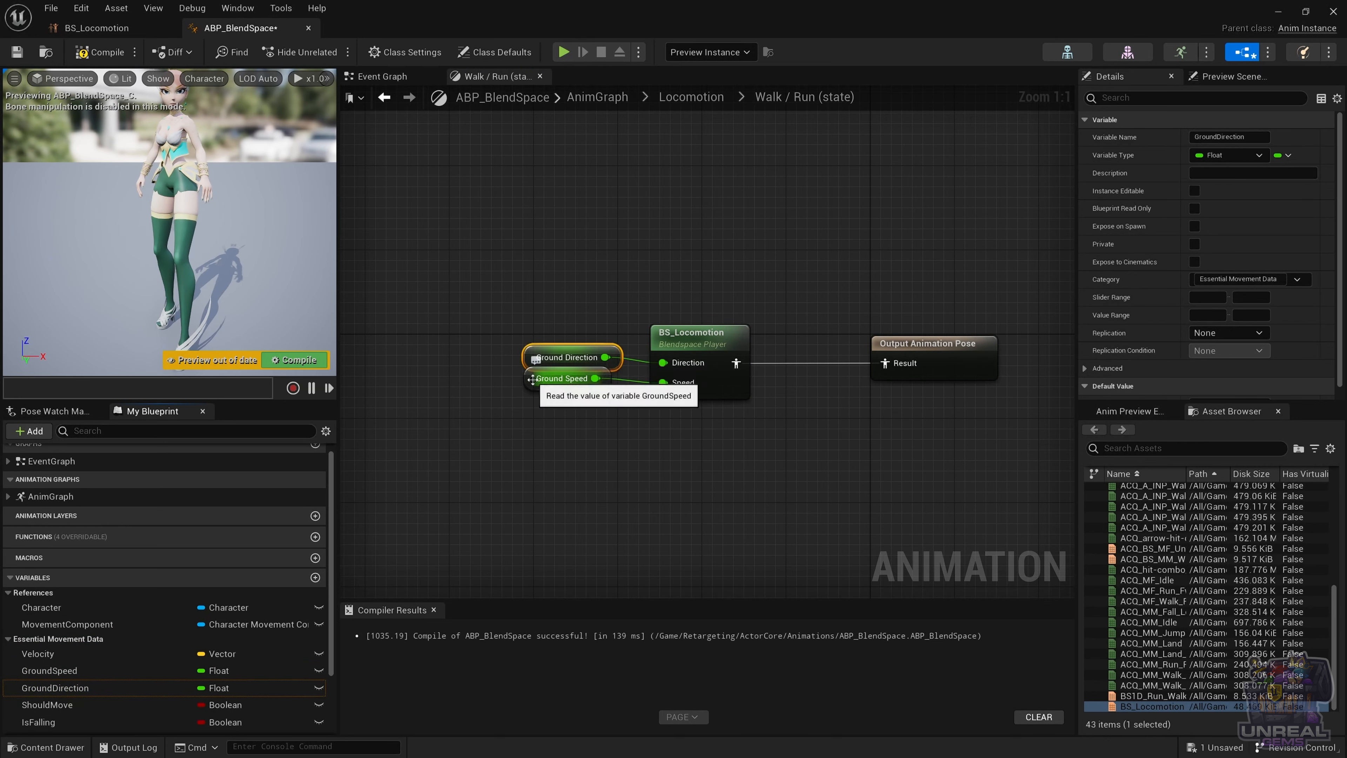
drag(532, 380, 533, 400)
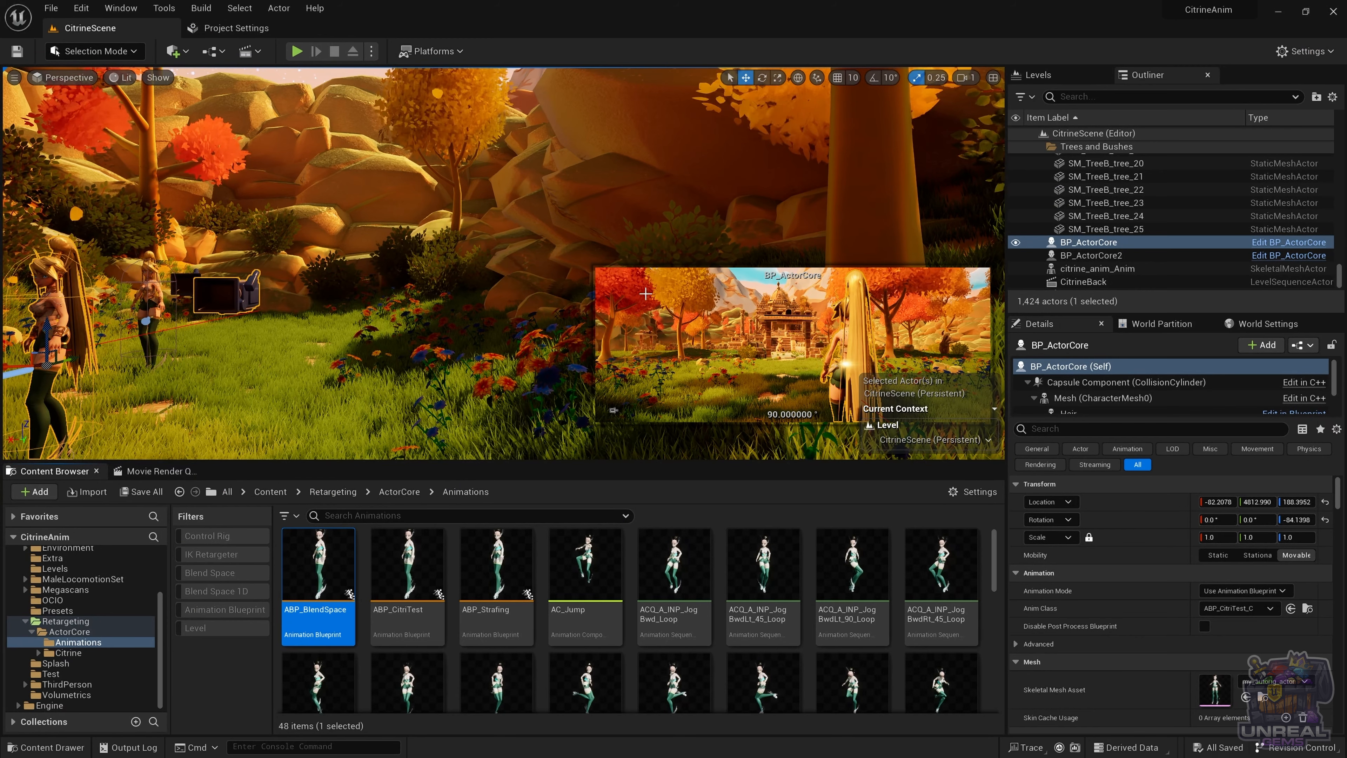
Step: Play the CitrineScene level, test the character's forward and sideways movement, and stop the session
click(297, 51)
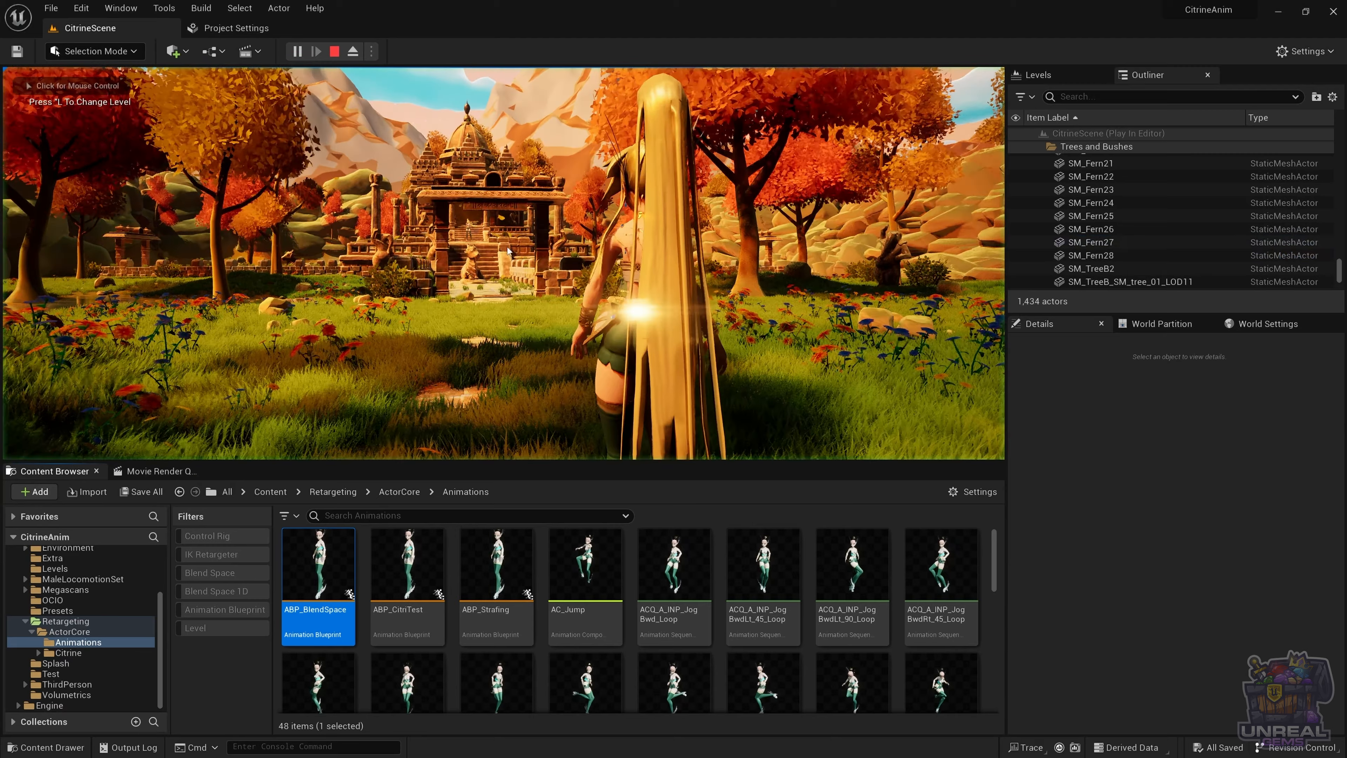
key(w)
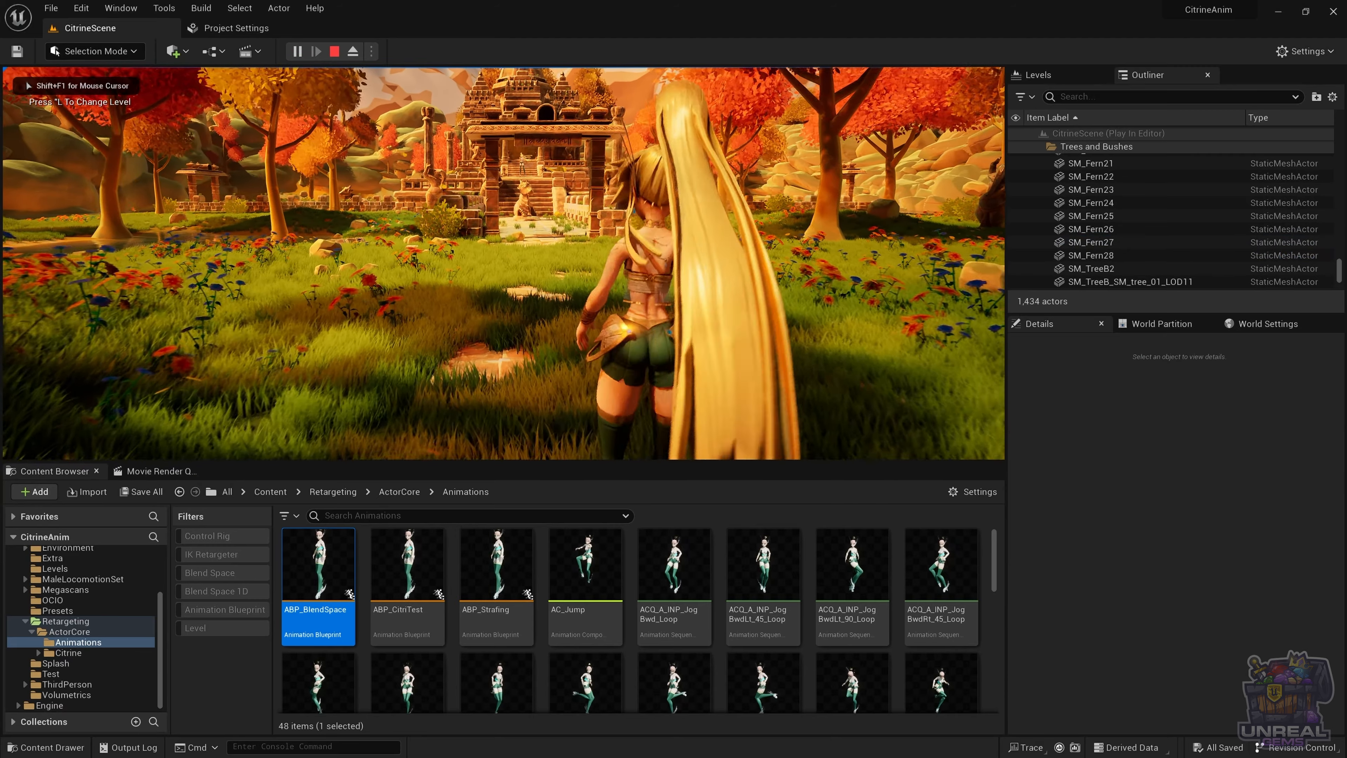
key(a)
key(d)
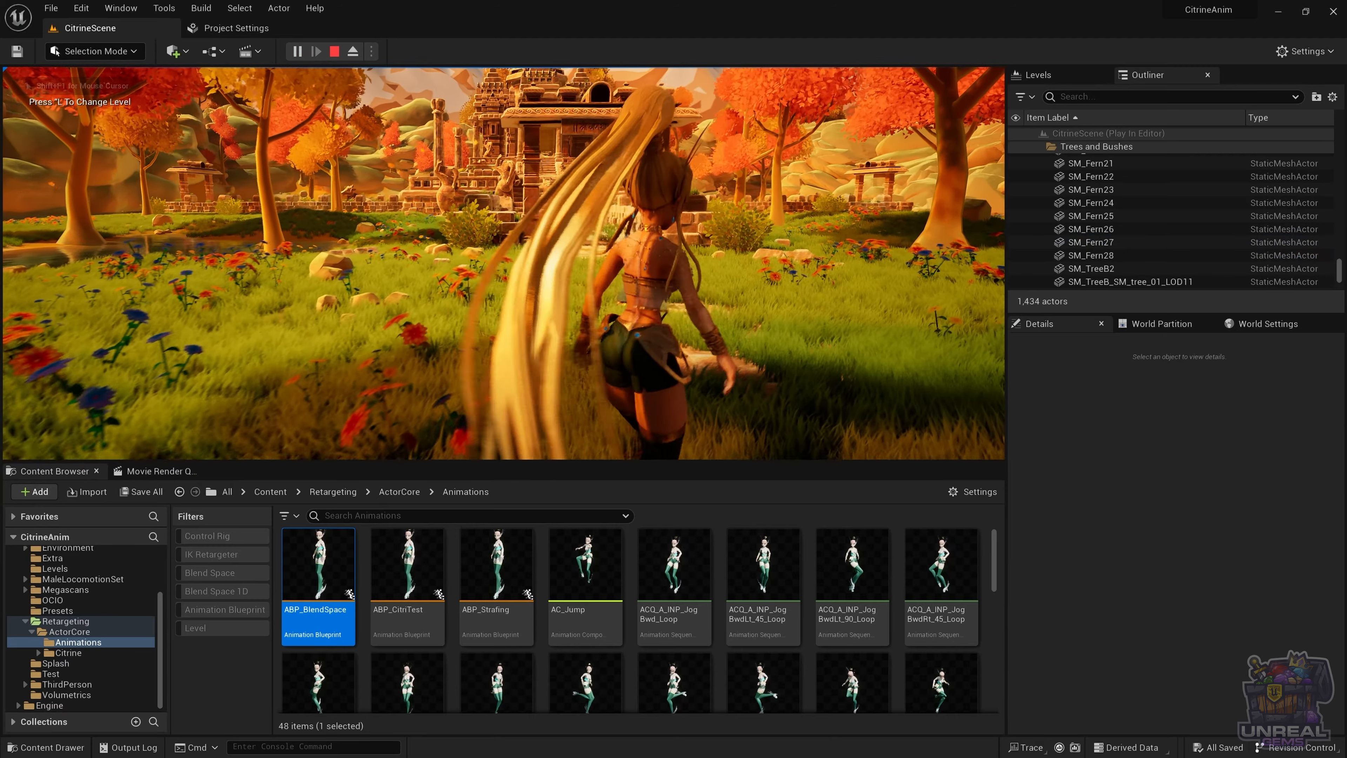
key(w)
key(a)
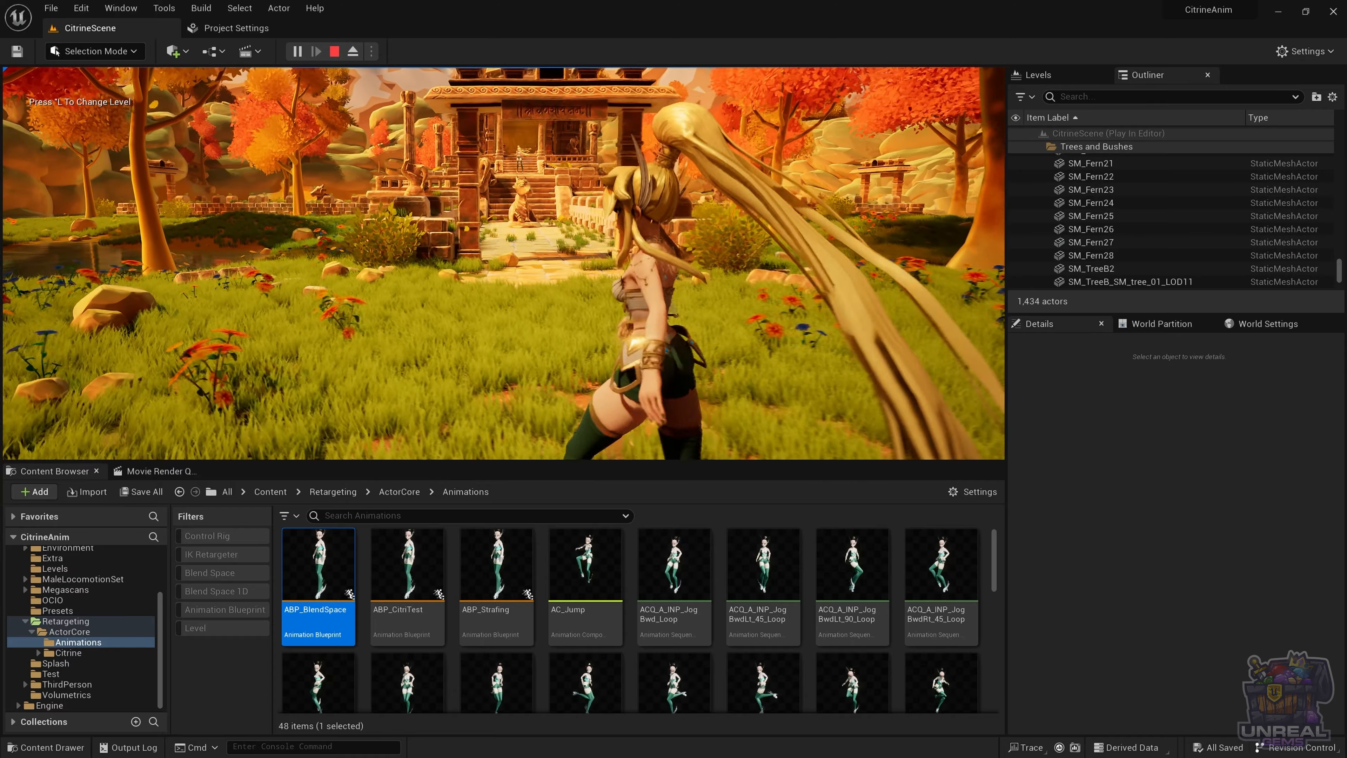
key(d)
key(a)
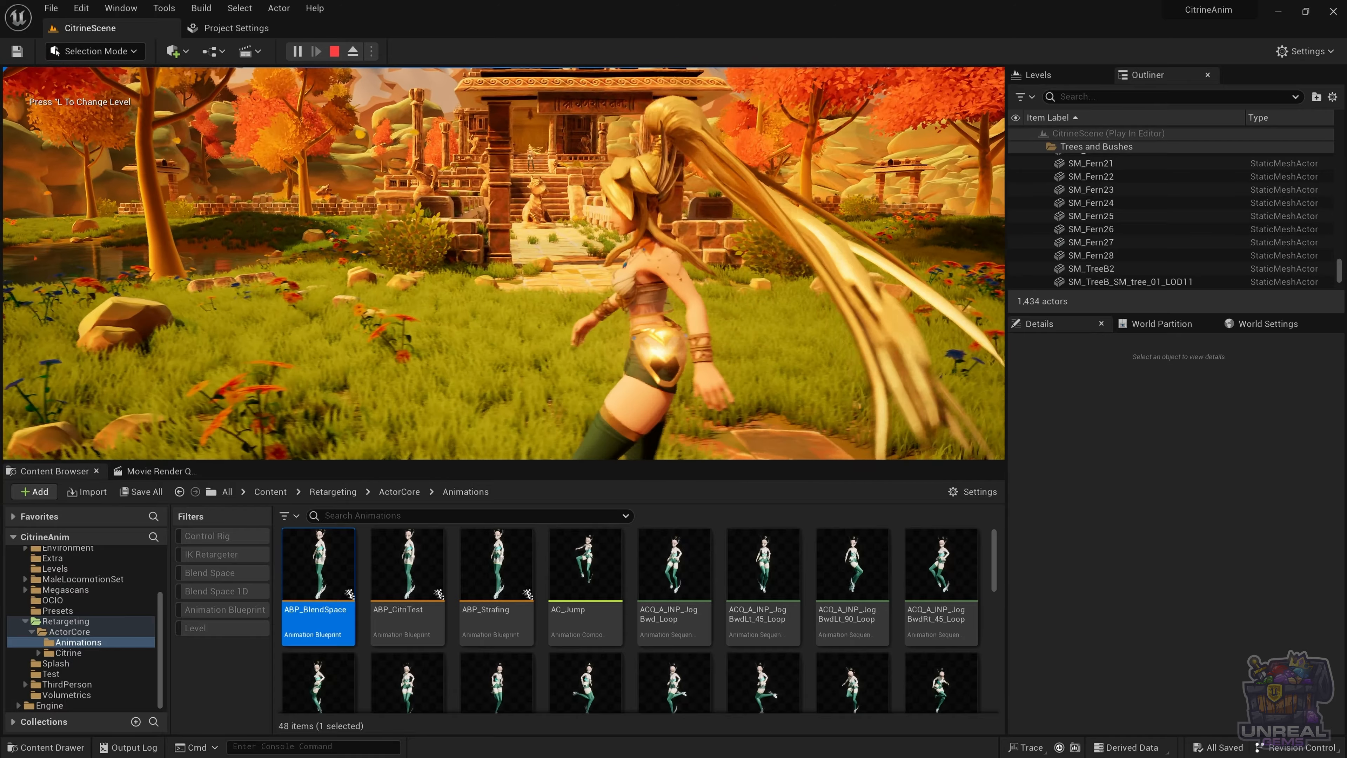
key(d)
key(w)
key(Escape)
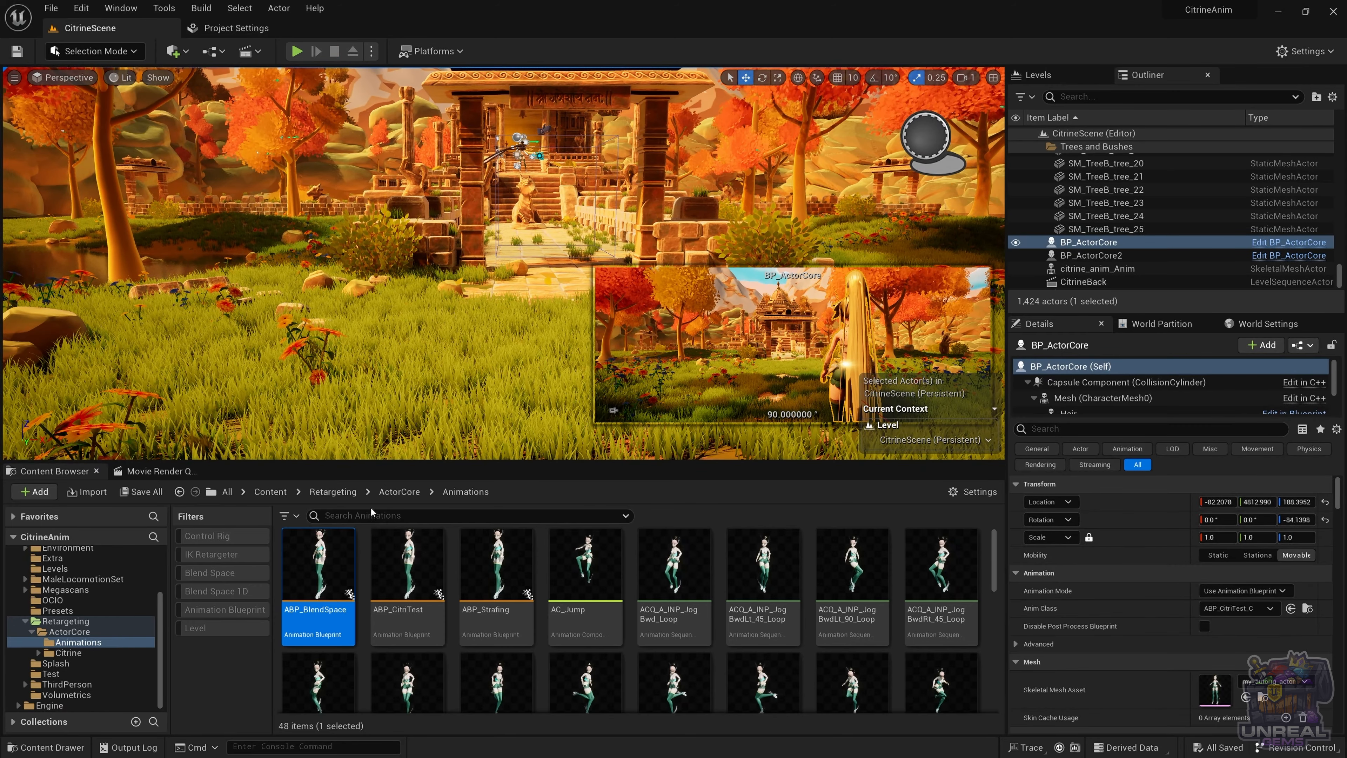
Step: Open the BP_ActorCore blueprint from the character in the level and show its viewport
key(f)
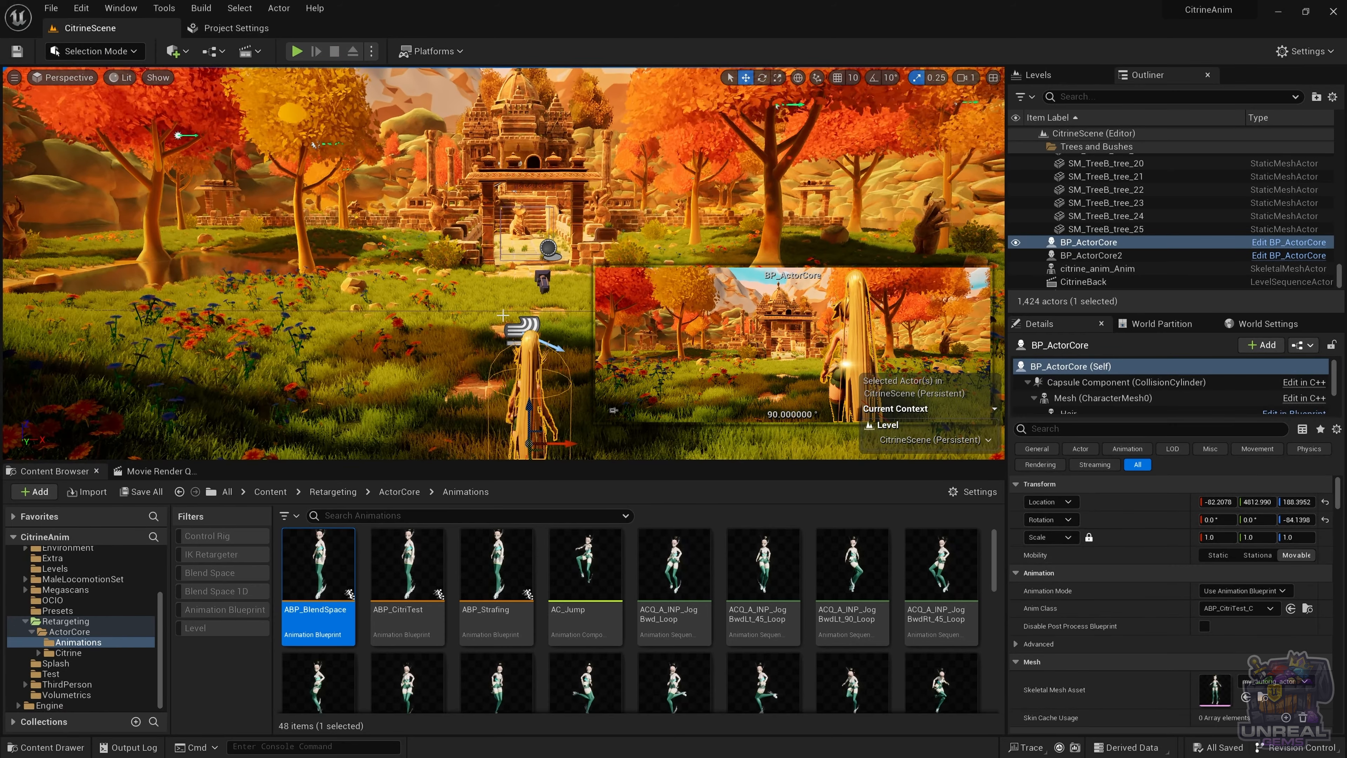
double_click(522, 388)
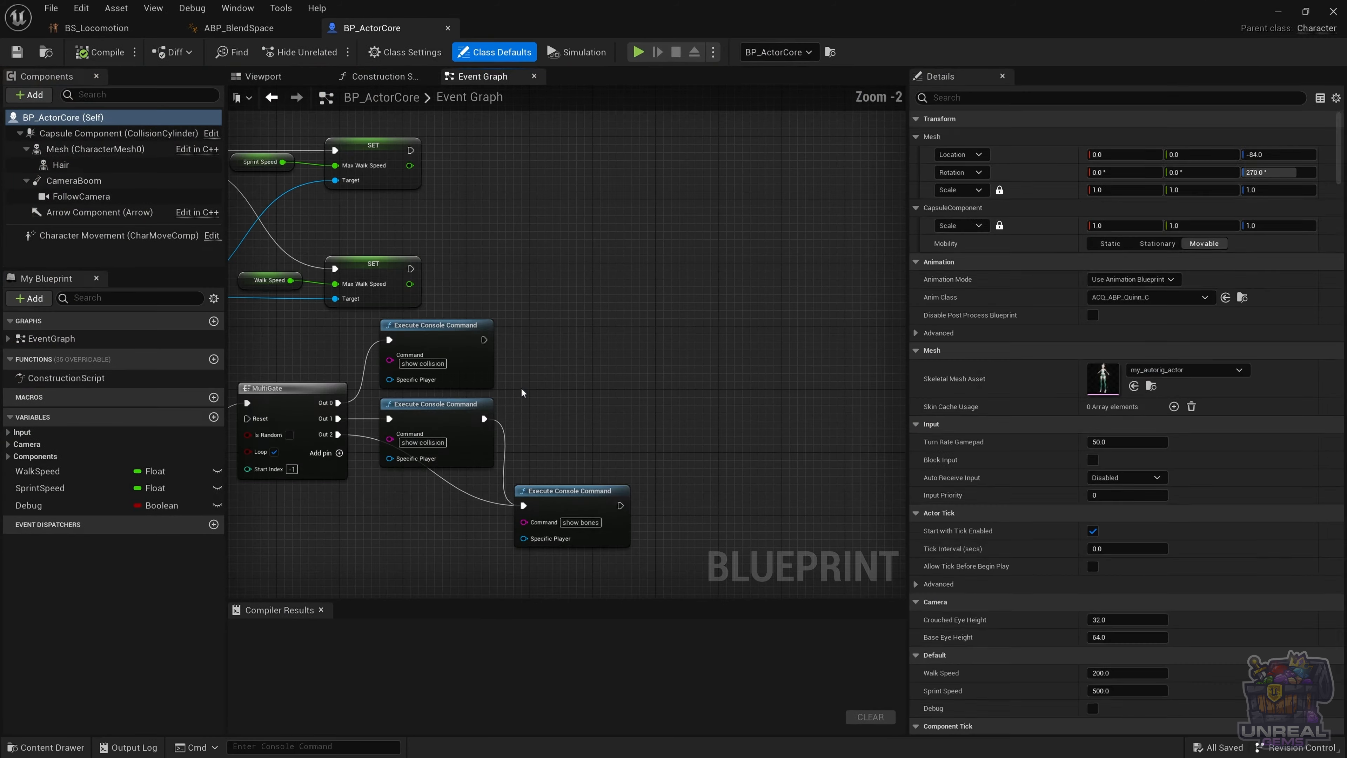
click(263, 77)
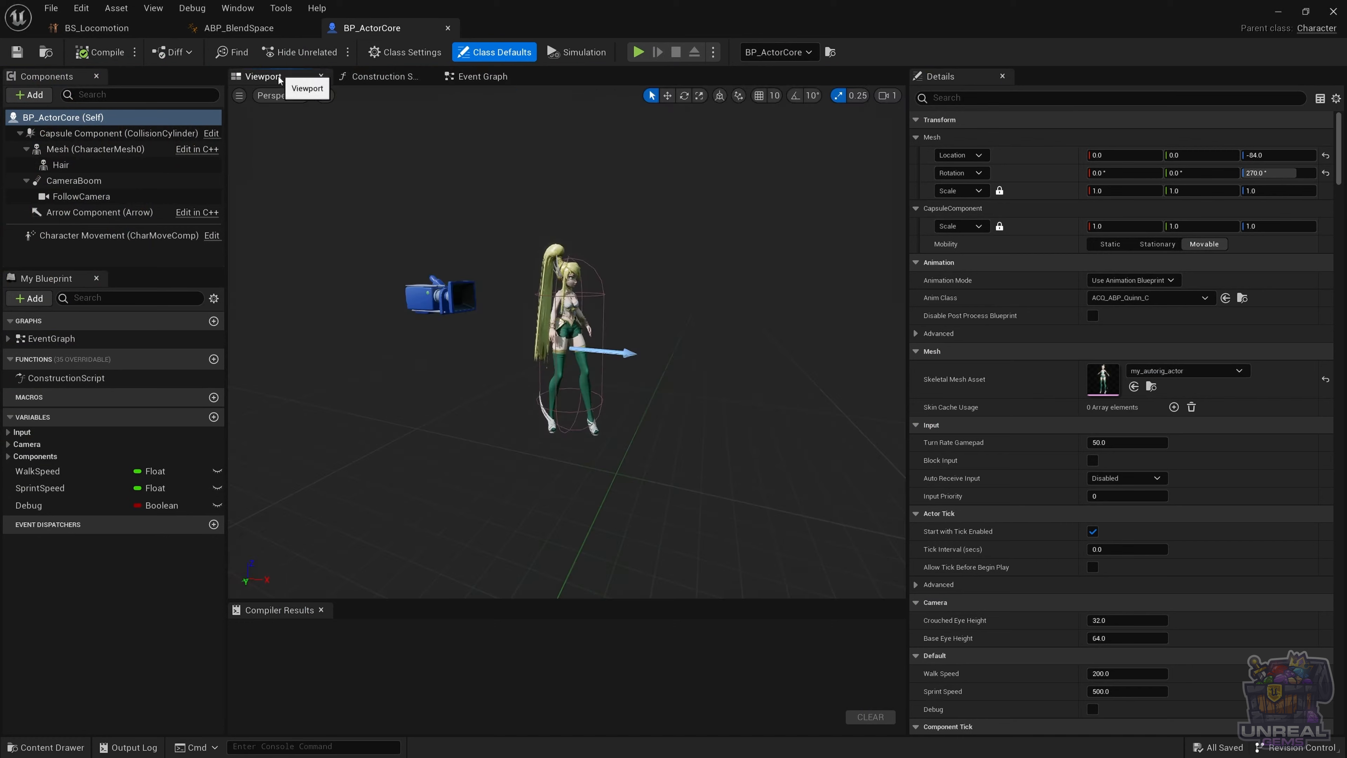
Step: Enable Use Controller Desired Rotation and disable Orient Rotation to Movement on the Character Movement component, and compile and save the blueprint
click(98, 235)
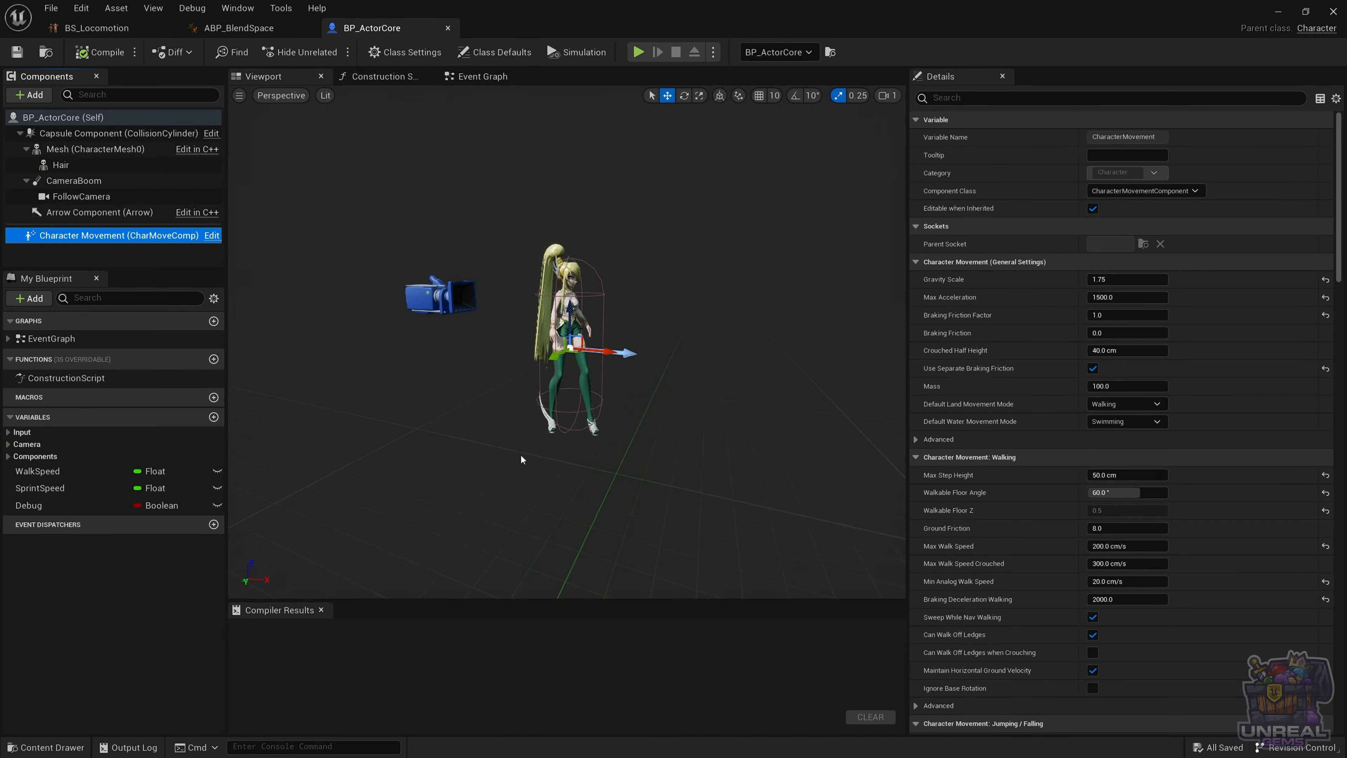
scroll(1154, 419, down, 10)
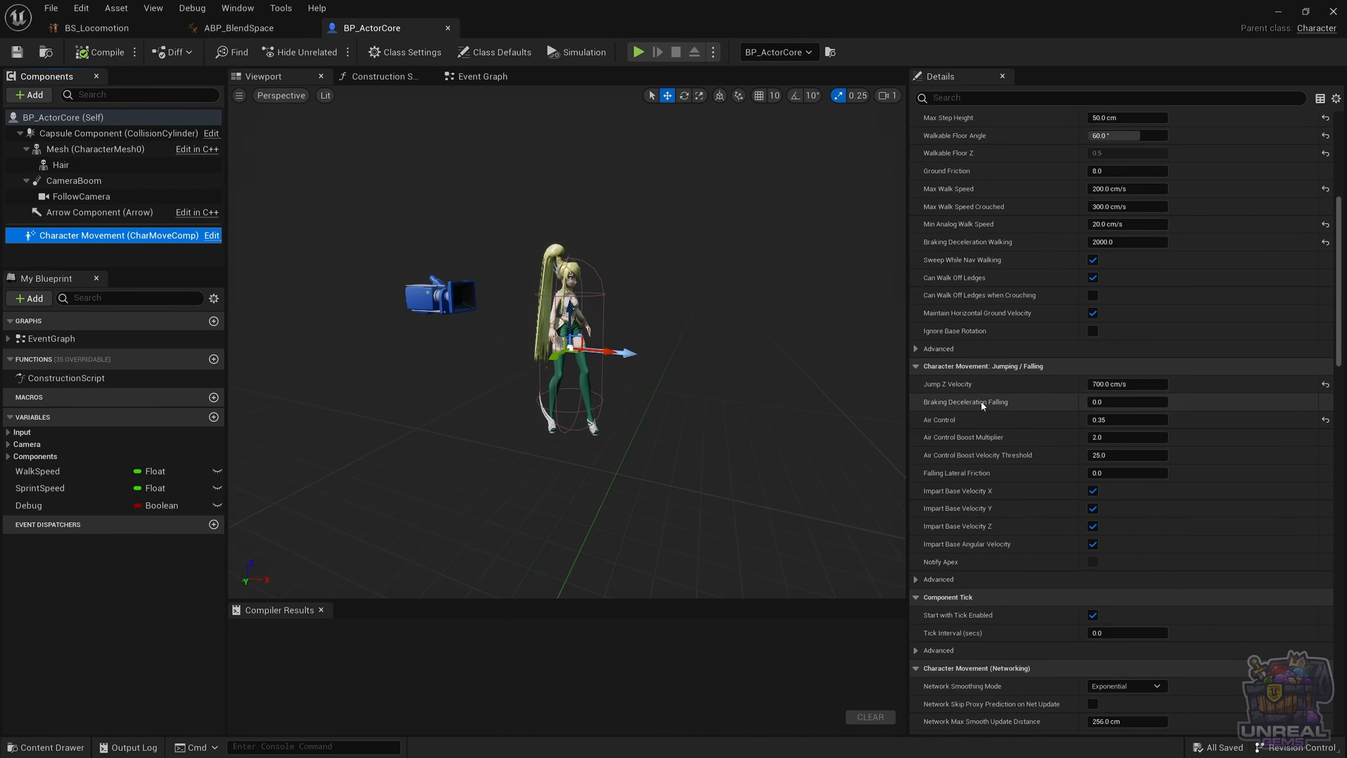
scroll(989, 405, down, 10)
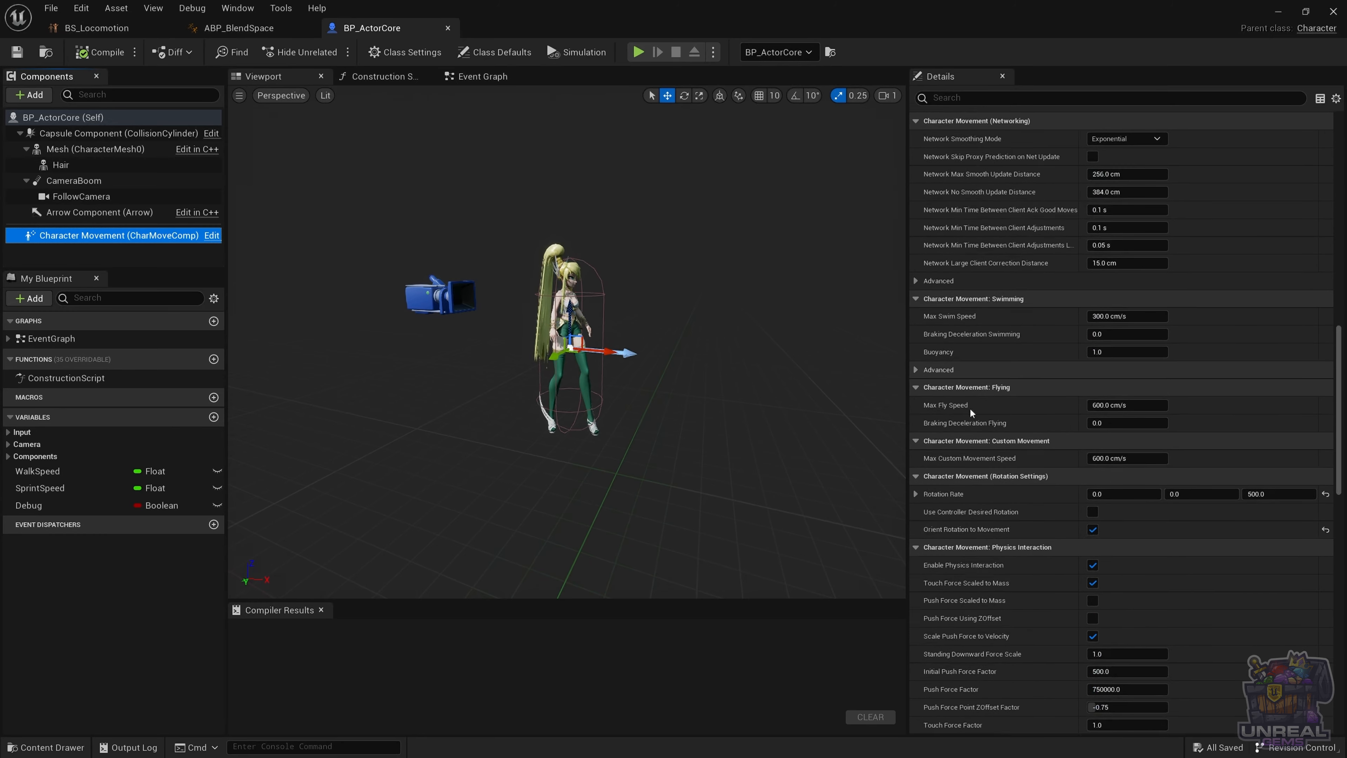
scroll(971, 411, down, 1)
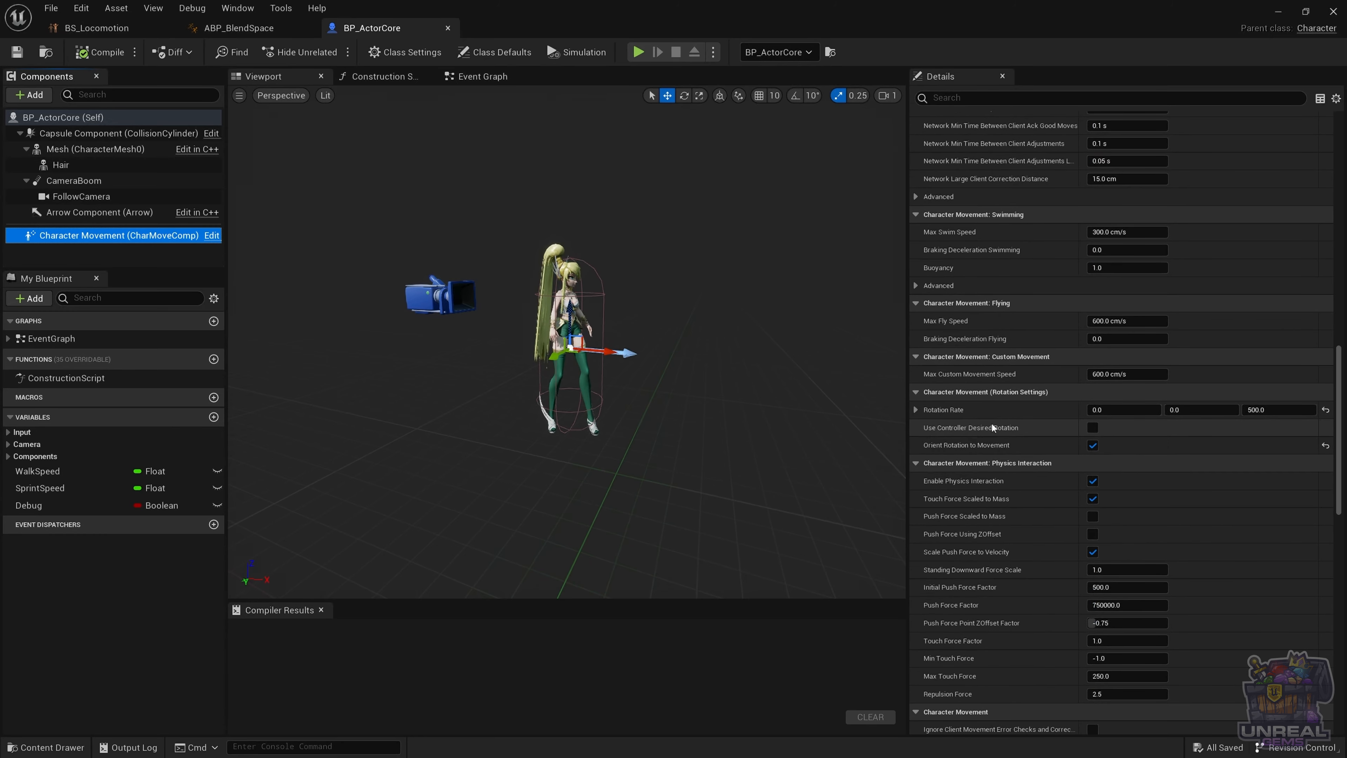
mouse_move(1005, 431)
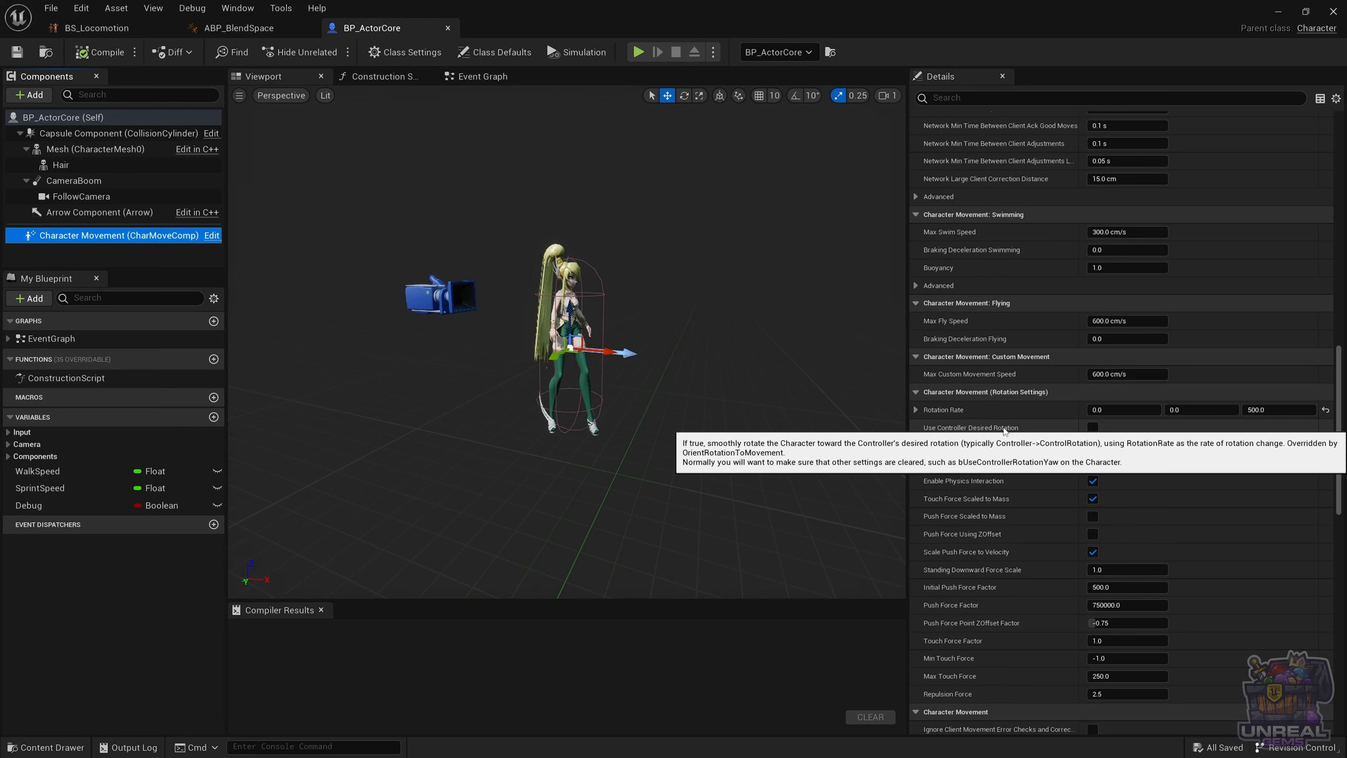
click(1094, 428)
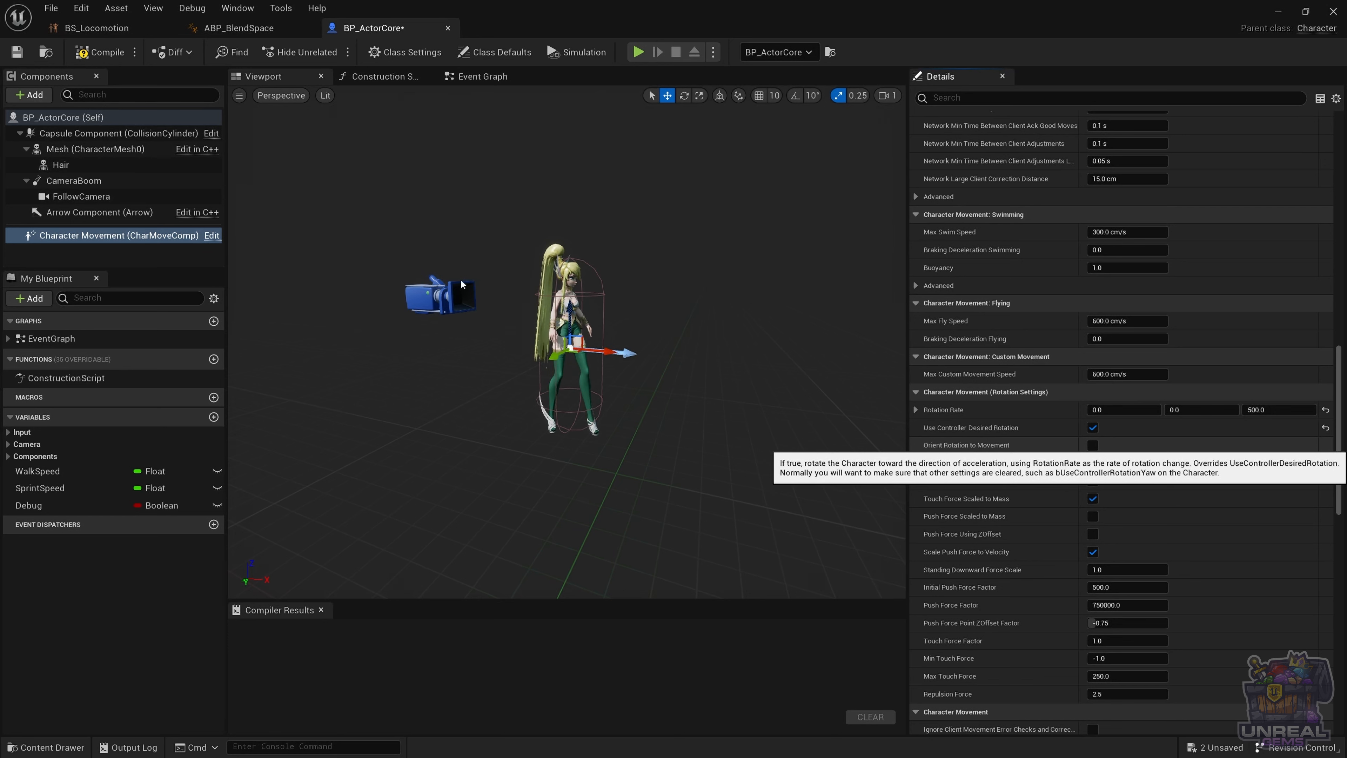
click(83, 52)
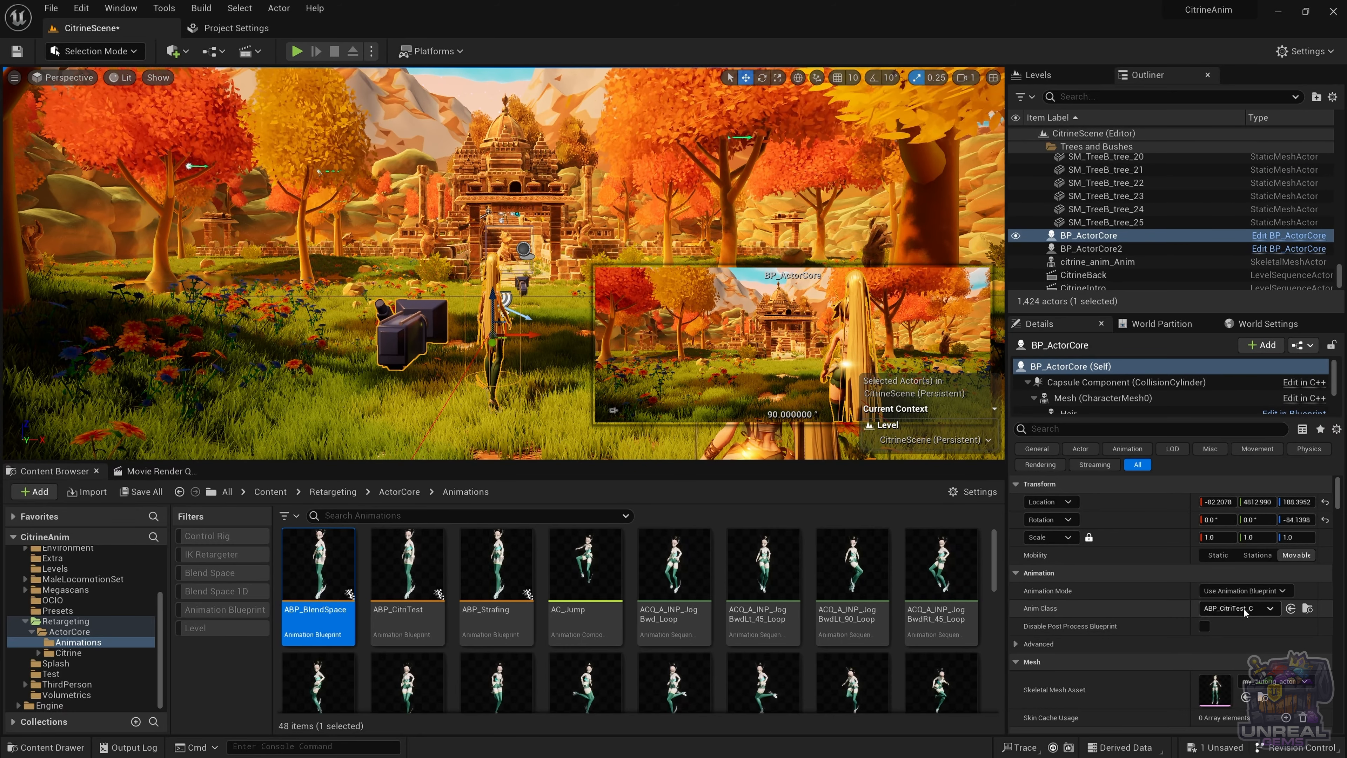
Step: Set the Anim Class of the level's BP_ActorCore to ABP_BlendSpace
click(1226, 610)
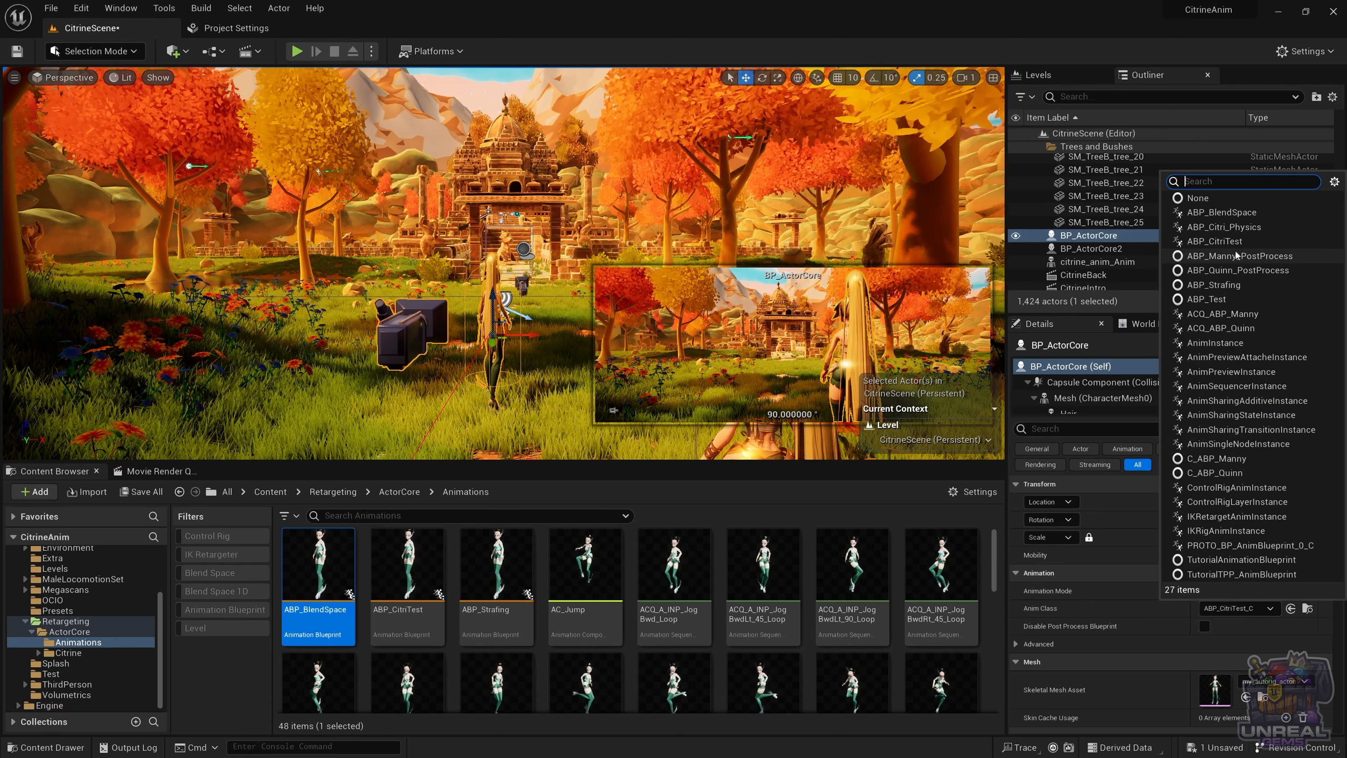
click(1220, 212)
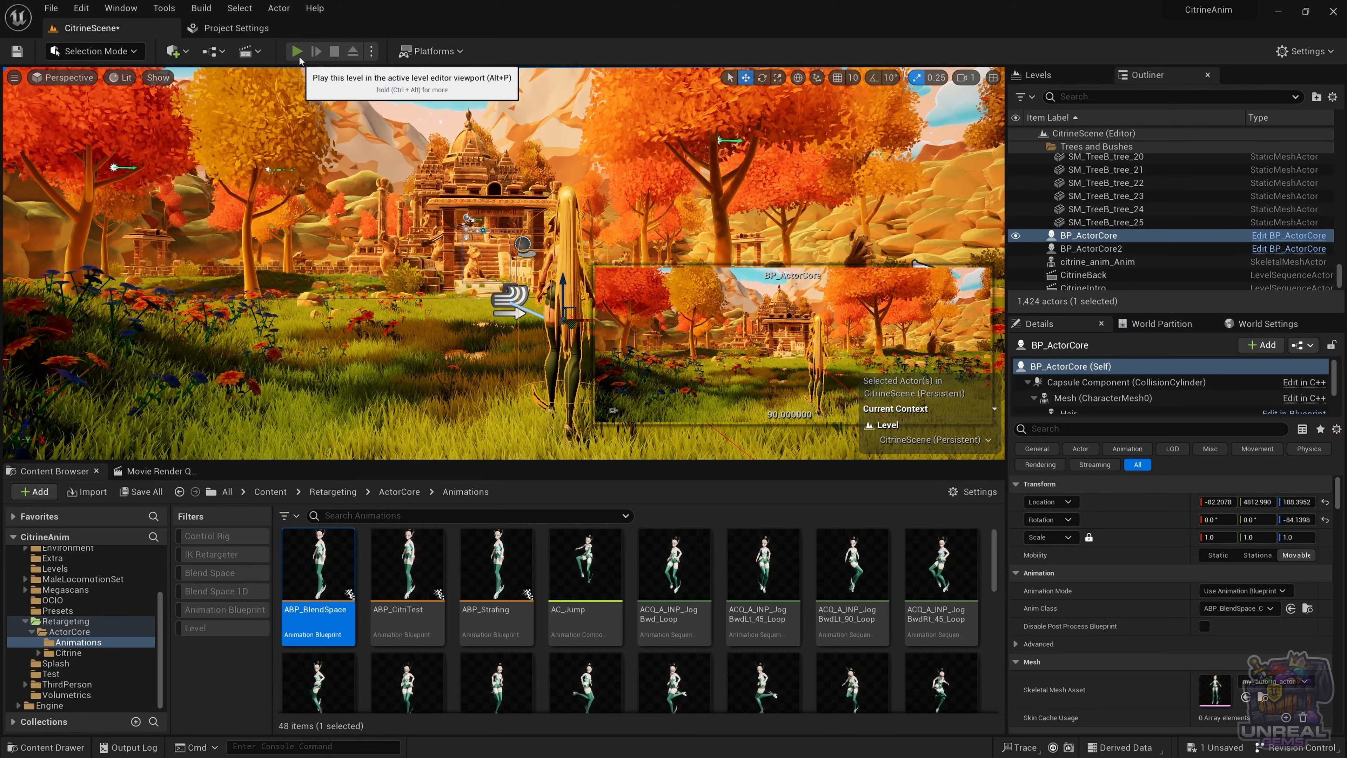
Step: Play the CitrineScene level and test the character's forward, backward, sideways and diagonal strafing across the grass
click(299, 56)
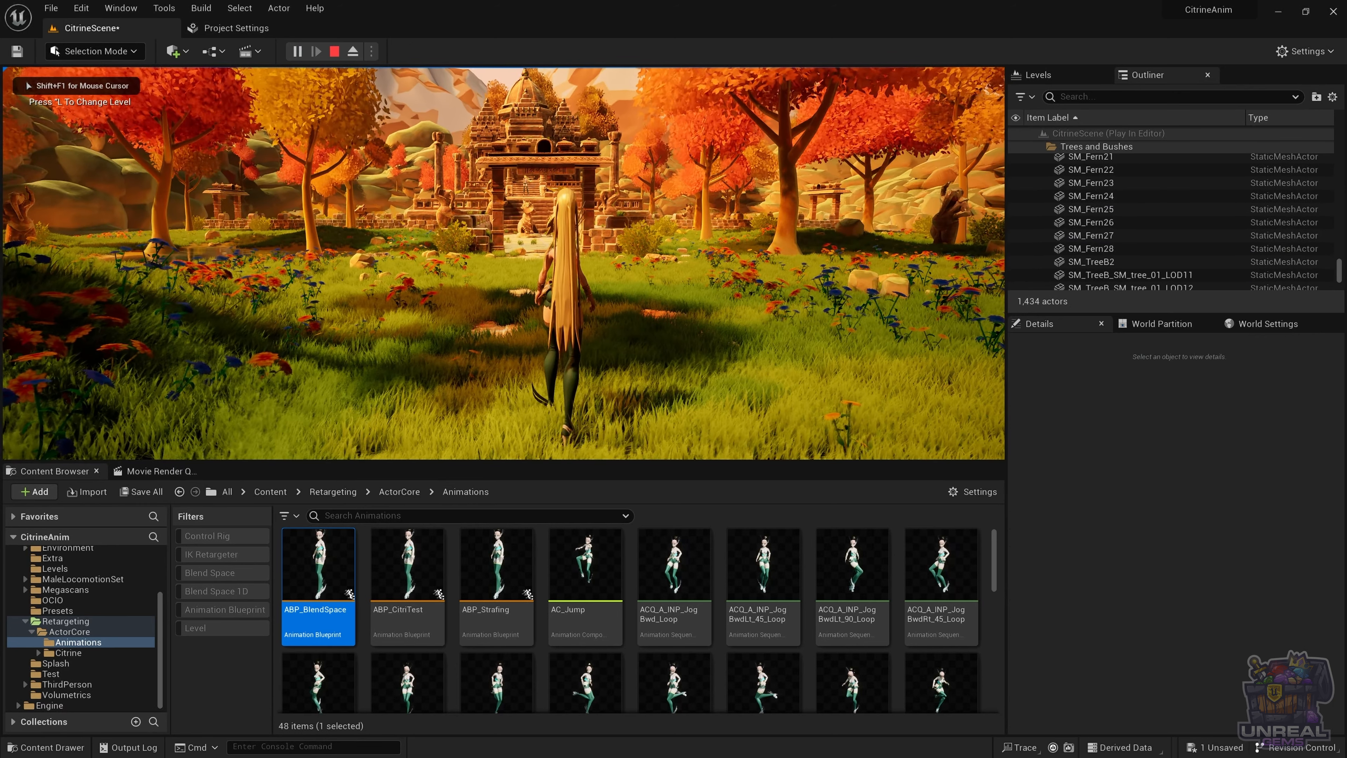
key(d)
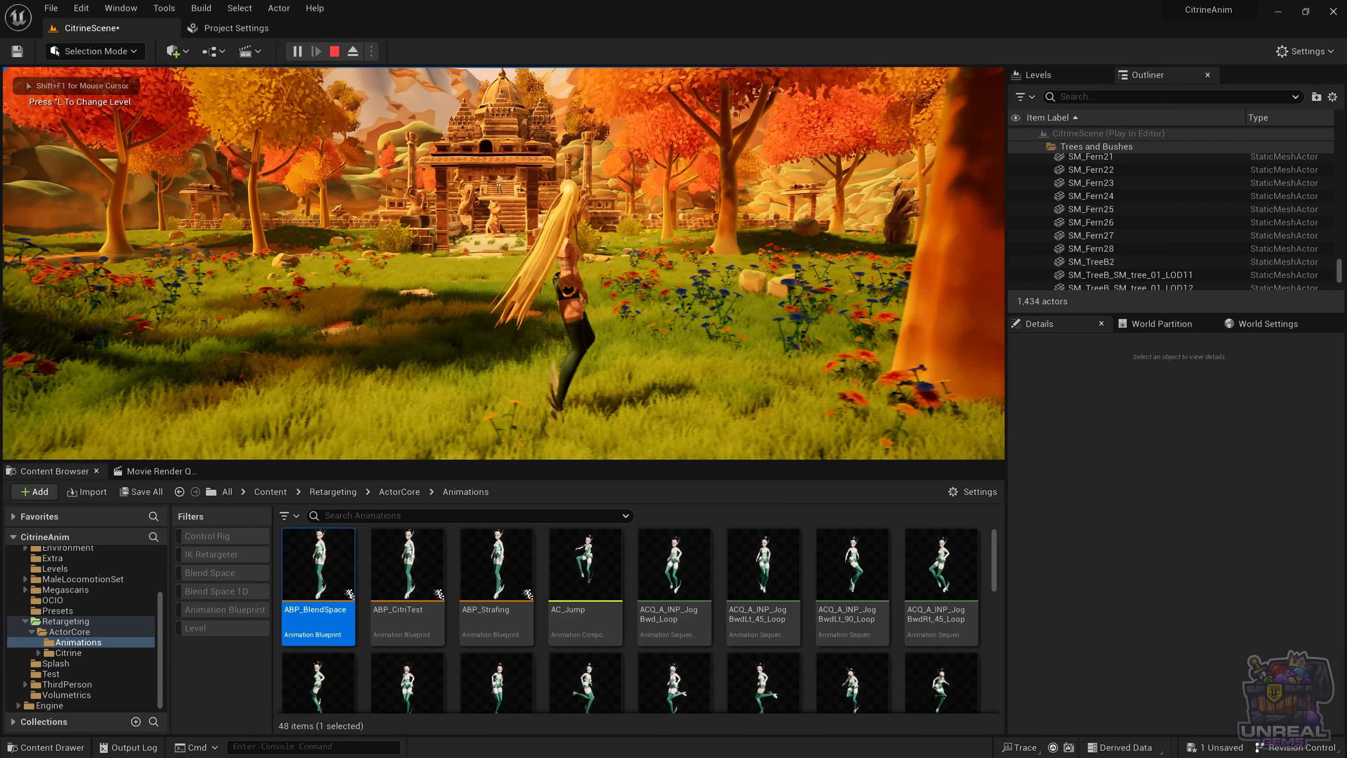
key(a)
key(w)
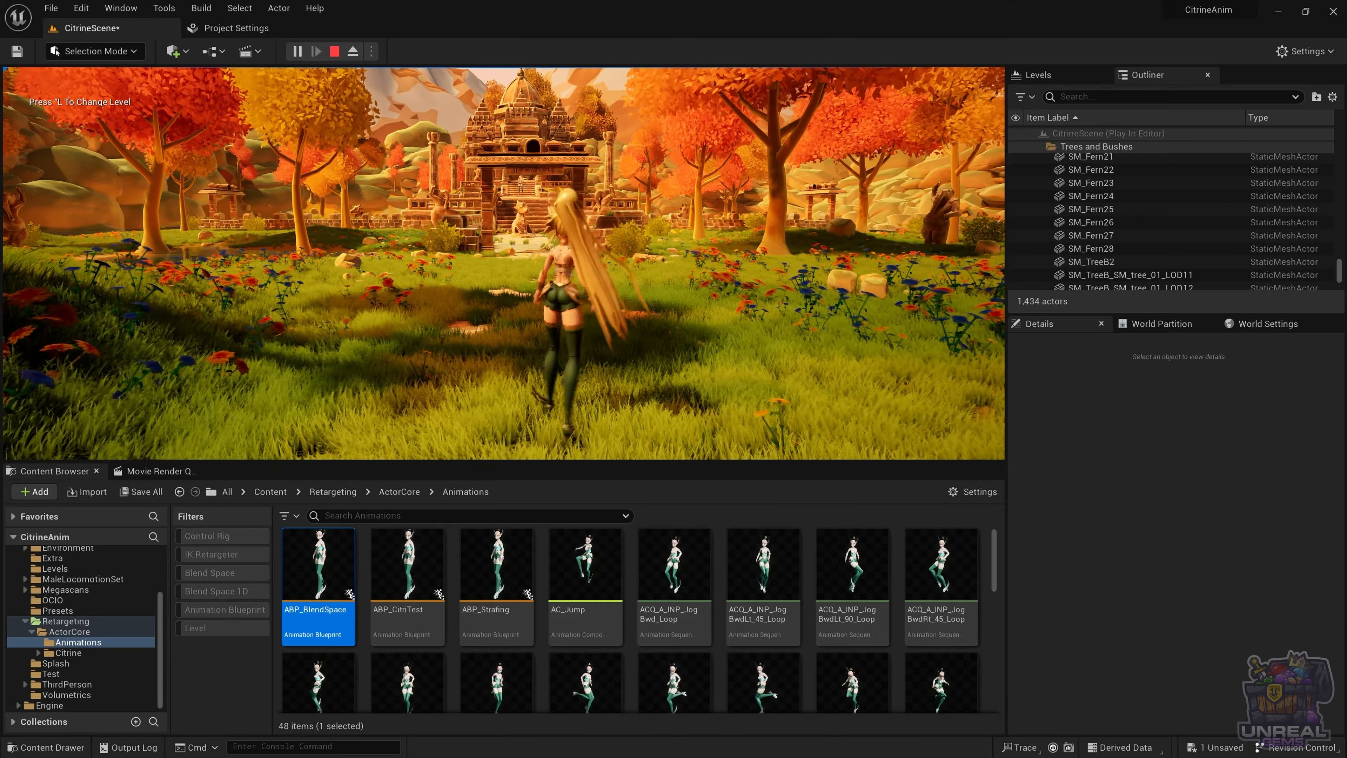
key(d)
key(w)
key(d)
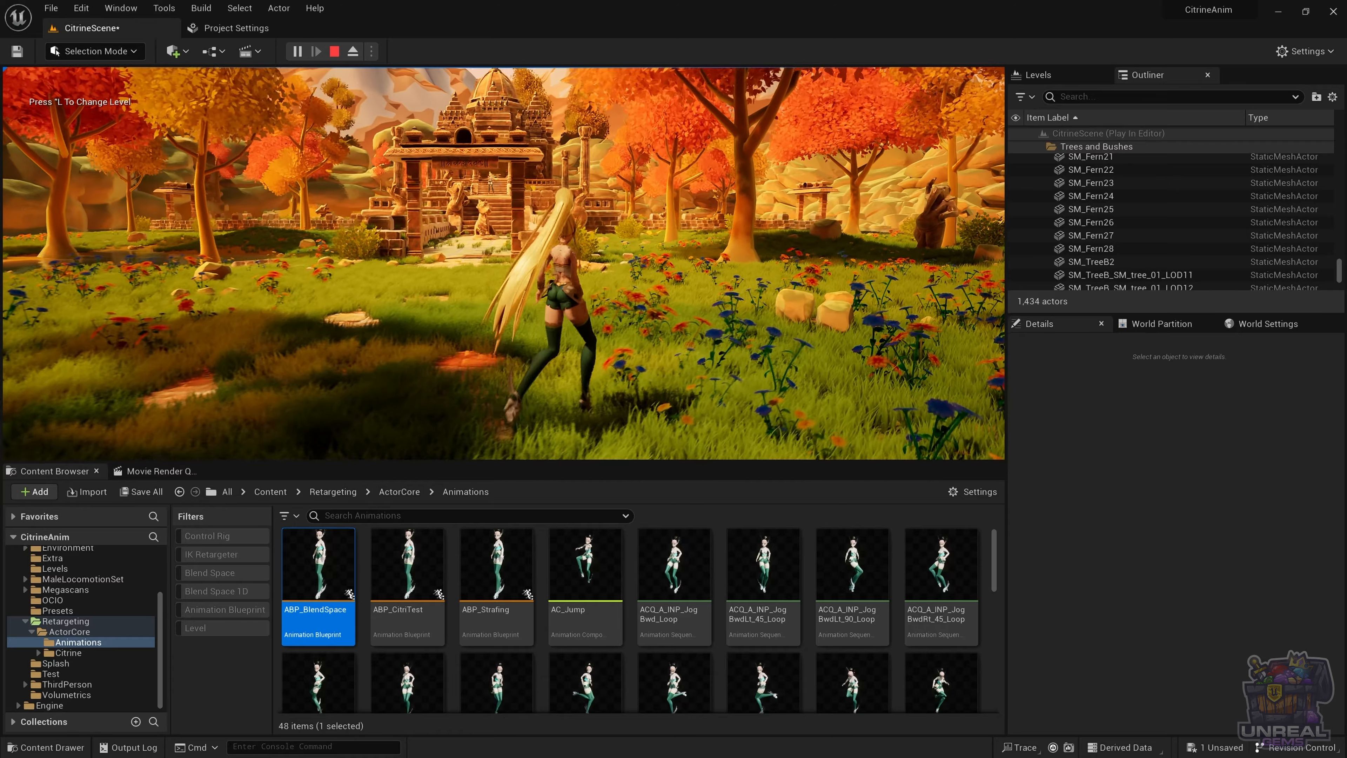
key(a)
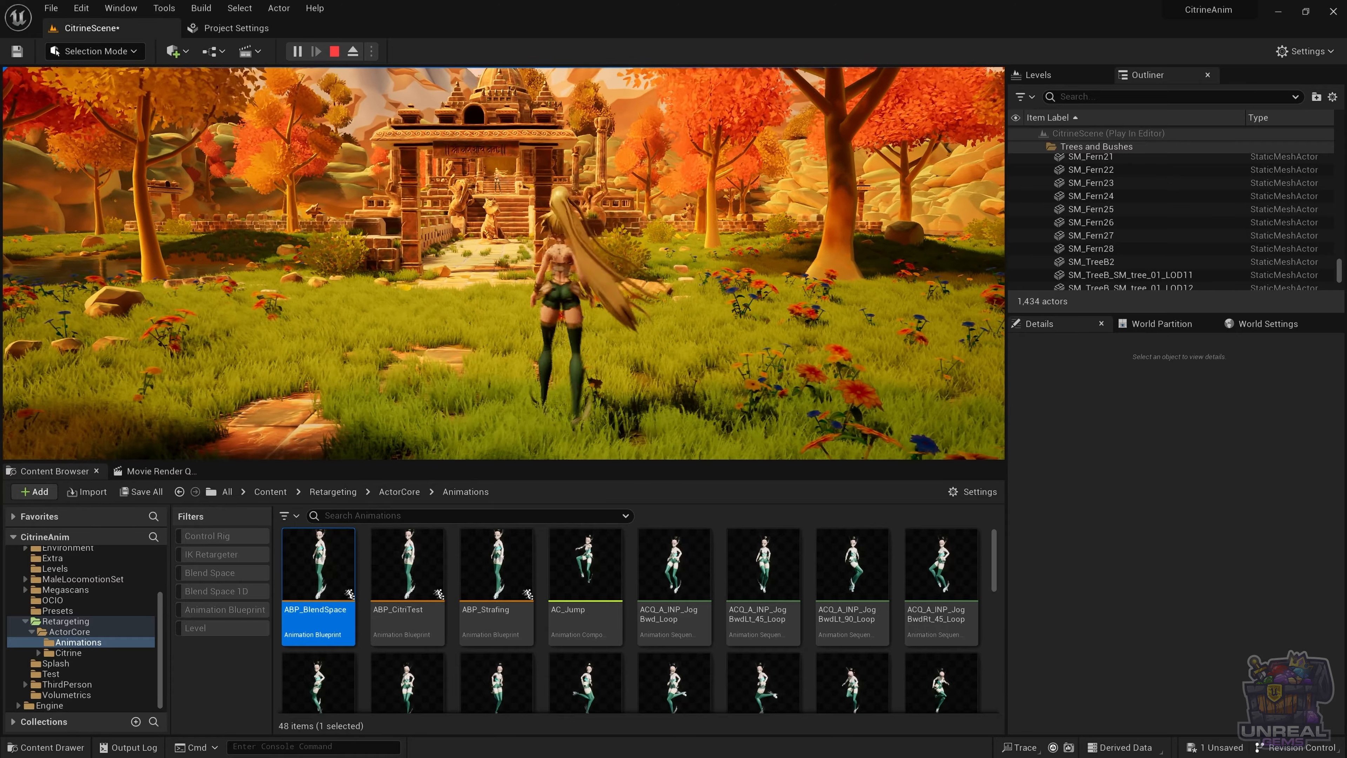
key(d)
key(s)
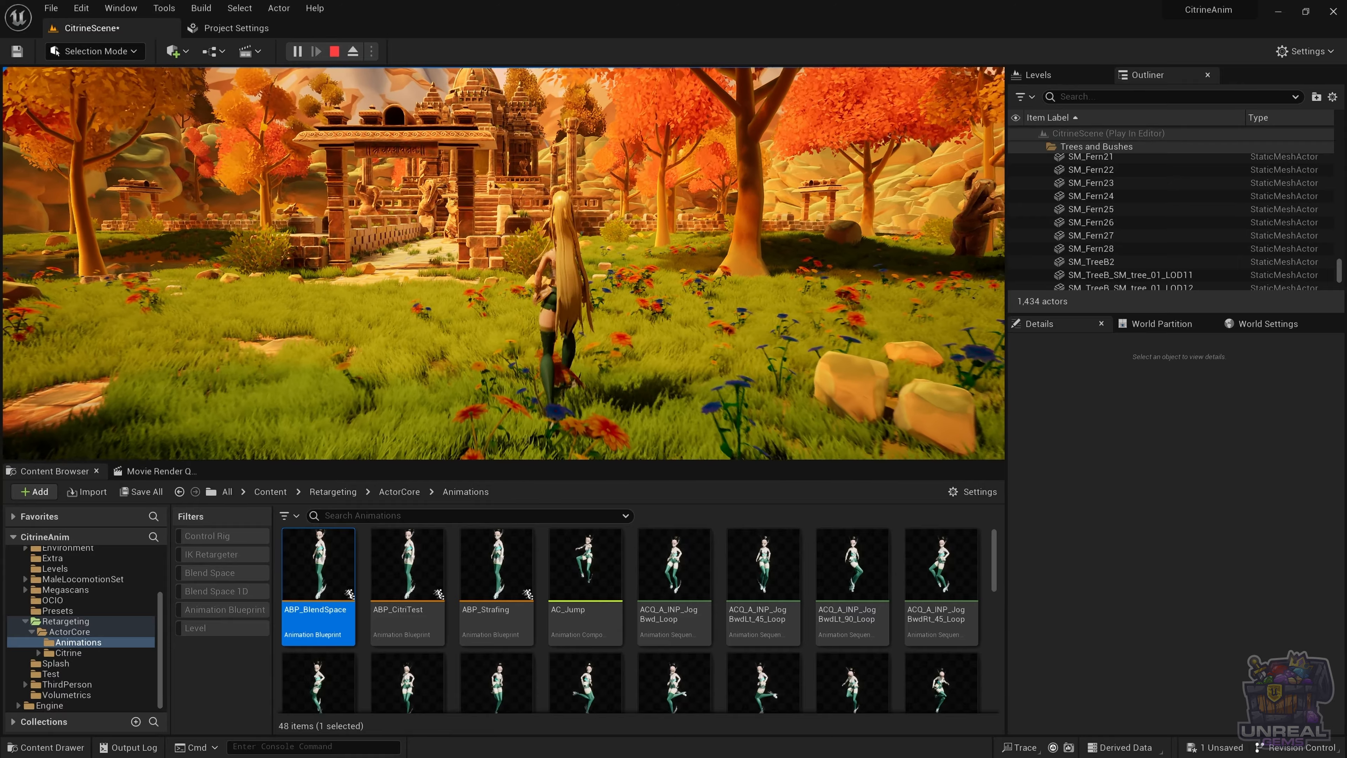
key(a)
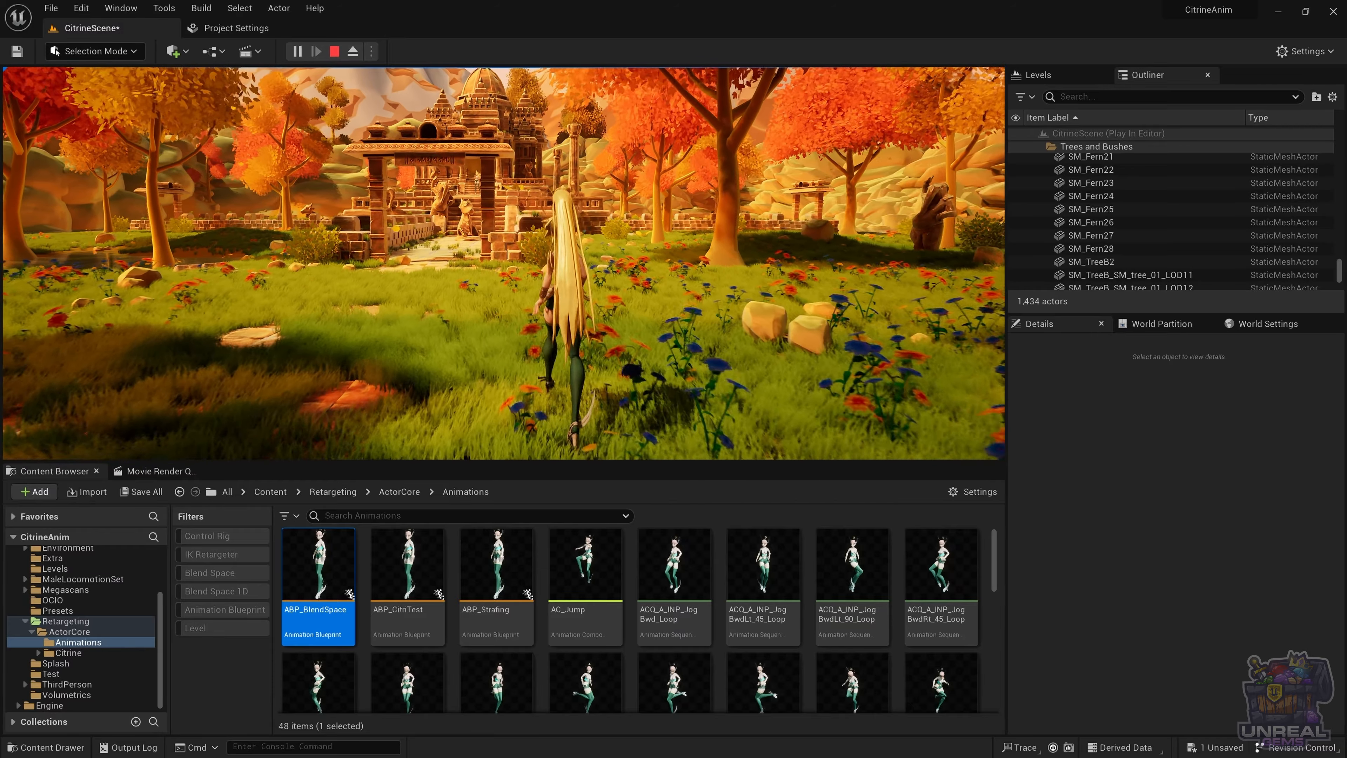
key(d)
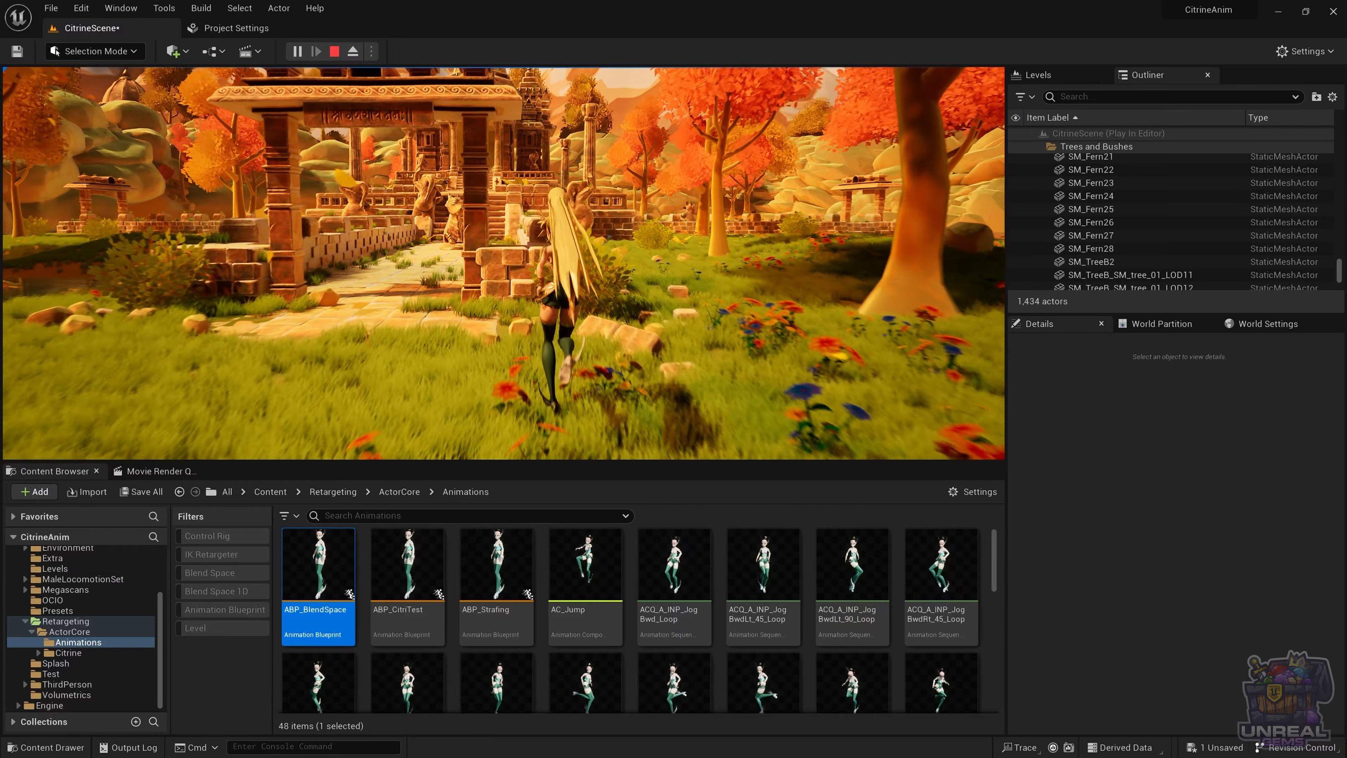
key(w)
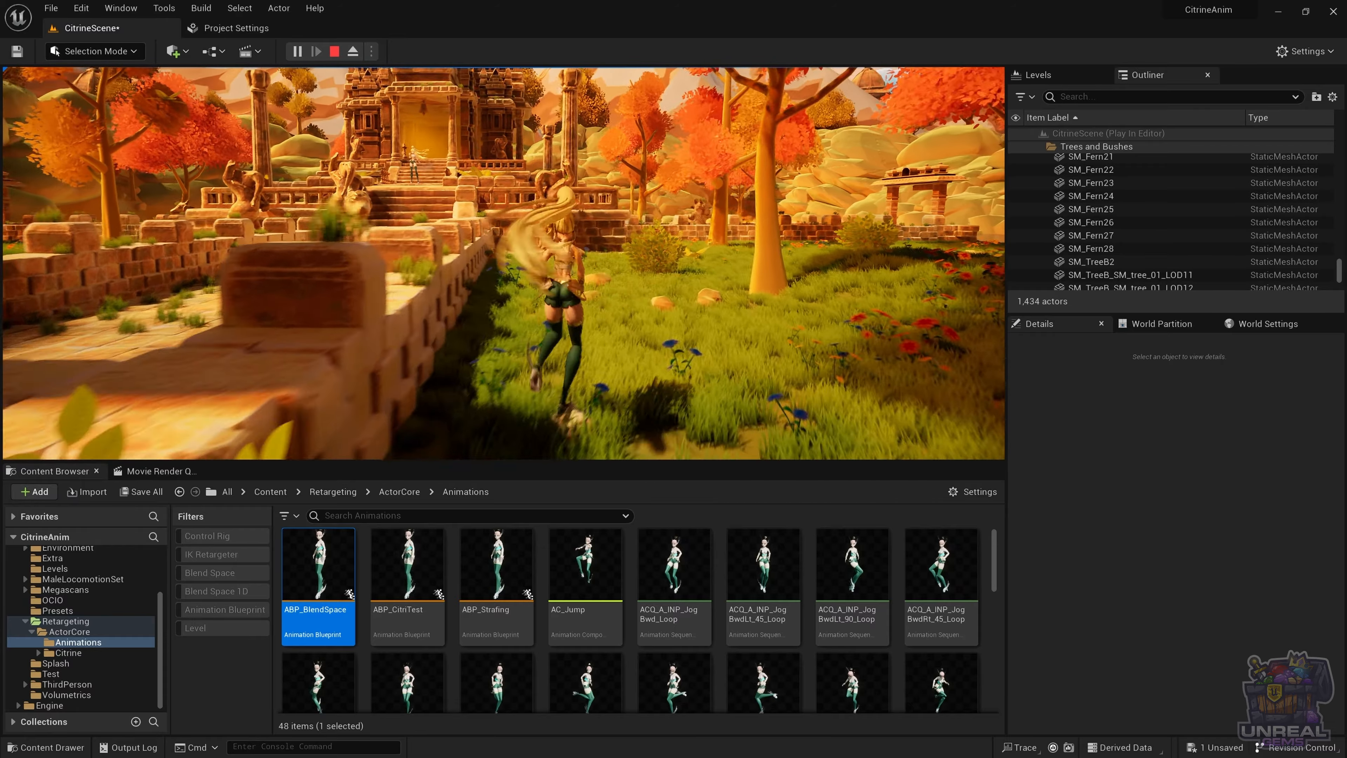
key(a)
key(d)
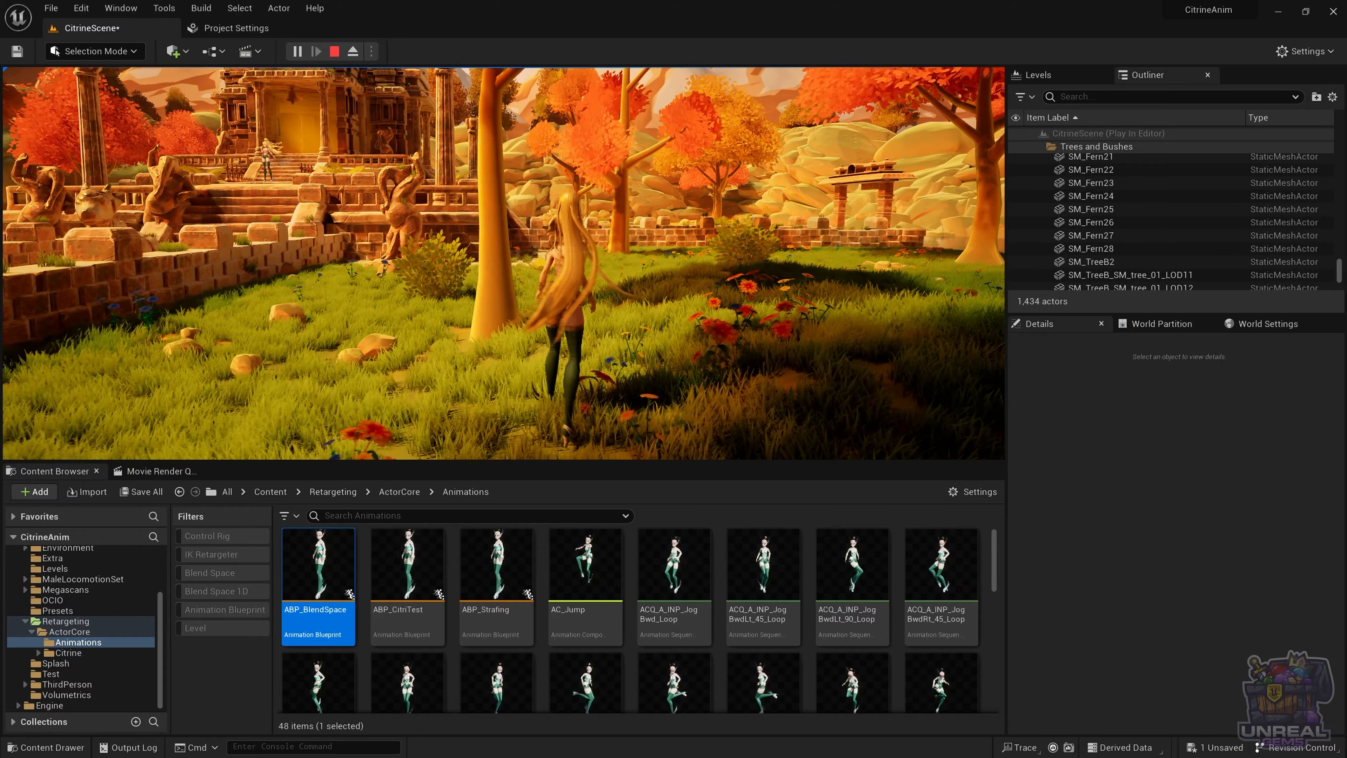
key(a)
key(w)
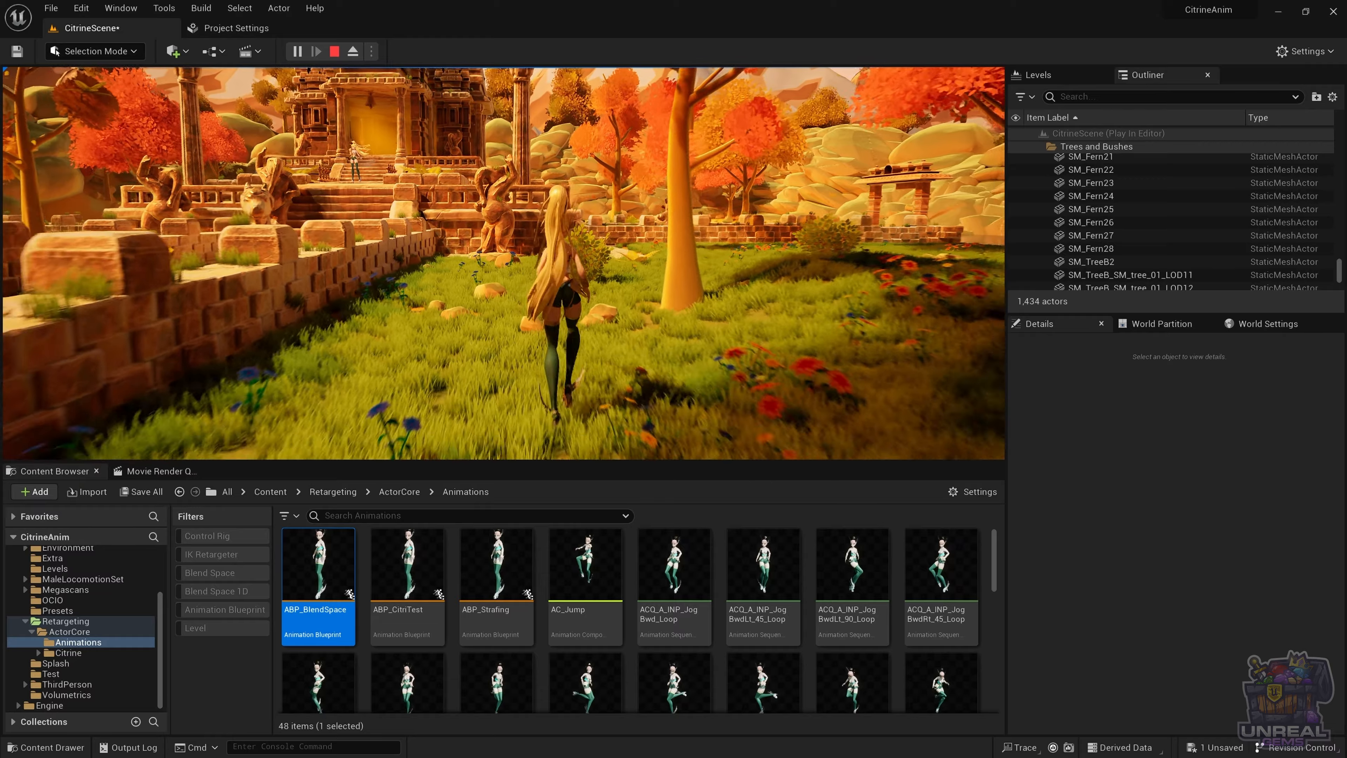
key(d)
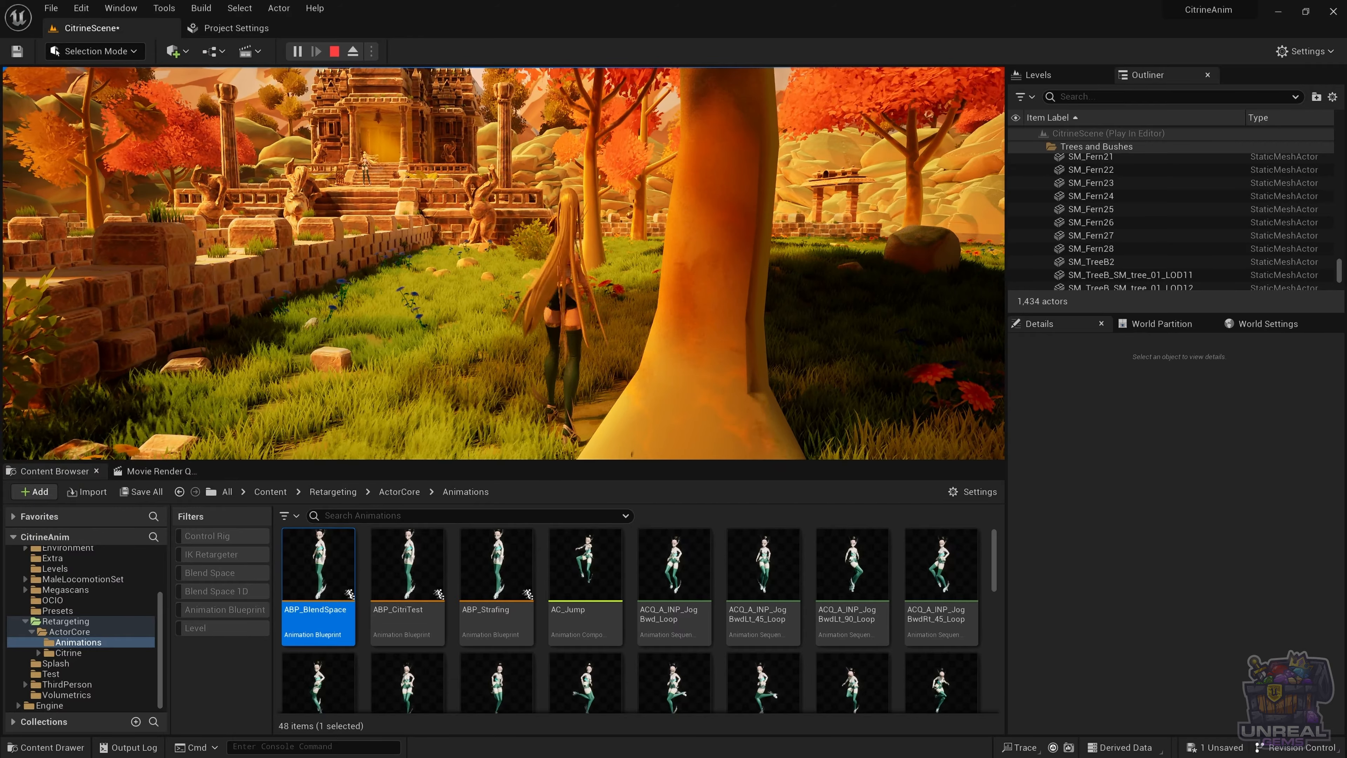
key(s)
key(a)
key(s)
key(d)
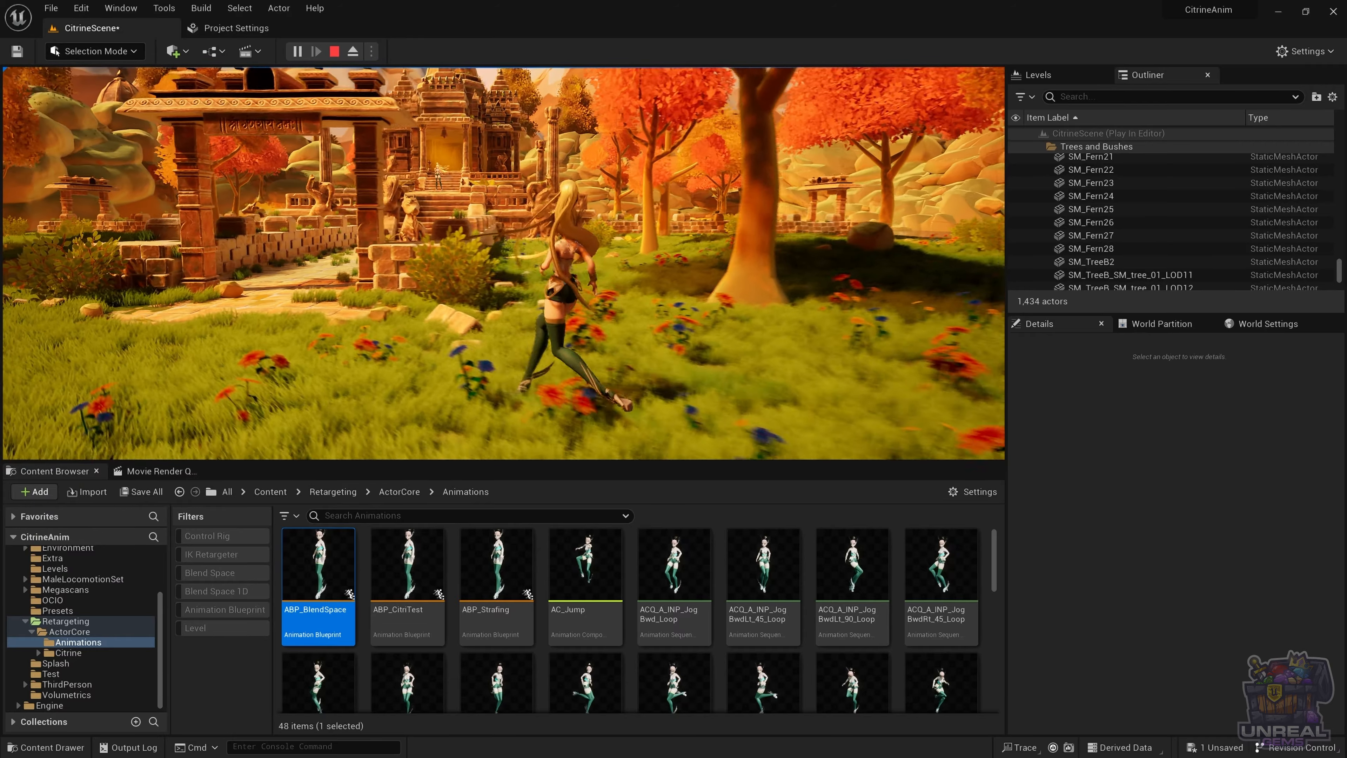
key(a)
key(s)
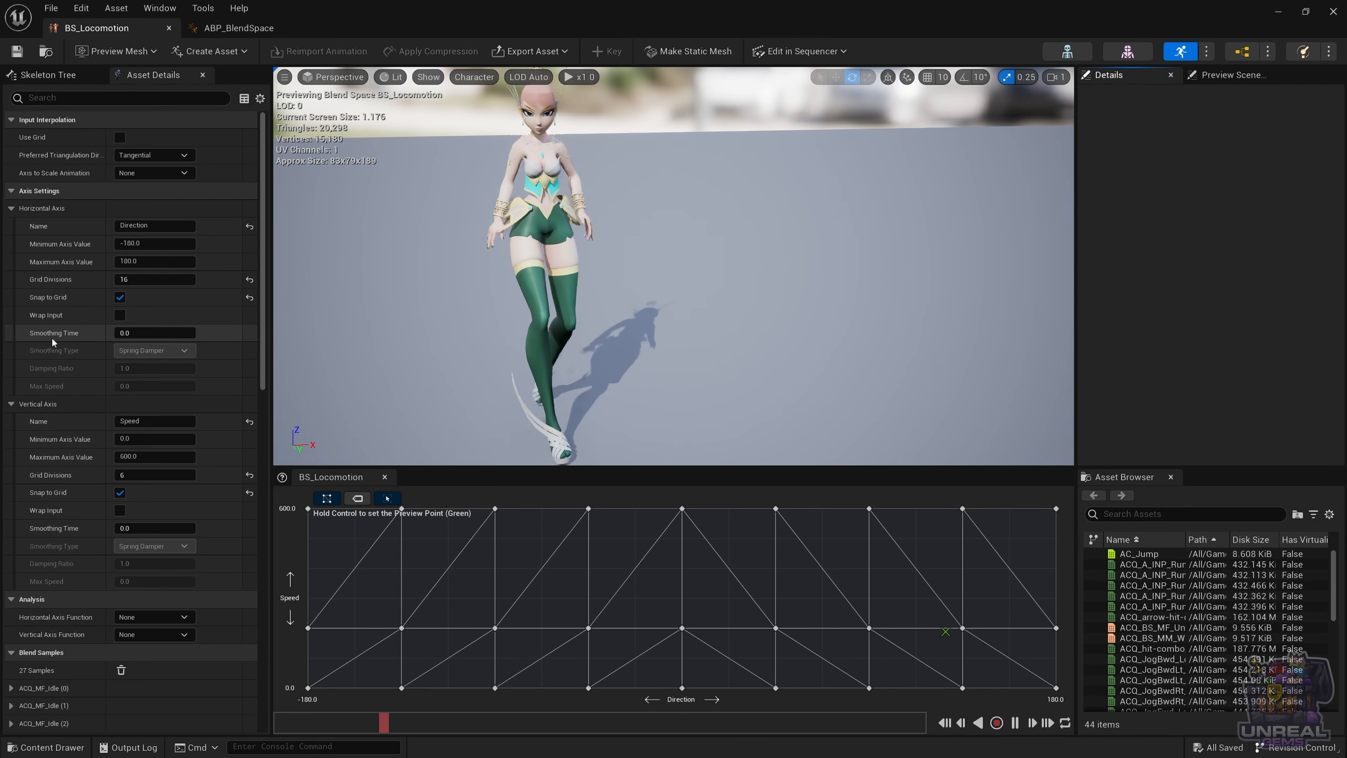
Step: Set the Smoothing Time of both the Direction and Speed axes in BS_Locomotion to 0.2 and save the blend space
mouse_move(53, 337)
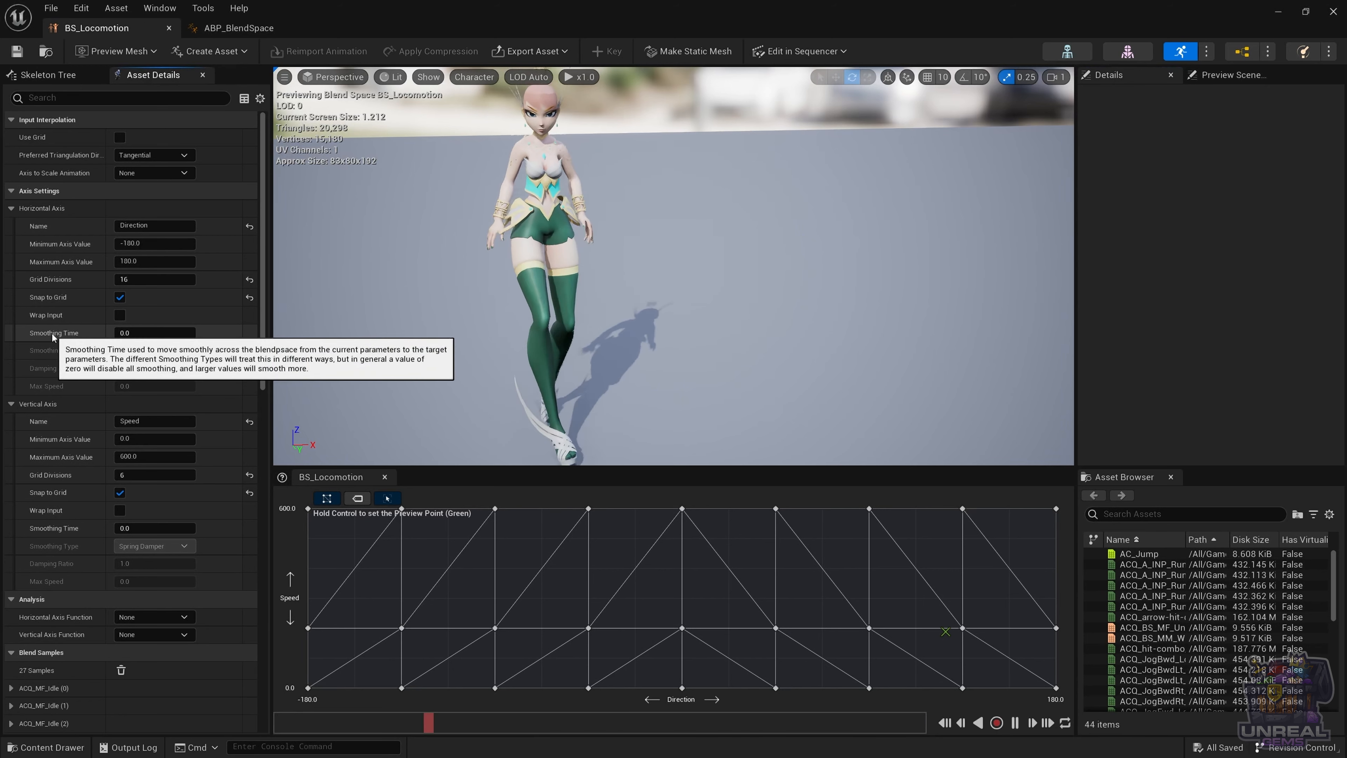
click(148, 332)
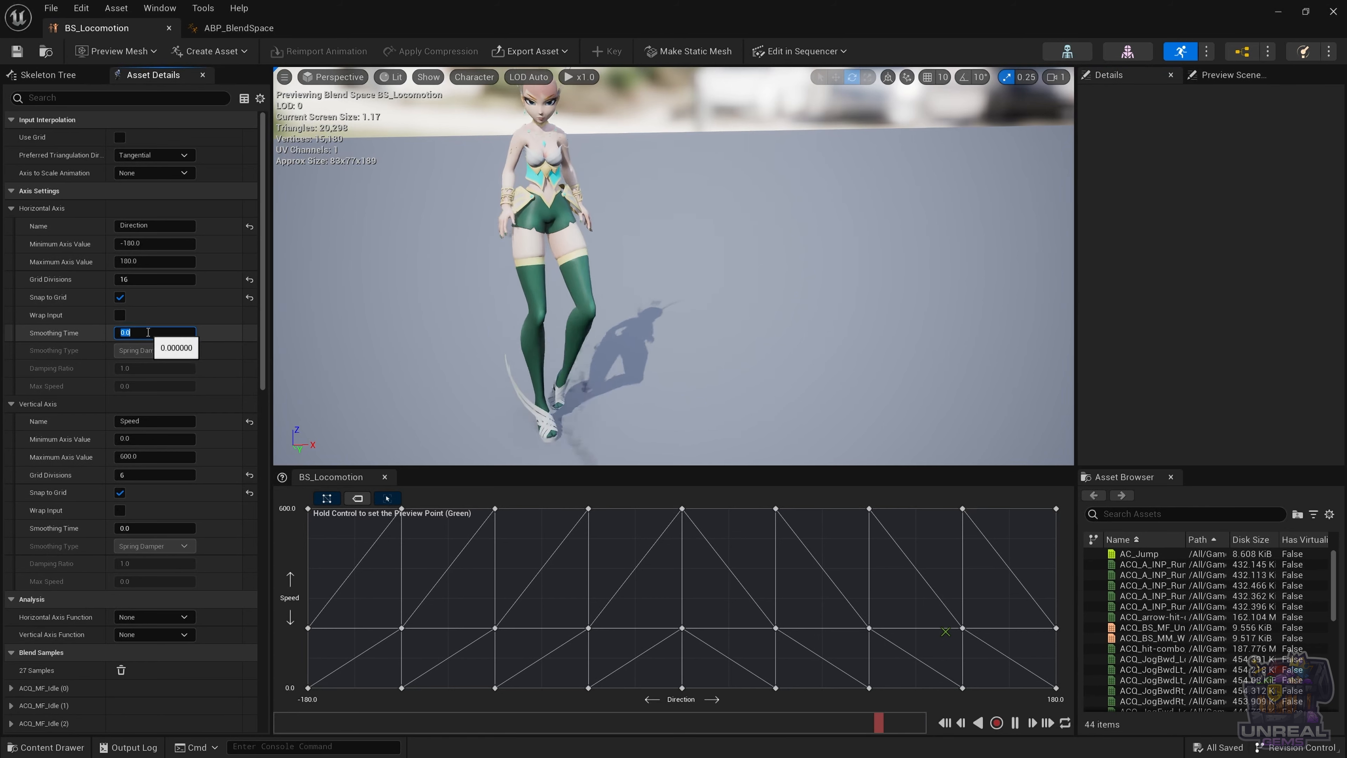
text(0)
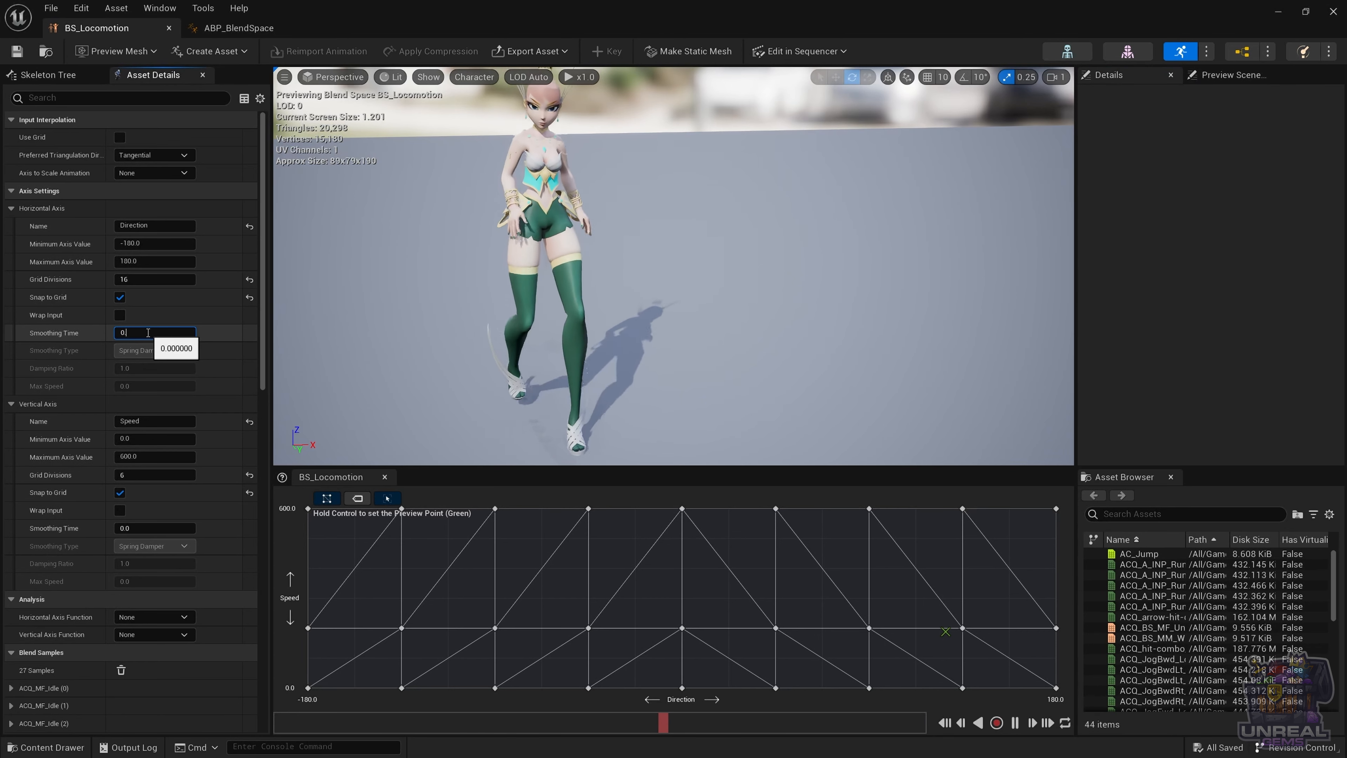
text(.2)
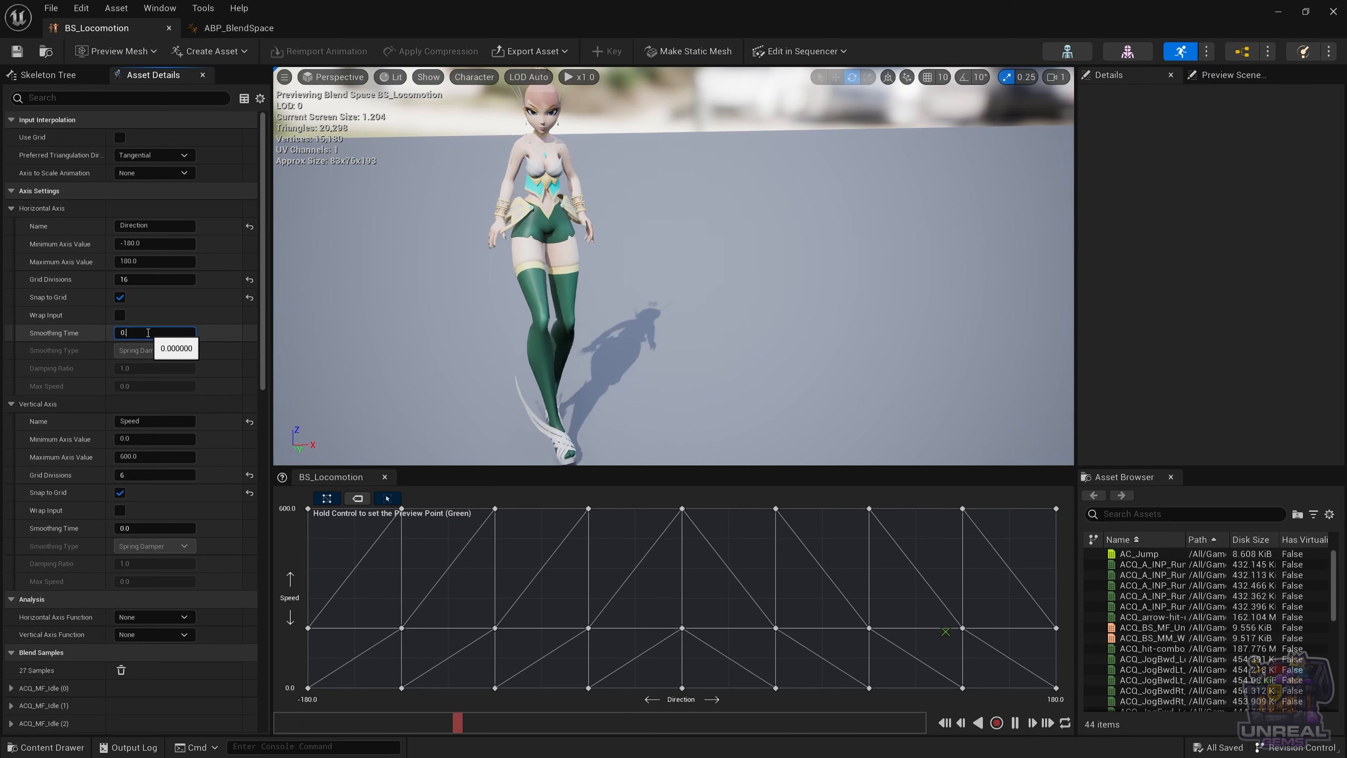
key(Return)
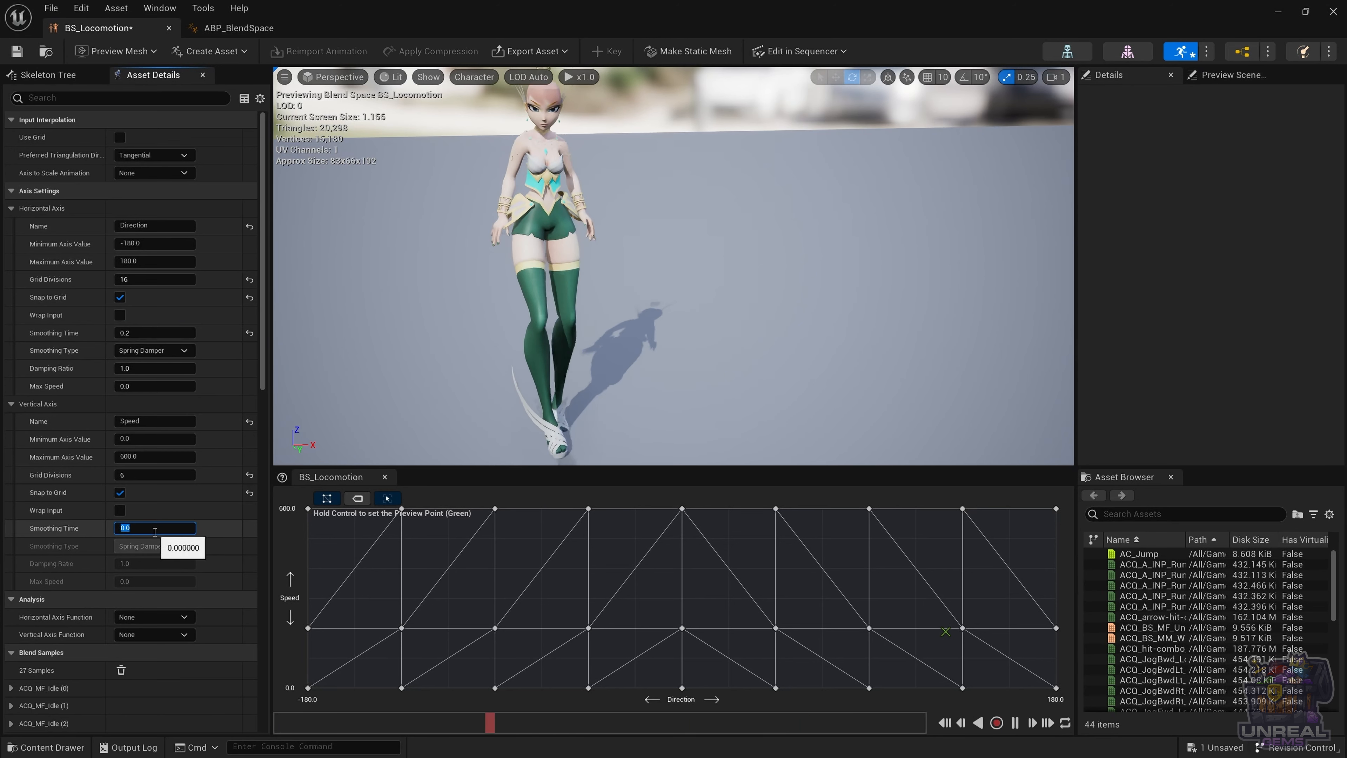
click(155, 528)
text(0.2)
key(Return)
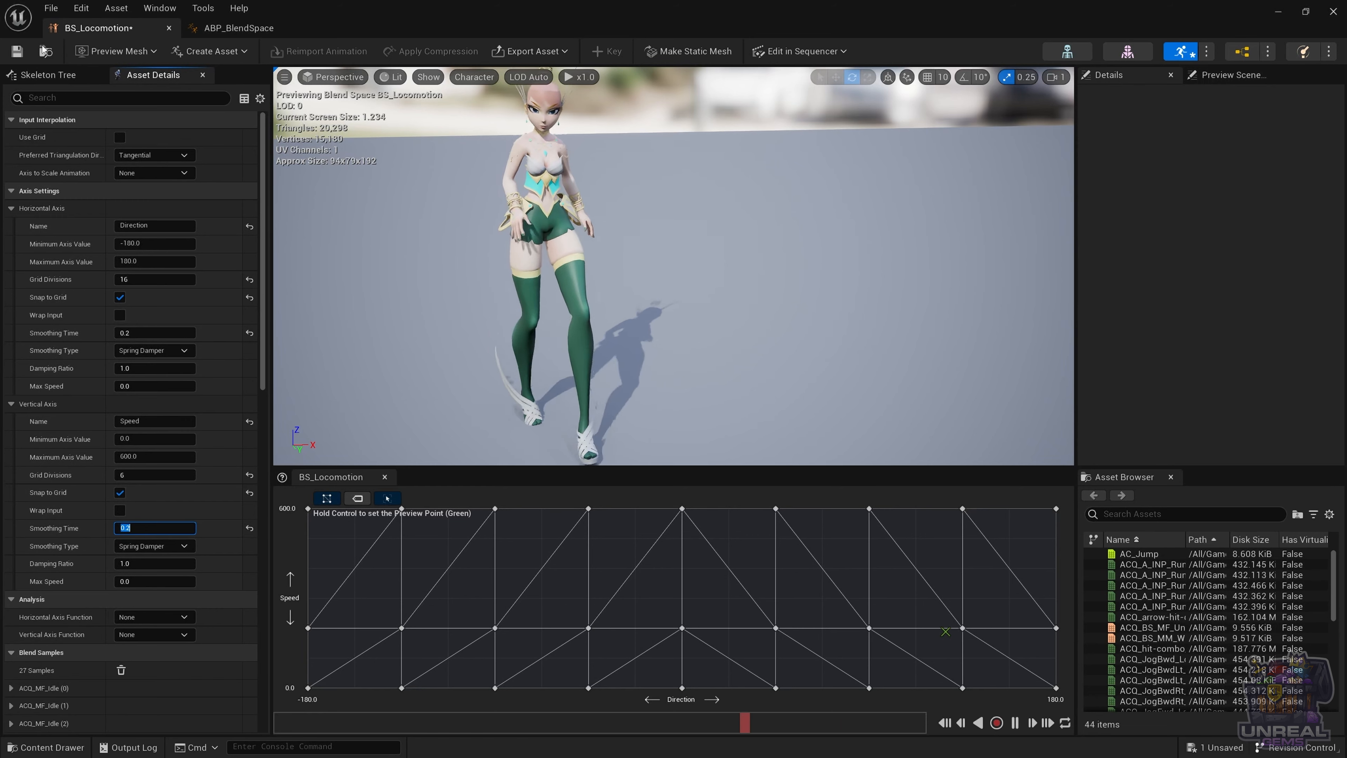
click(17, 51)
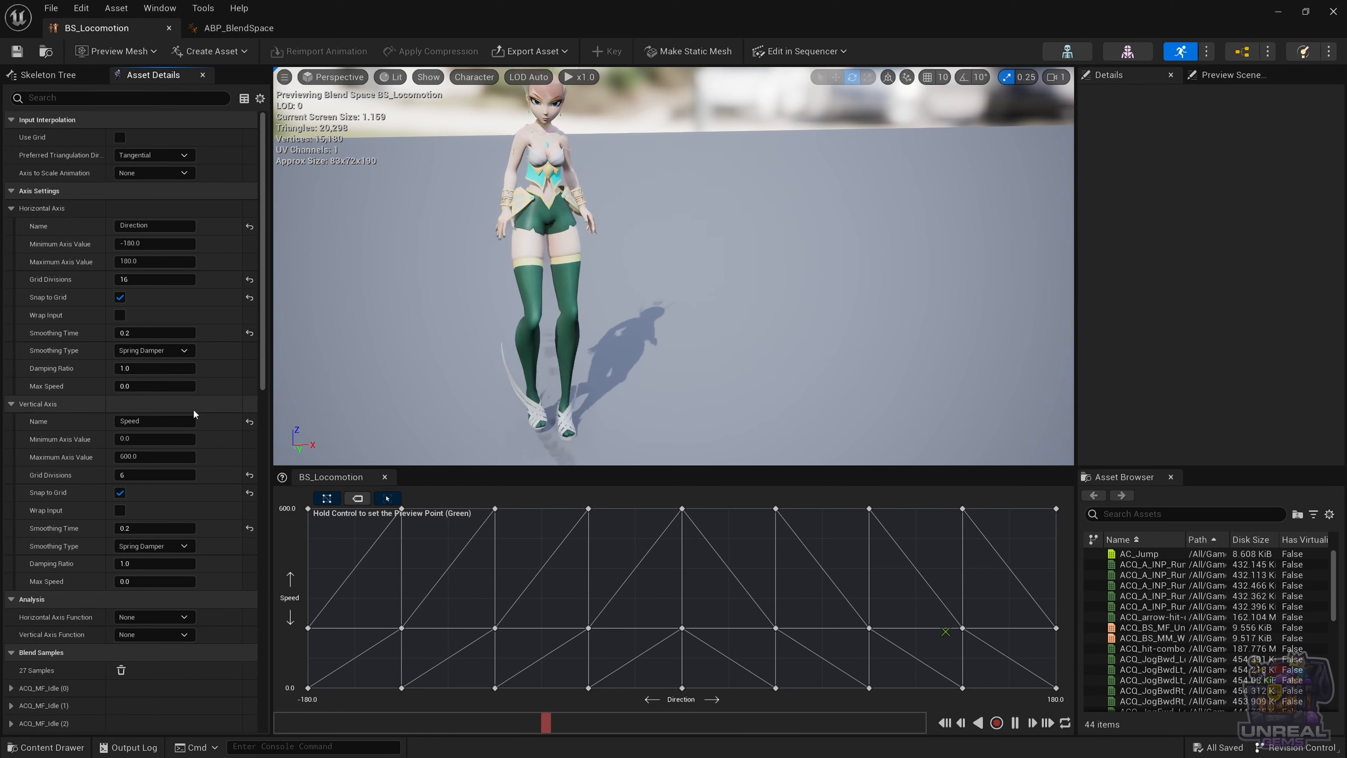
Step: Set the Sample Smoothing Weight Speed of BS_Locomotion to 30 and save the blend space
scroll(185, 406, down, 3)
scroll(173, 398, down, 15)
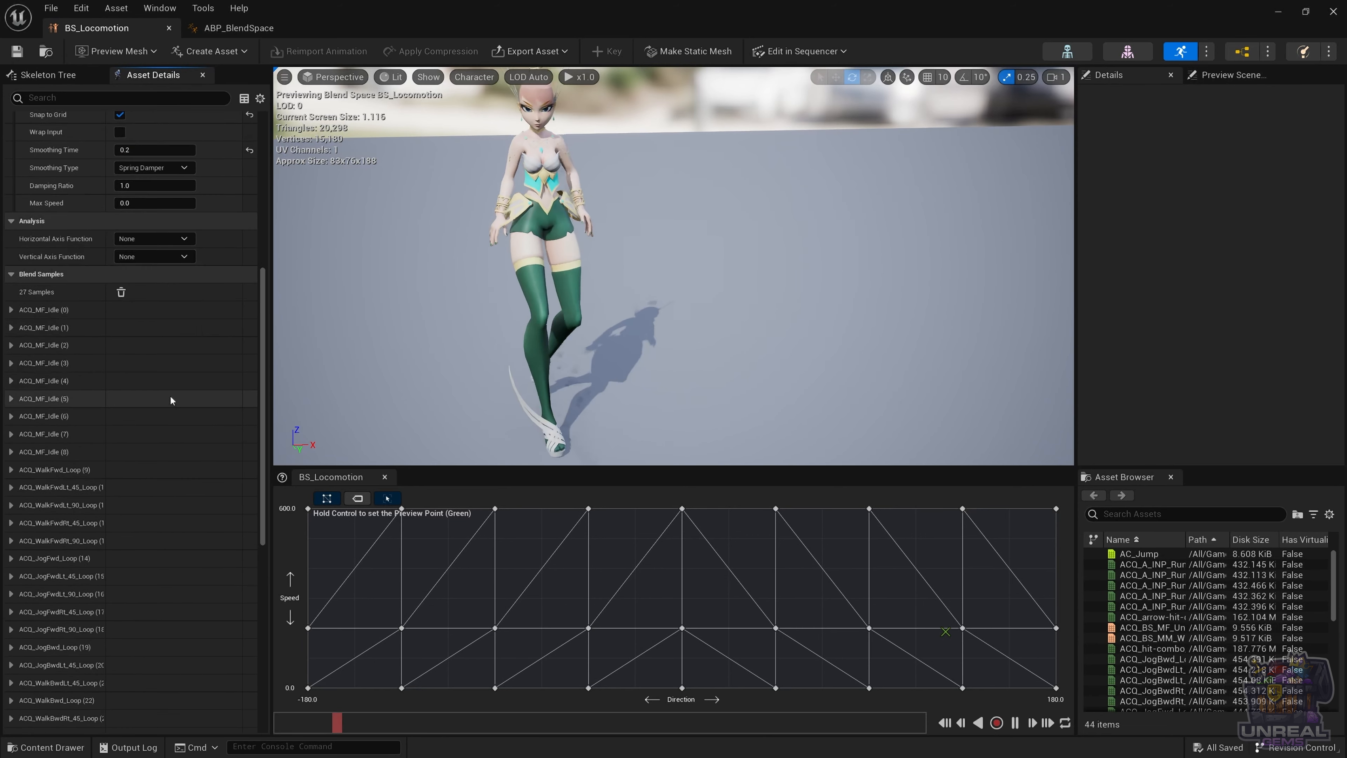
scroll(169, 398, down, 7)
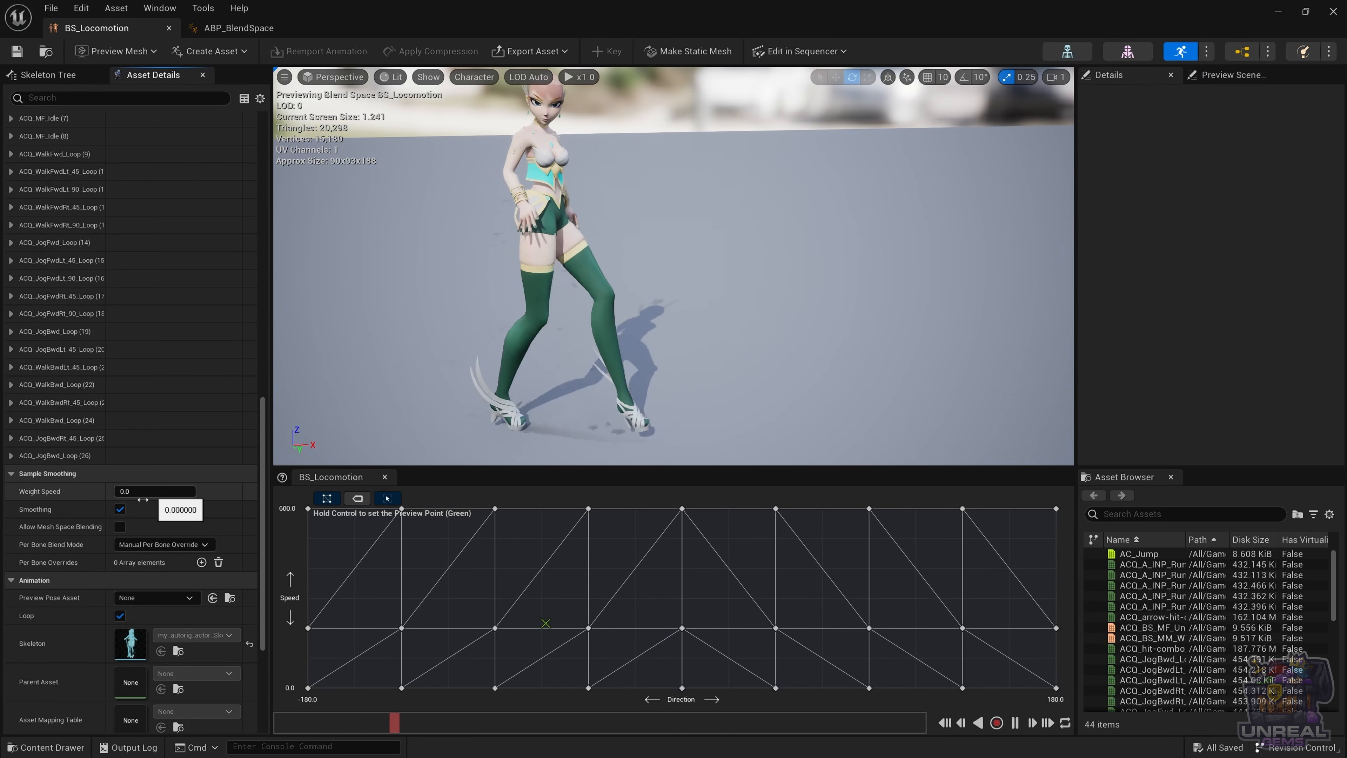
mouse_move(52, 493)
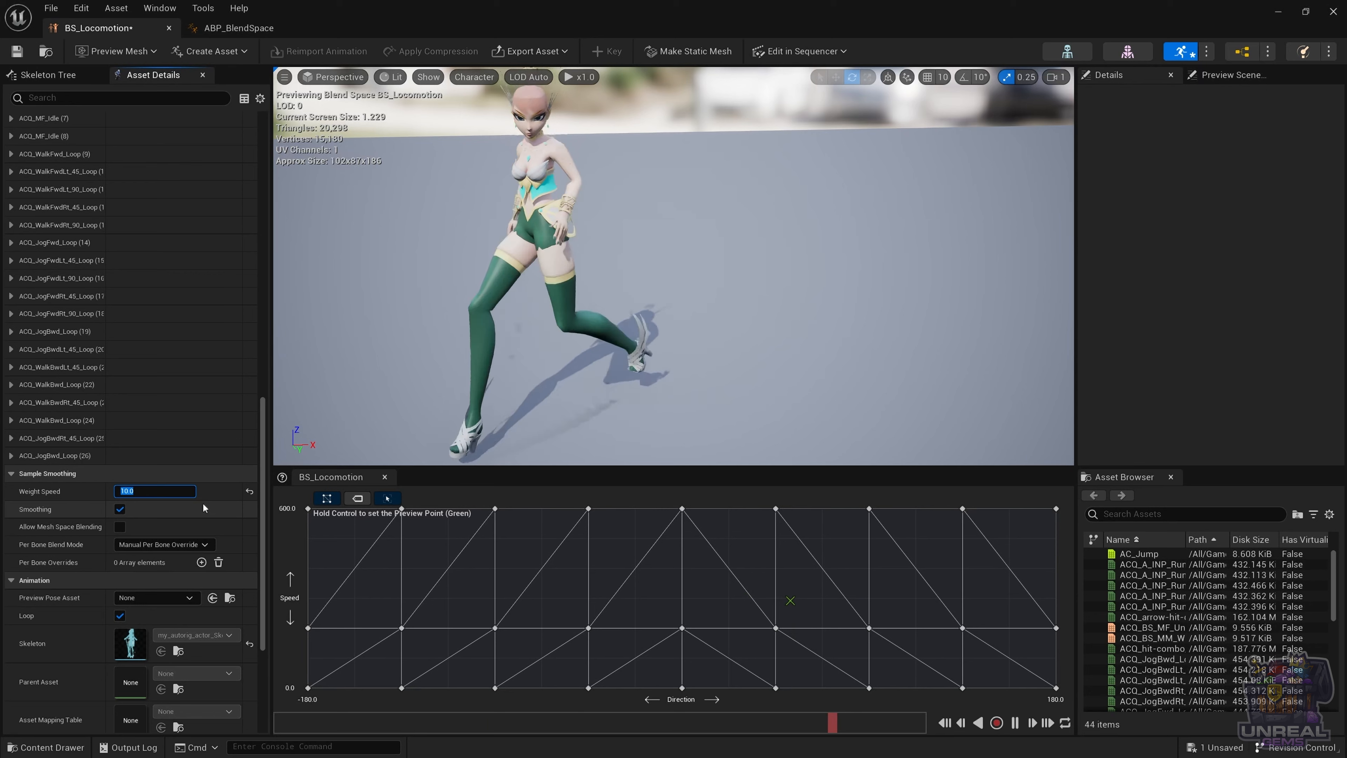
text(0)
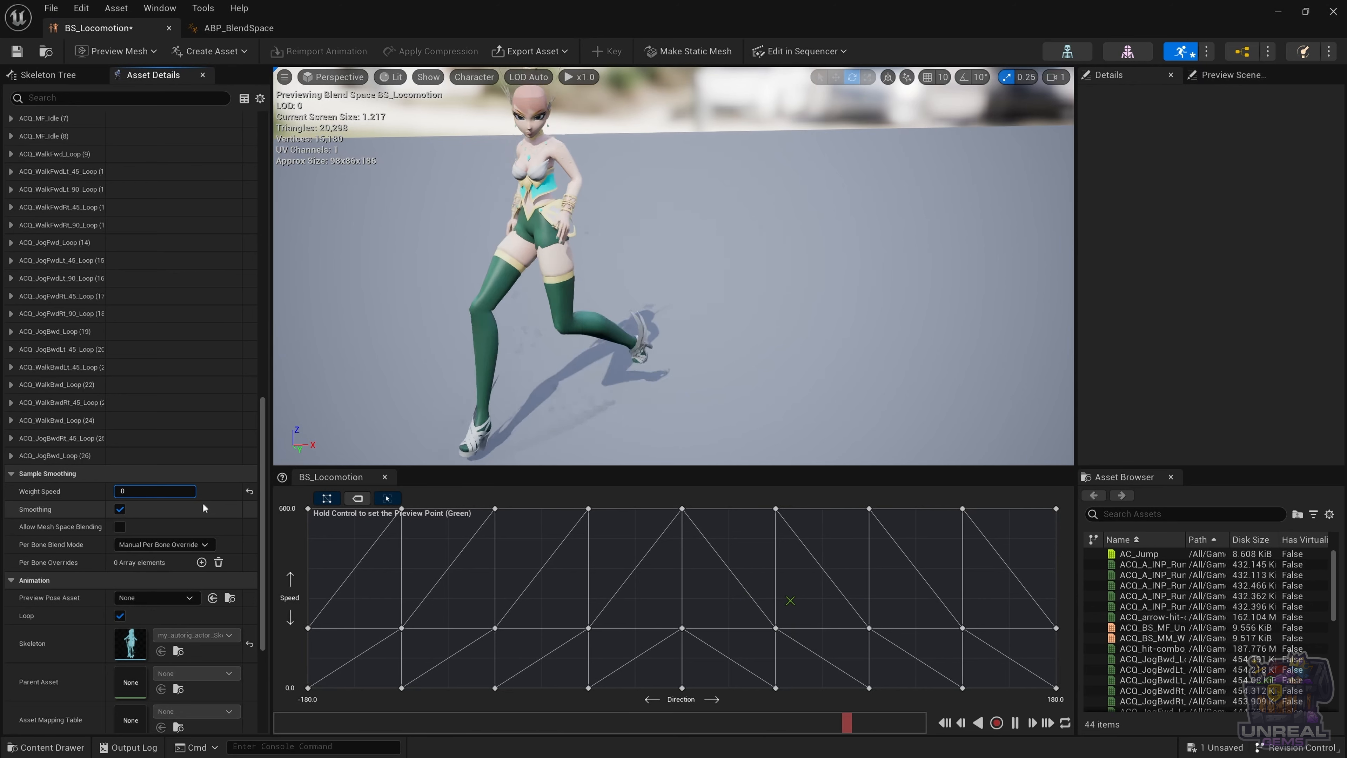
text(.9)
key(Return)
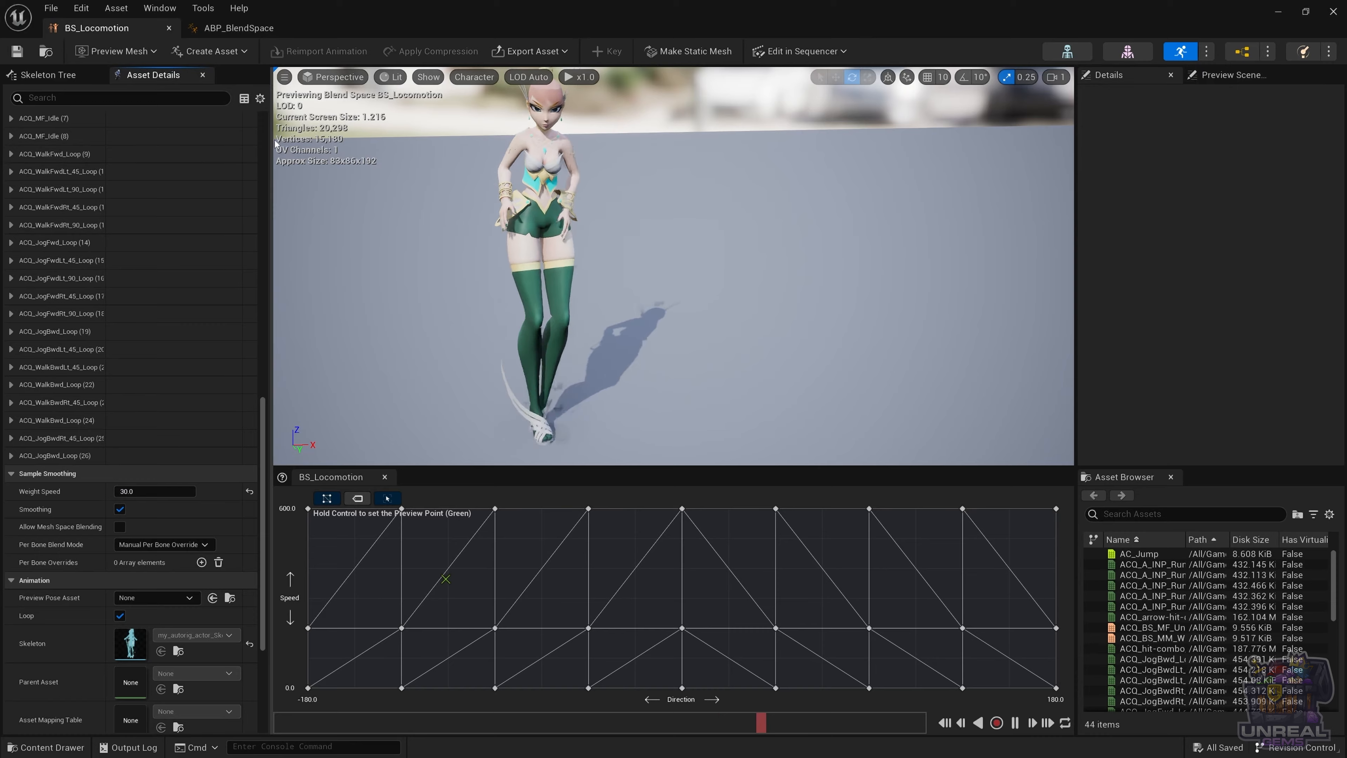
Step: Return to the CitrineScene level, play it to test the smoothed sideways and backward movement, and stop the session
click(1279, 14)
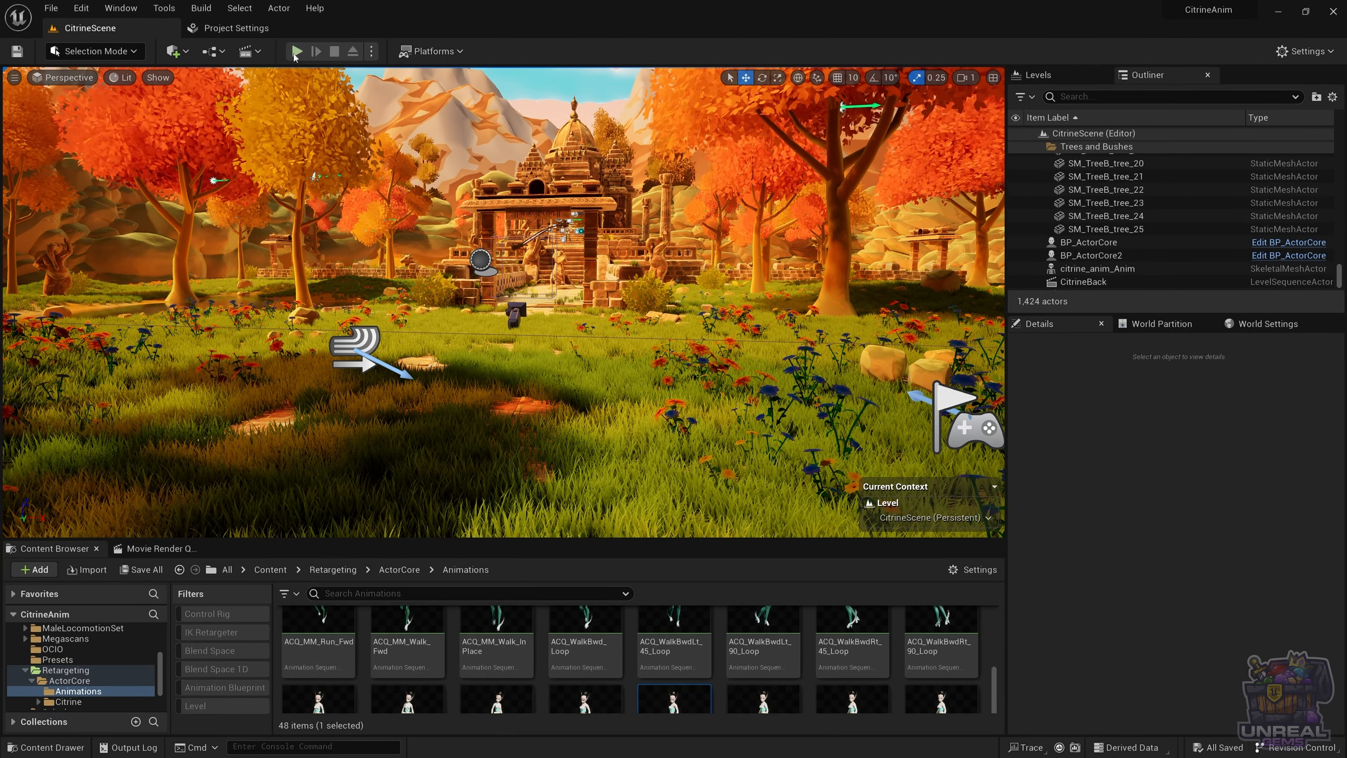
click(298, 51)
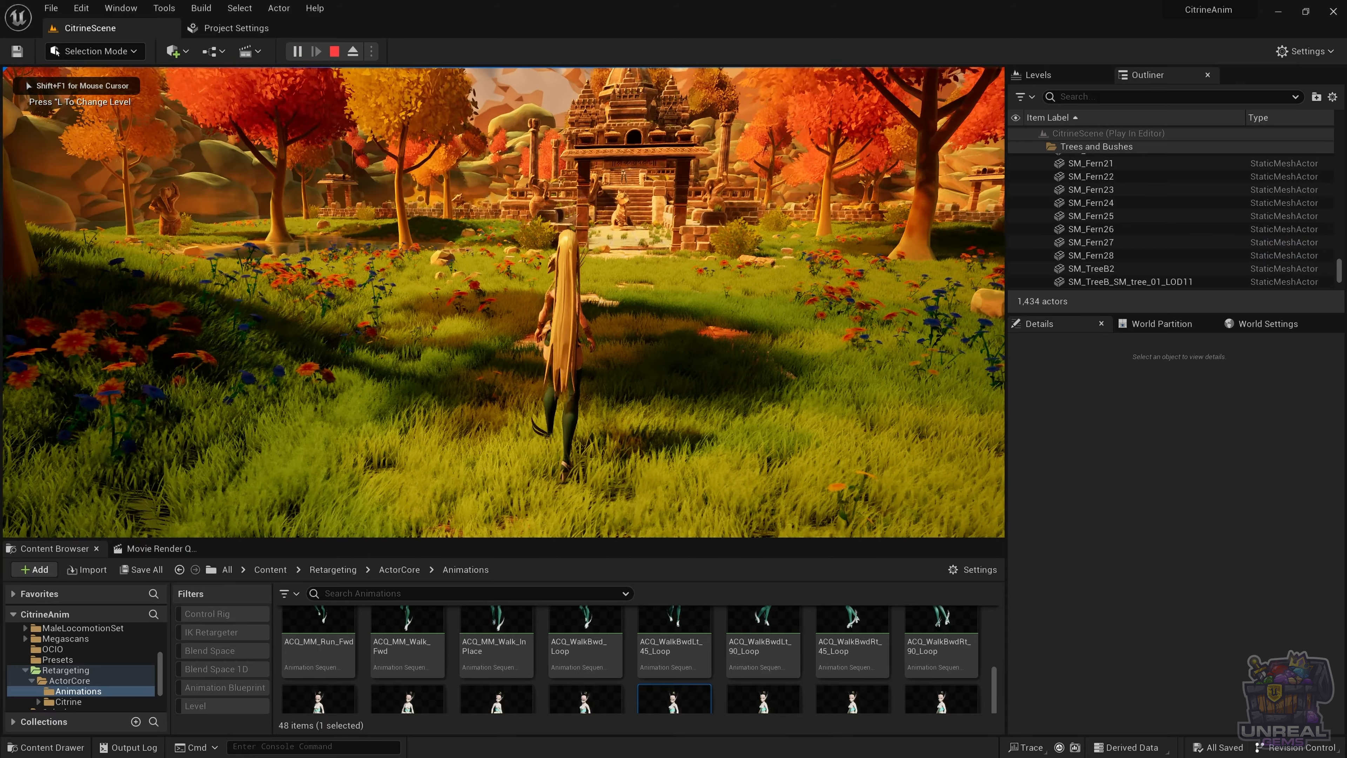
key(d)
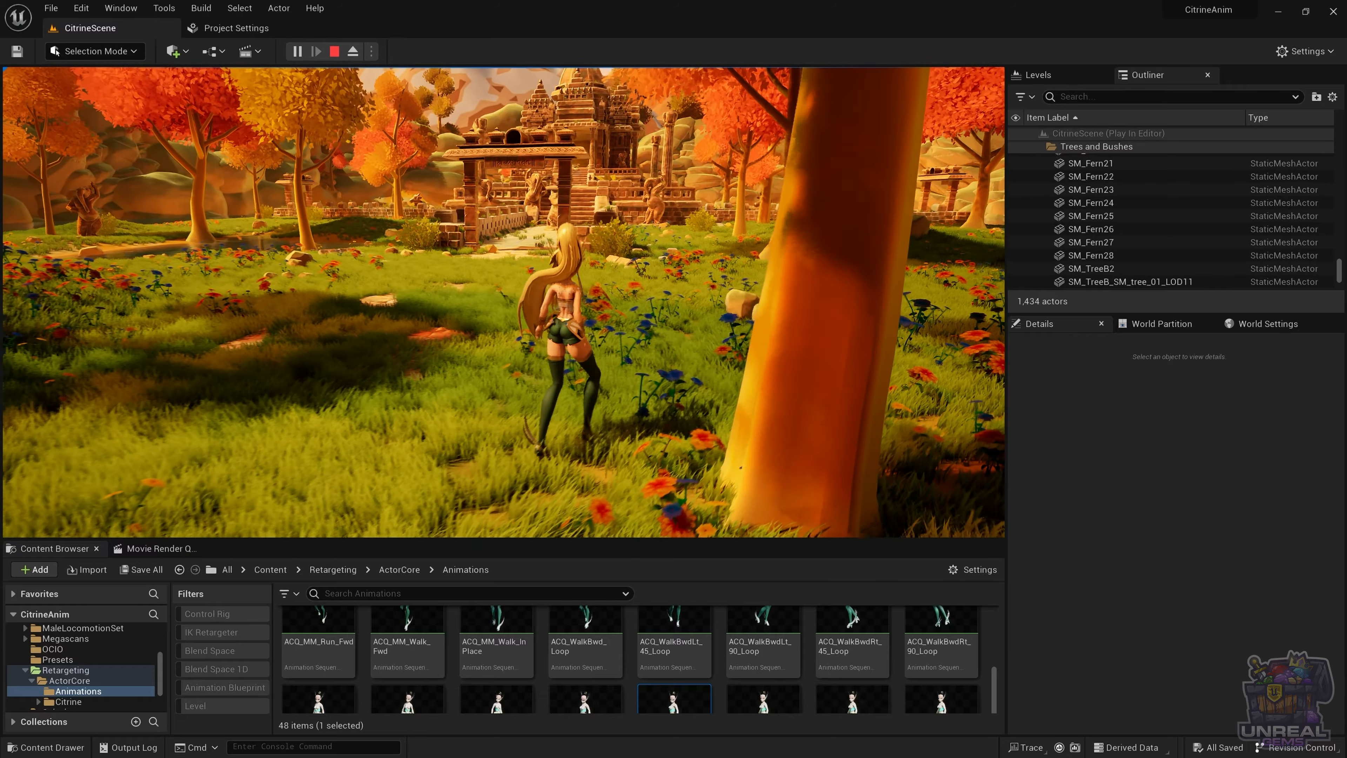
key(s)
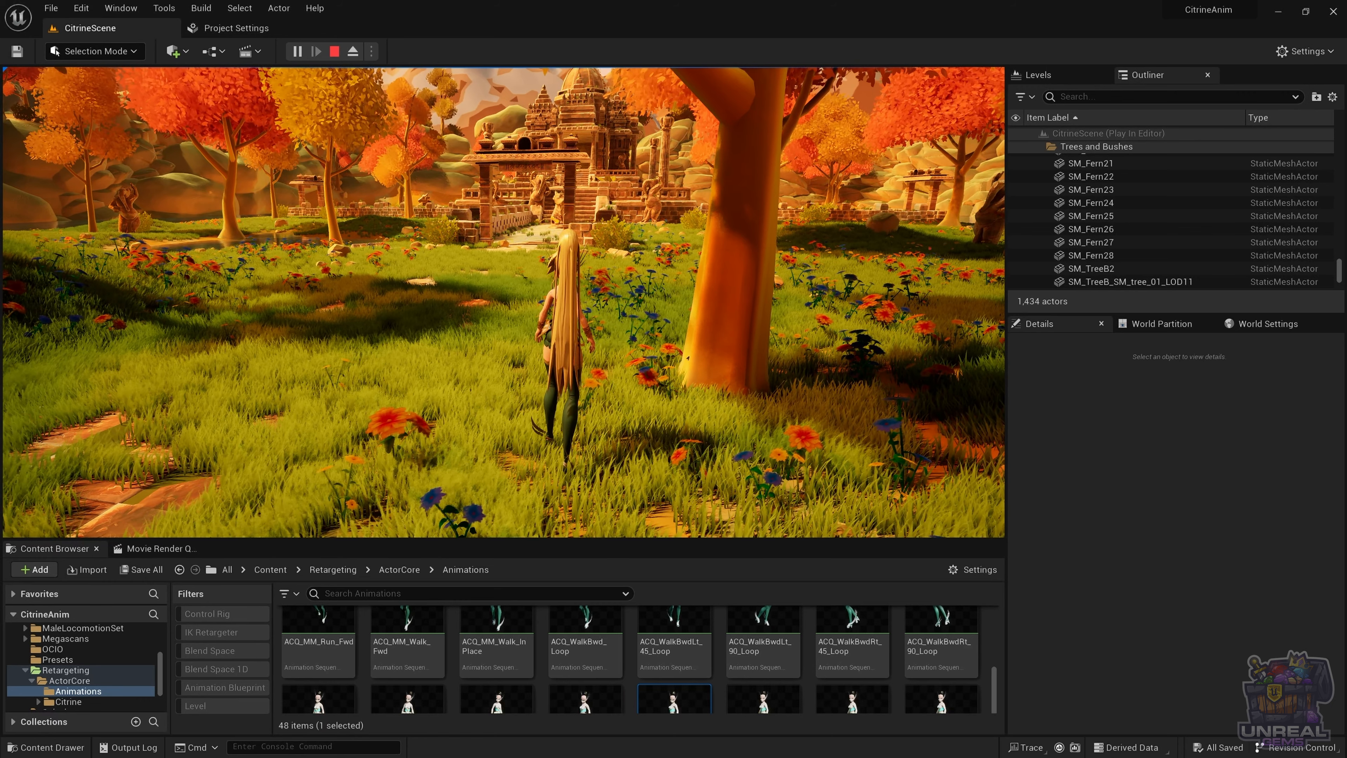
key(Escape)
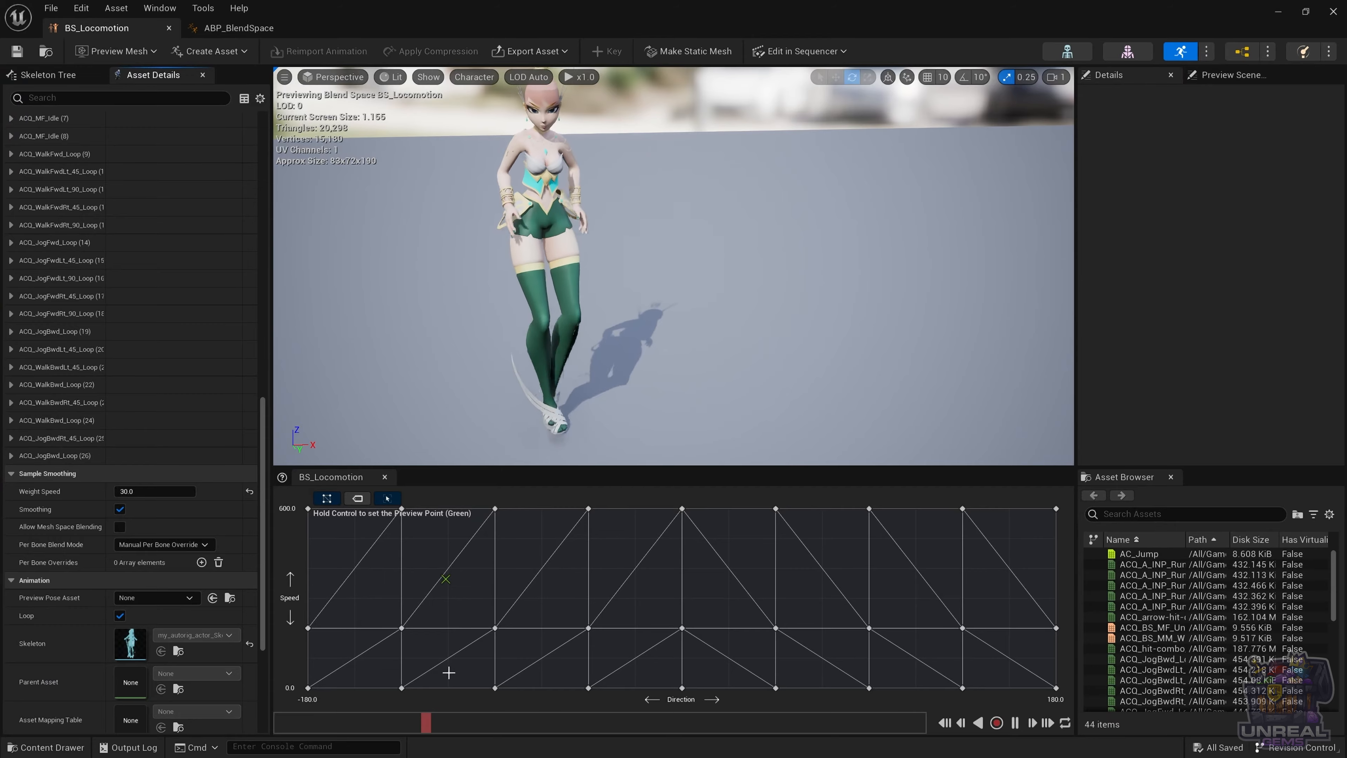
Step: Preview the BS_Locomotion backward samples at directions of about -135 and -180 with a speed of about 200
ctrl+drag(384, 663, 398, 627)
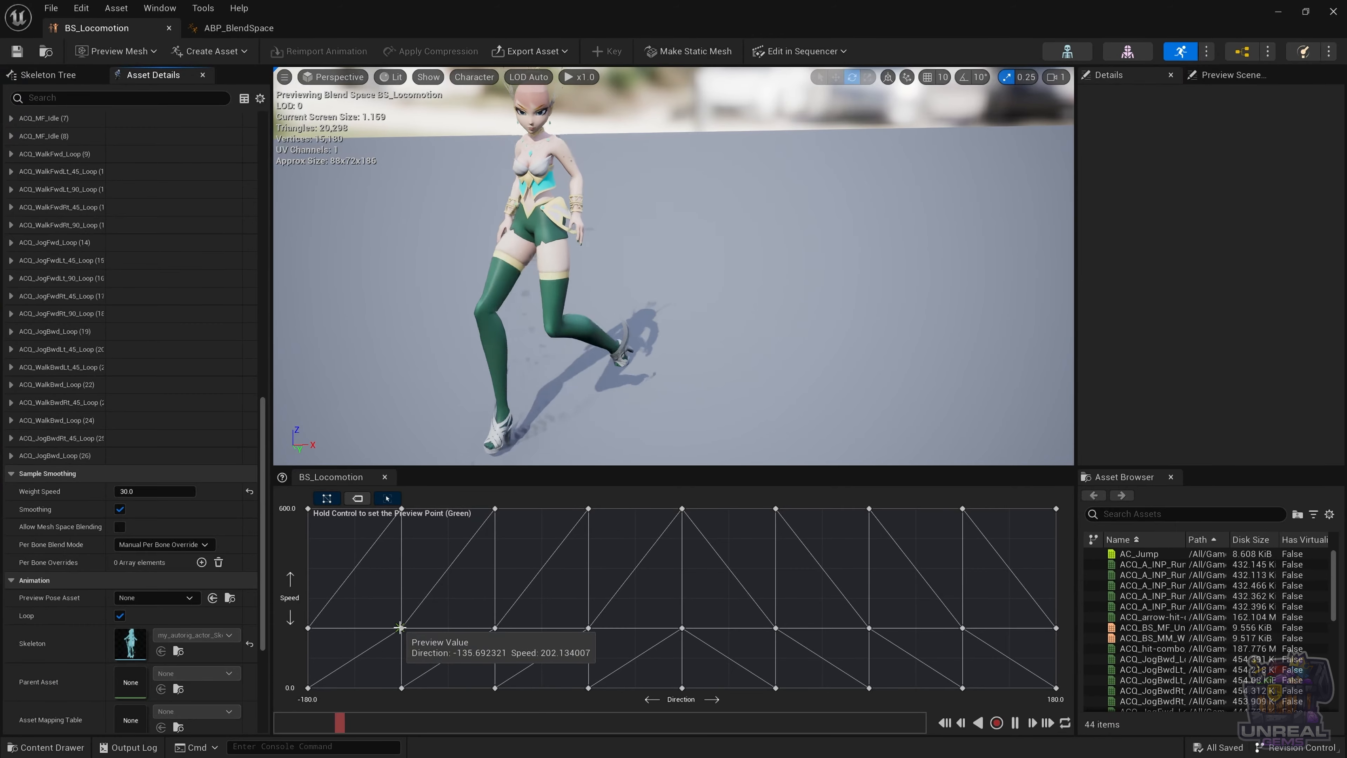
ctrl+drag(399, 628, 402, 628)
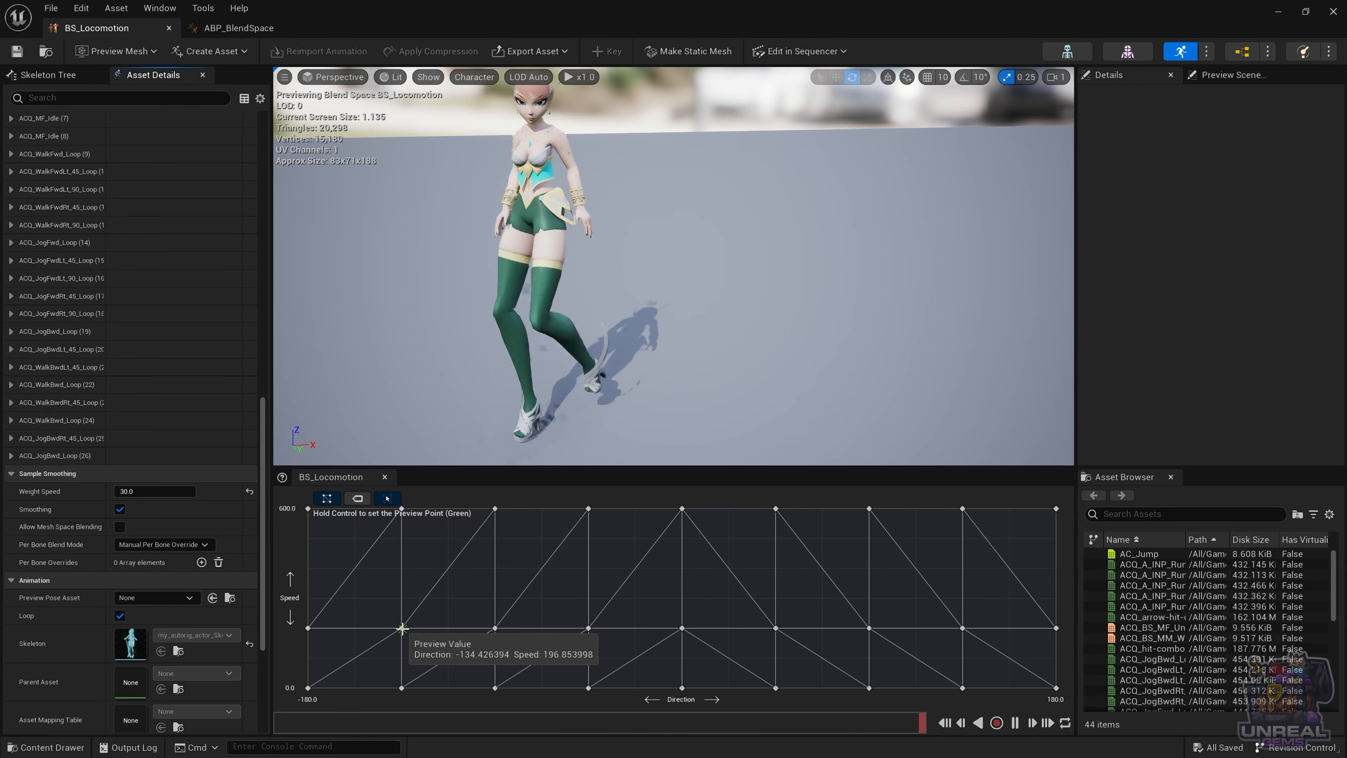
ctrl+drag(402, 628, 289, 631)
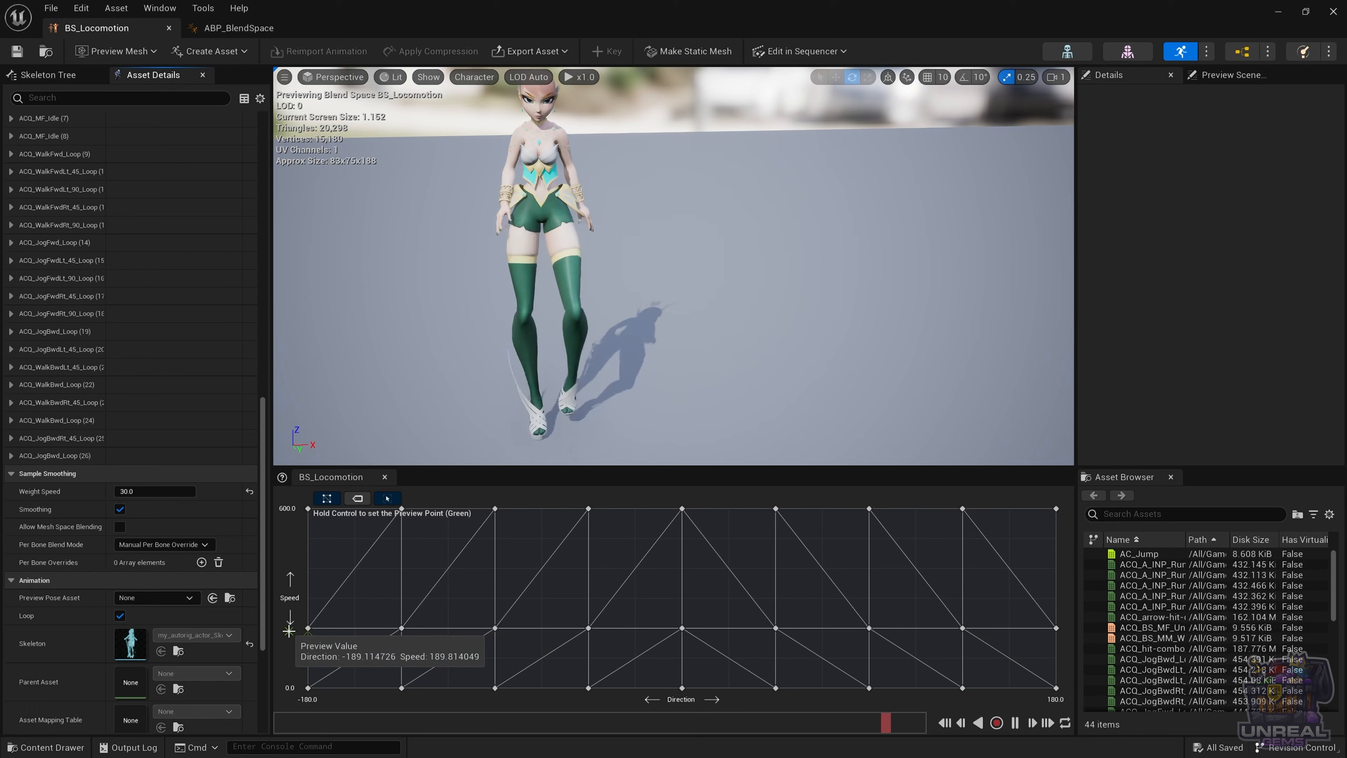
ctrl+drag(289, 631, 301, 628)
scroll(196, 395, up, 10)
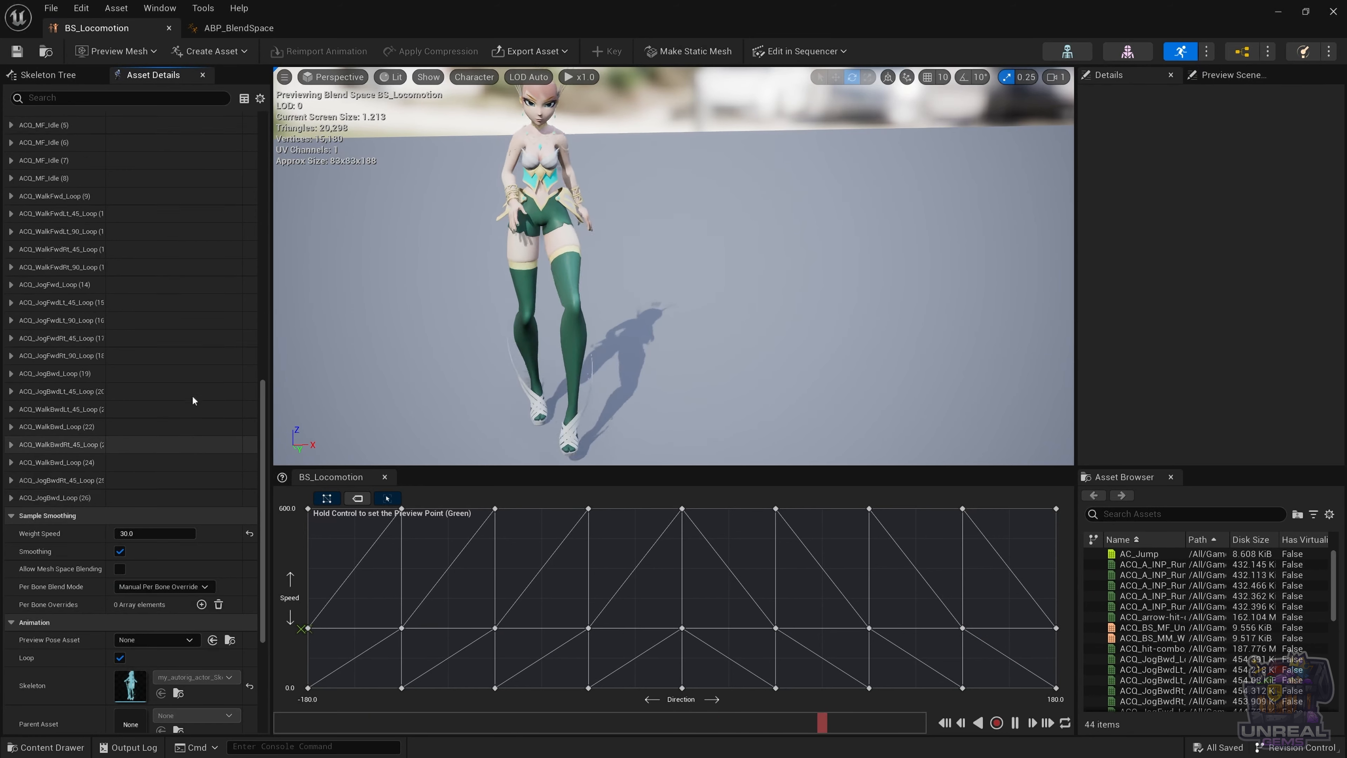
Step: Enable Wrap Input on the Direction axis of BS_Locomotion
scroll(196, 400, up, 10)
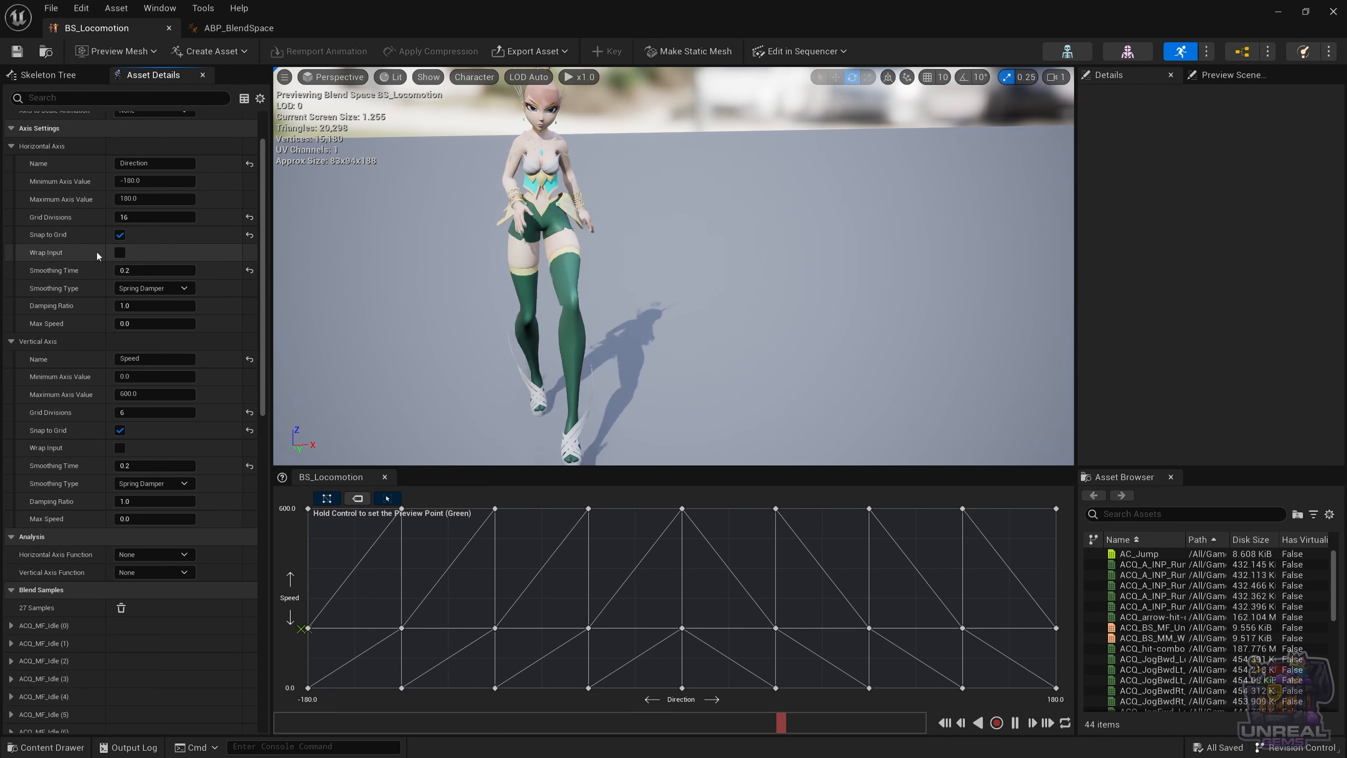
click(121, 253)
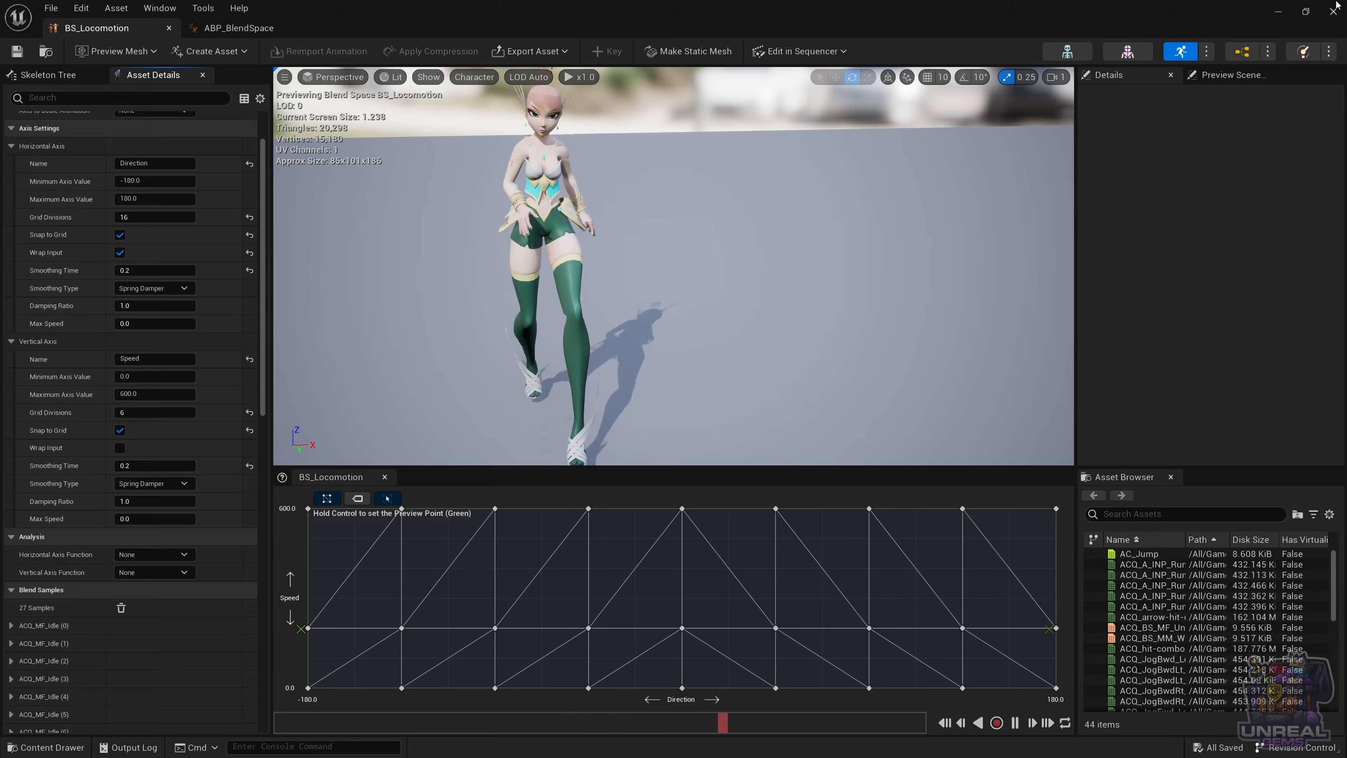
Step: Return to the CitrineScene level and play it to test the character's backward, sideways and diagonal movement with the wrapped direction input
click(1281, 13)
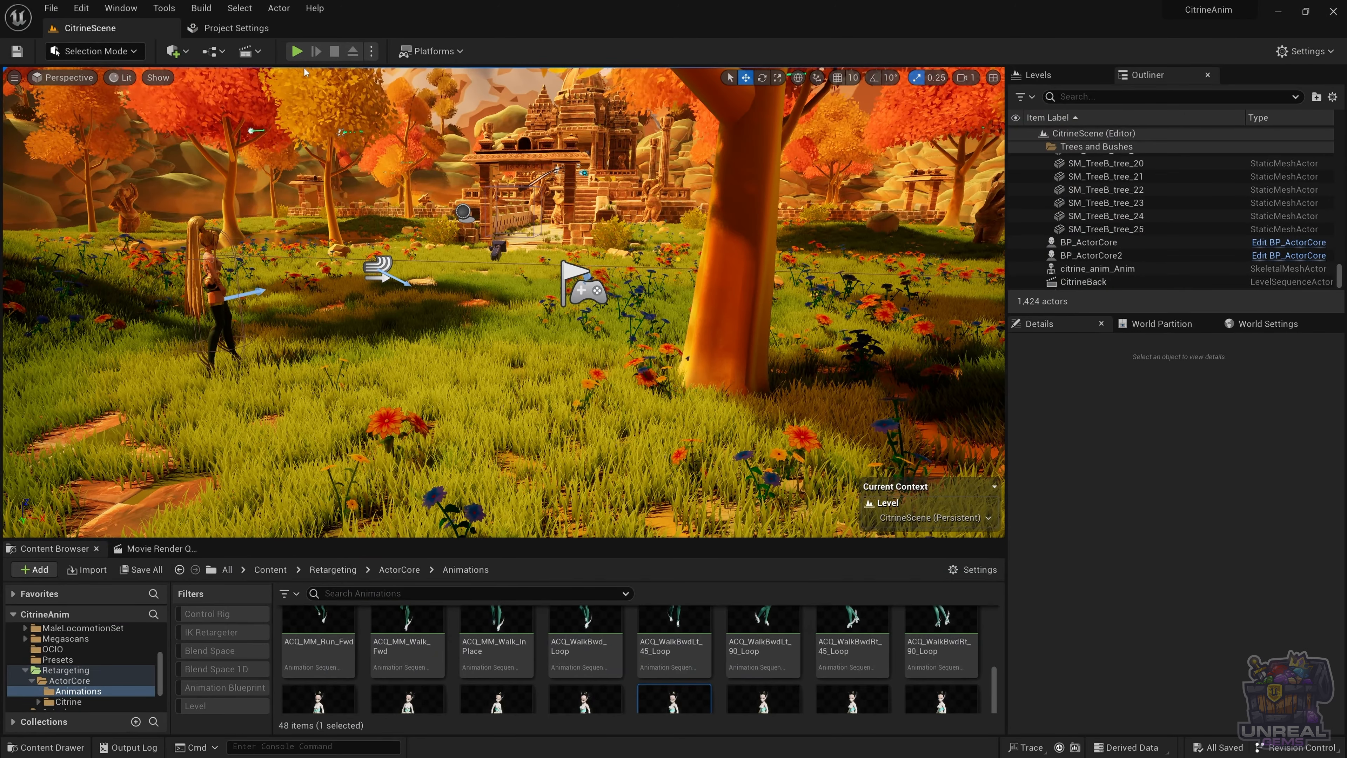
key(alt+p)
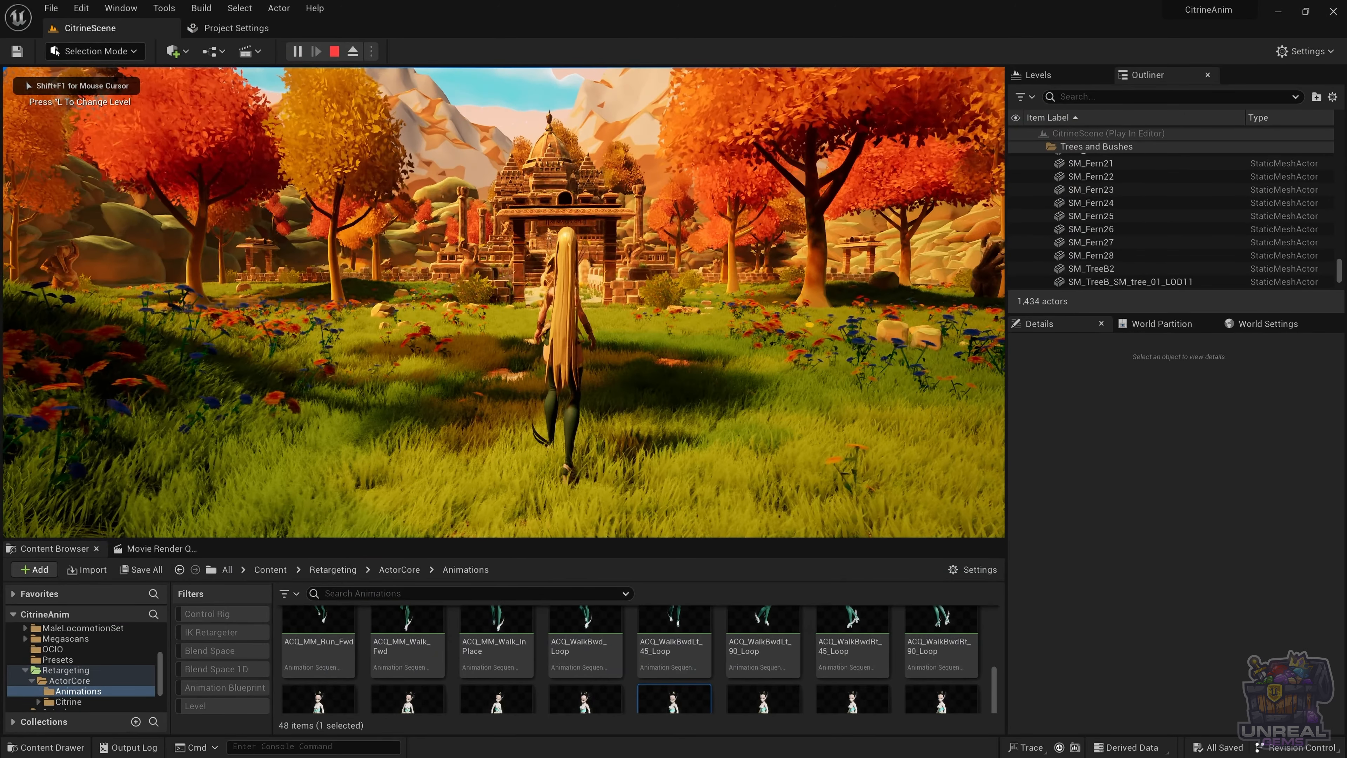
key(s)
key(d)
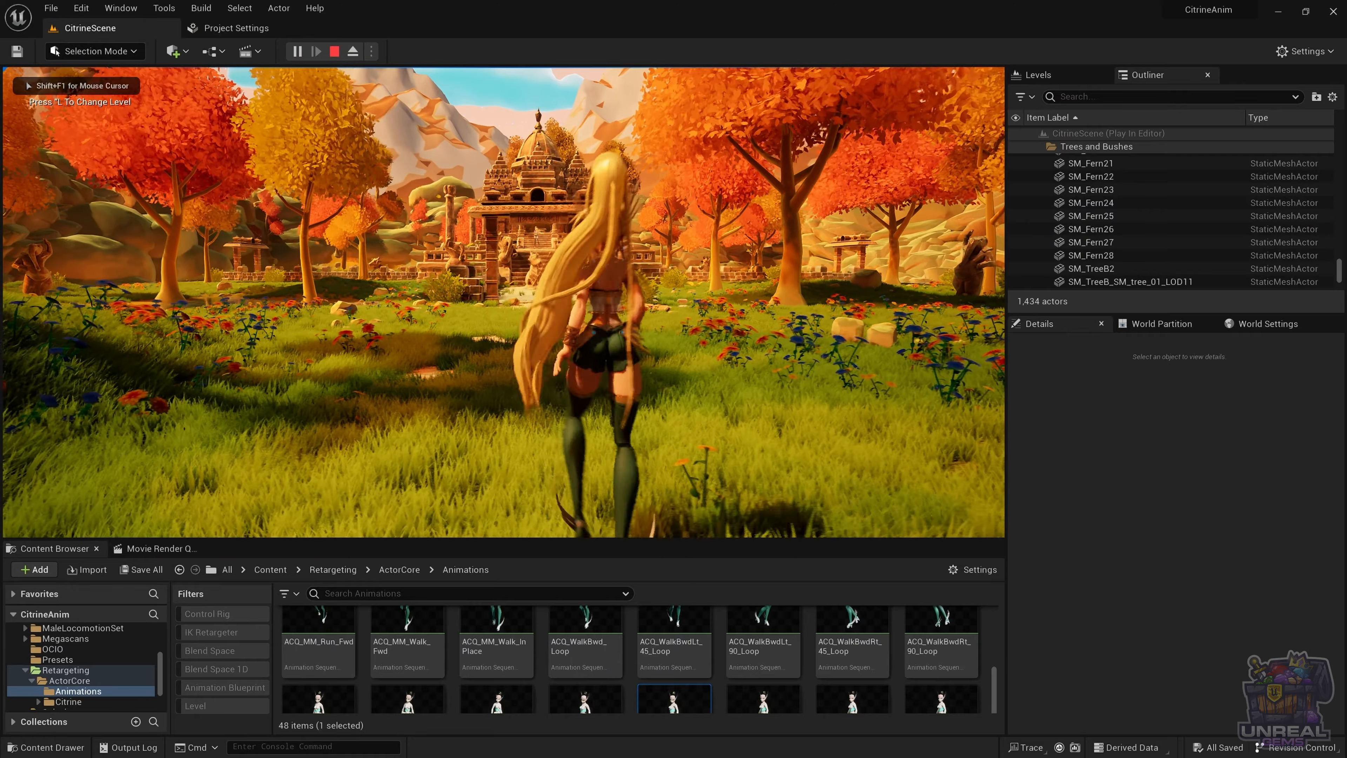
key(d)
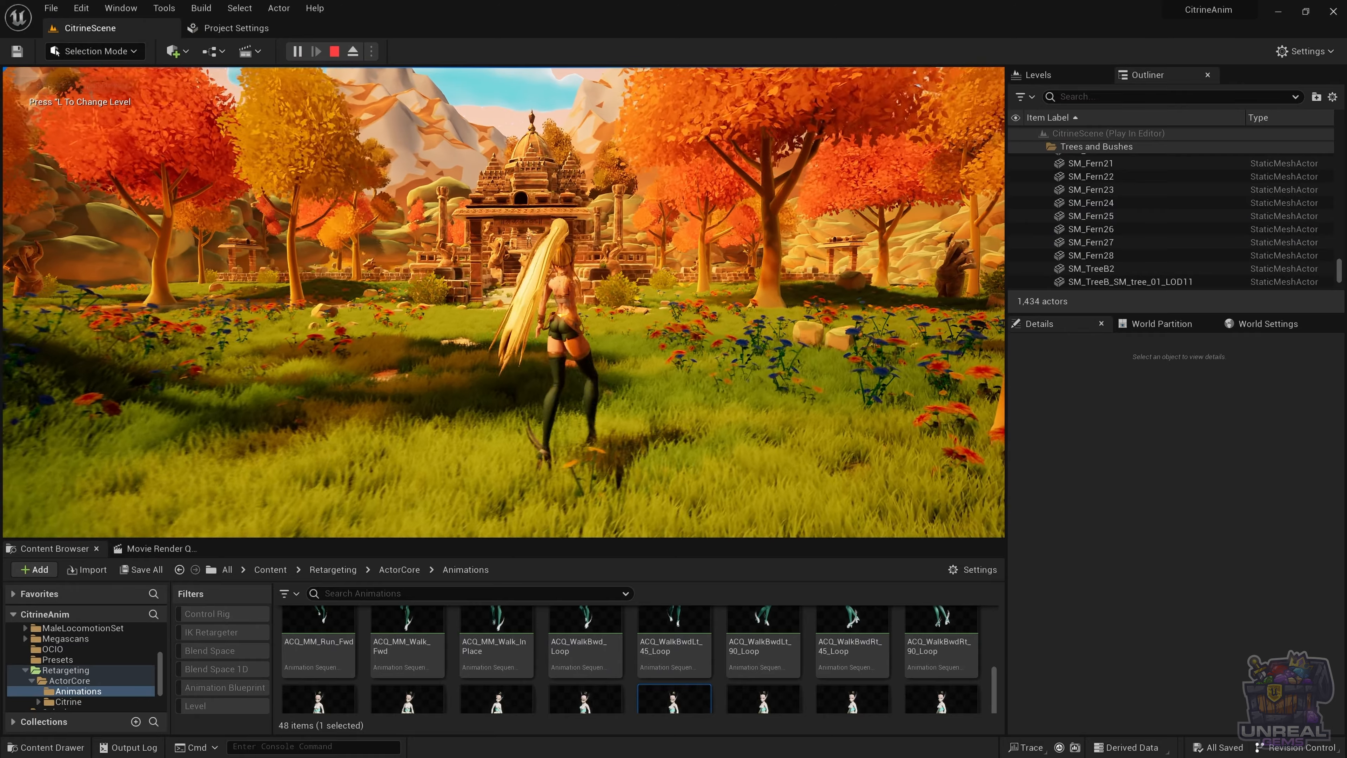
key(w)
key(d)
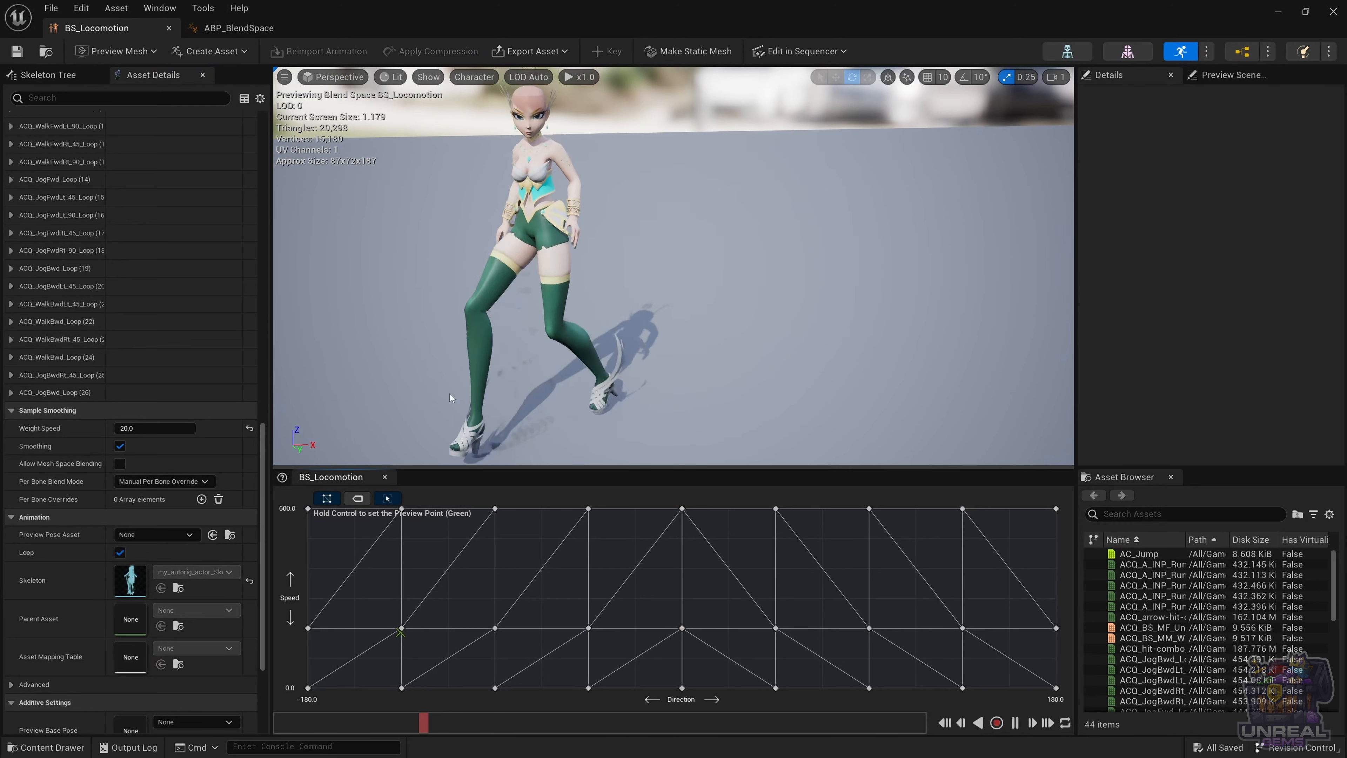
Step: Add a per-bone smoothing override for cc_base_hip with its own Weight Speed in BS_Locomotion and save the blend space
mouse_move(55, 432)
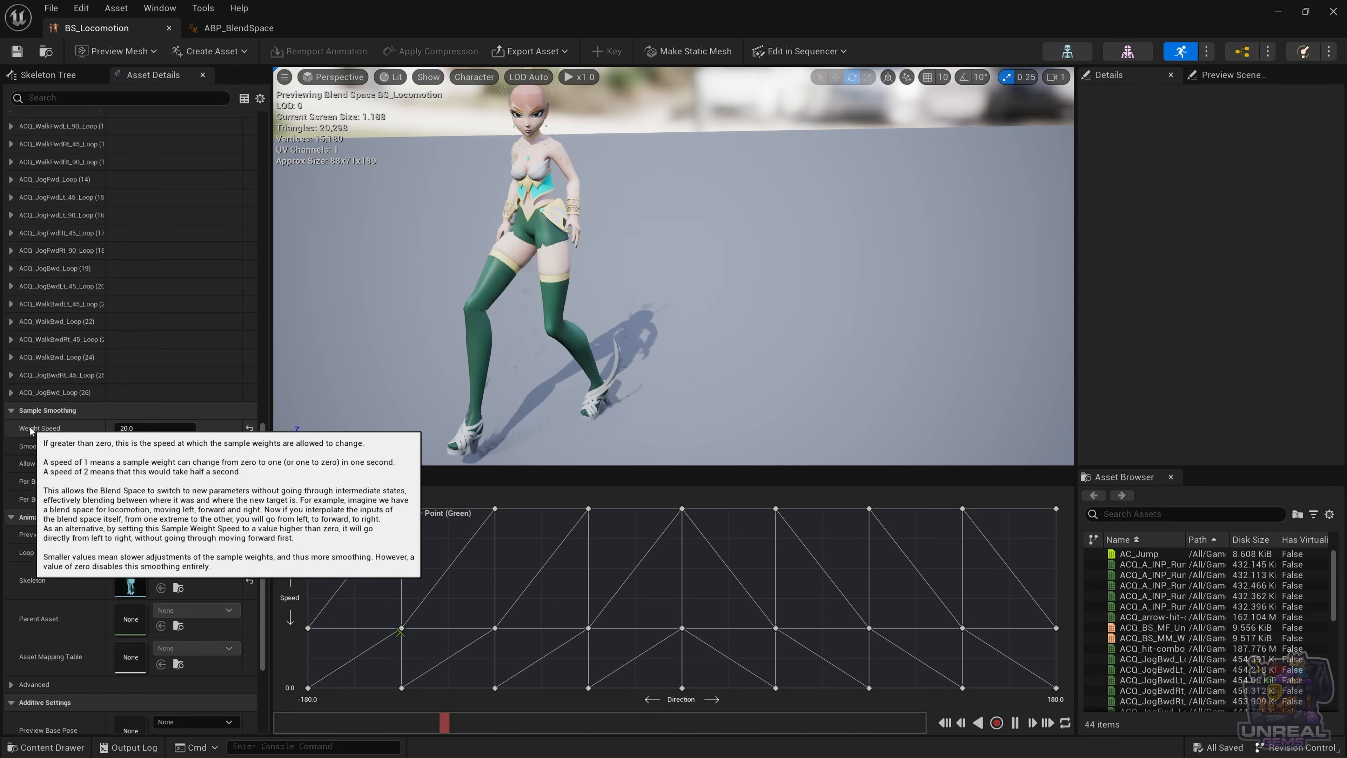
click(138, 429)
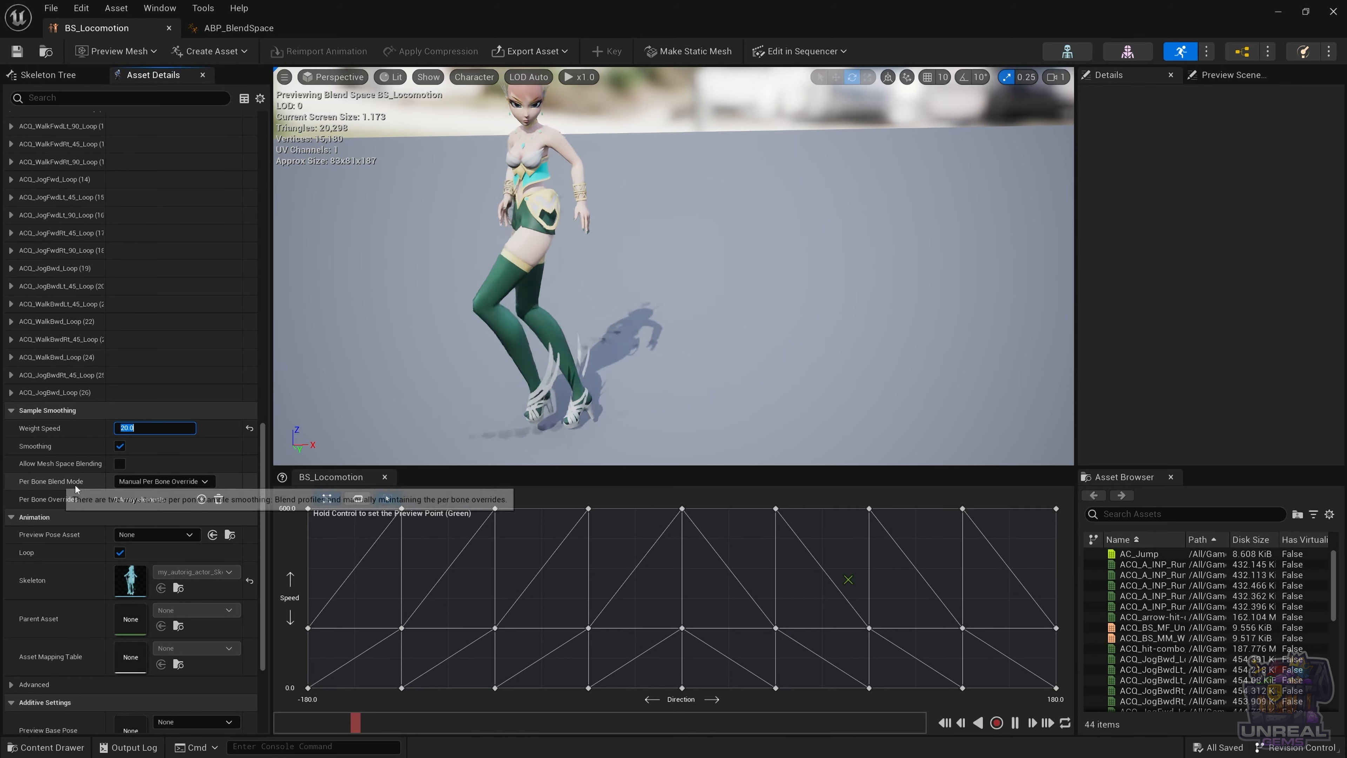
click(202, 499)
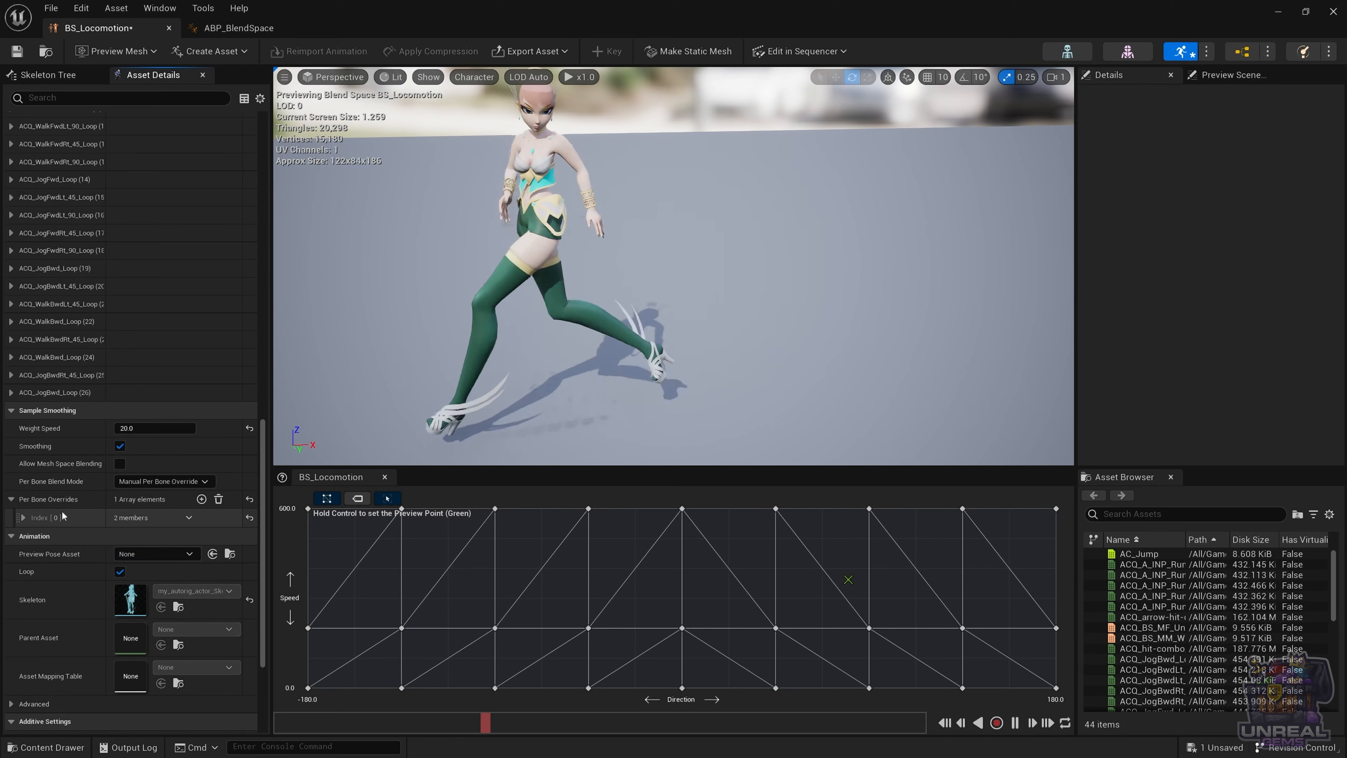
click(24, 517)
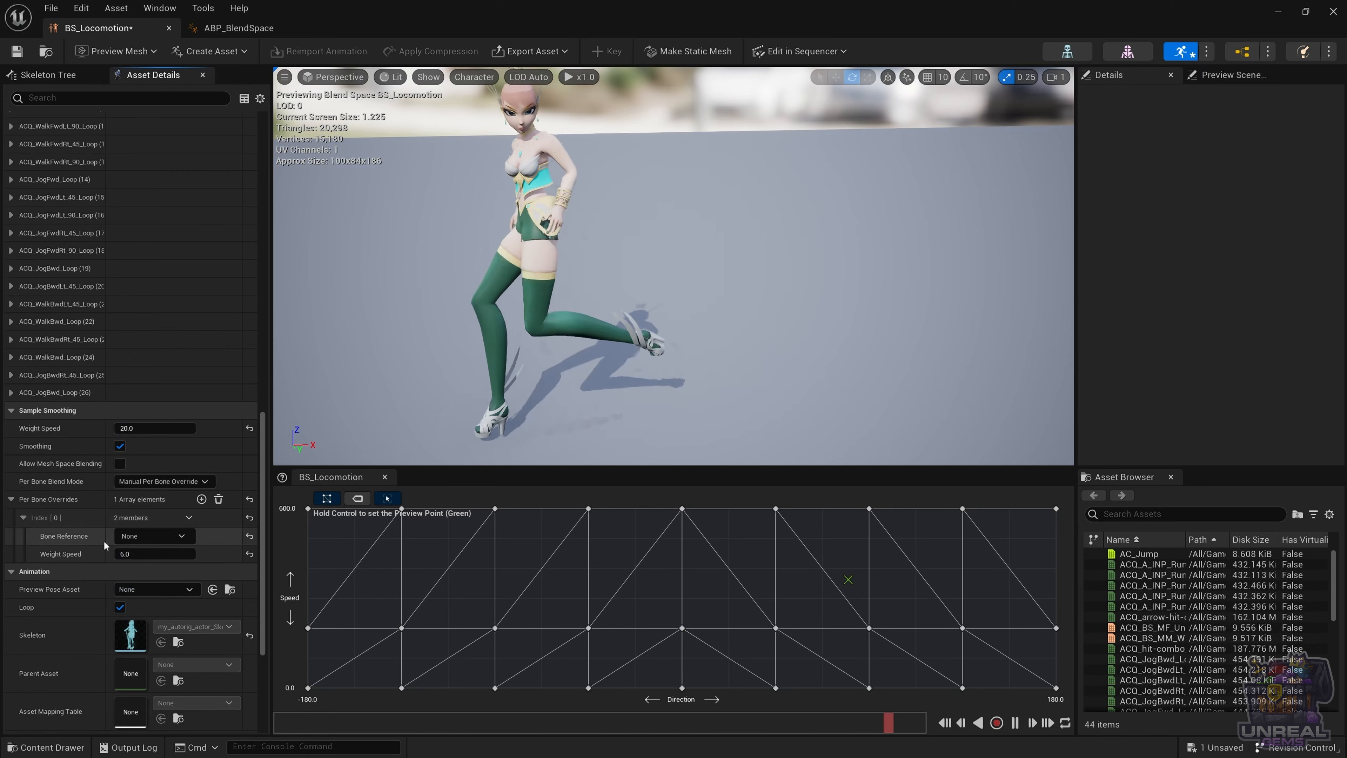
click(153, 536)
click(159, 230)
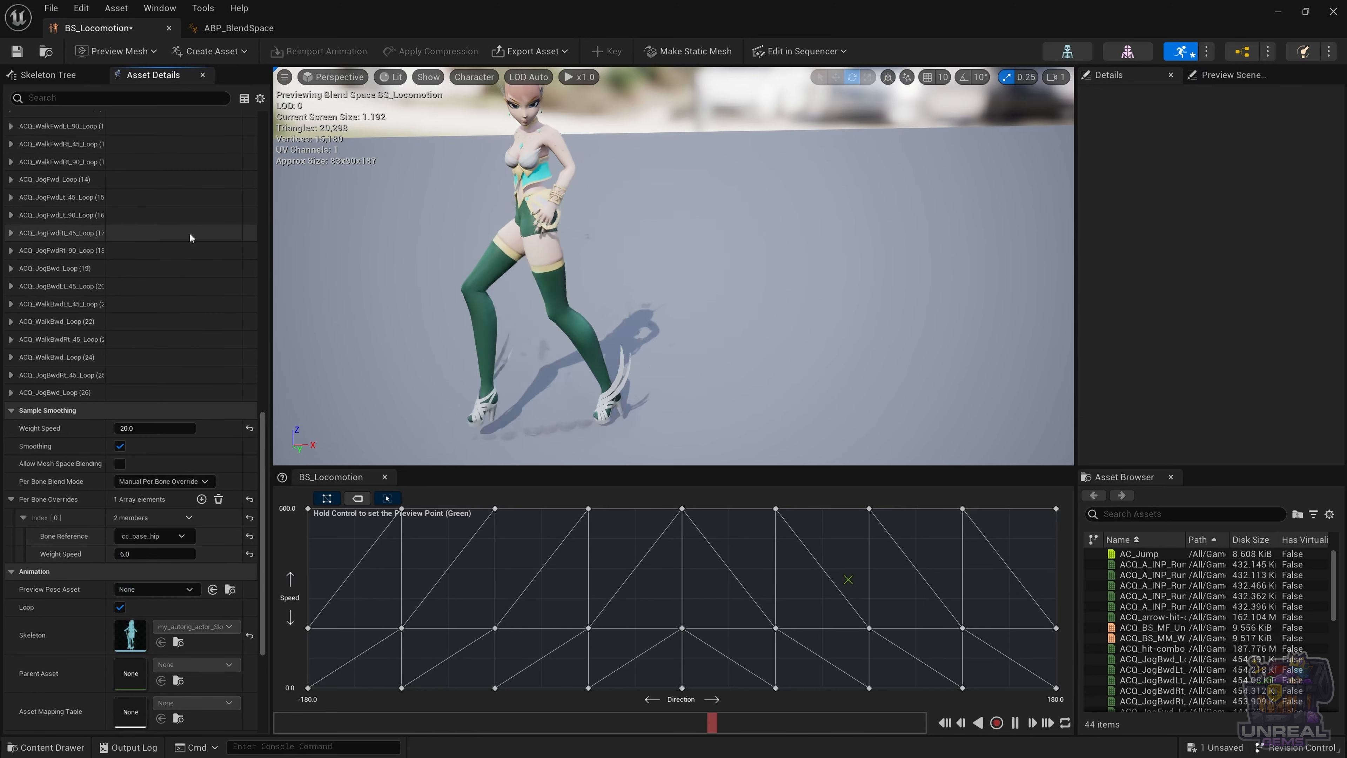
click(152, 552)
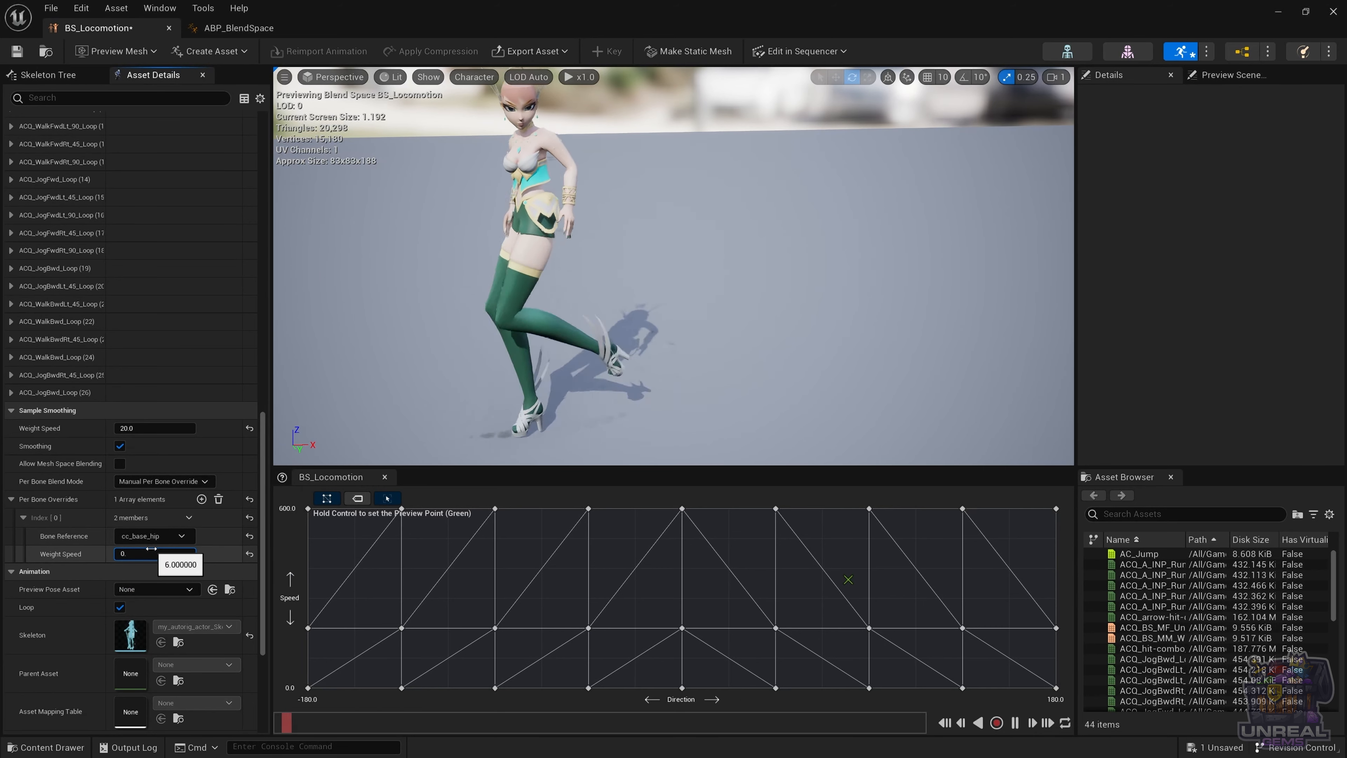
click(17, 51)
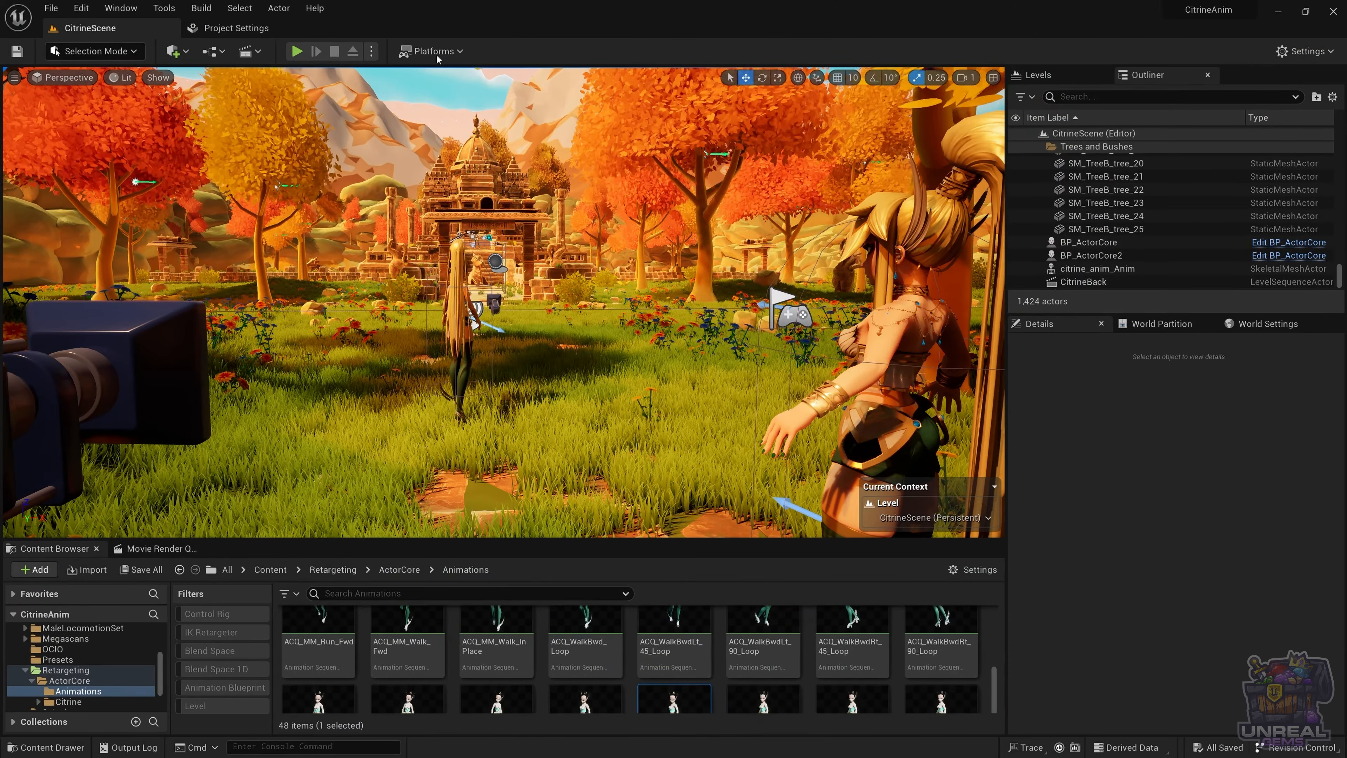
Step: Play the CitrineScene level and alternate between strafing left and right to test the movement transitions
click(298, 50)
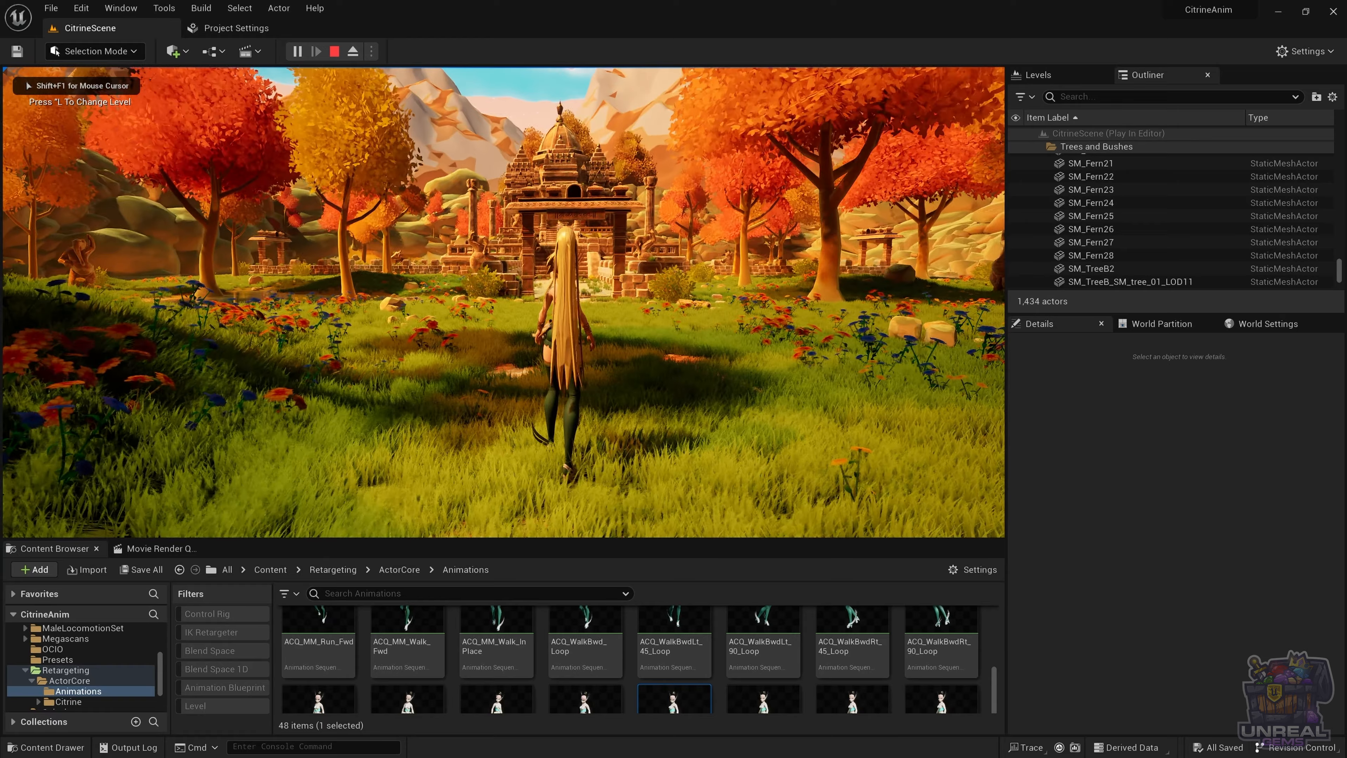
key(w)
key(d)
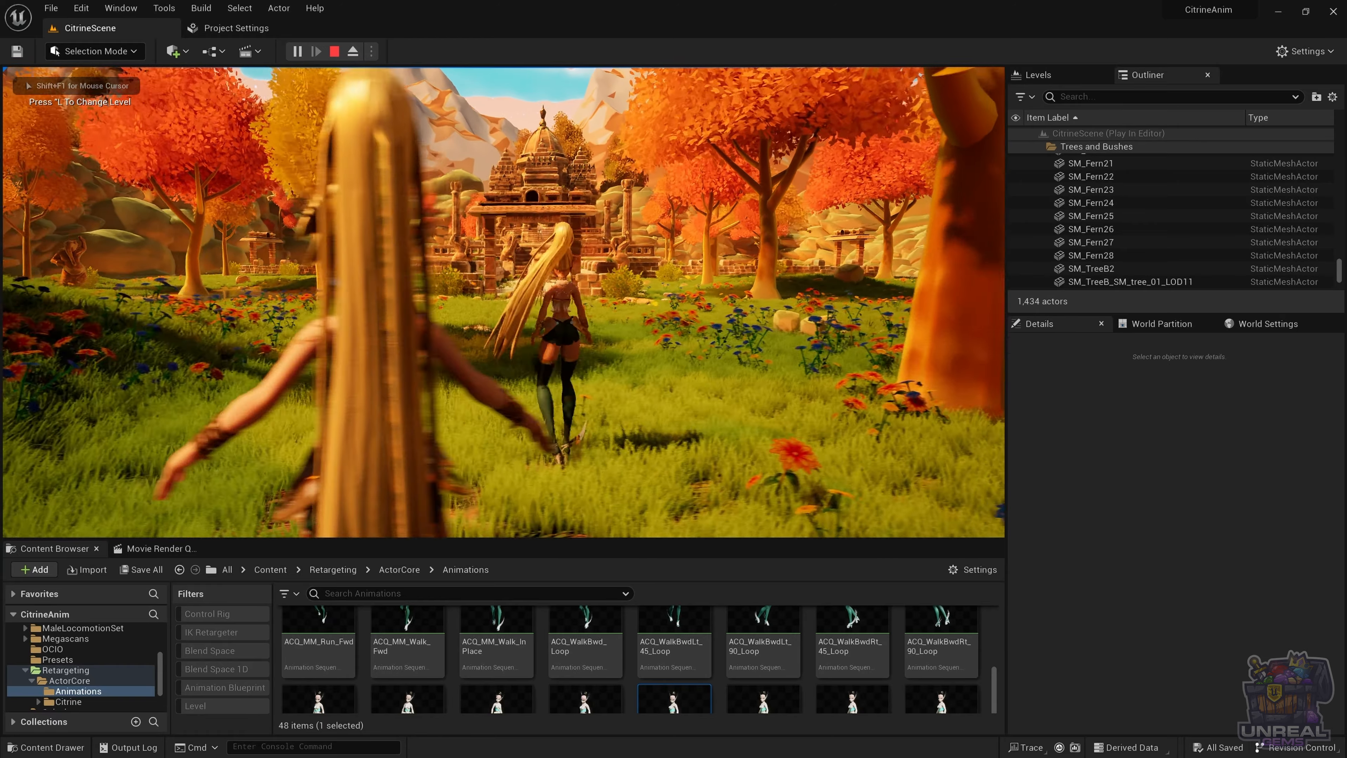
key(a)
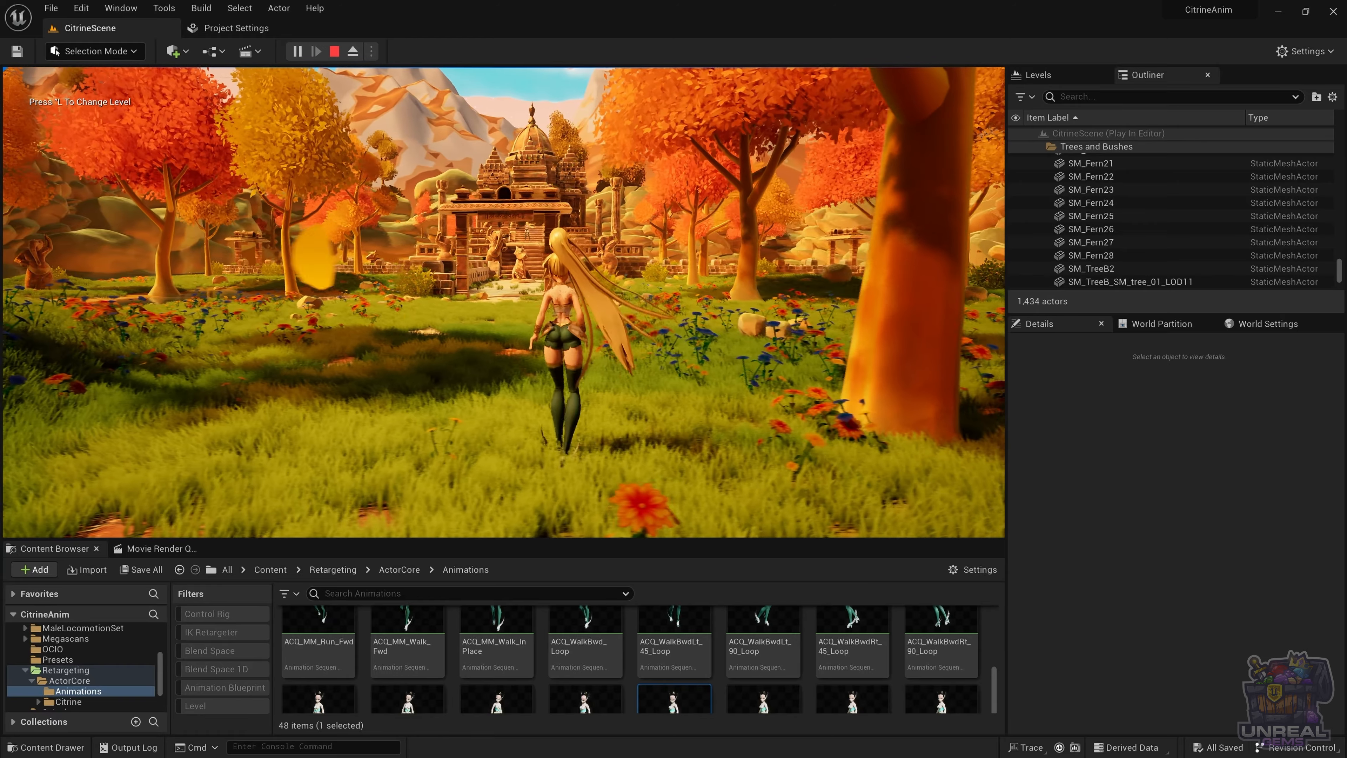
key(d)
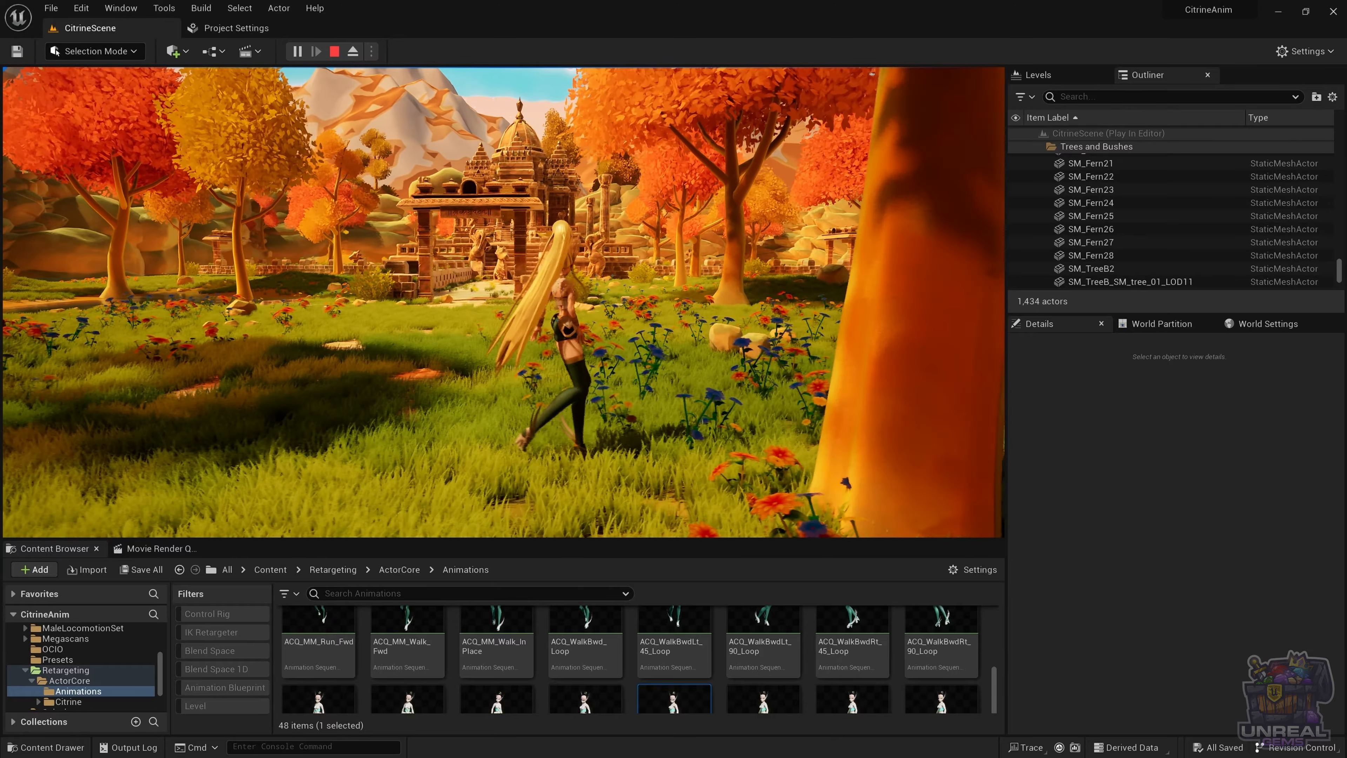
key(a)
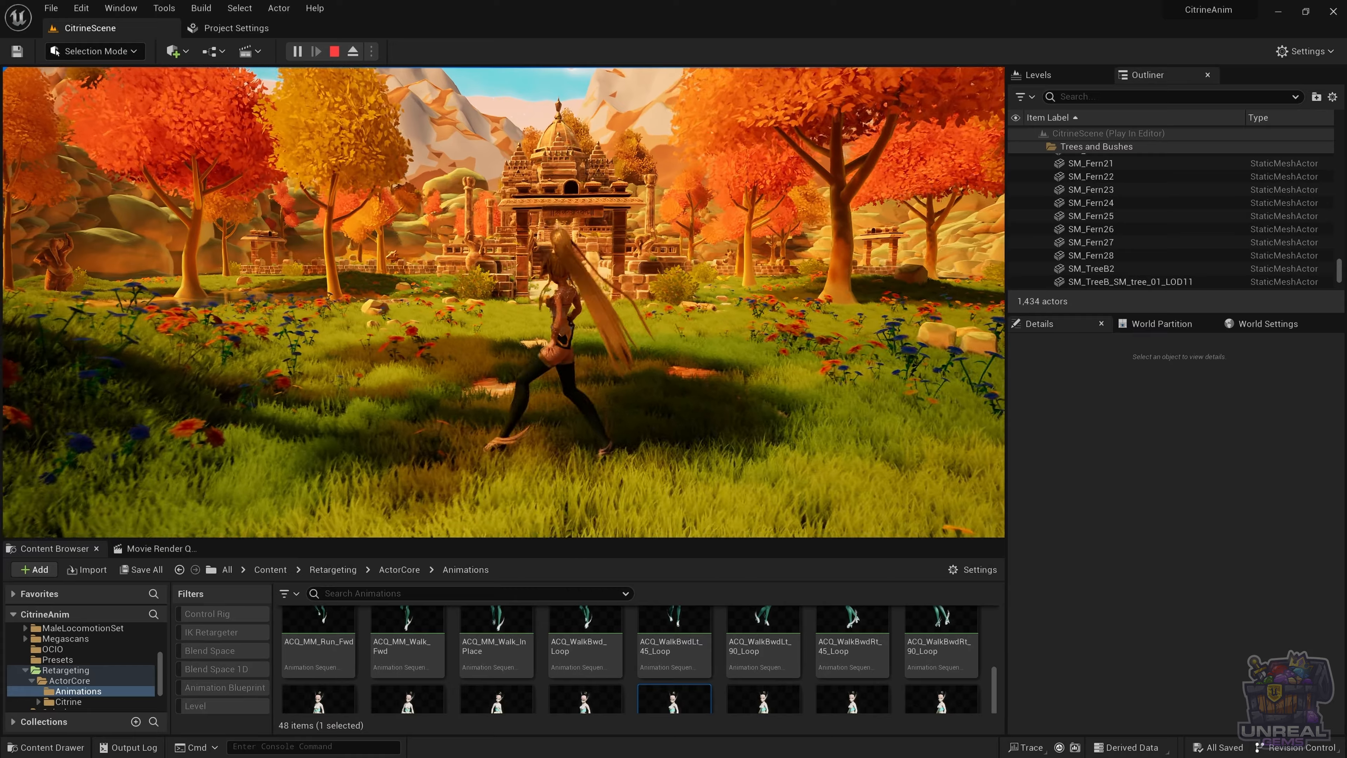
key(d)
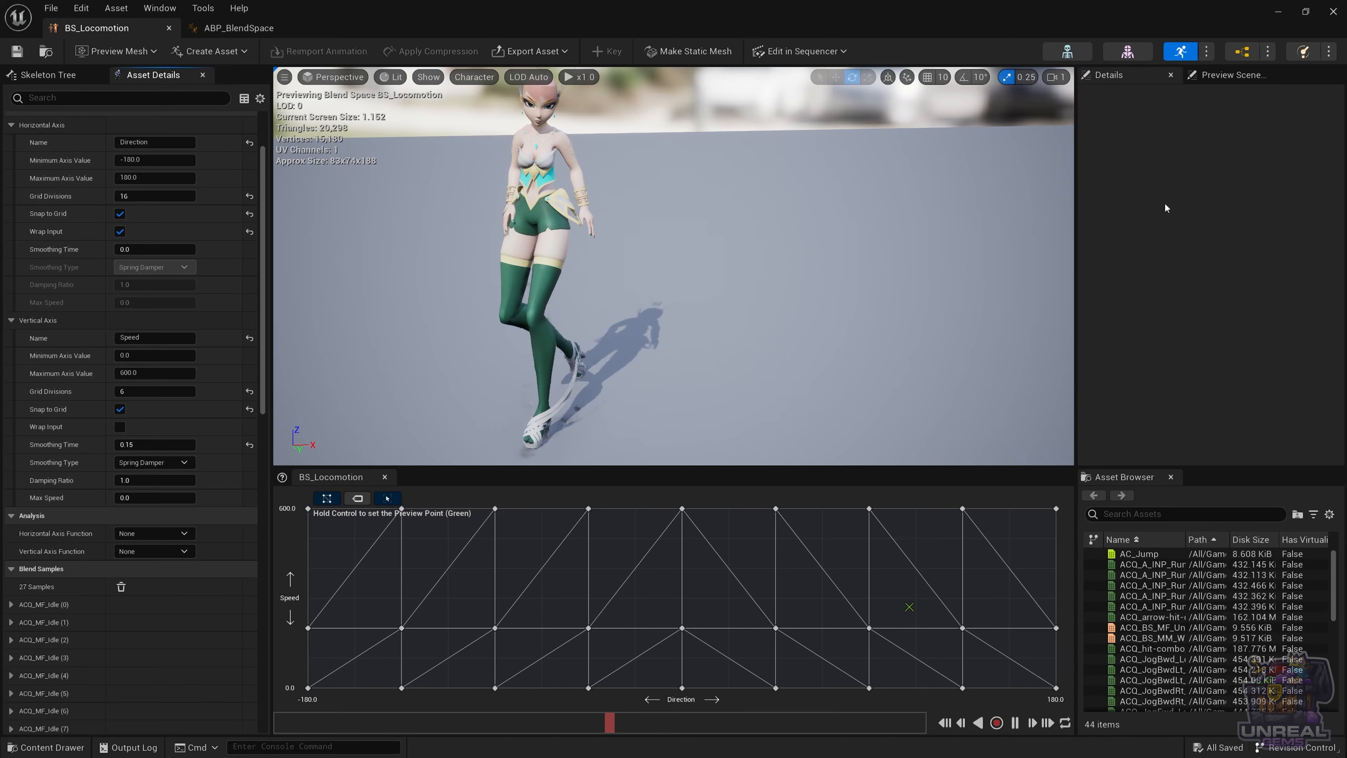
Step: Preview the BS_Locomotion forward walk sample at direction 0 and speed 200
click(1146, 229)
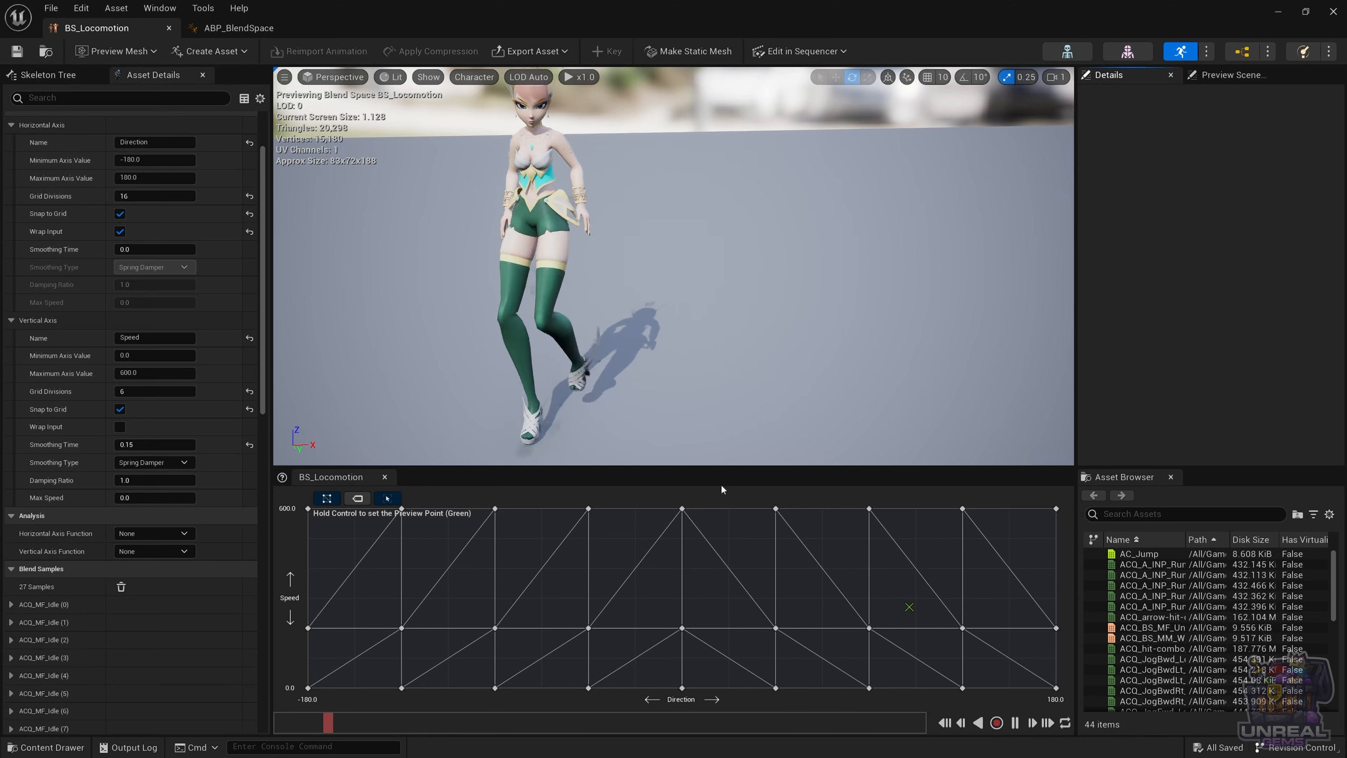
mouse_move(683, 628)
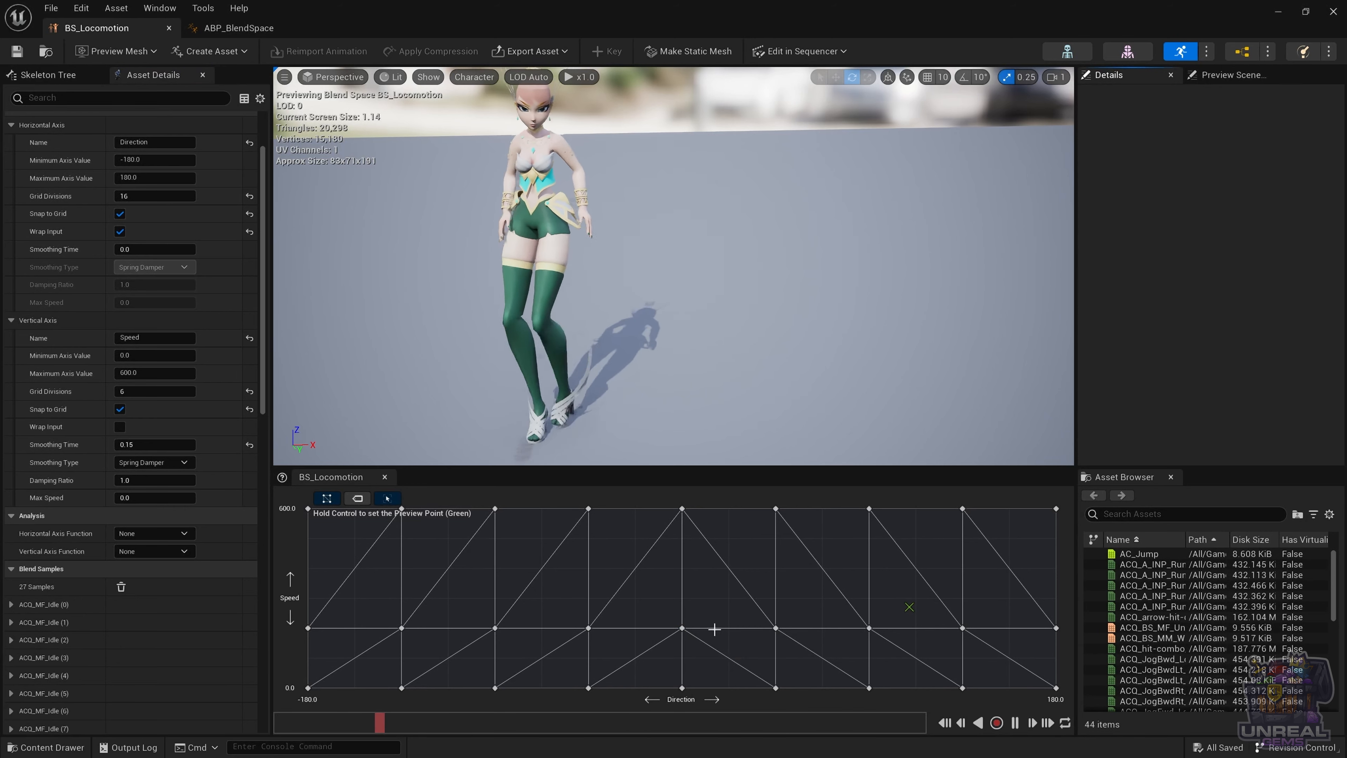
key(ctrl)
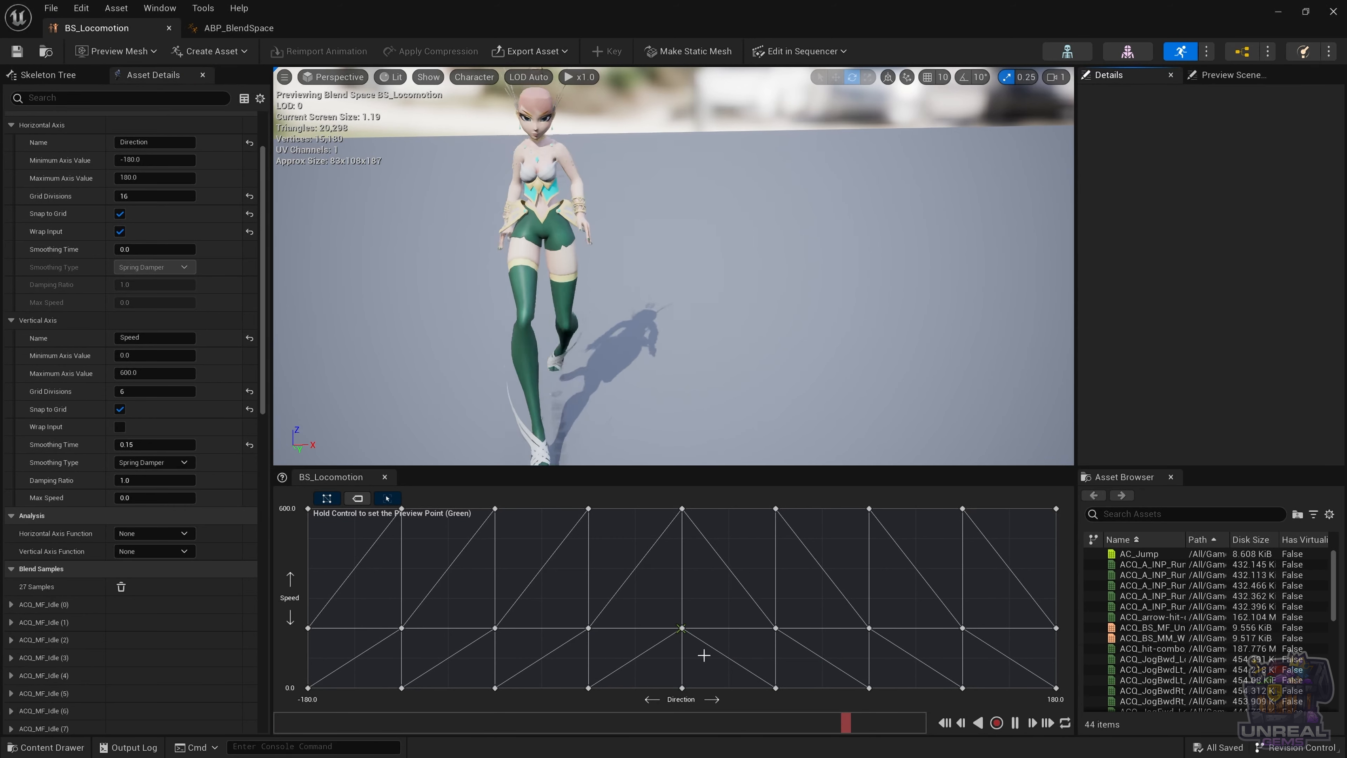
Step: Try Rate Scale values of 2 and 0.5 on the forward walk sample at direction 0 and speed 200
right_click(682, 628)
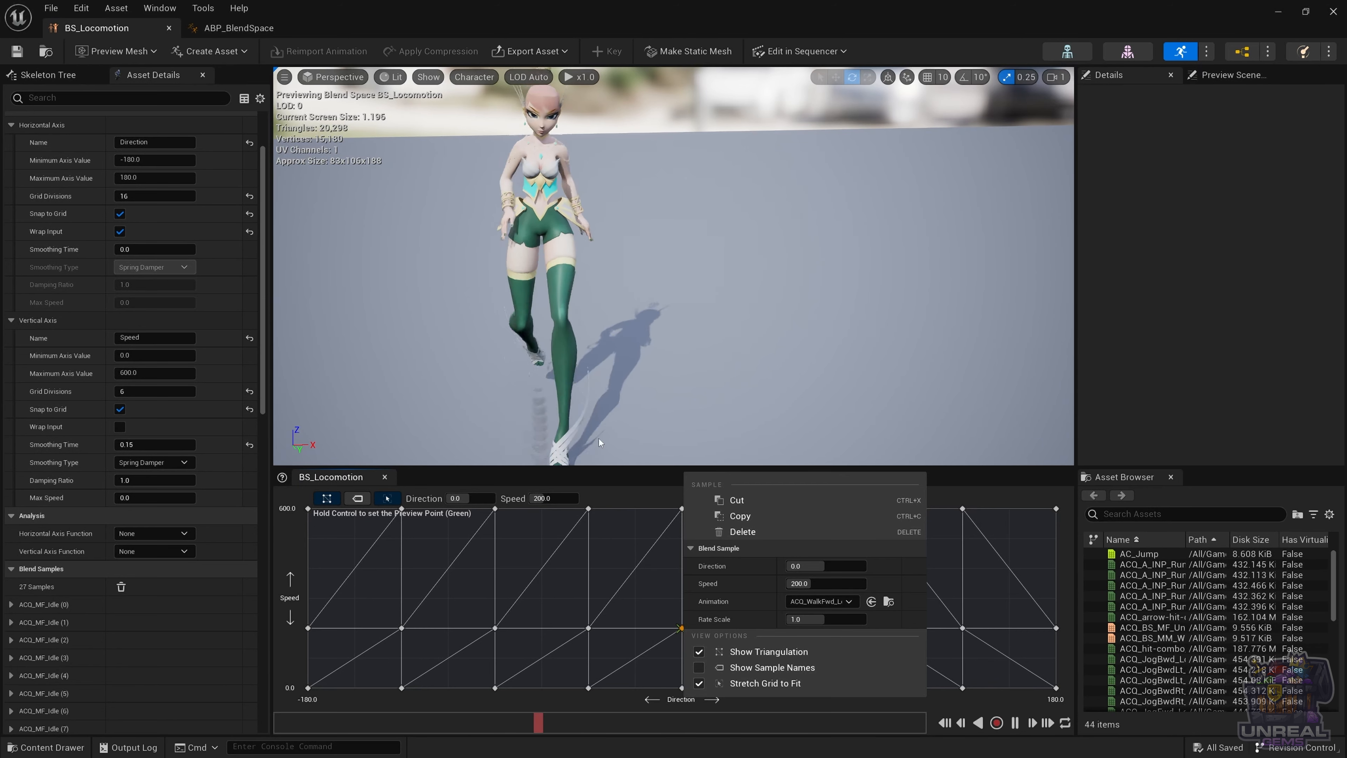
click(815, 619)
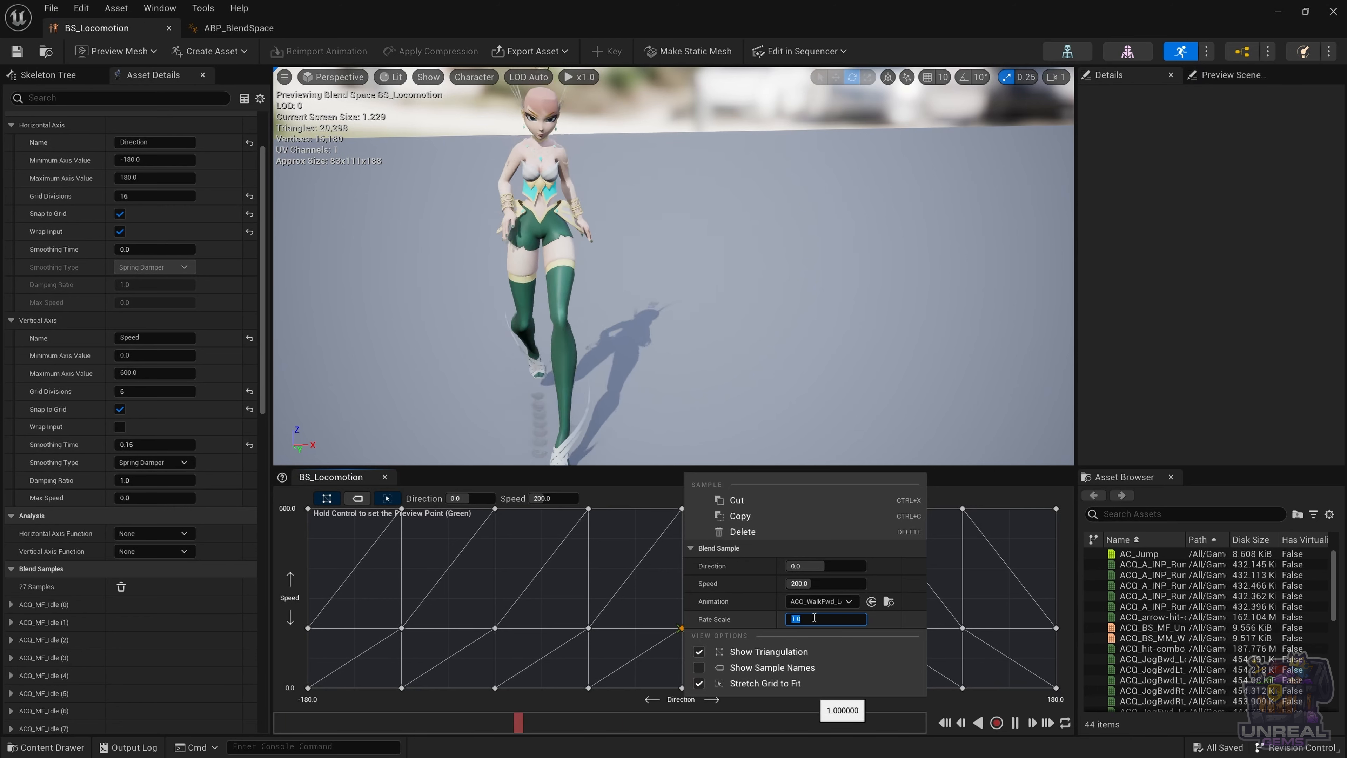
text(2)
key(Return)
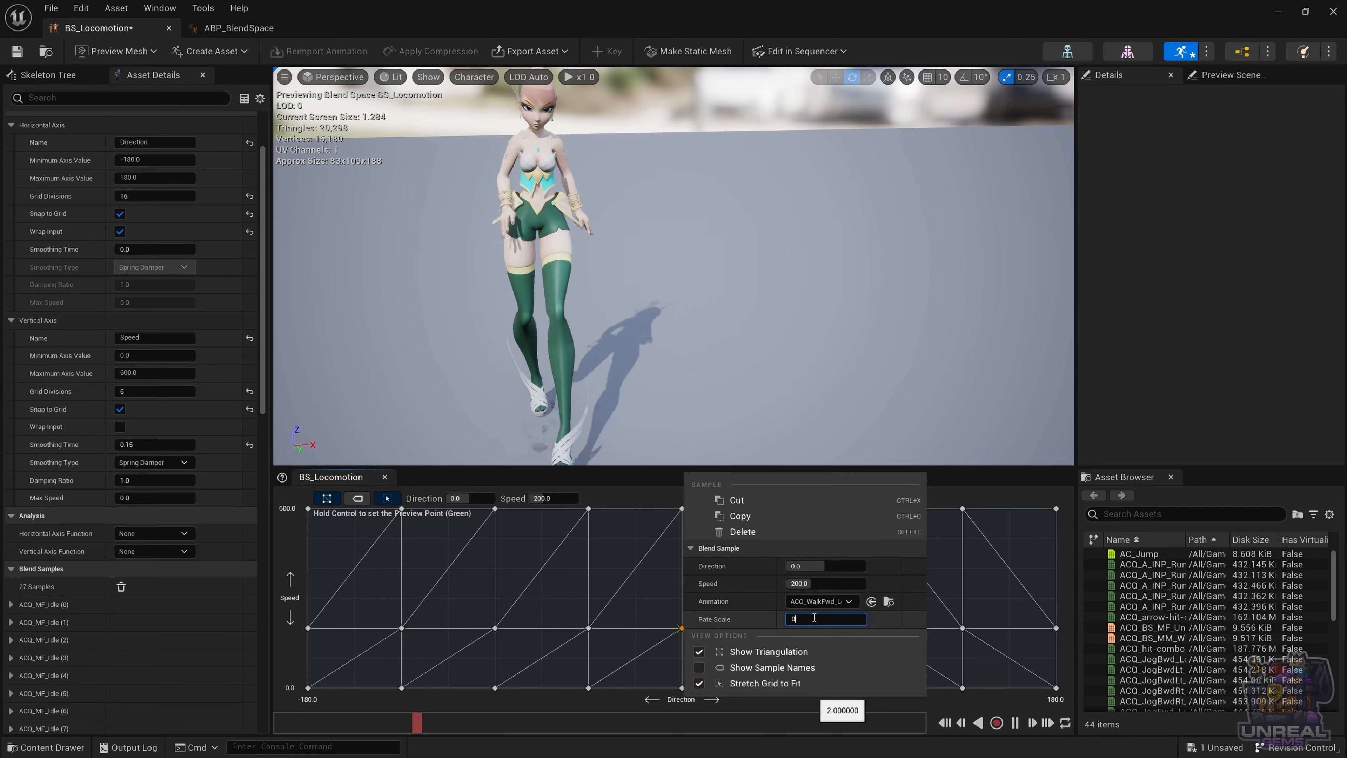
text(0.)
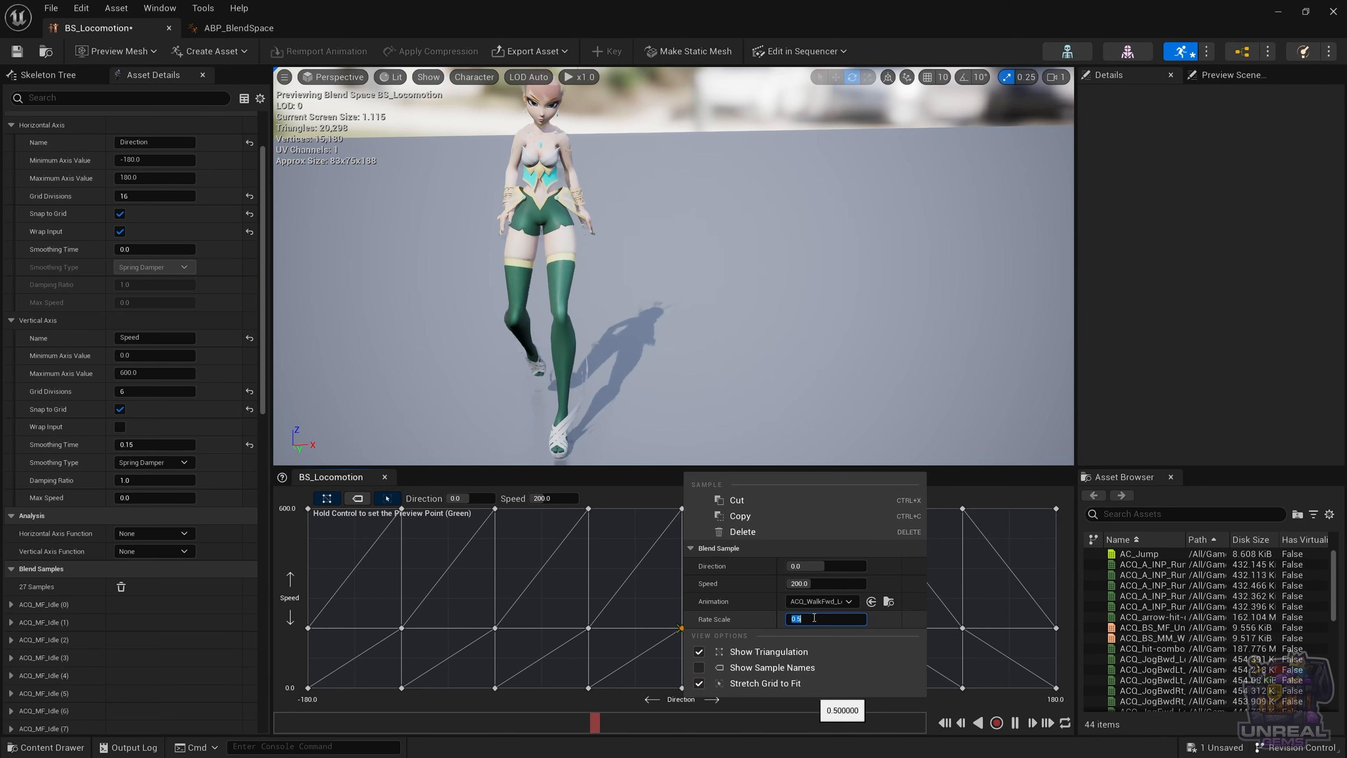
text(5)
key(Return)
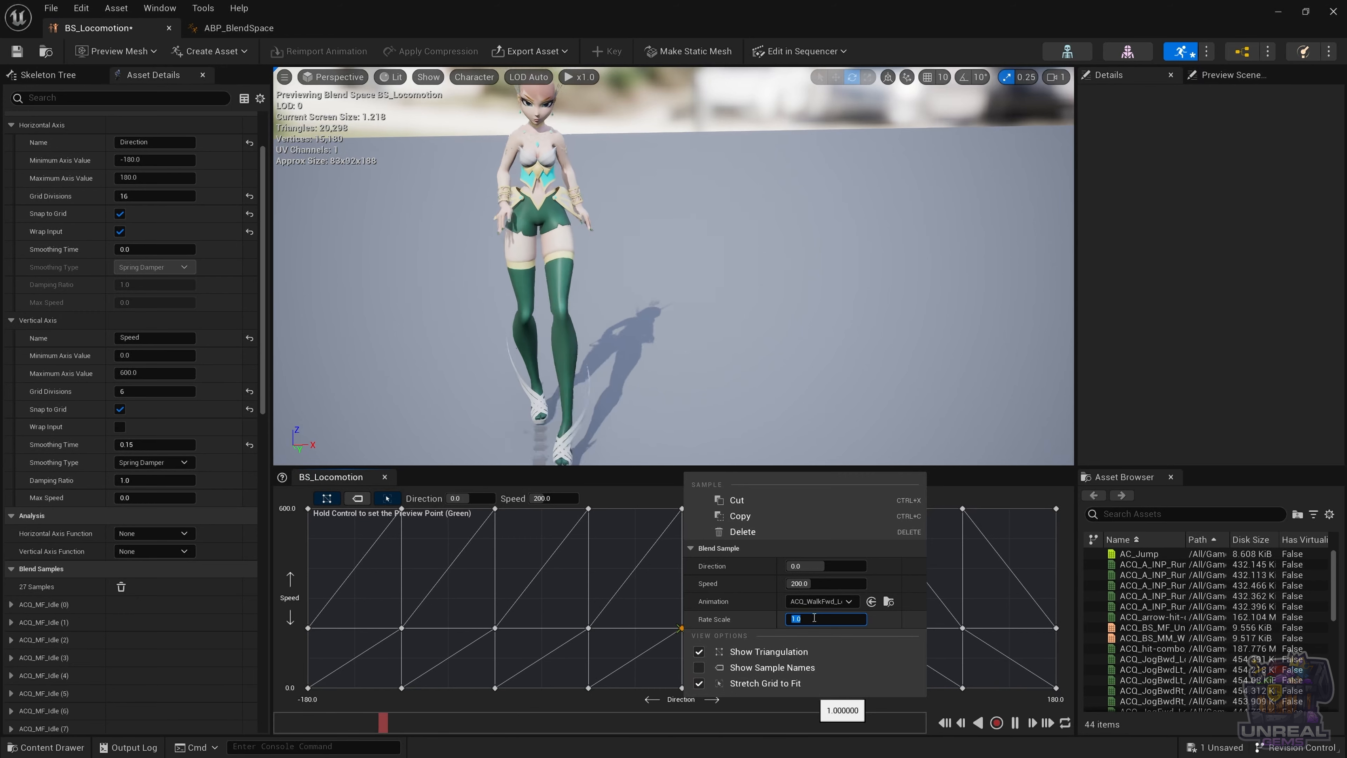
Step: Set the forward walk sample's Rate Scale back to 1 and close its settings
text(1)
key(Return)
click(656, 486)
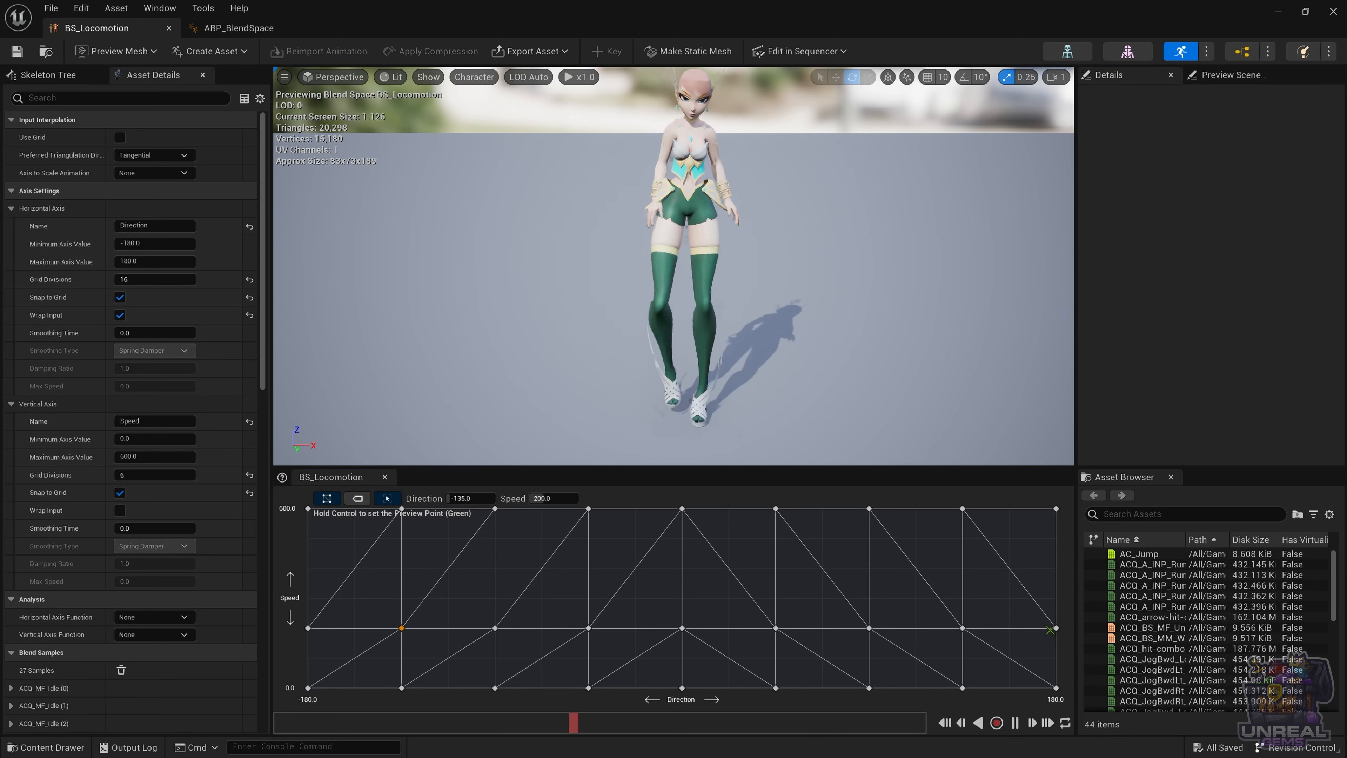
Step: Turn on the sample names in the BS_Locomotion blend space grid
click(357, 498)
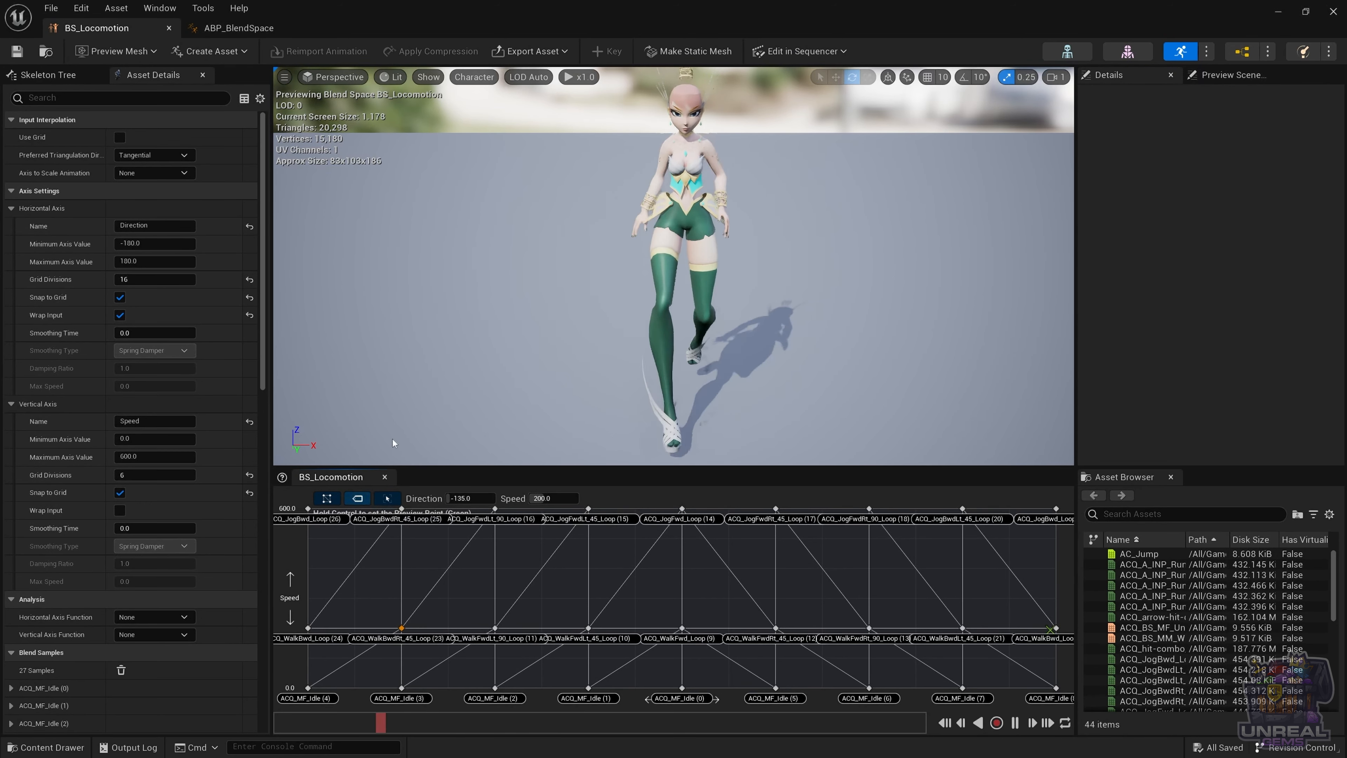